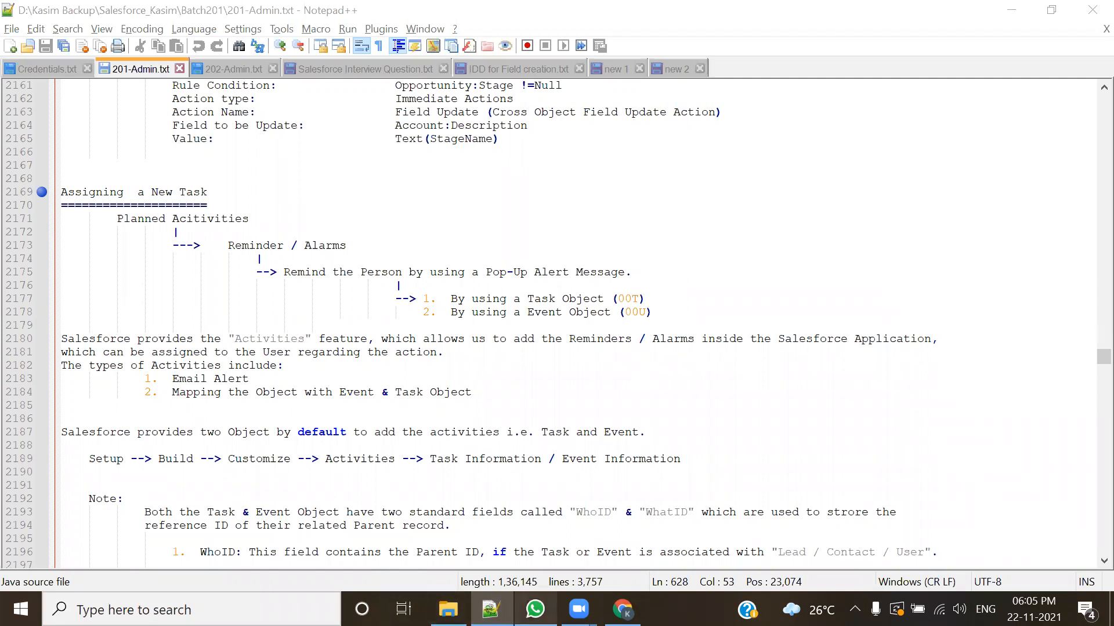
Step: Switch to Salesforce in Chrome and open the object definition of MyCustomObject
mouse_move(622, 609)
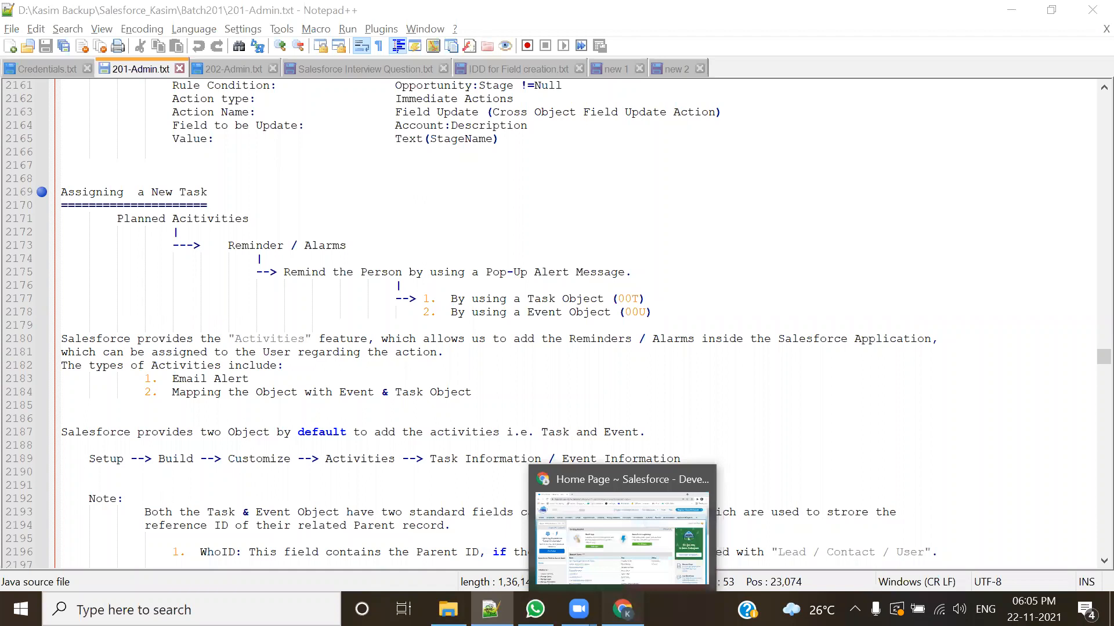
click(623, 609)
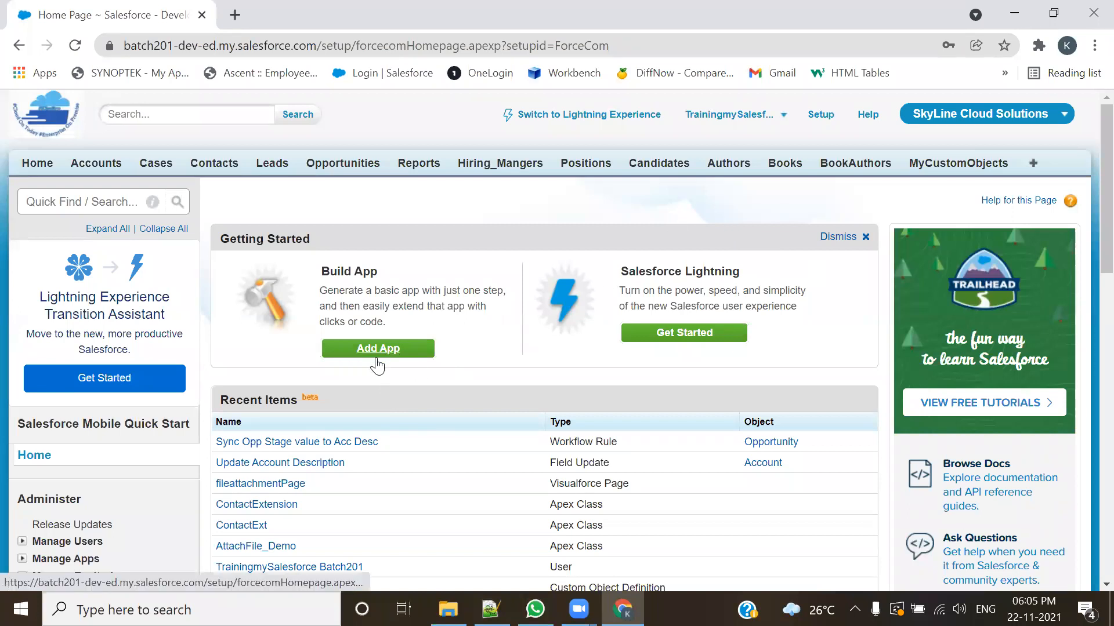
click(936, 167)
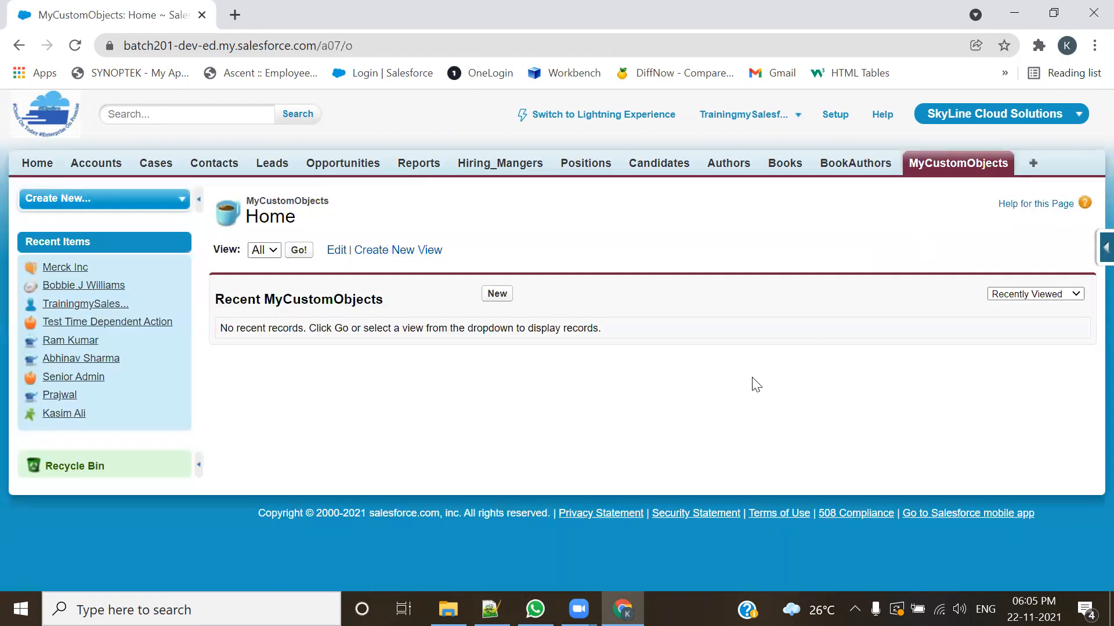
click(1105, 248)
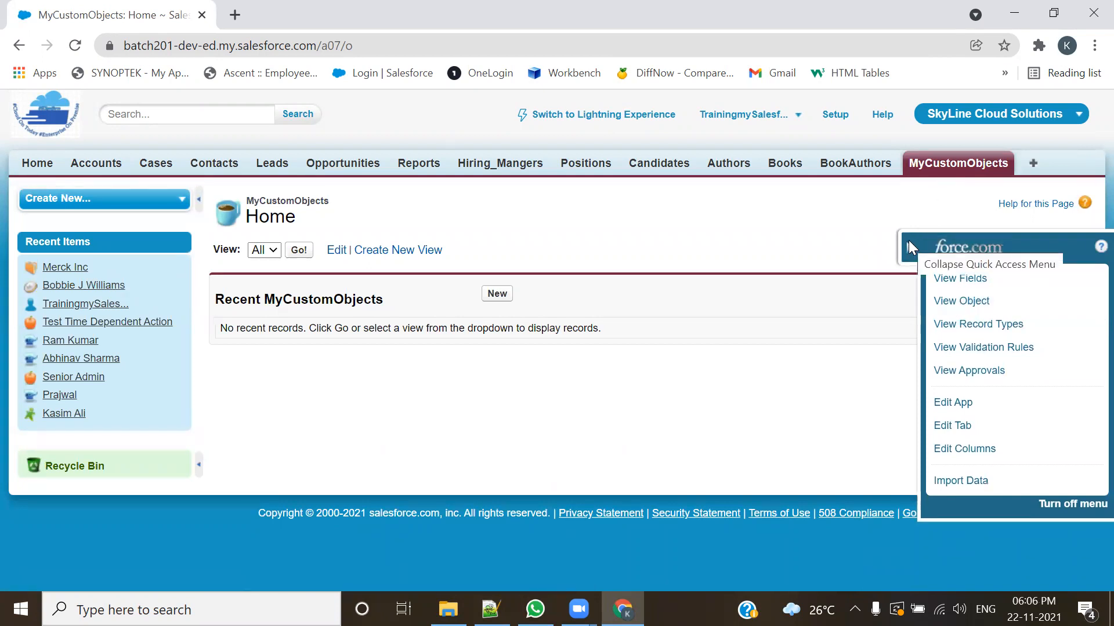
click(958, 302)
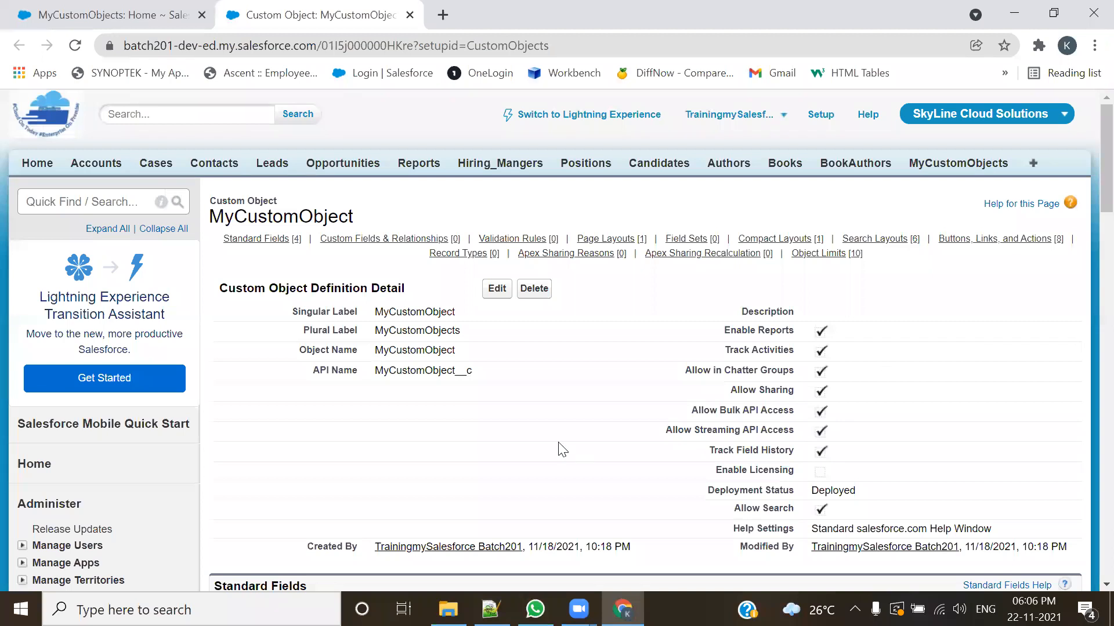
Step: Review the MyCustomObject definition details and open the definition for editing
scroll(363, 475, down, 2)
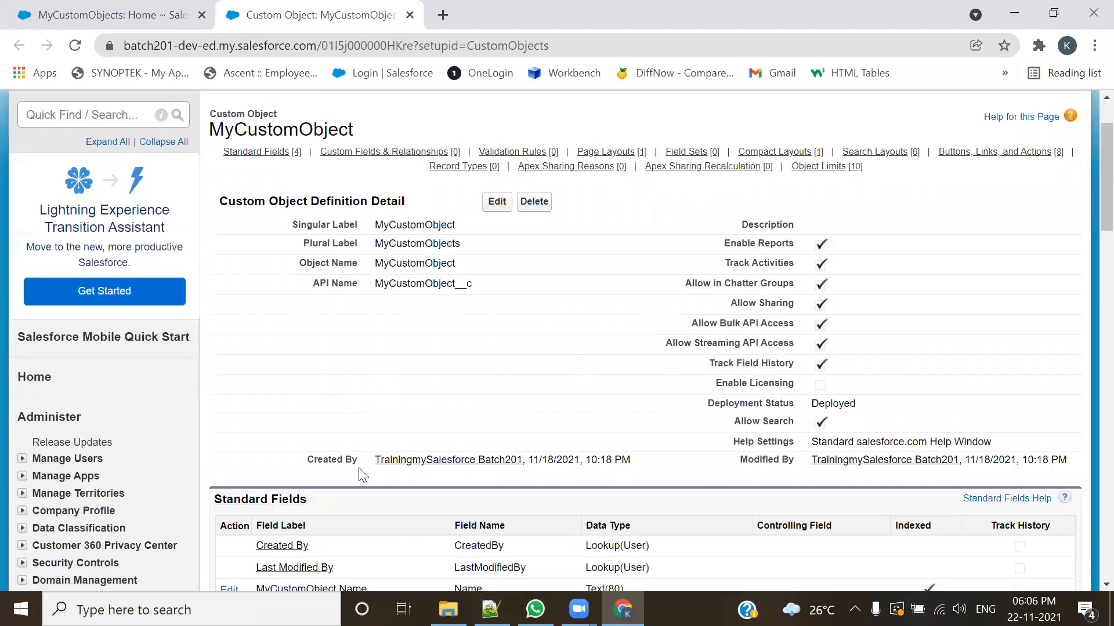
scroll(363, 477, up, 2)
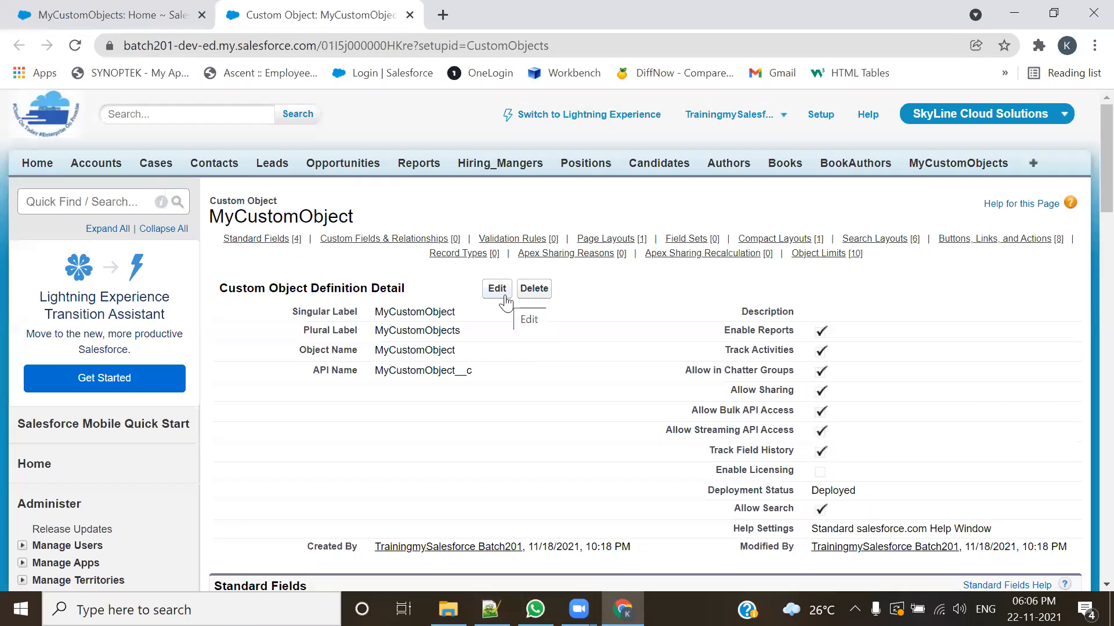
mouse_move(747, 243)
scroll(603, 427, down, 1)
scroll(600, 423, down, 1)
click(497, 213)
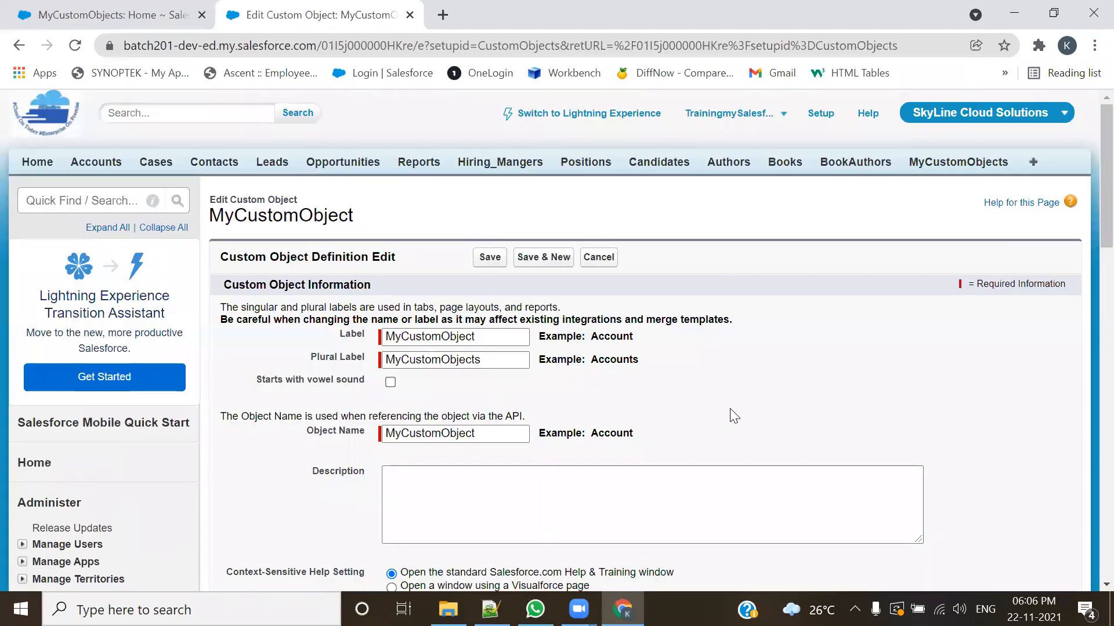
Step: Enable Allow Reports, Allow Activities, Track Field History and Allow in Chatter Groups in MyCustomObject's optional features
scroll(730, 409, down, 5)
scroll(729, 408, down, 3)
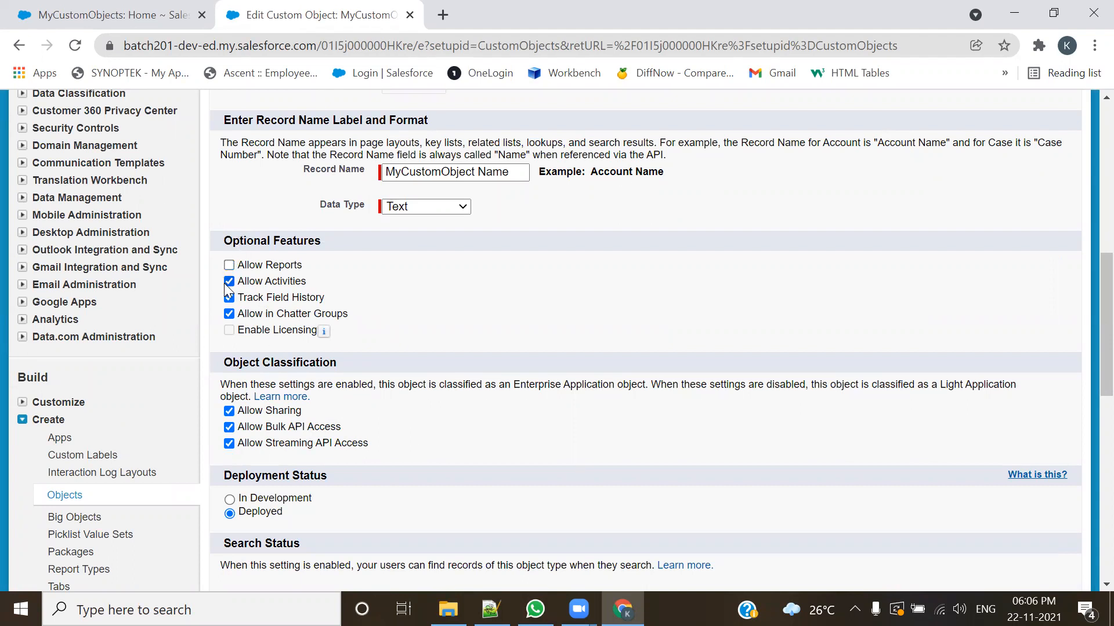
click(229, 314)
click(229, 266)
click(229, 281)
click(226, 313)
Step: Examine MyCustomObject's label, record name and optional feature settings, especially the Allow Activities option
scroll(448, 363, up, 6)
scroll(698, 281, up, 3)
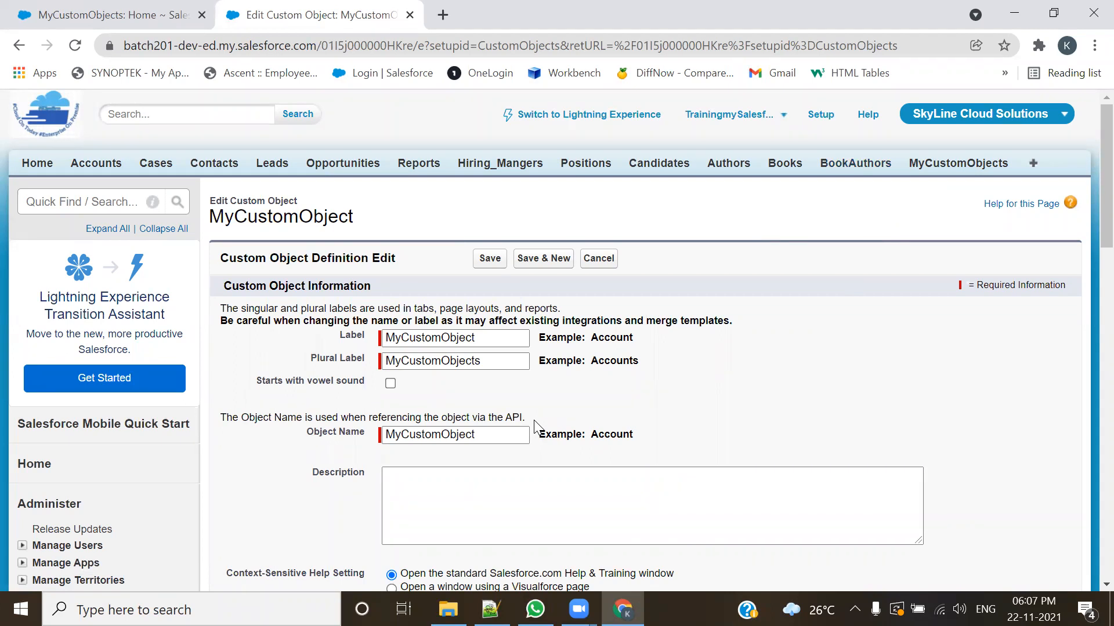
scroll(348, 519, down, 1)
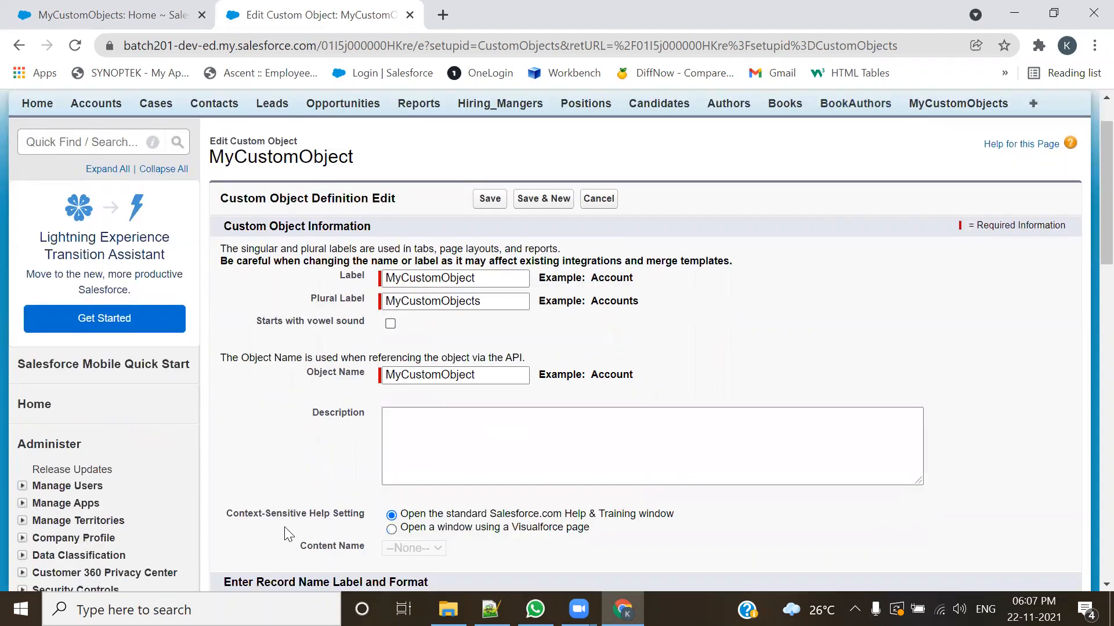
scroll(286, 533, down, 2)
scroll(325, 473, down, 2)
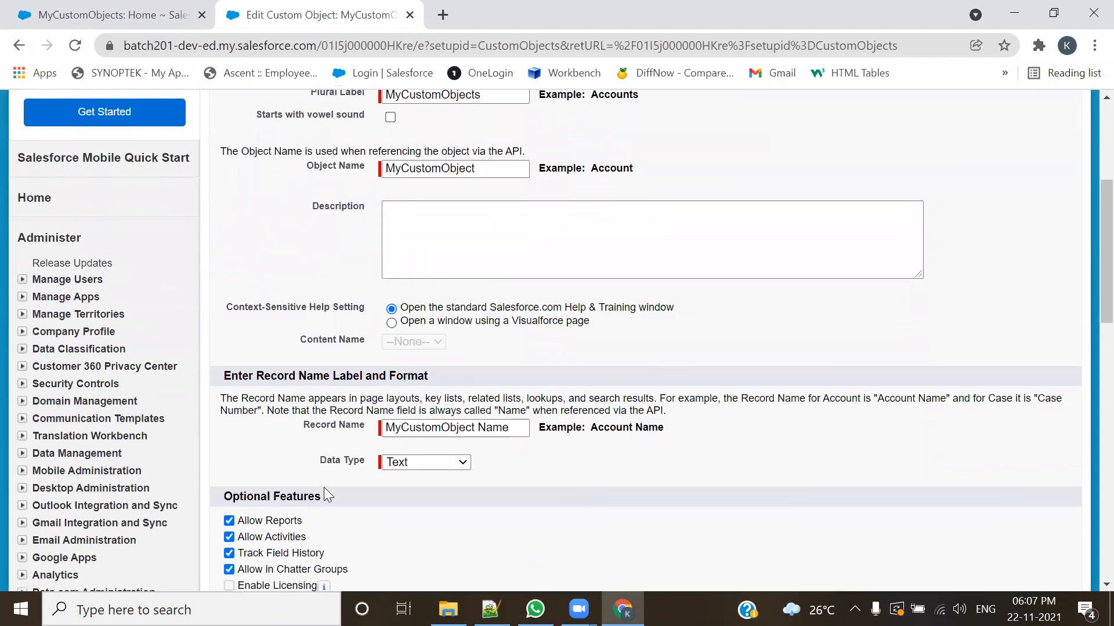
scroll(324, 487, down, 1)
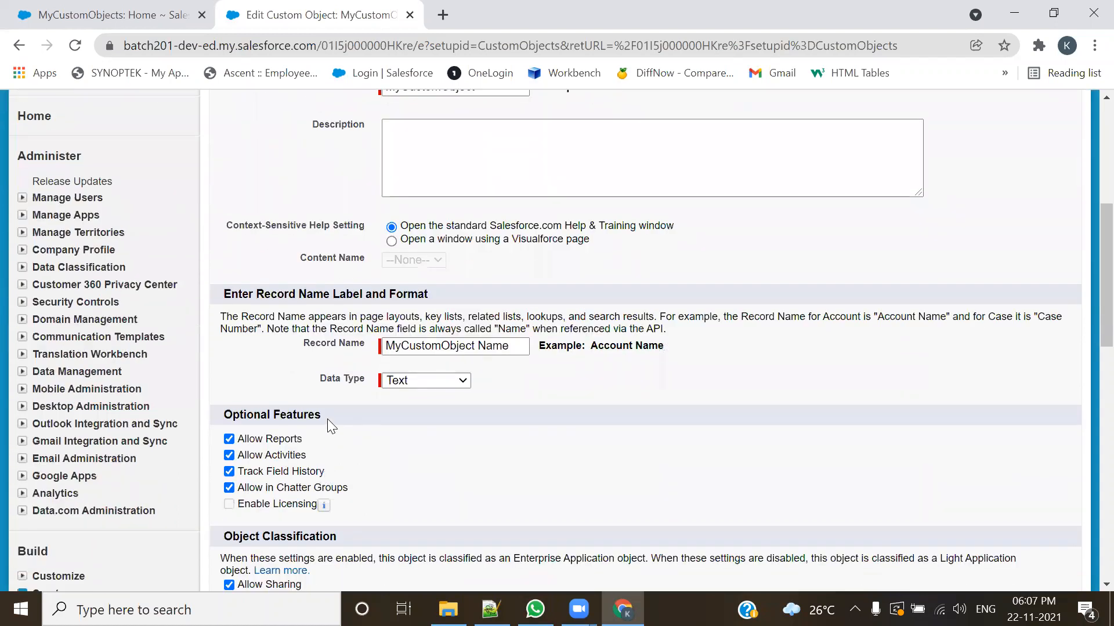
scroll(328, 418, down, 3)
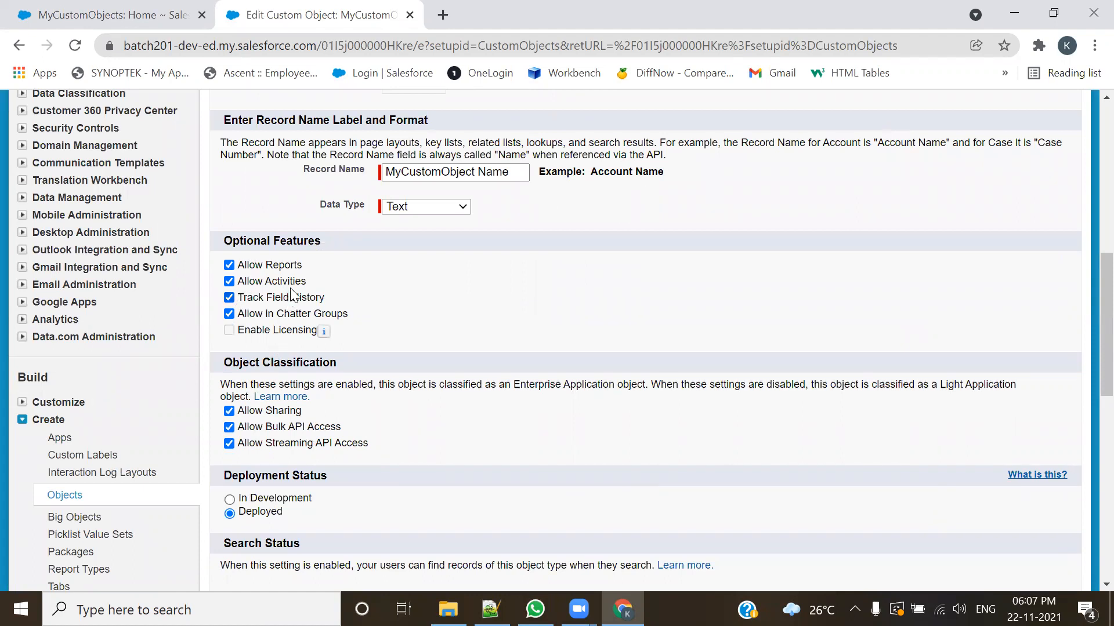
drag(316, 283, 265, 293)
scroll(435, 298, up, 4)
scroll(355, 398, down, 4)
scroll(796, 271, up, 10)
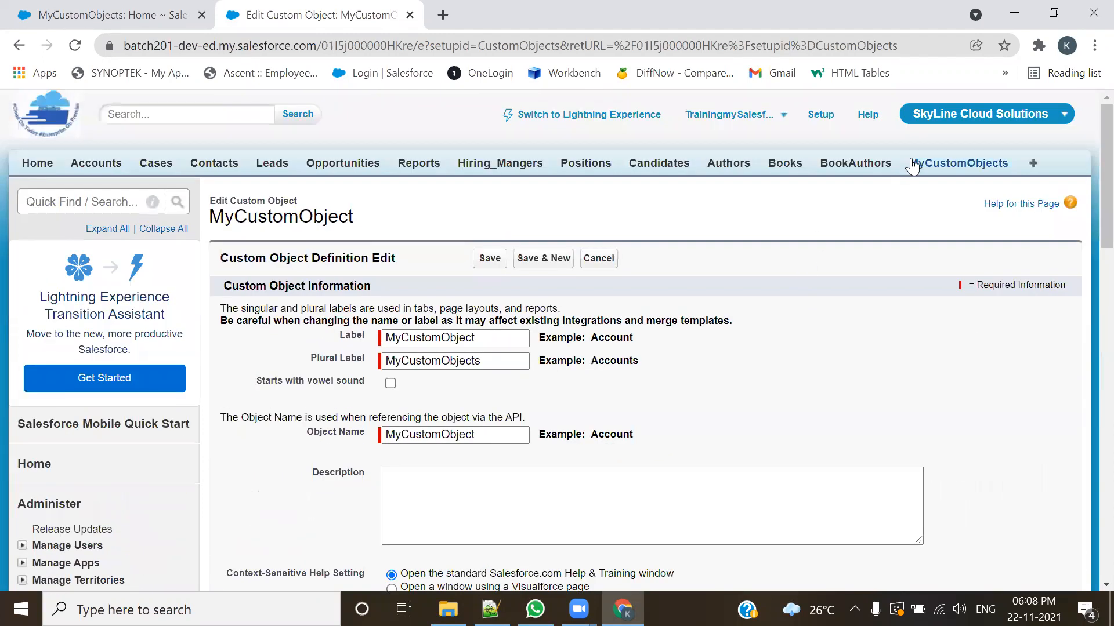
Step: Open the Hiring Manager object's definition for editing, check its Allow Activities option and close that page without saving
click(472, 168)
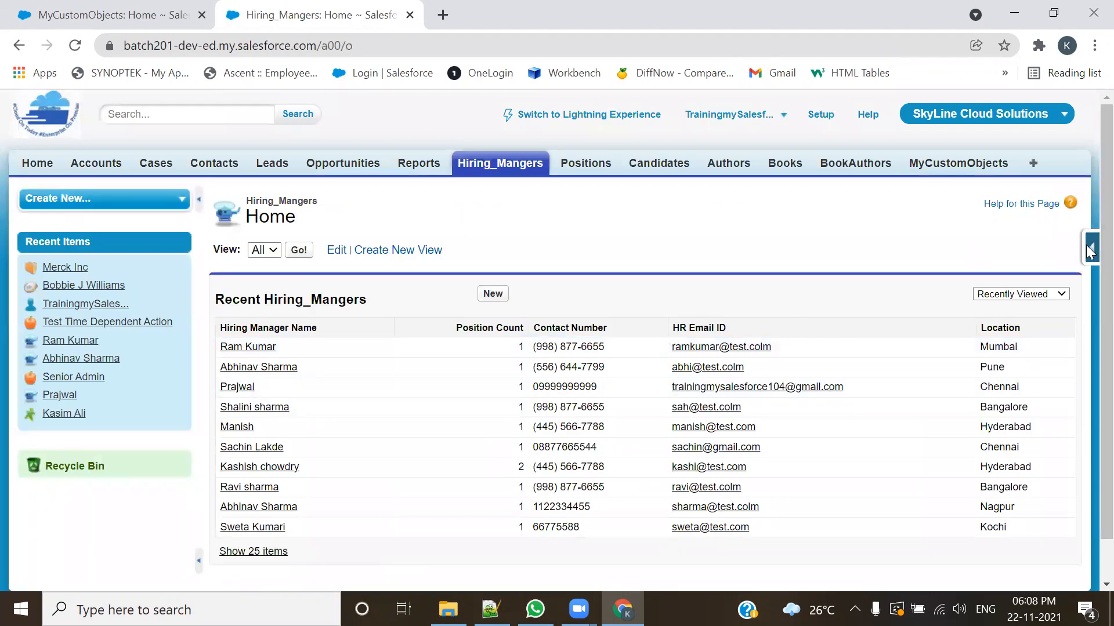
click(1089, 250)
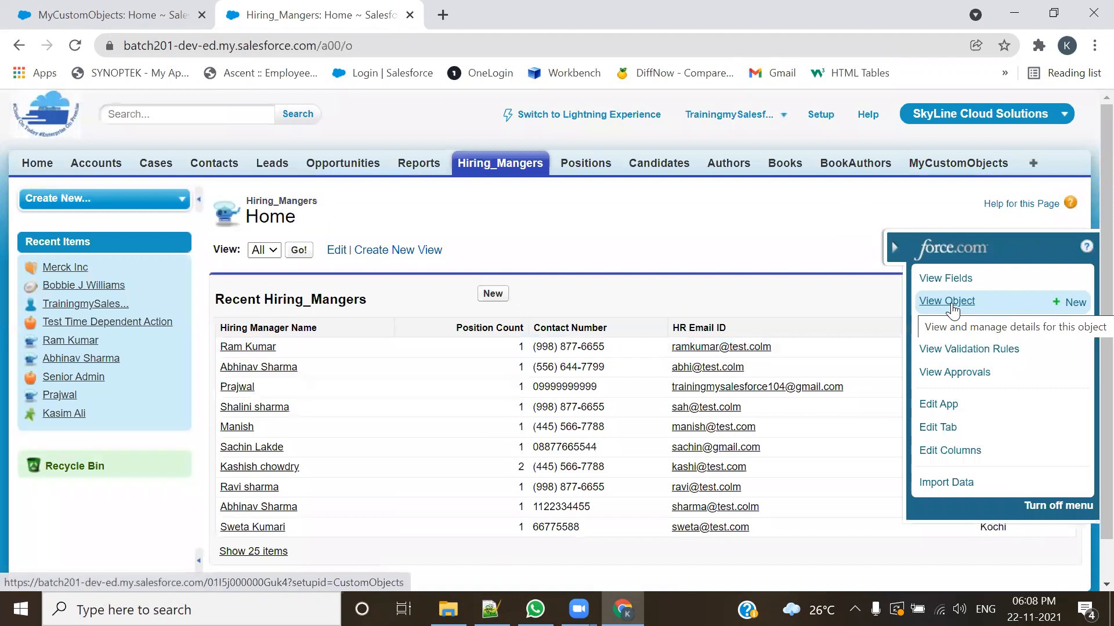
click(952, 307)
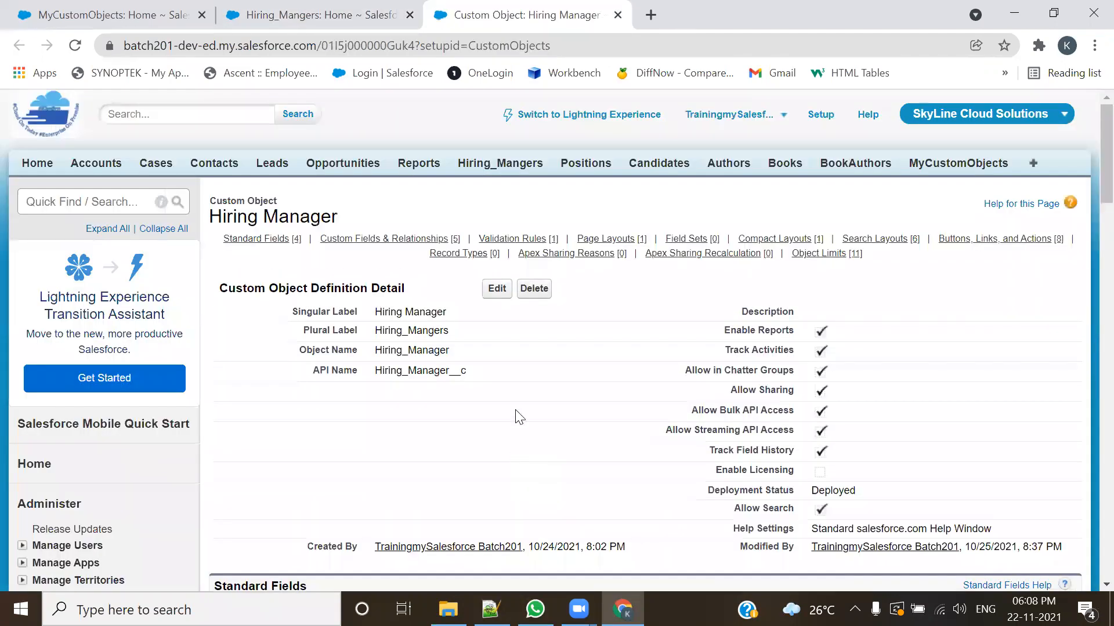
click(497, 288)
scroll(554, 408, down, 3)
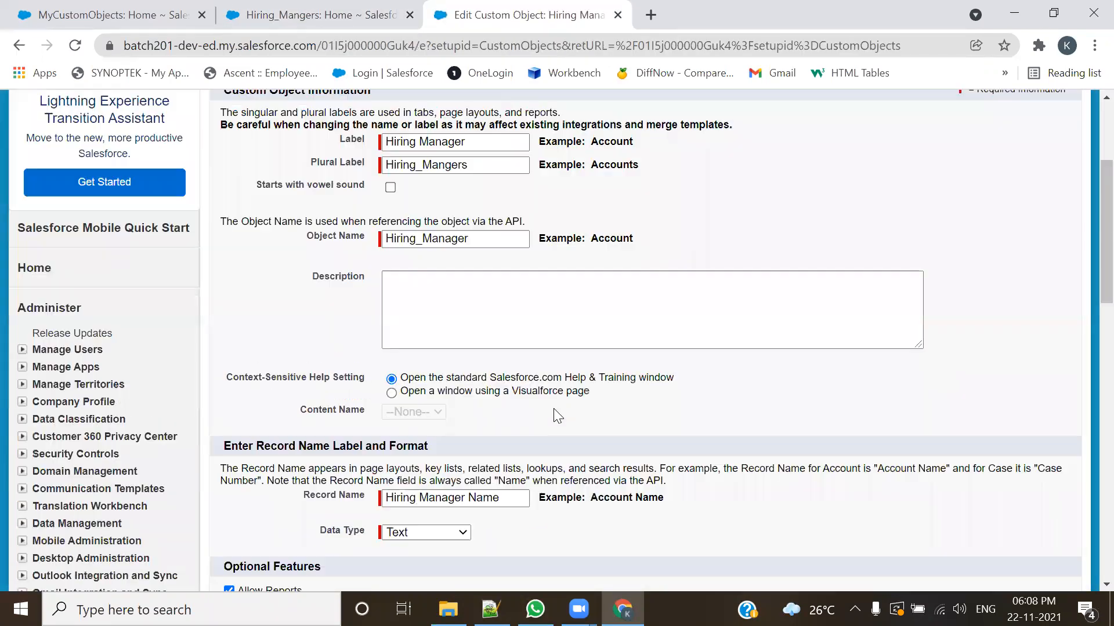
scroll(553, 408, down, 5)
drag(307, 281, 253, 293)
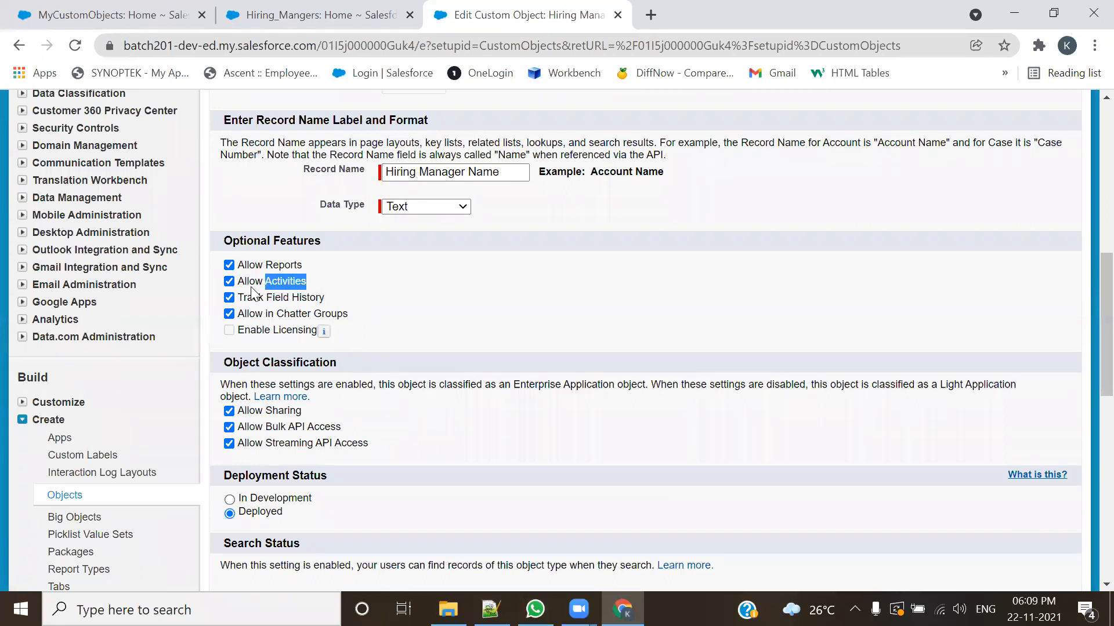
click(616, 15)
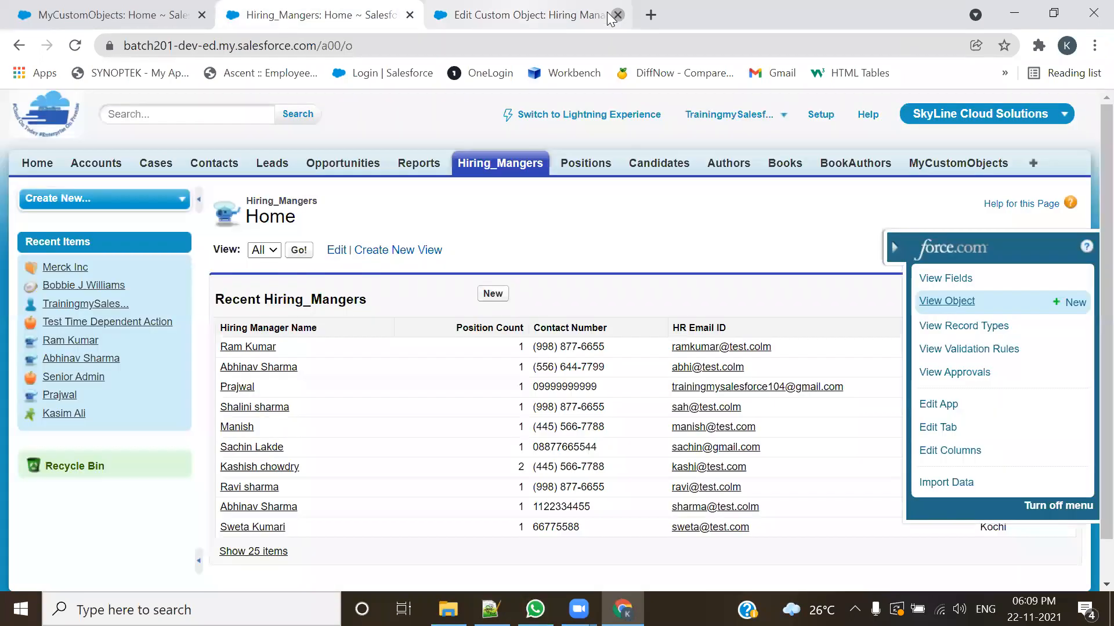
Step: Open the Position object's definition for editing and check its Allow Activities option
click(579, 163)
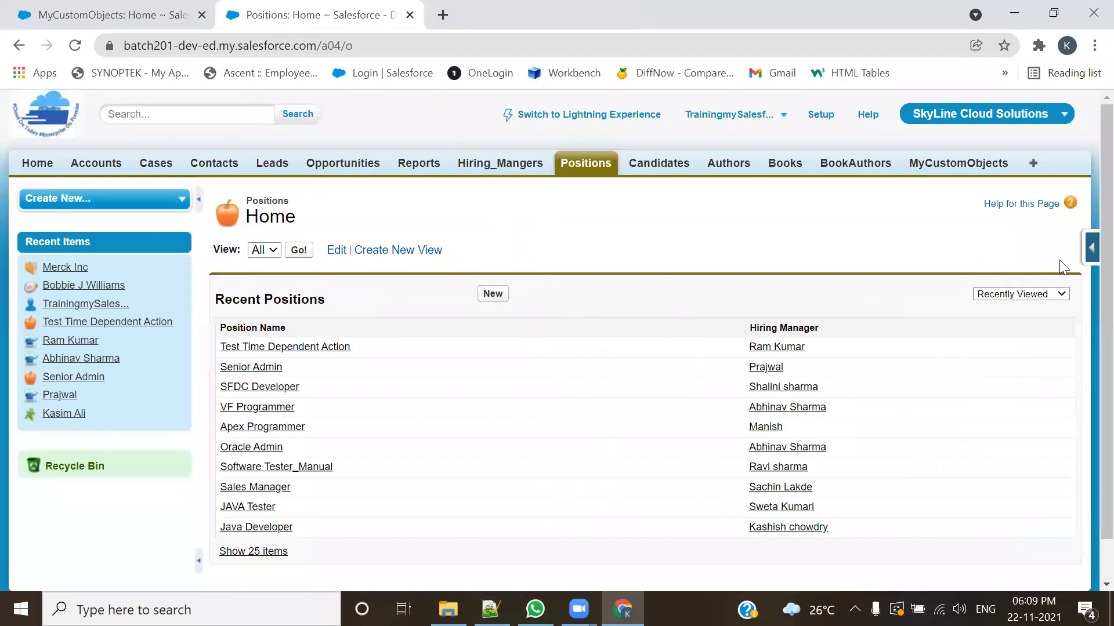
click(934, 306)
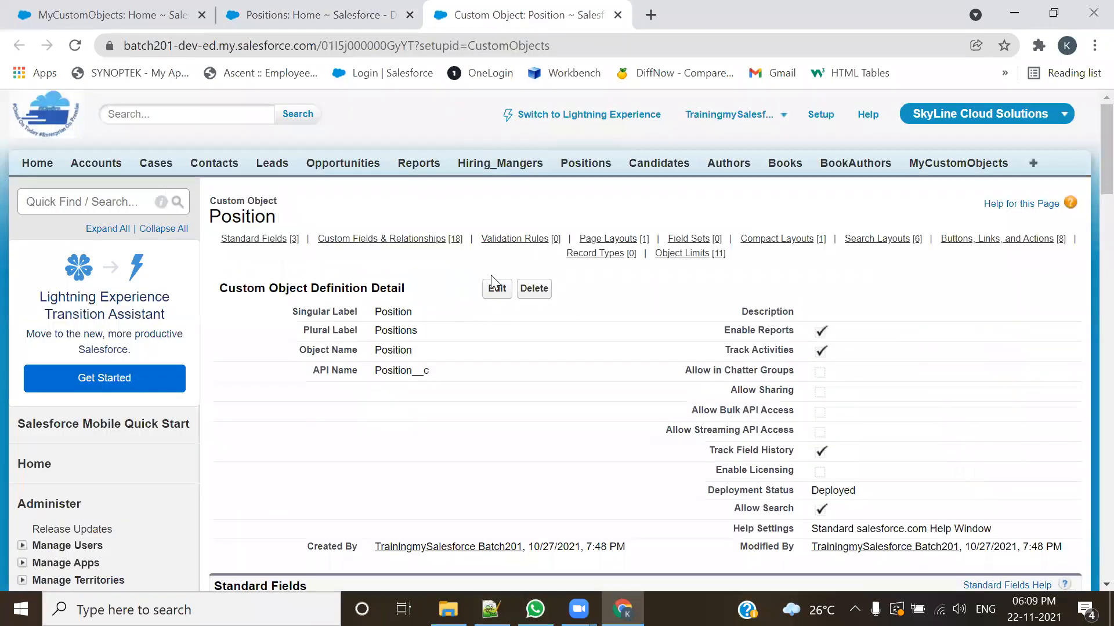
click(493, 287)
scroll(451, 332, down, 6)
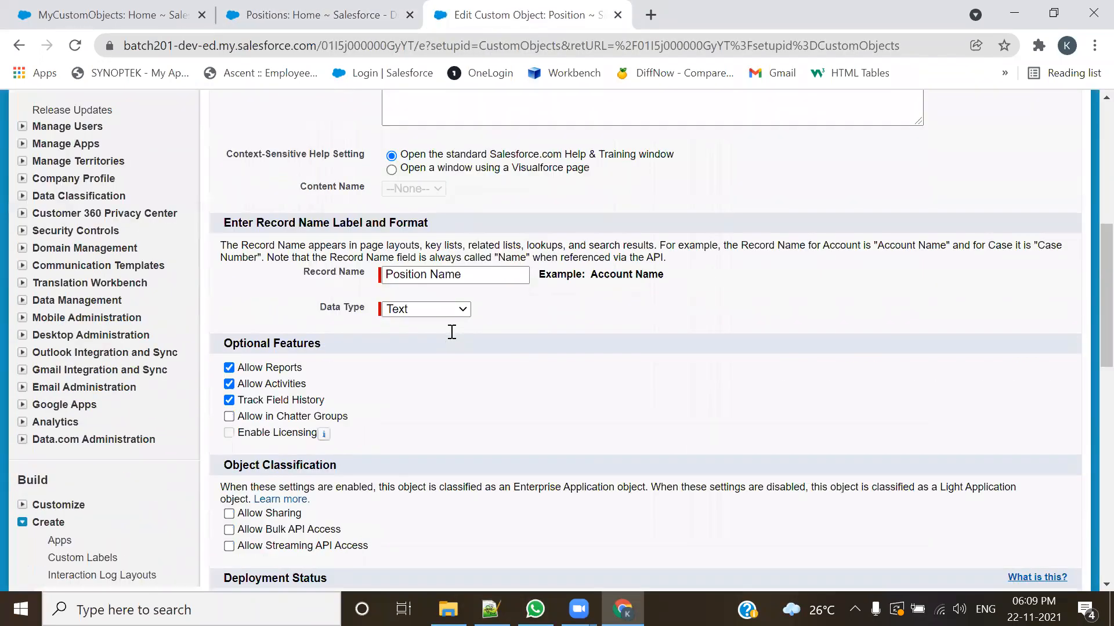
scroll(451, 331, down, 1)
drag(310, 369, 235, 371)
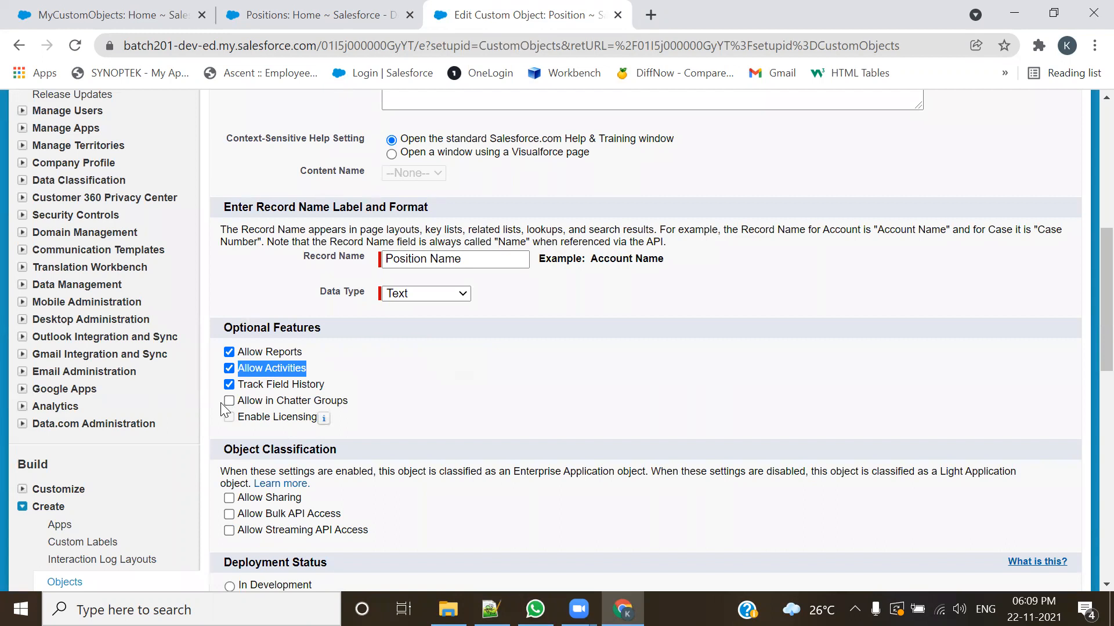
Step: Enable Allow in Chatter Groups for the Position object and highlight Allow Activities and the Optional Features heading
click(220, 402)
click(229, 401)
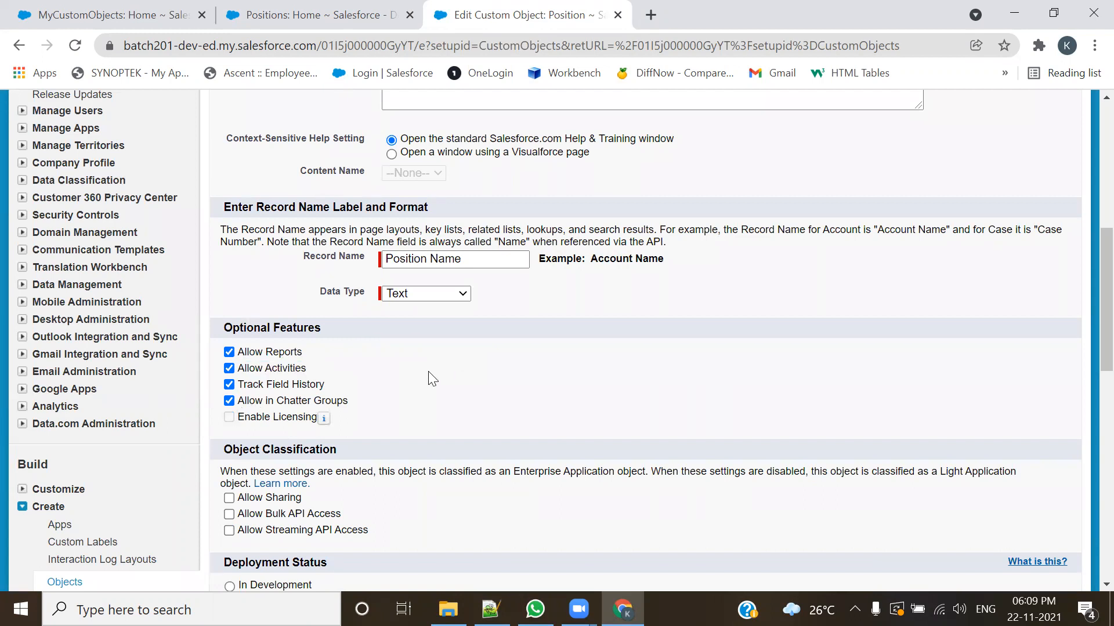
drag(276, 369, 245, 369)
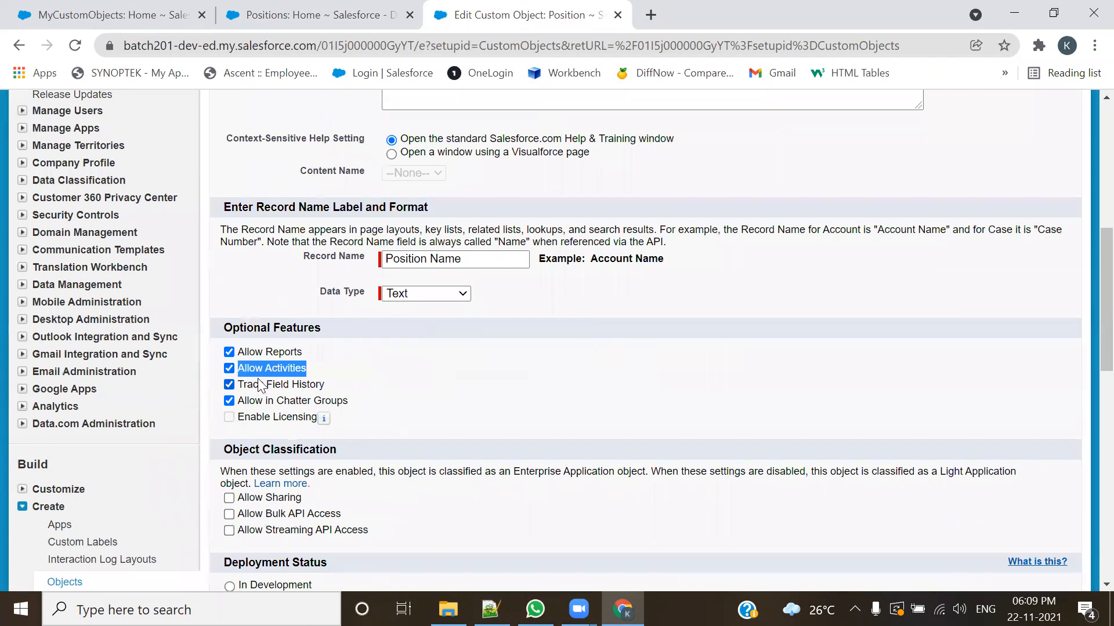
click(288, 336)
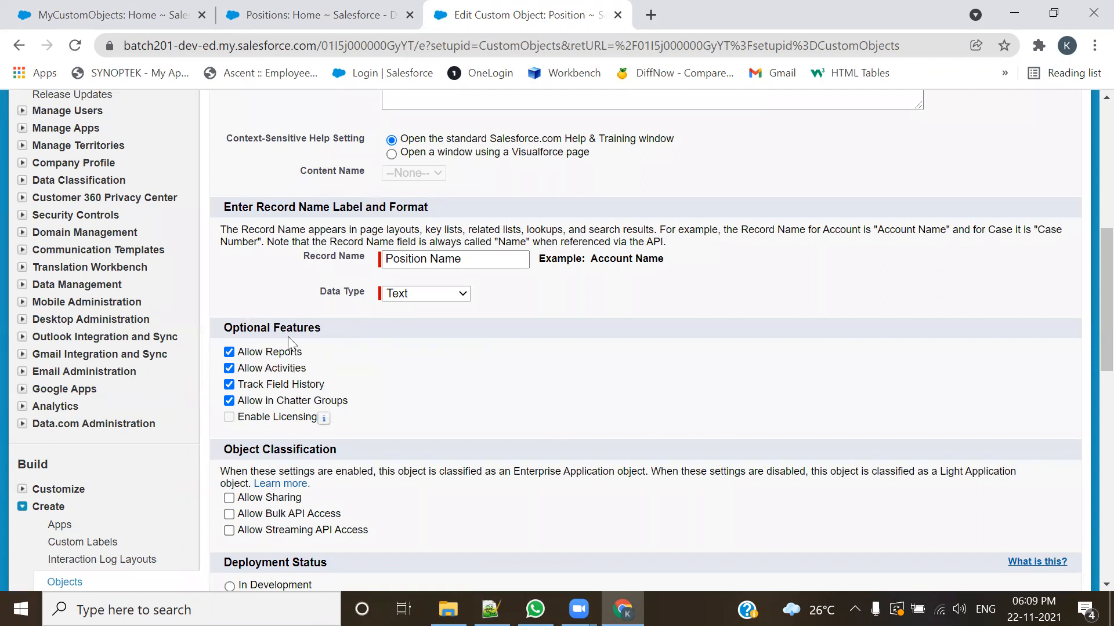
drag(322, 328, 222, 332)
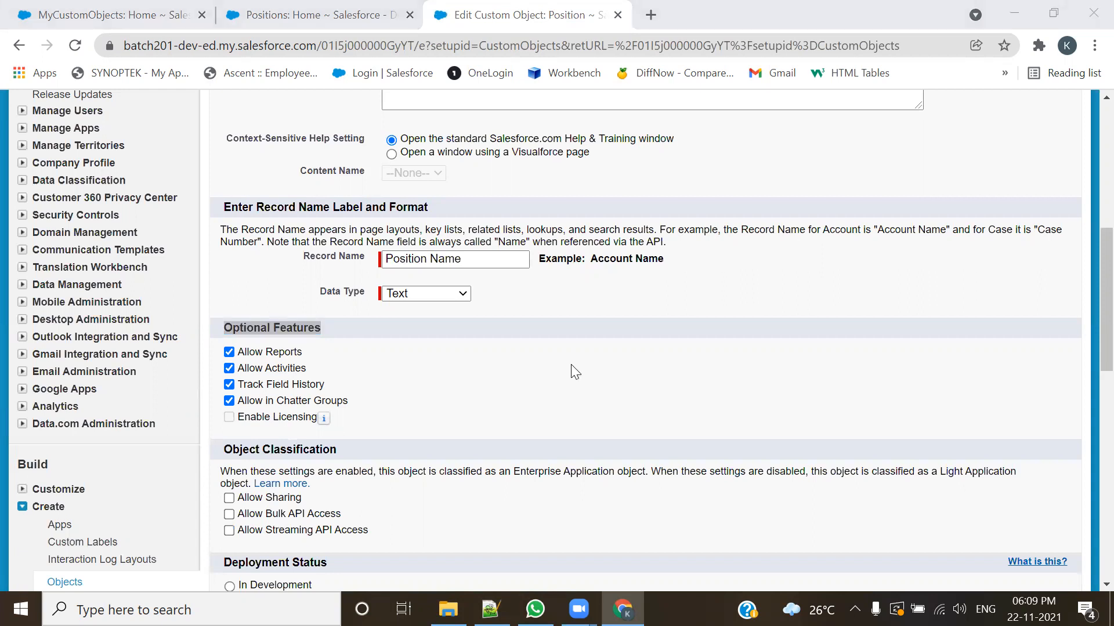
Step: Open Schema Builder in a separate browser tab and switch to it
scroll(70, 401, up, 3)
scroll(72, 403, down, 9)
scroll(72, 400, down, 3)
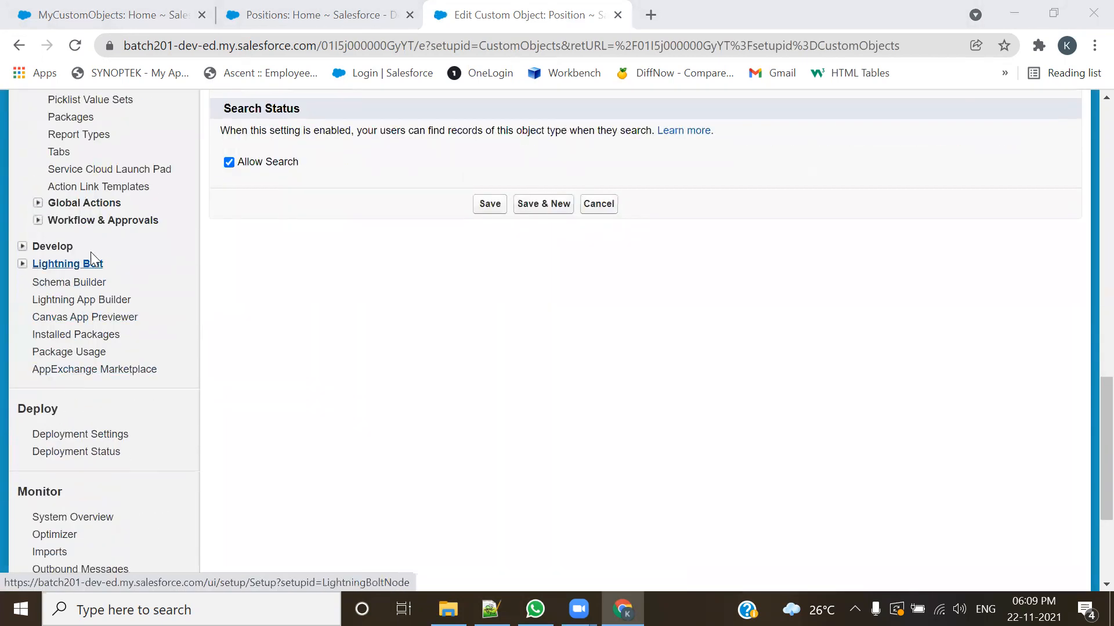
ctrl+click(85, 283)
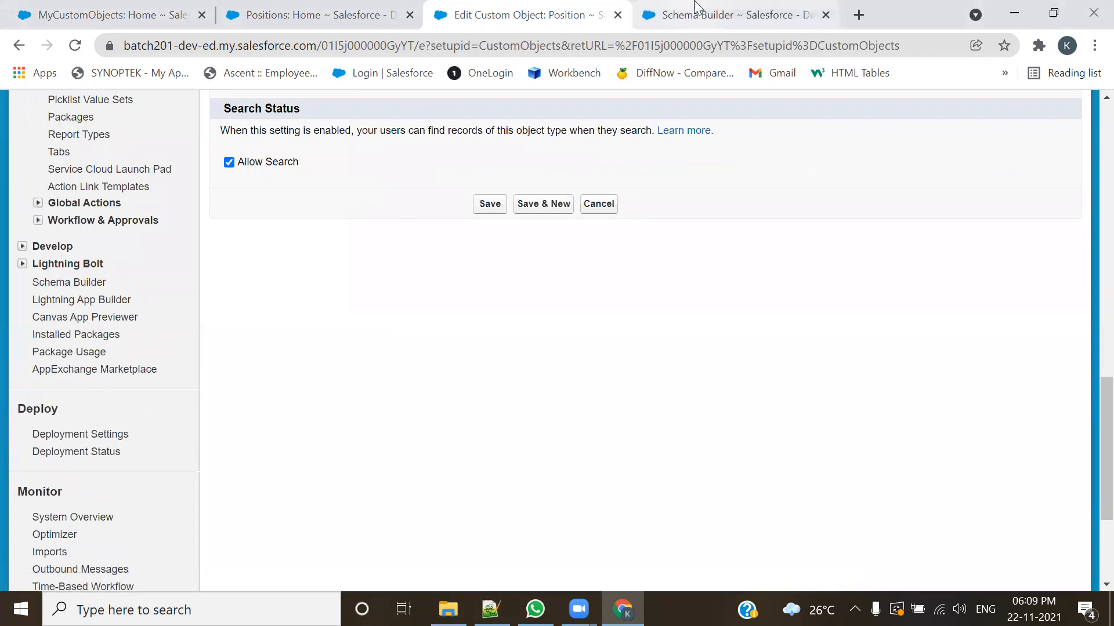
click(696, 8)
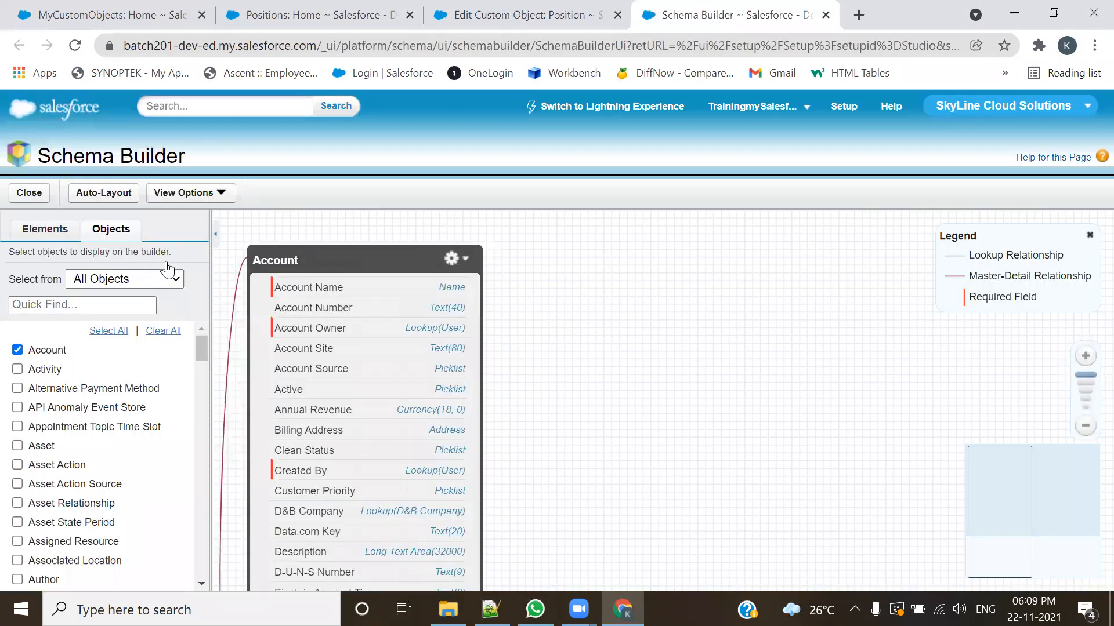
Step: Clear all objects from the Schema Builder canvas and search the object list for "task"
click(163, 331)
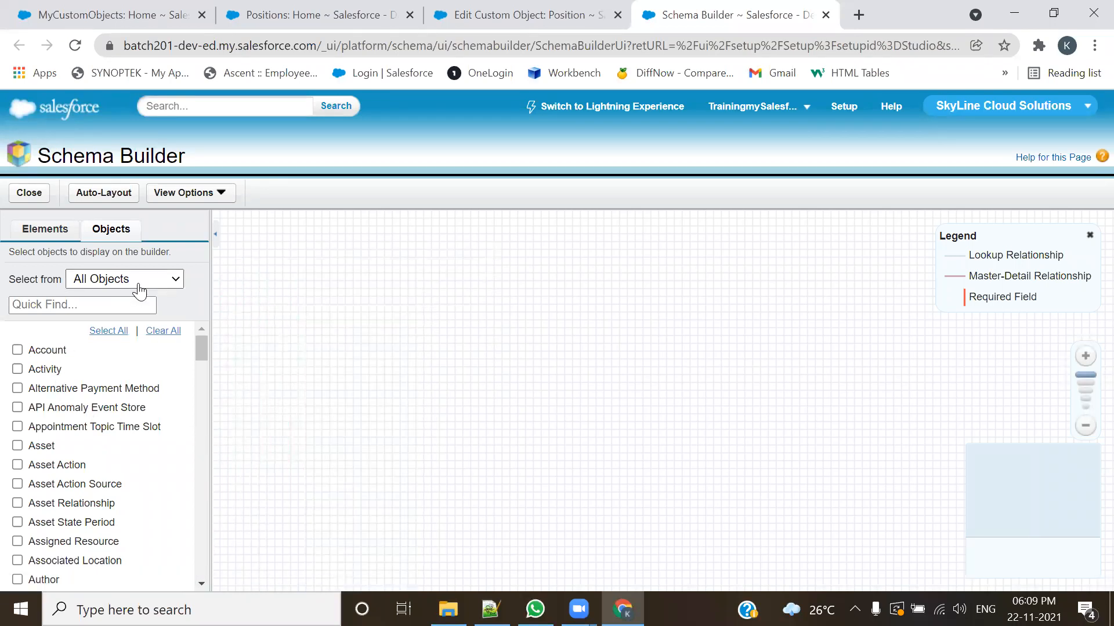
click(127, 302)
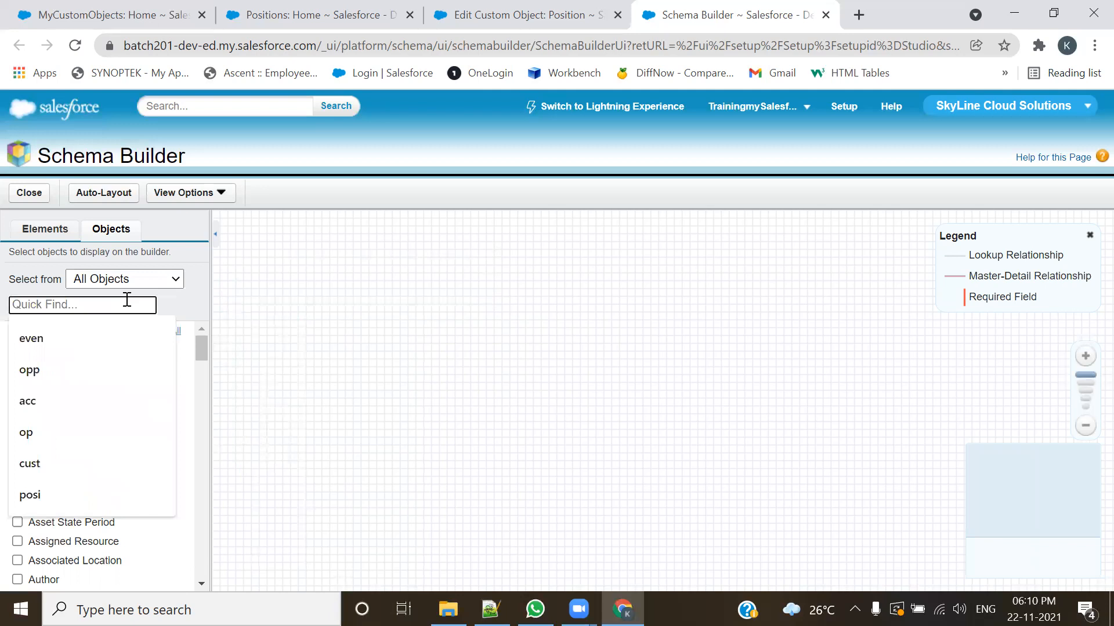
text(task)
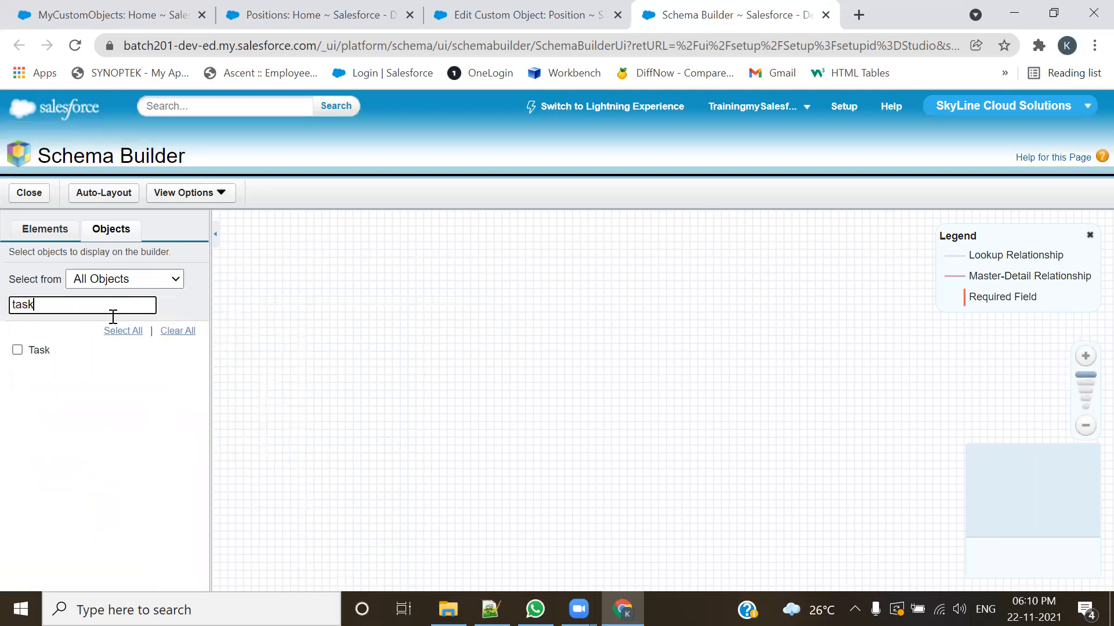
Step: Add the Task and Event objects to the canvas and auto-arrange them
click(18, 350)
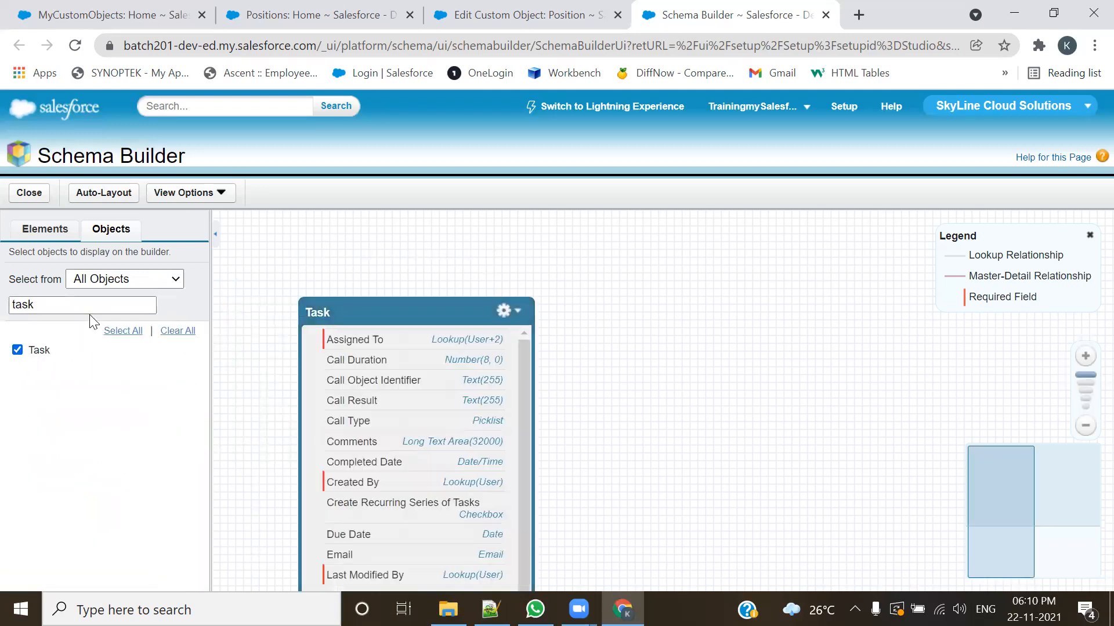
drag(90, 308, 3, 320)
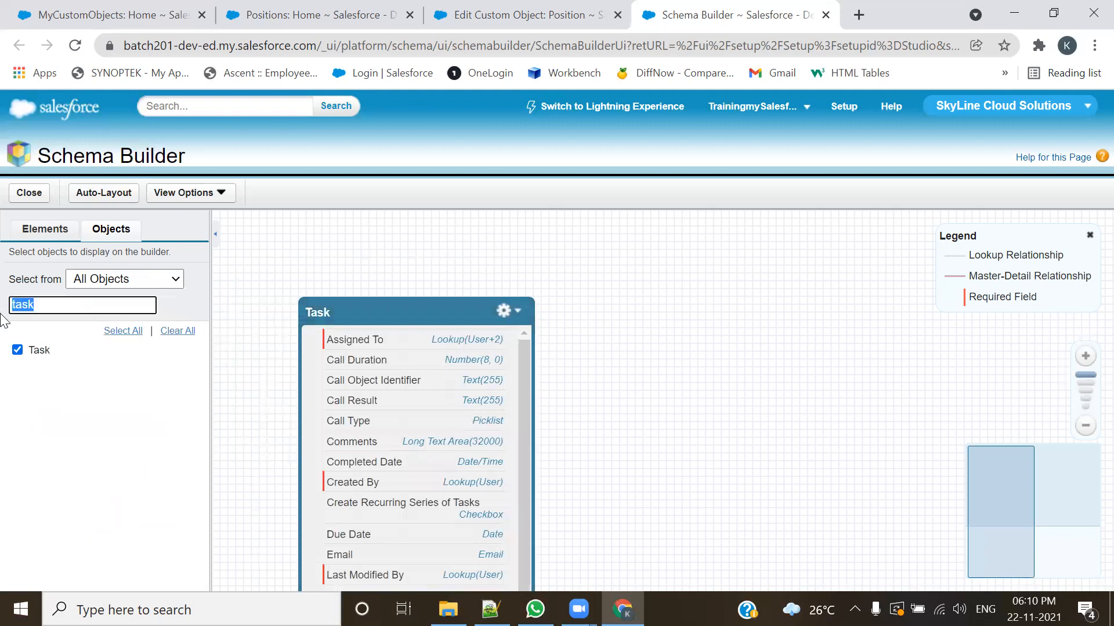
text(event)
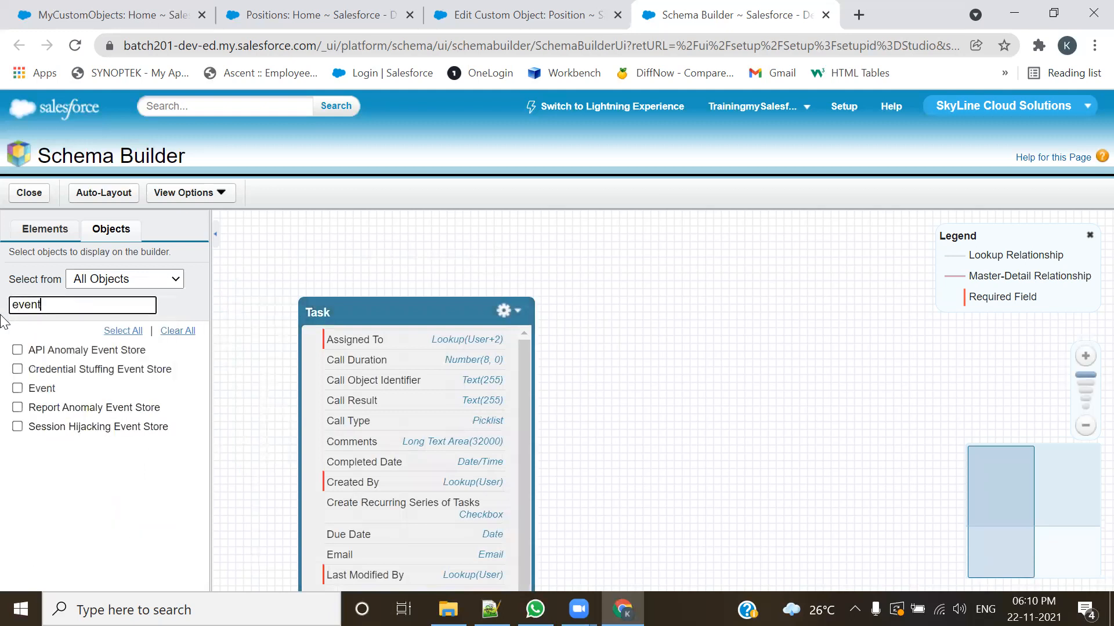
click(17, 388)
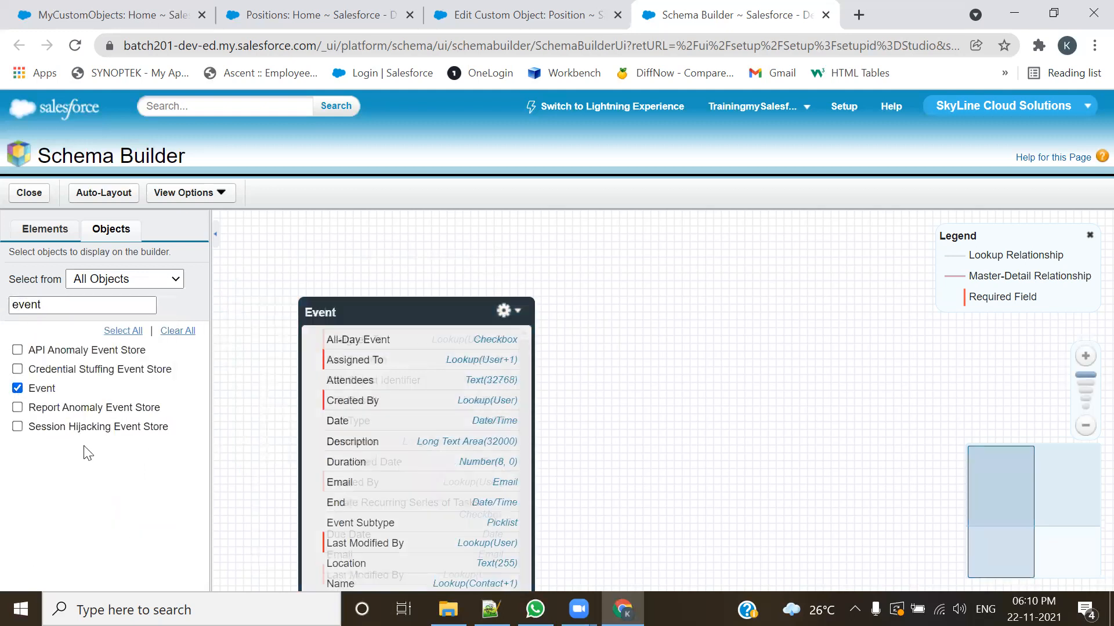
click(115, 200)
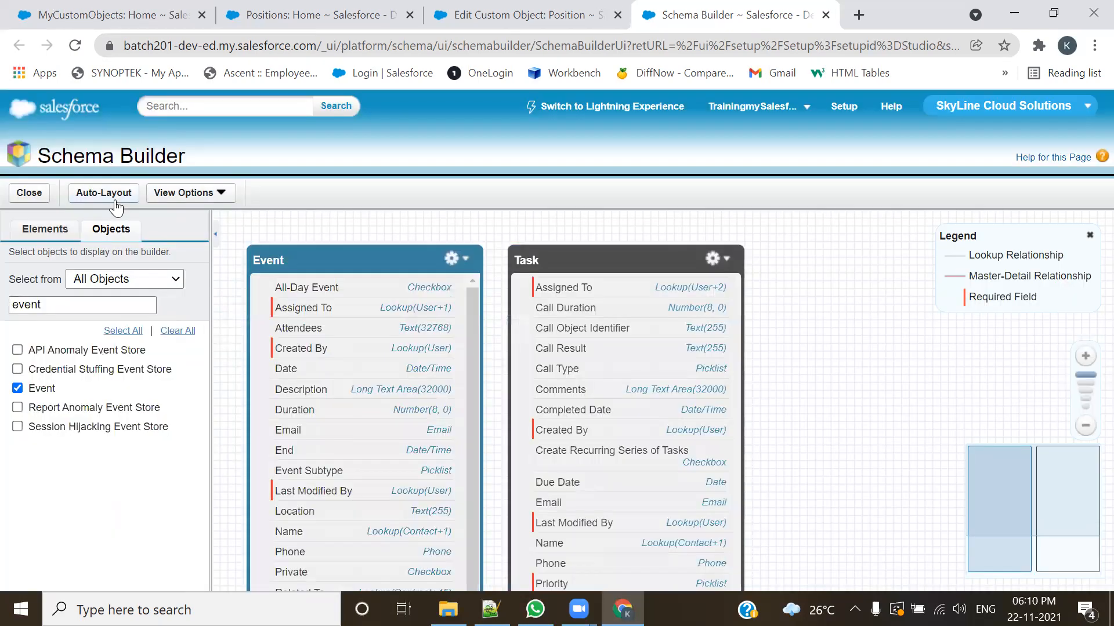
Step: Collapse the object list and reposition the Task and Event boxes with a wider gap between them
click(215, 234)
drag(632, 383, 798, 358)
scroll(796, 425, down, 1)
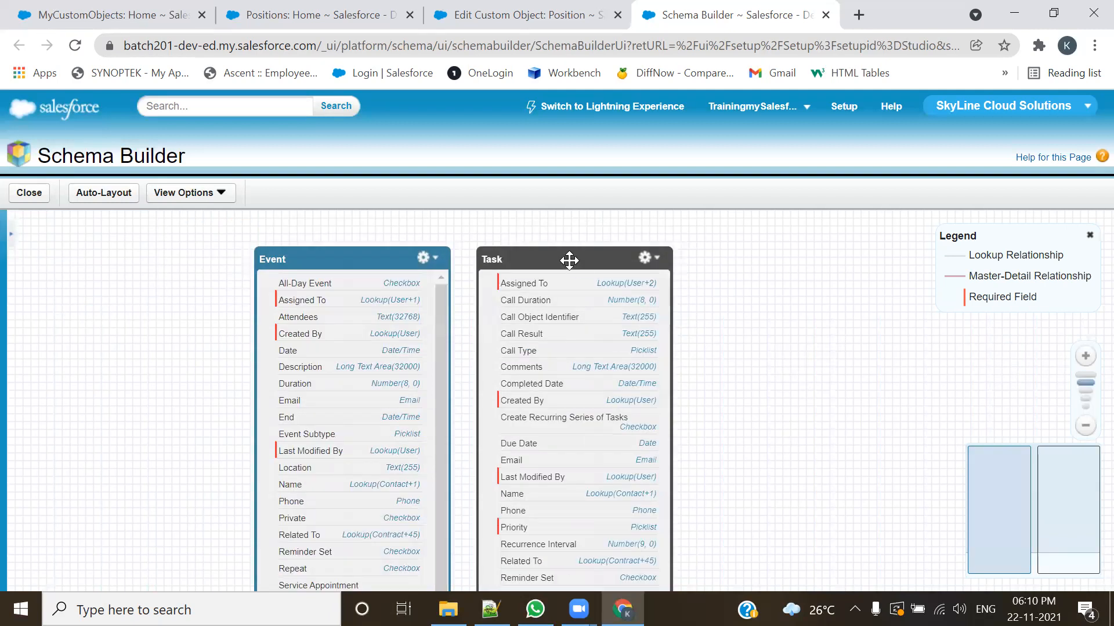
drag(569, 260, 666, 253)
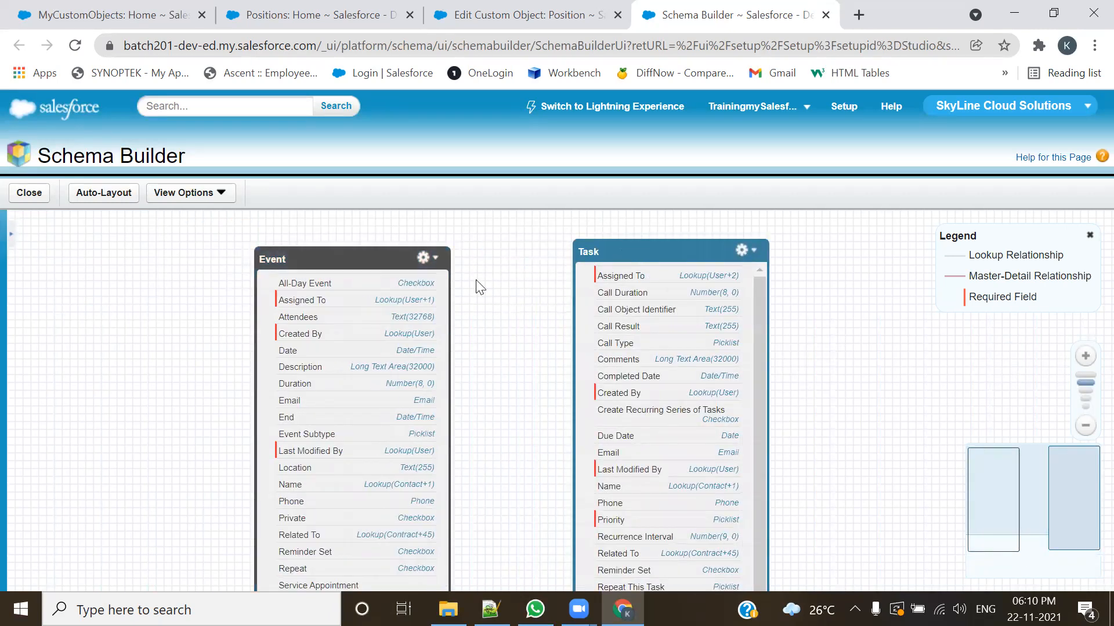
drag(375, 259, 424, 250)
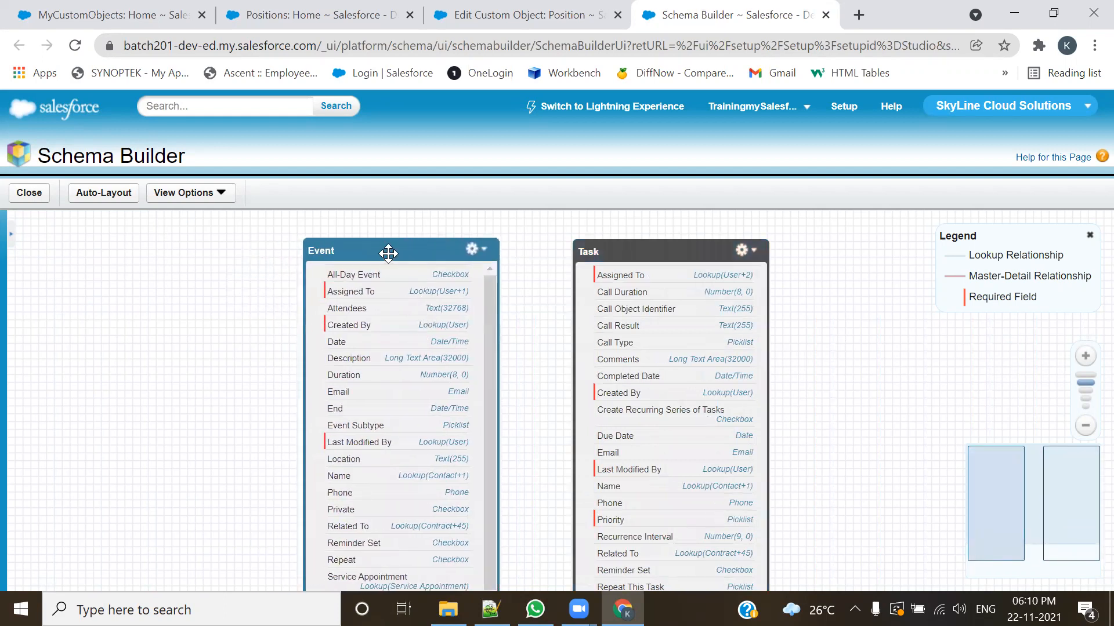
Step: Close the legend, search the object list for "hi" and add the Hiring Manager object to the canvas
click(10, 235)
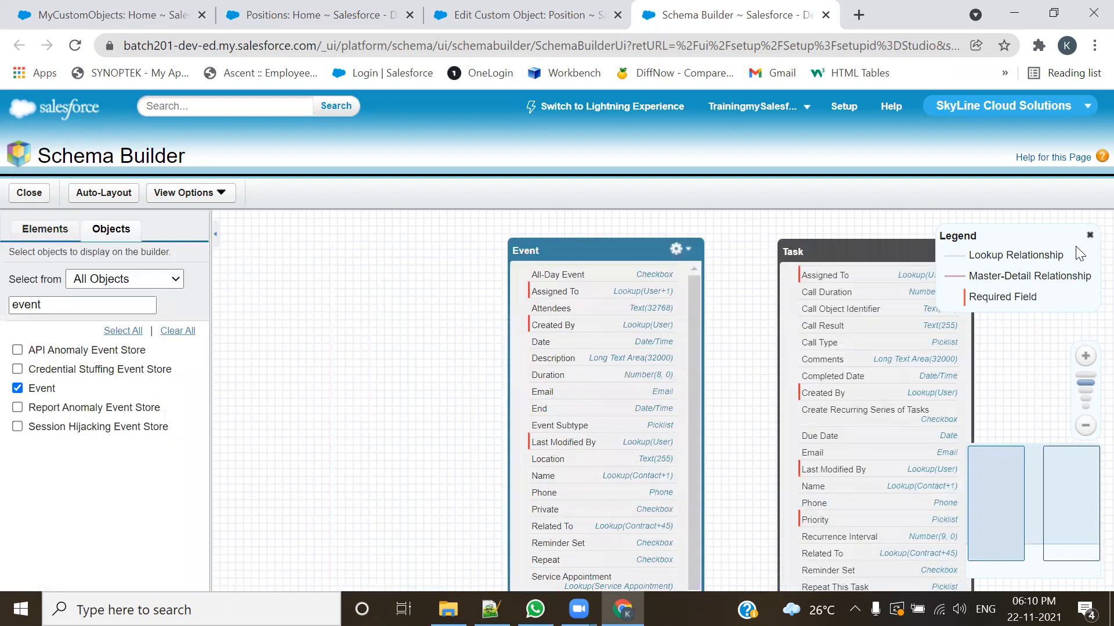
click(1089, 235)
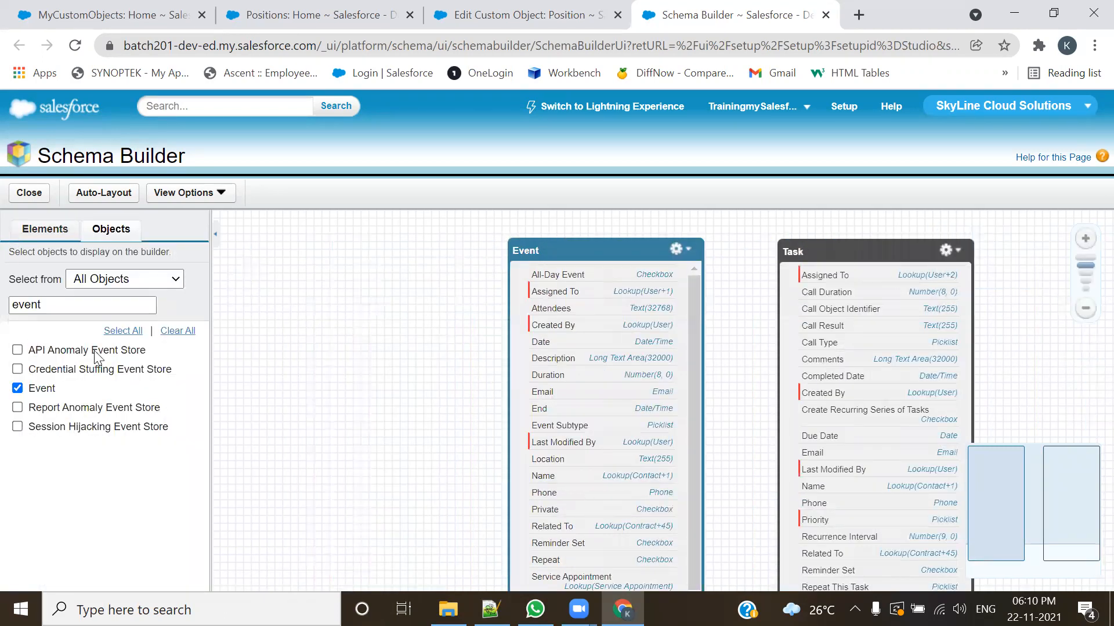
drag(87, 306, 3, 316)
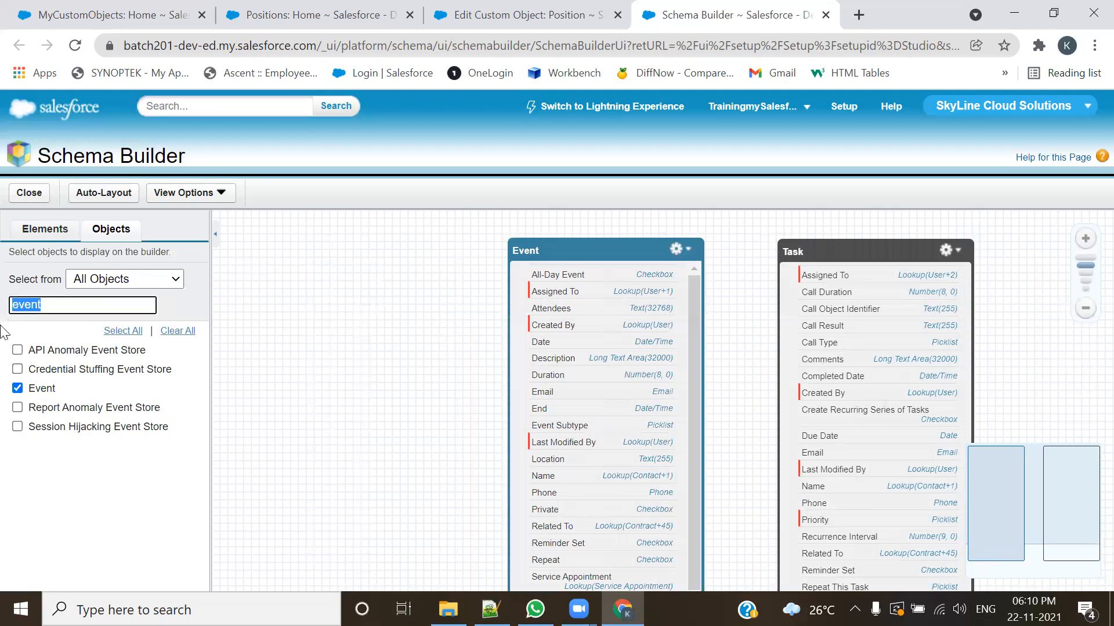
text(hin)
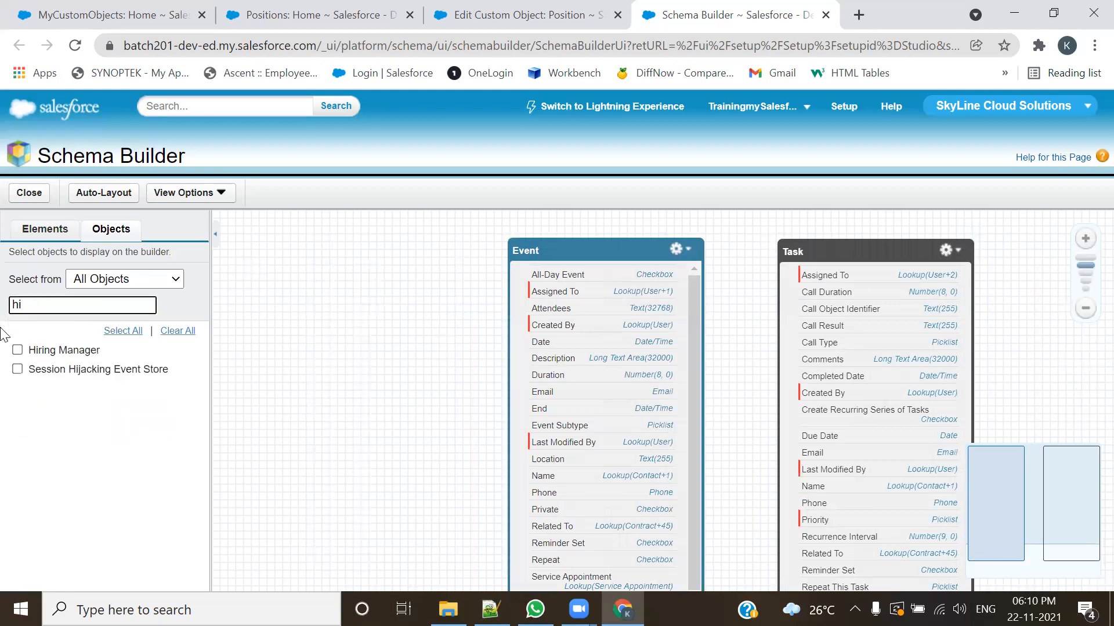
click(17, 351)
click(17, 352)
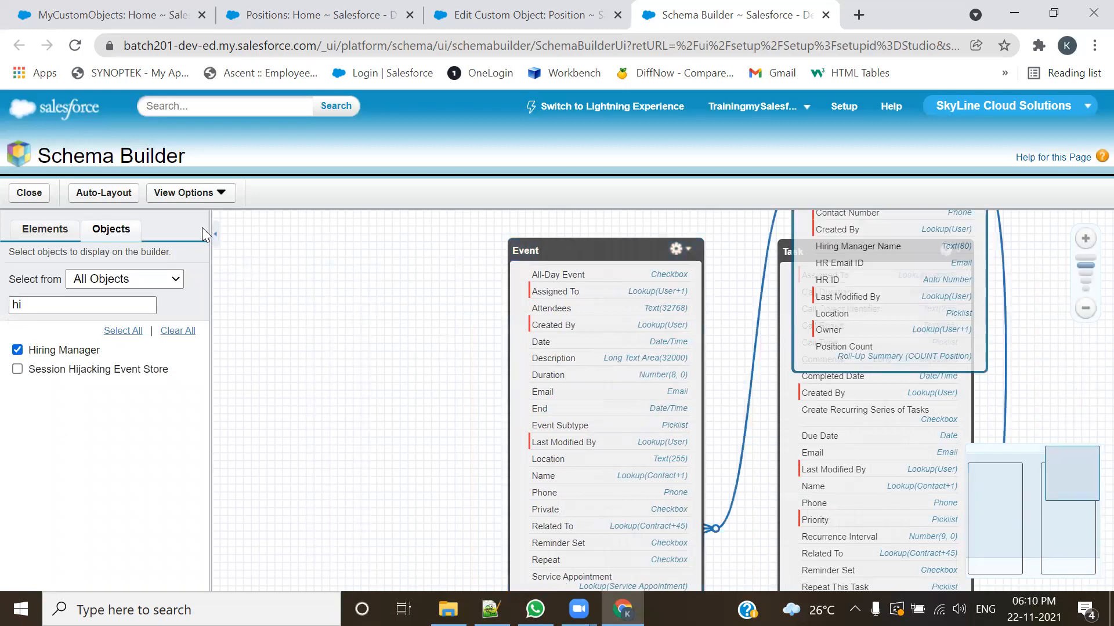
Step: Hide the object list and auto-arrange the Event, Task and Hiring Manager boxes
click(215, 234)
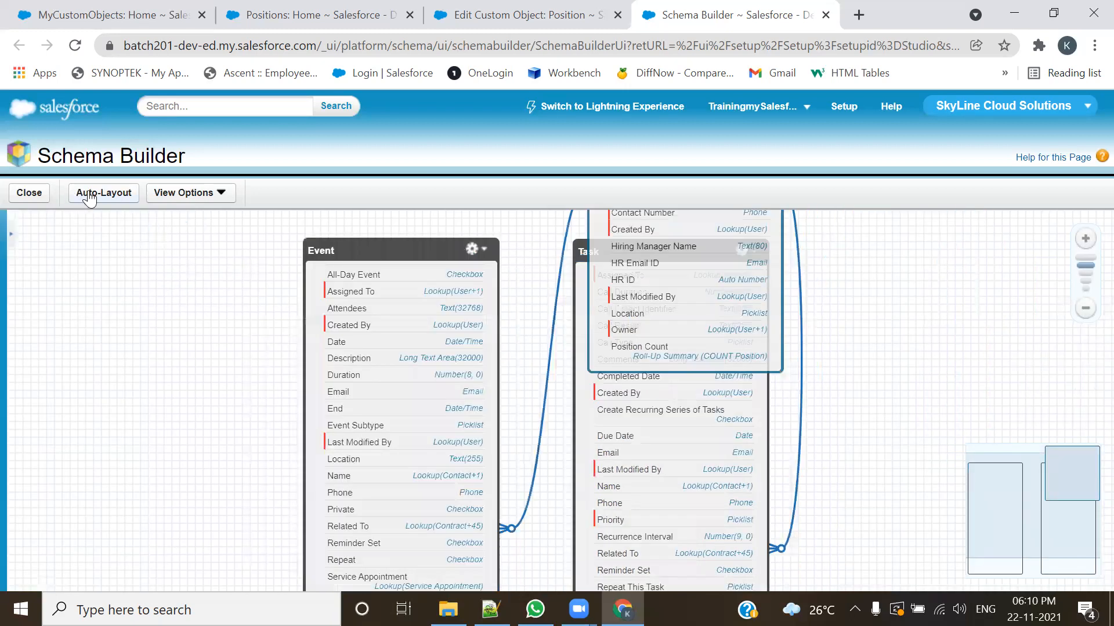
click(79, 196)
click(95, 197)
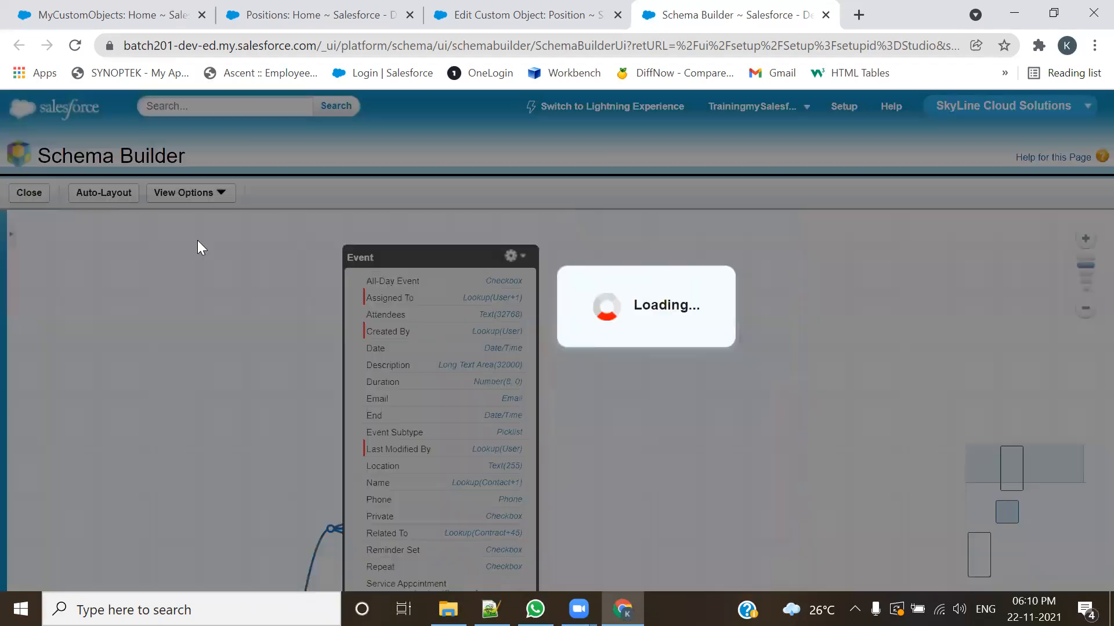
Step: Move the Hiring Manager box above Task and place the Event box off to their side
drag(1033, 465, 1037, 482)
scroll(636, 395, down, 3)
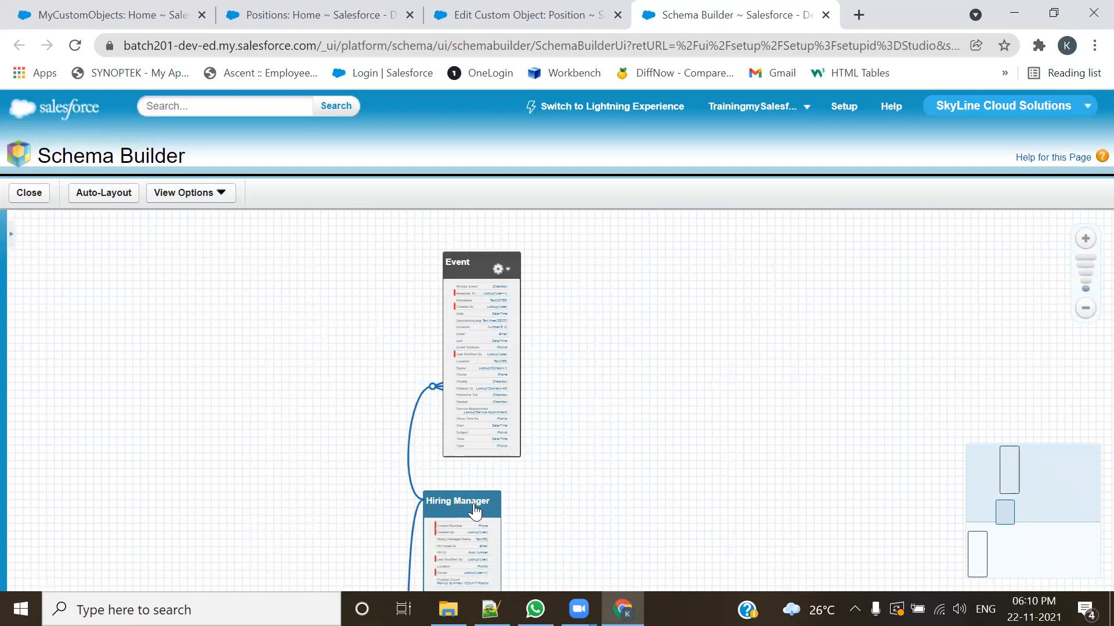
drag(455, 490, 341, 264)
drag(1034, 502, 1029, 546)
drag(399, 445, 384, 225)
drag(1008, 504, 991, 455)
drag(477, 268, 693, 330)
click(368, 246)
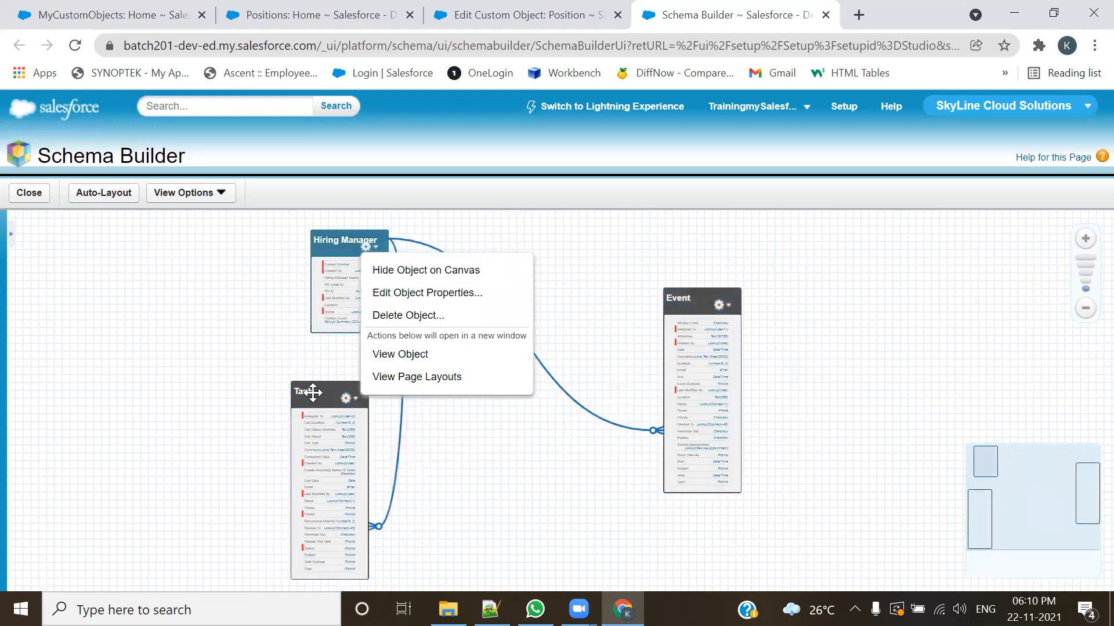
Step: Line up the three boxes in a row with Hiring Manager between Task and Event
drag(312, 393, 356, 387)
drag(366, 250, 493, 407)
drag(376, 391, 345, 292)
drag(468, 402, 481, 316)
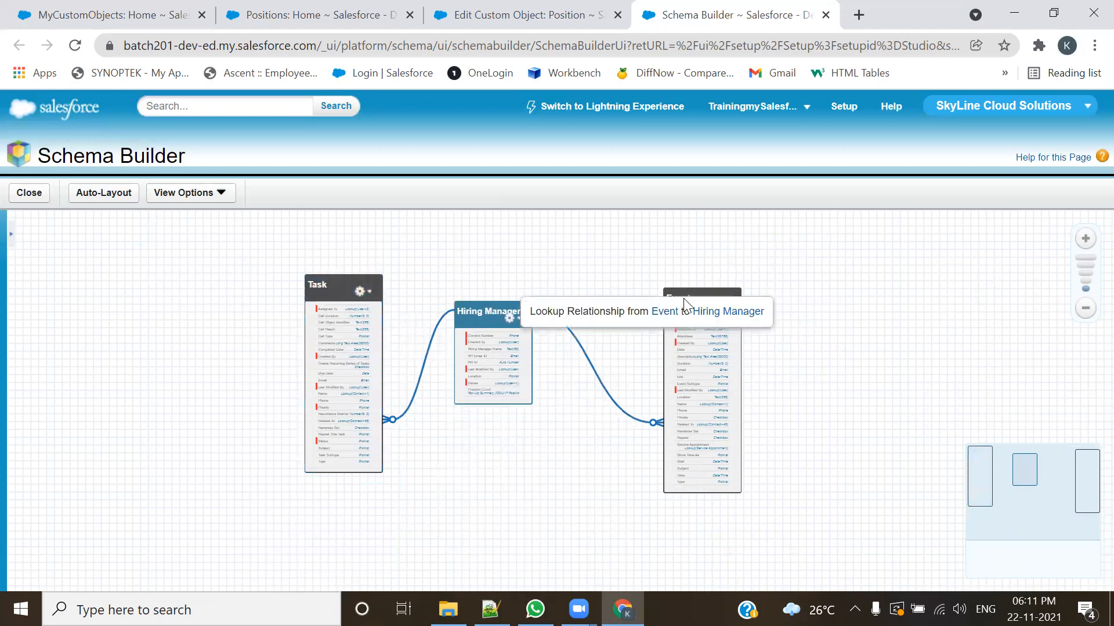
drag(685, 296, 644, 275)
Step: Enlarge the diagram and adjust the Hiring Manager and Task boxes so all three sit nearly level
scroll(802, 331, up, 1)
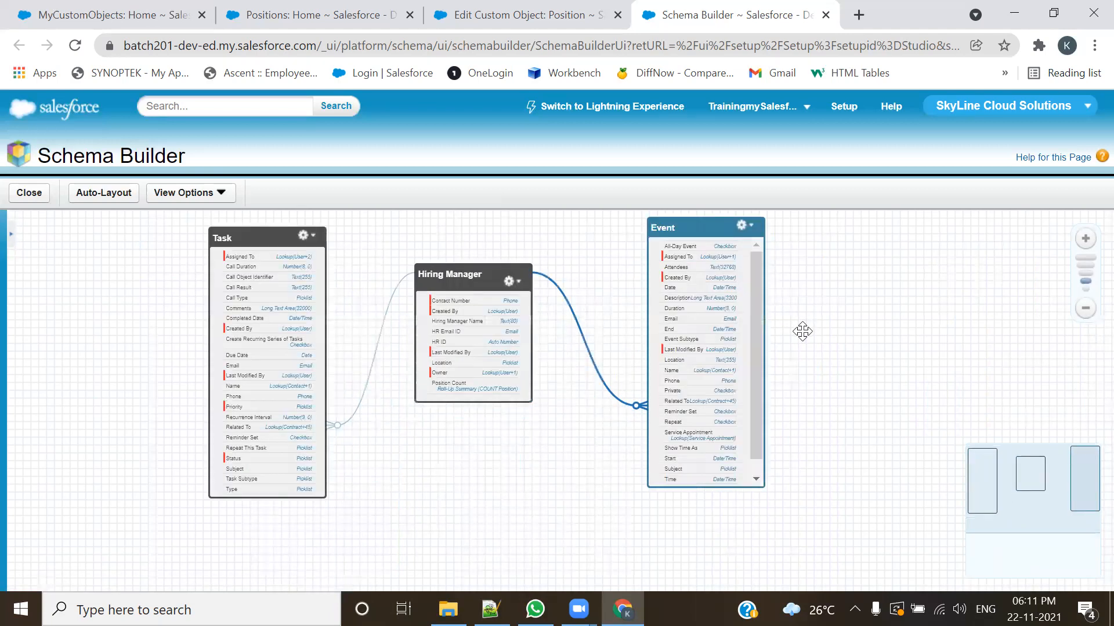
drag(515, 425, 524, 480)
scroll(933, 443, up, 1)
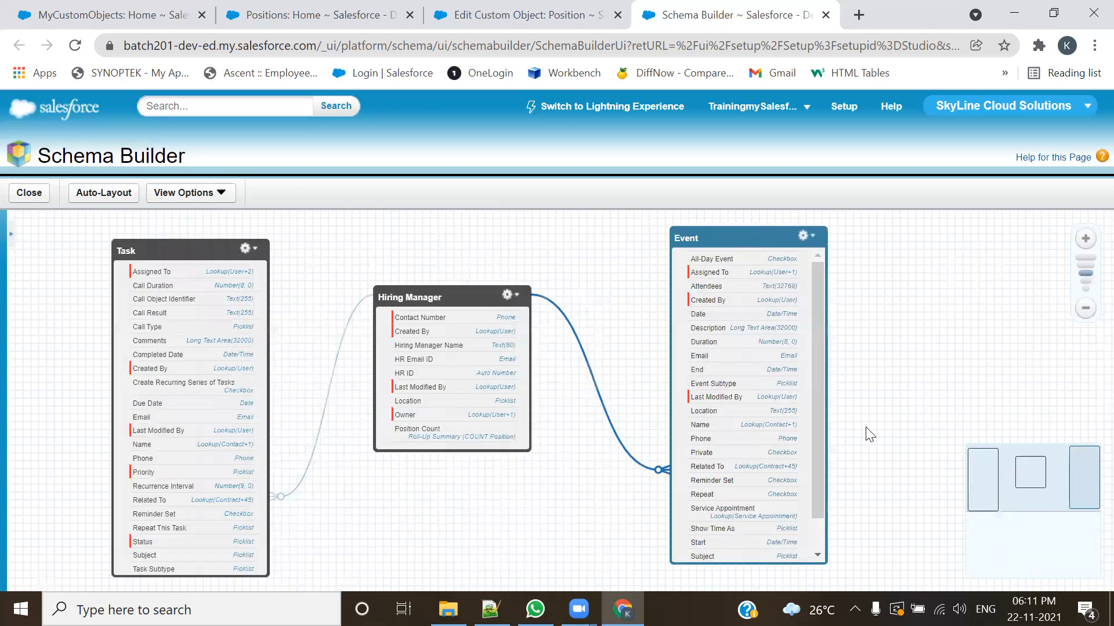
drag(895, 410, 918, 416)
drag(464, 300, 477, 257)
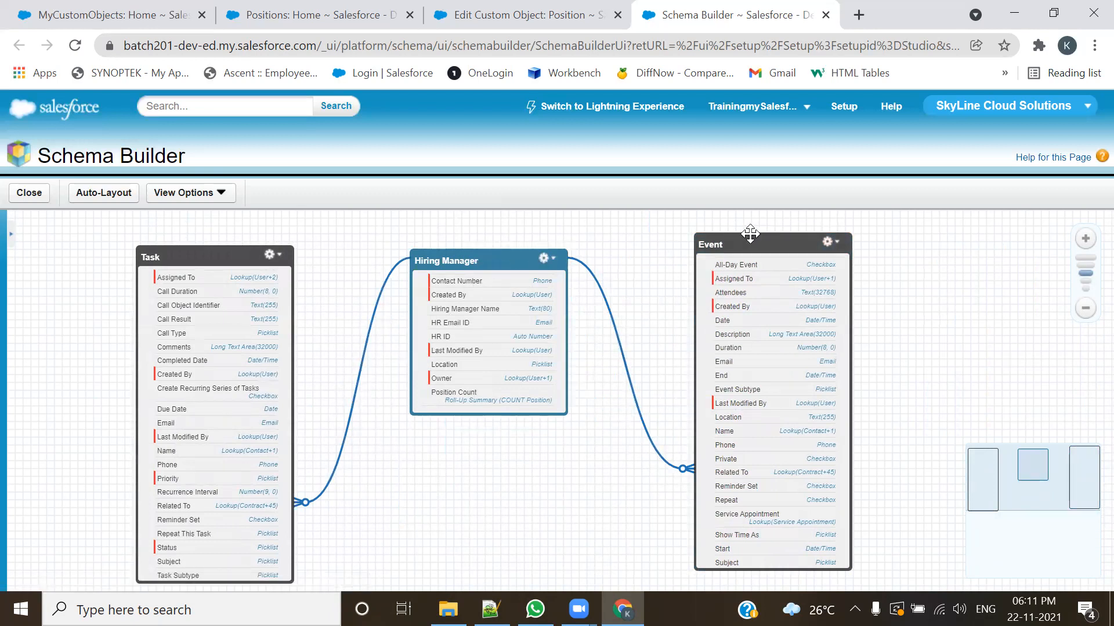
drag(172, 267, 176, 259)
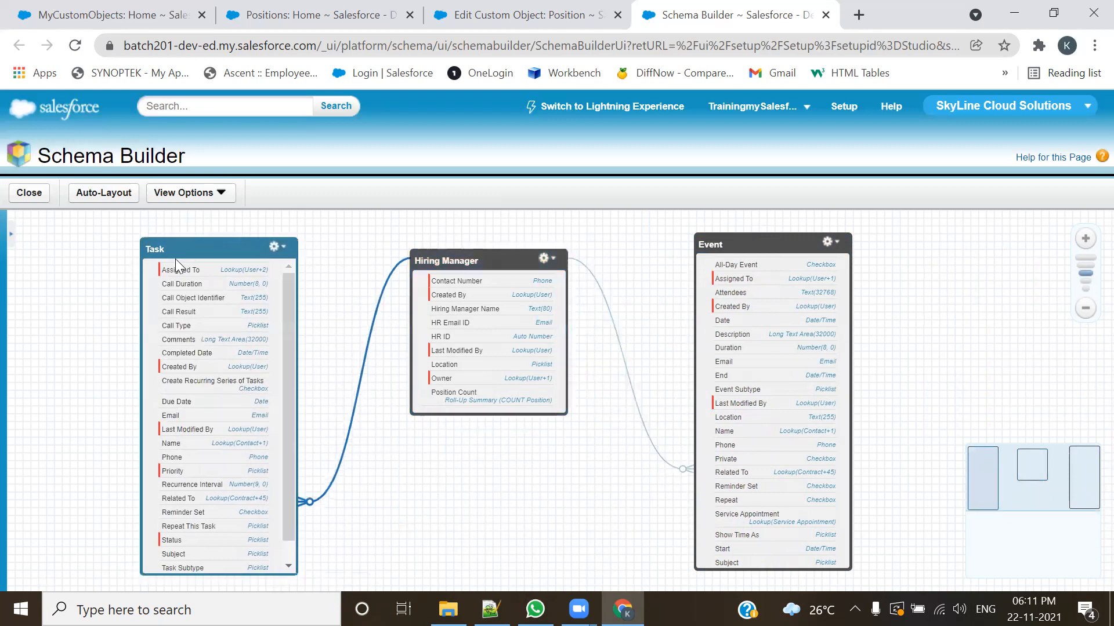
Step: Examine the lookup relationships linking Task and Event to the Hiring Manager object
mouse_move(367, 366)
click(724, 247)
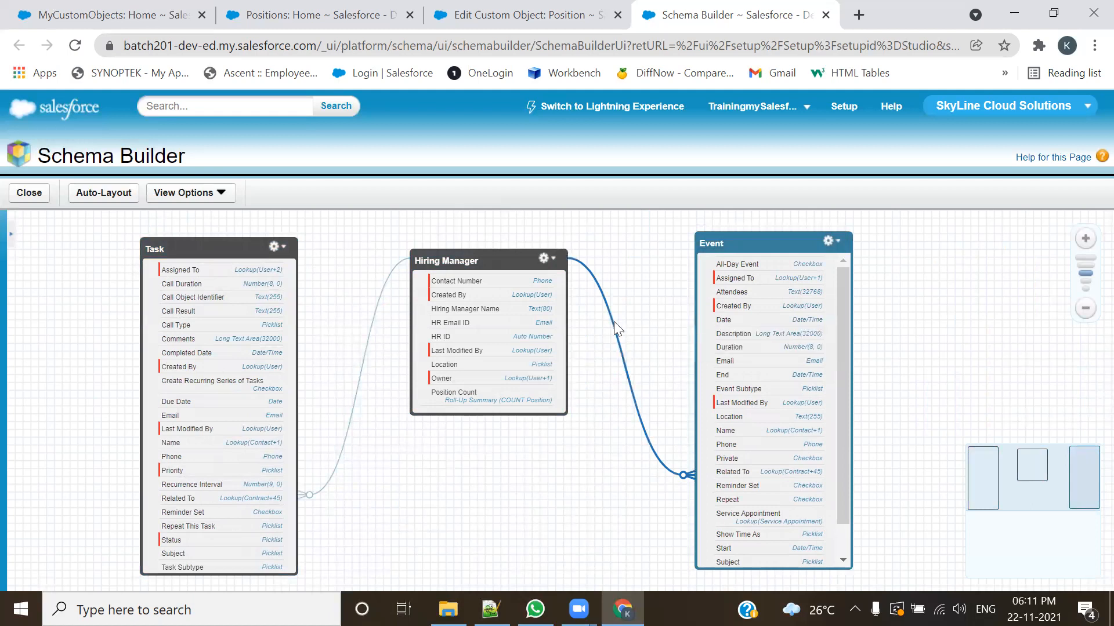
mouse_move(615, 325)
mouse_move(622, 359)
mouse_move(484, 261)
mouse_down()
mouse_move(496, 272)
mouse_move(486, 257)
mouse_up()
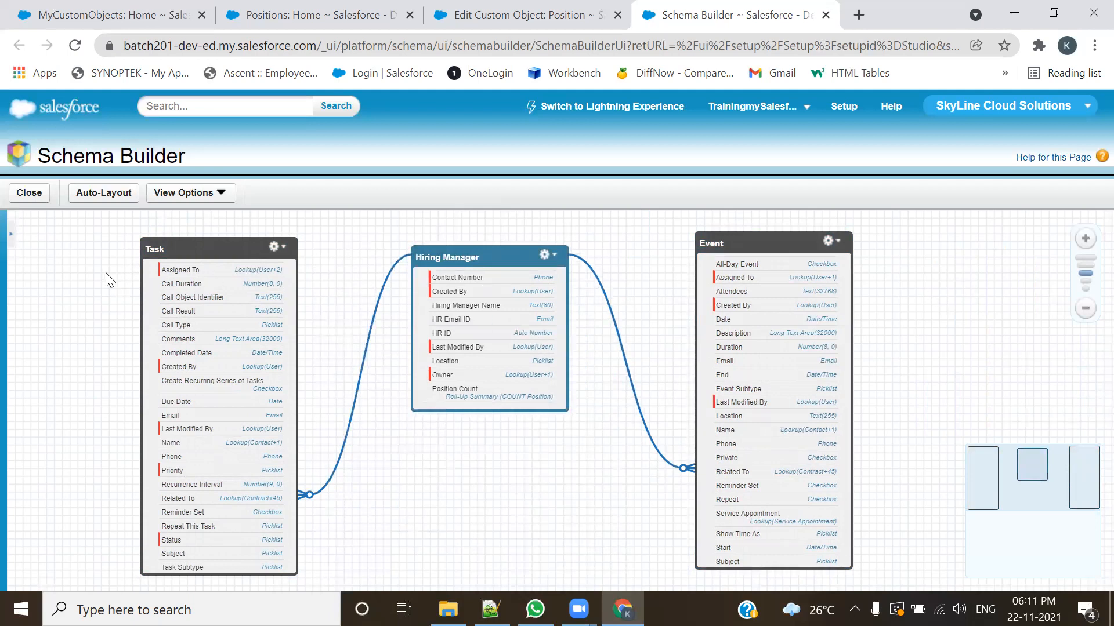
drag(319, 281, 381, 281)
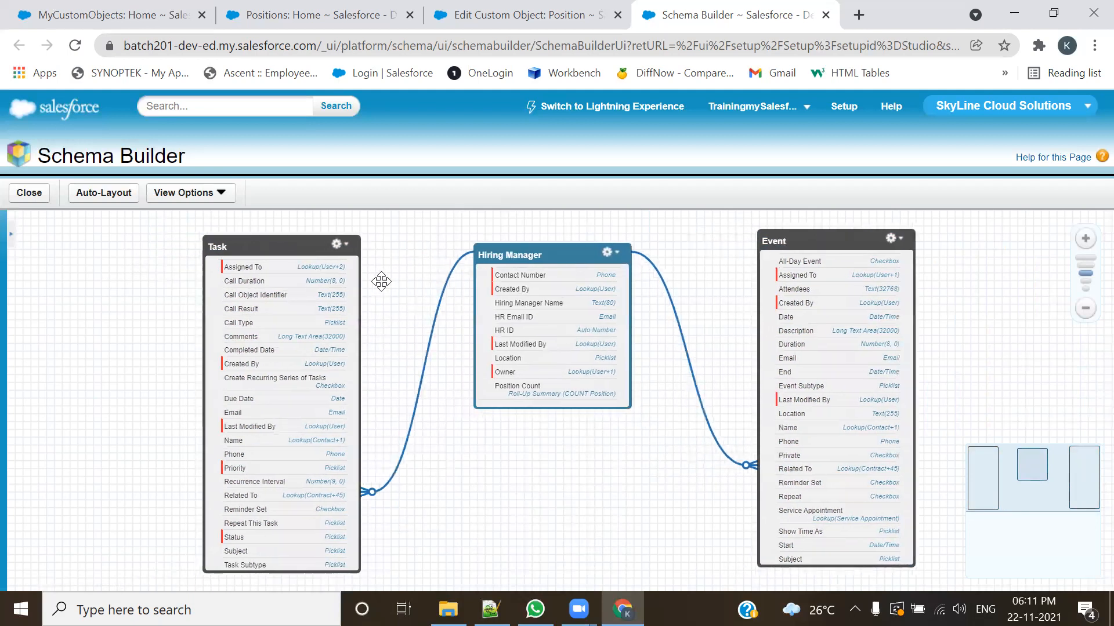
Step: Remove Hiring Manager from the canvas, search the object list for "pos" and add the Position object
click(5, 226)
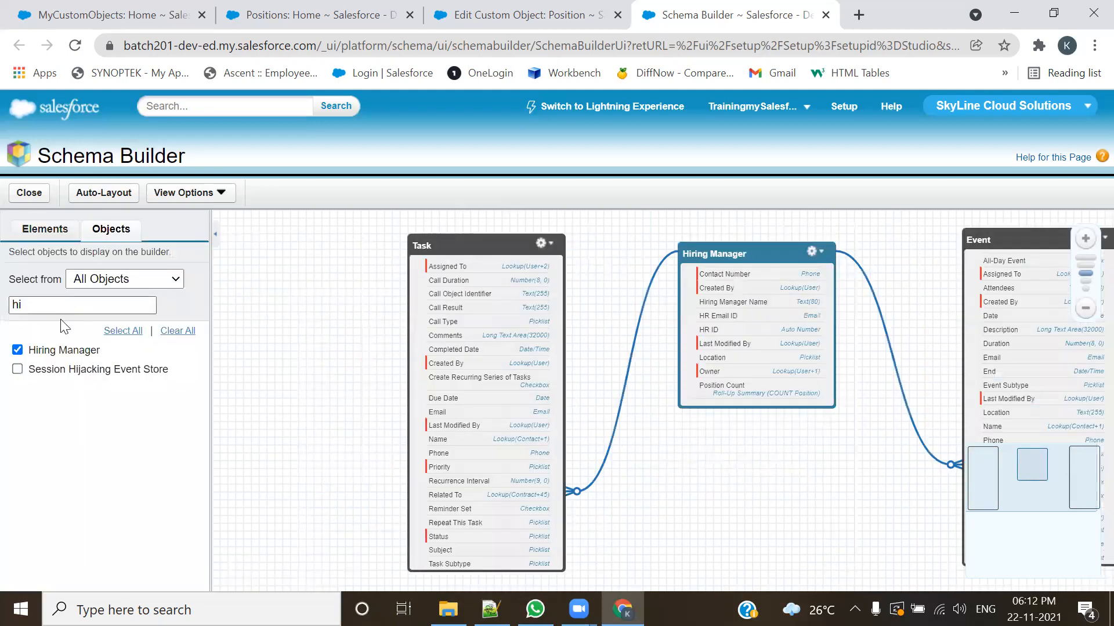
click(17, 350)
drag(26, 305, 3, 308)
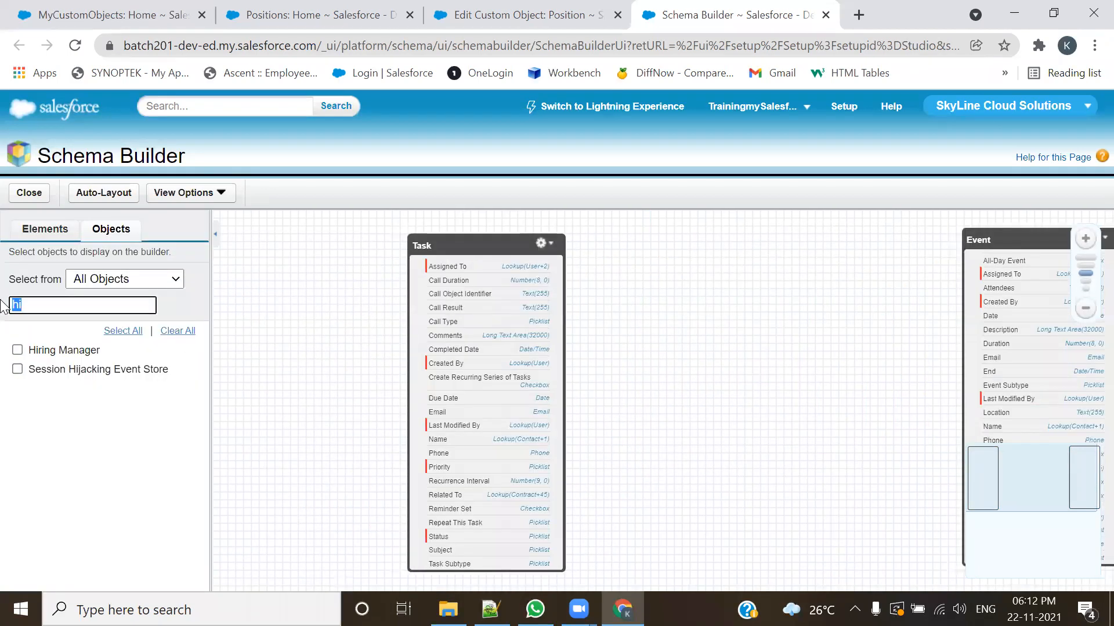
text(pos)
click(62, 475)
click(17, 350)
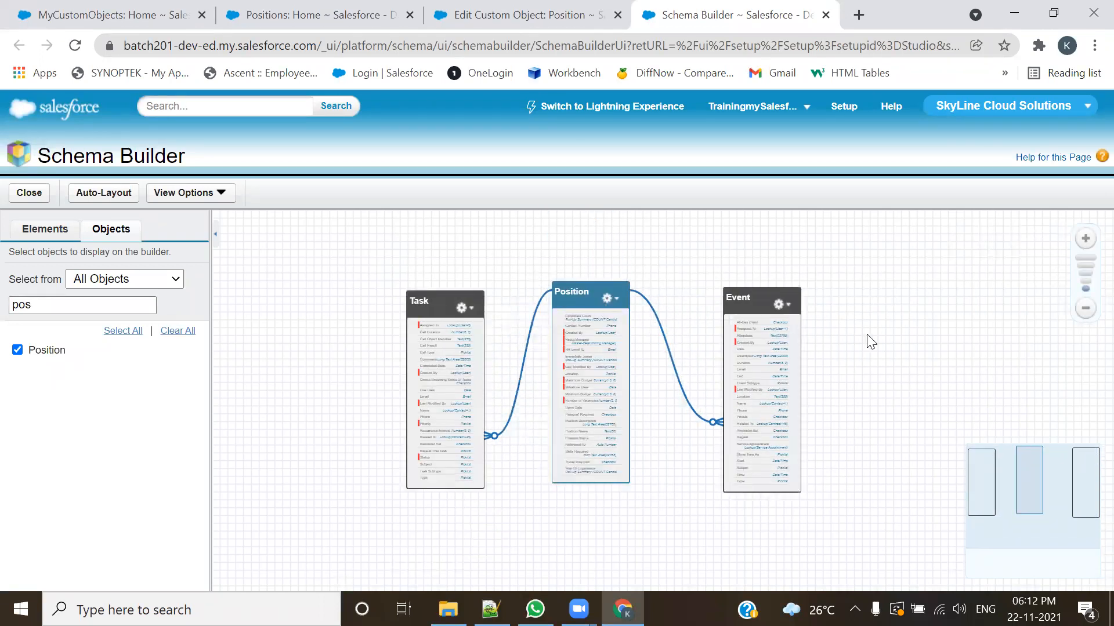
Step: Align the Task and Event boxes roughly level with the Position box between them
scroll(870, 343, up, 3)
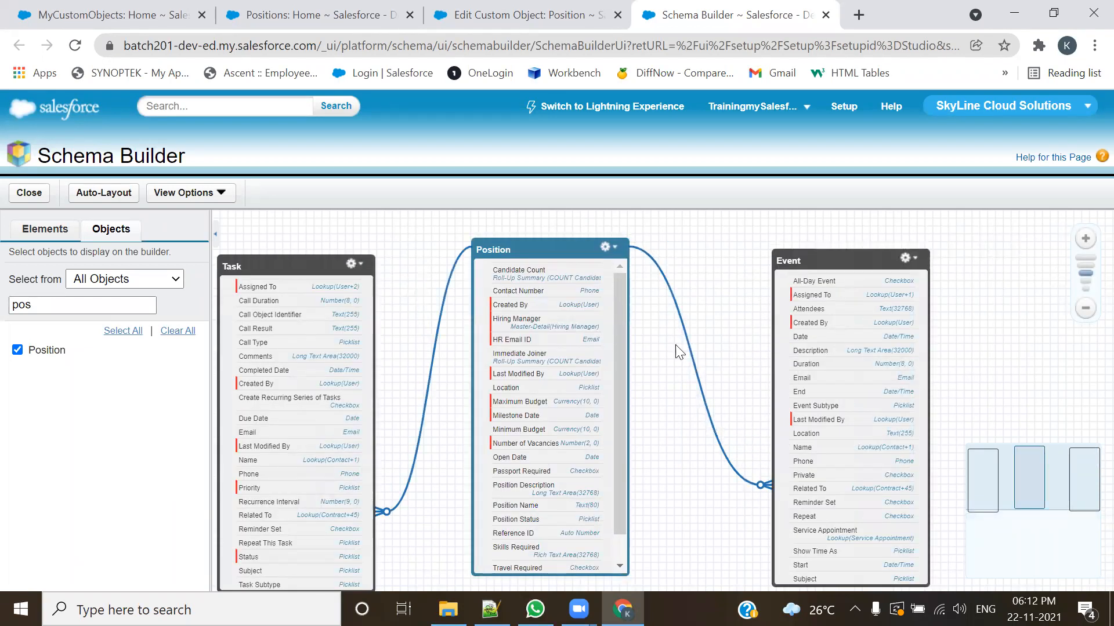
drag(303, 268, 310, 251)
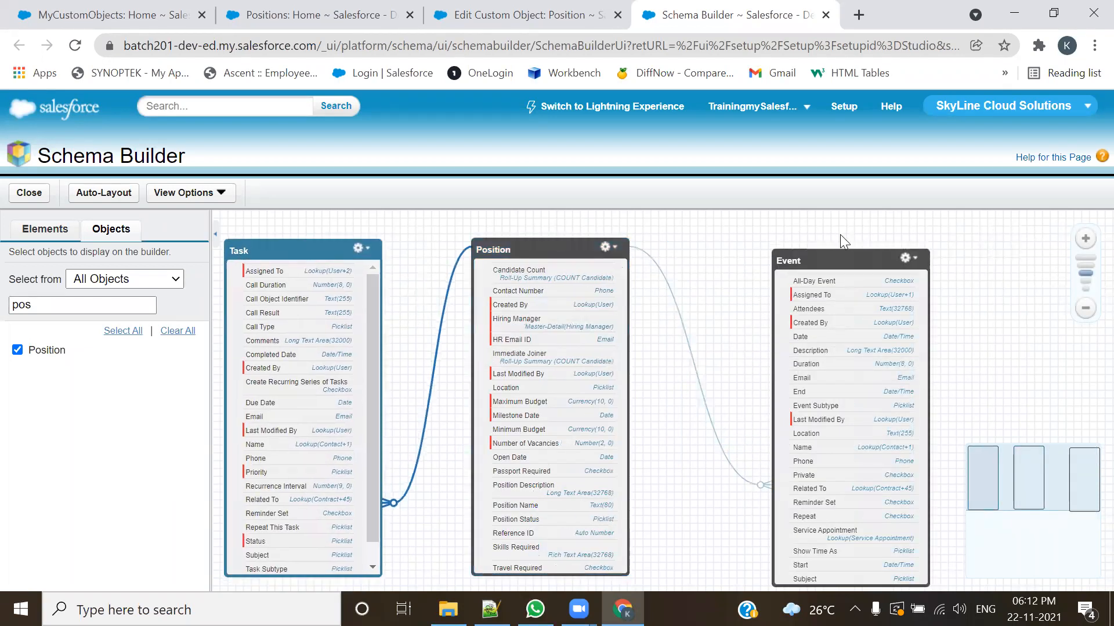
drag(819, 262, 806, 258)
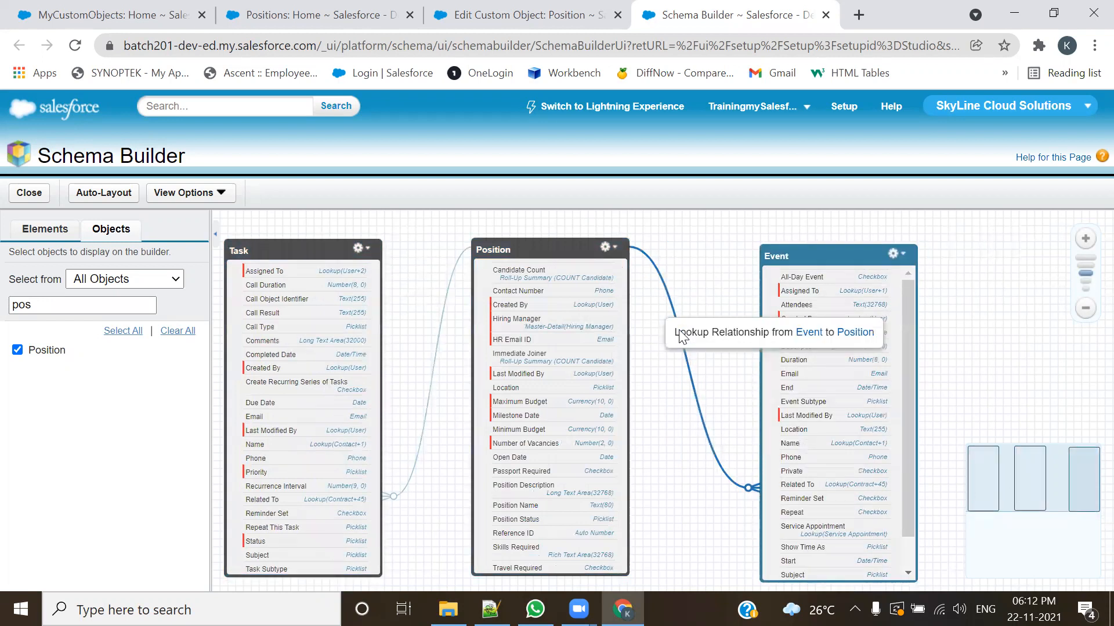
Step: Select Task and Position in turn to examine the lookup relationships Task and Event have with Position
click(319, 247)
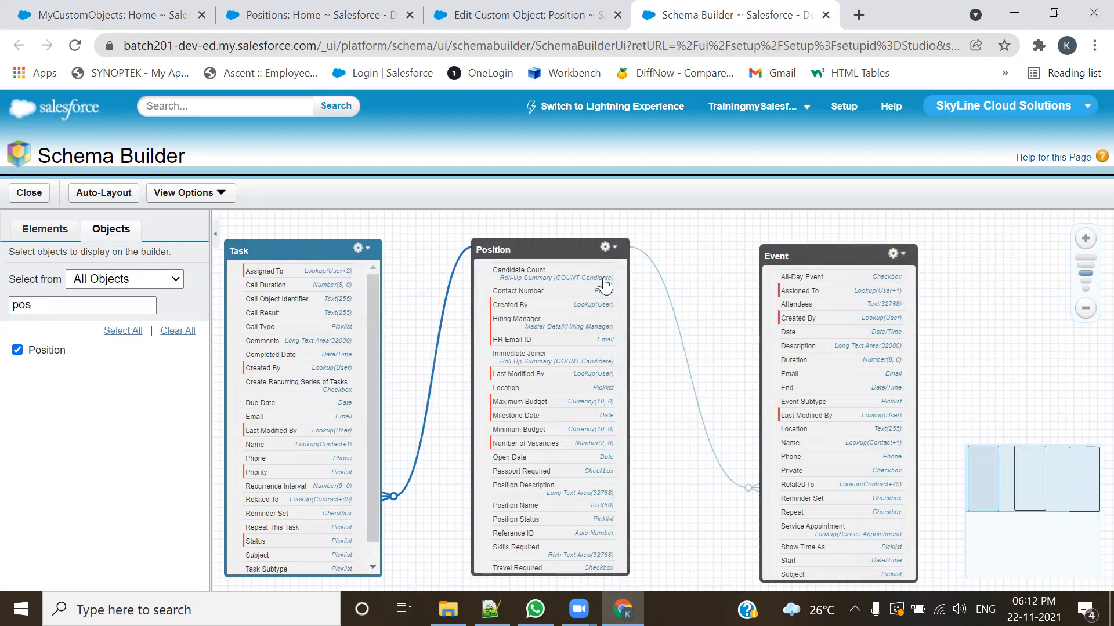
click(547, 250)
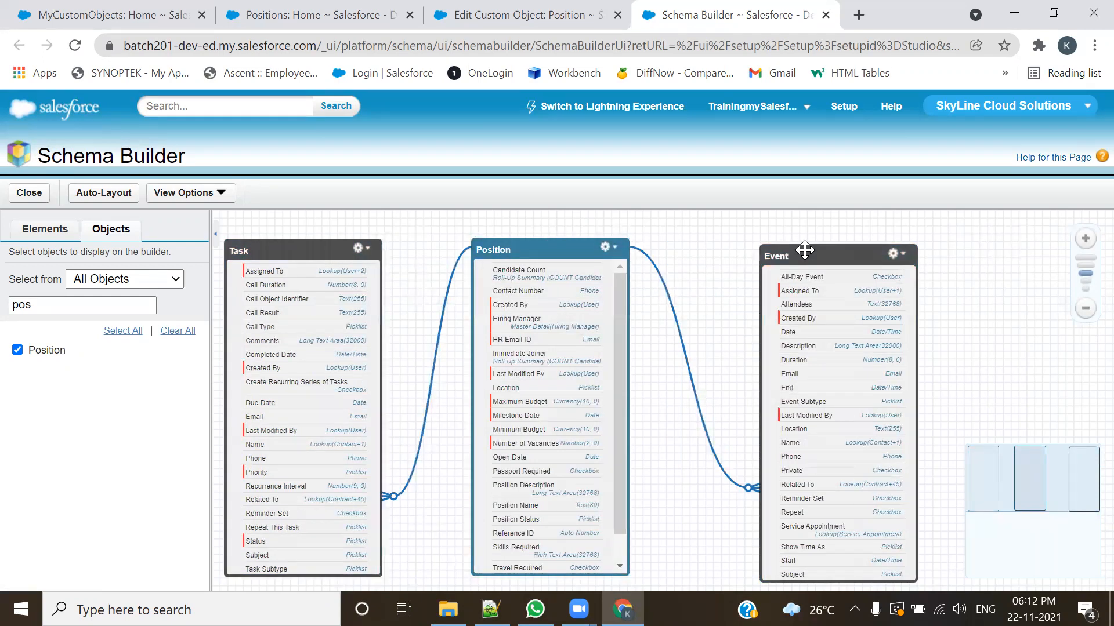
drag(721, 265, 748, 261)
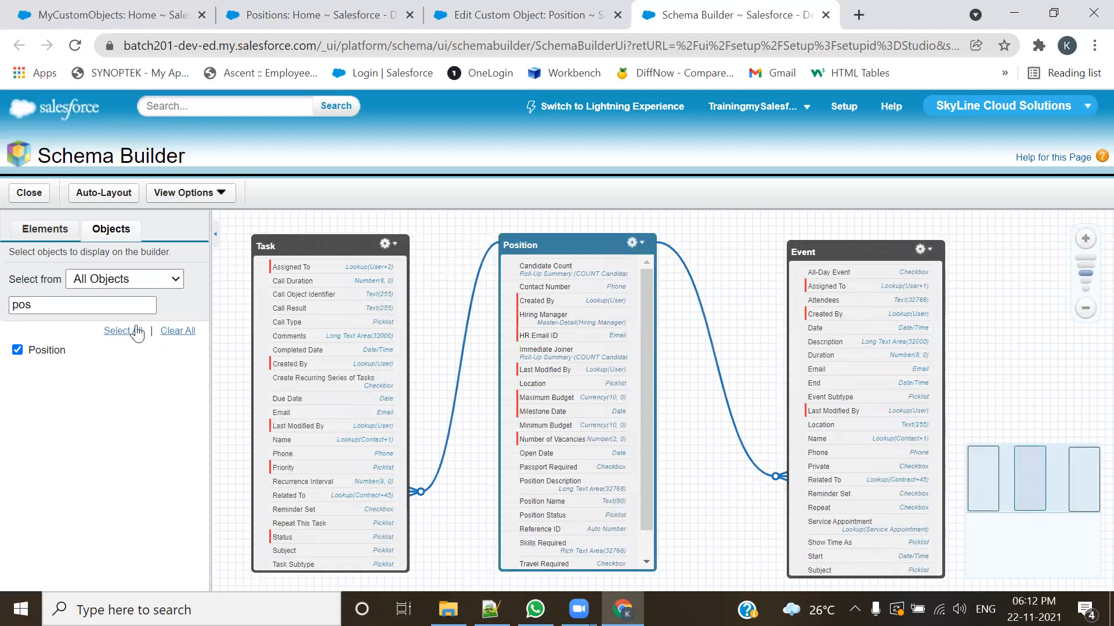
Step: Remove Position from the canvas, search the object list for "author" and add the Author object
click(17, 349)
drag(37, 308, 3, 306)
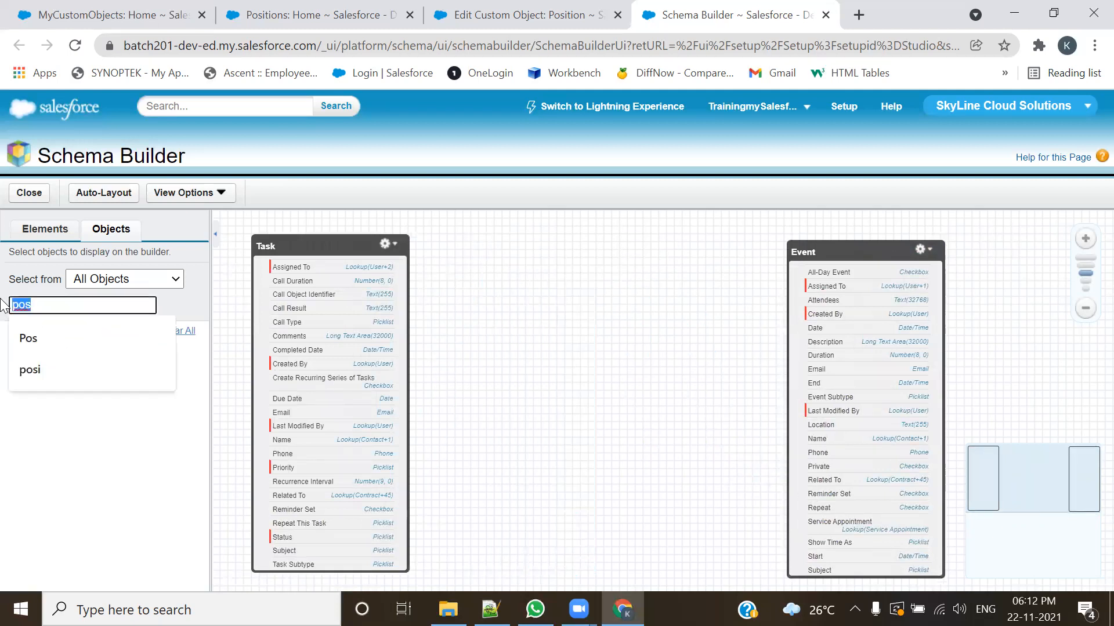
text(auta)
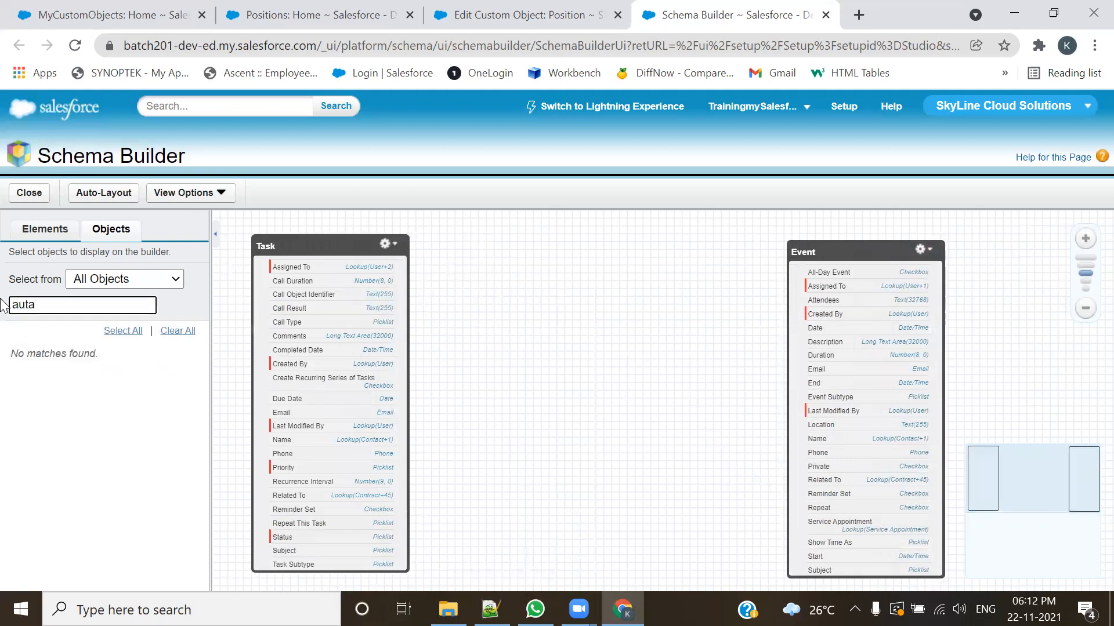
key(BackSpace)
click(33, 334)
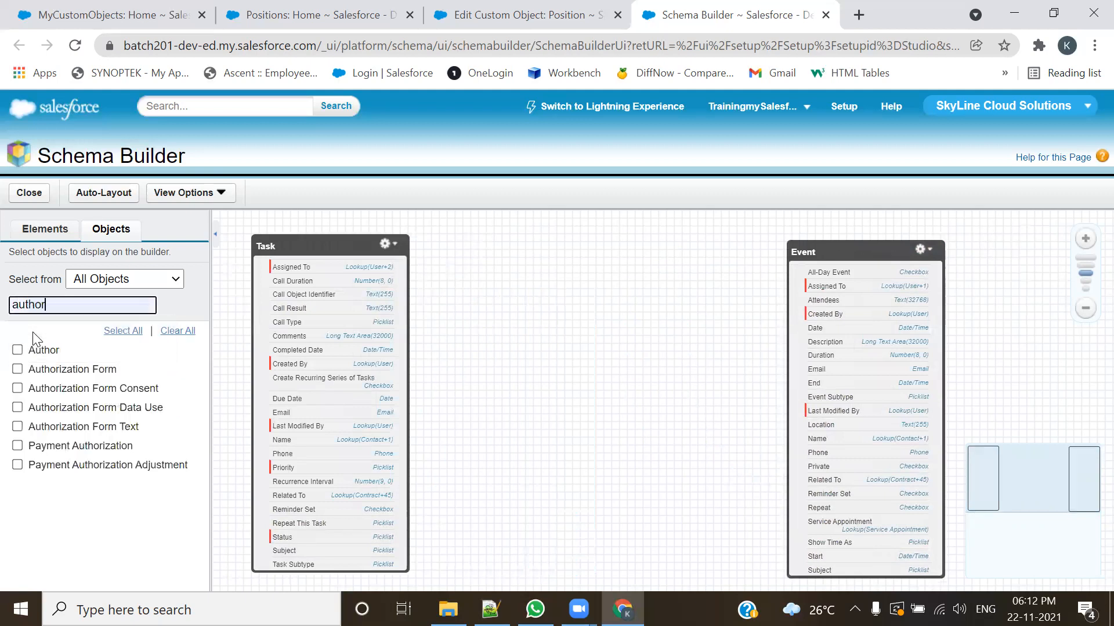
click(17, 350)
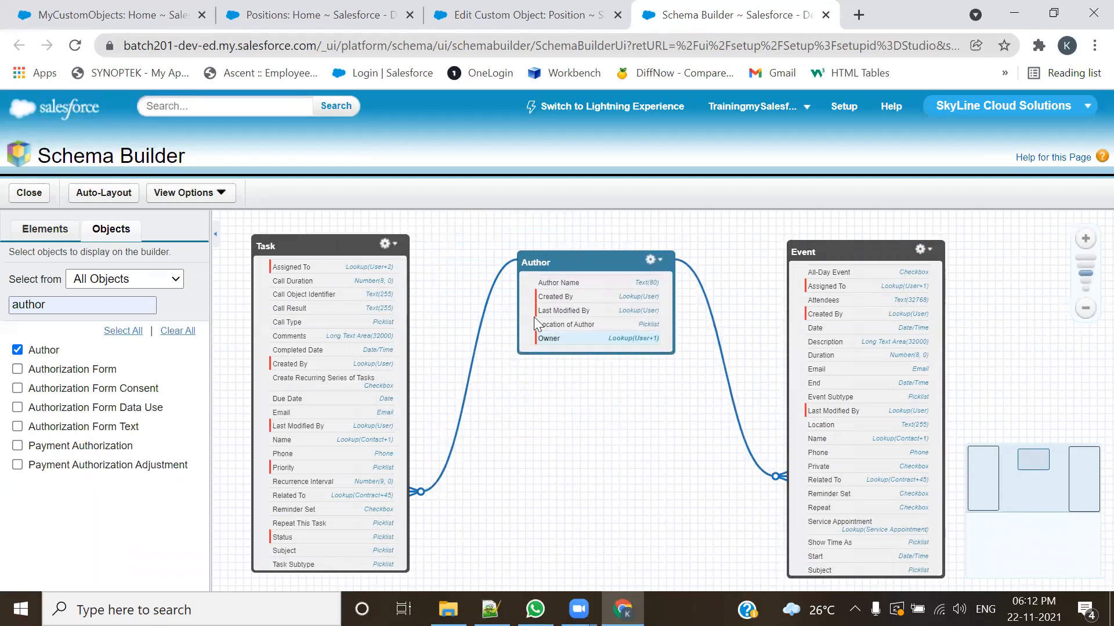
Step: Hide the object list, check the custom object tabs on the Positions page, and examine Author's relationships with Task and Event
click(216, 234)
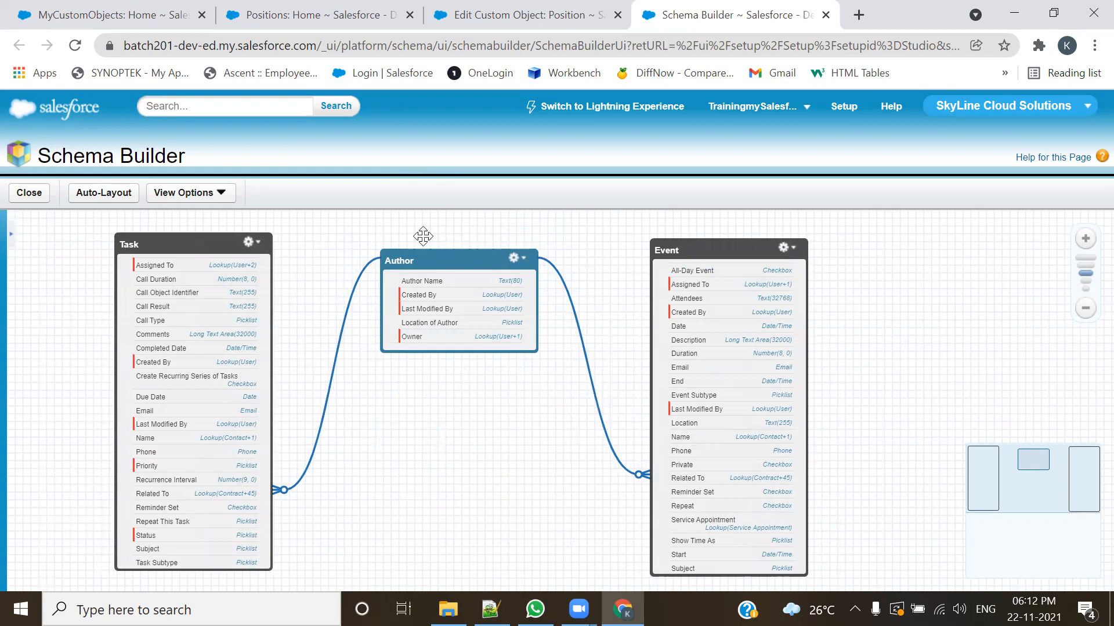
click(363, 18)
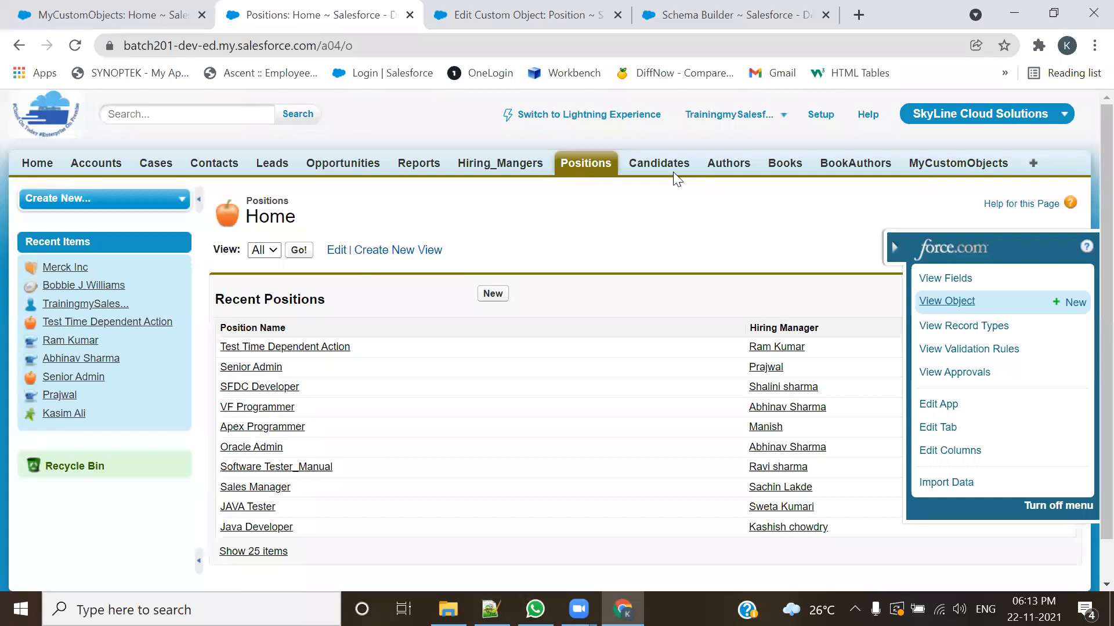
click(734, 15)
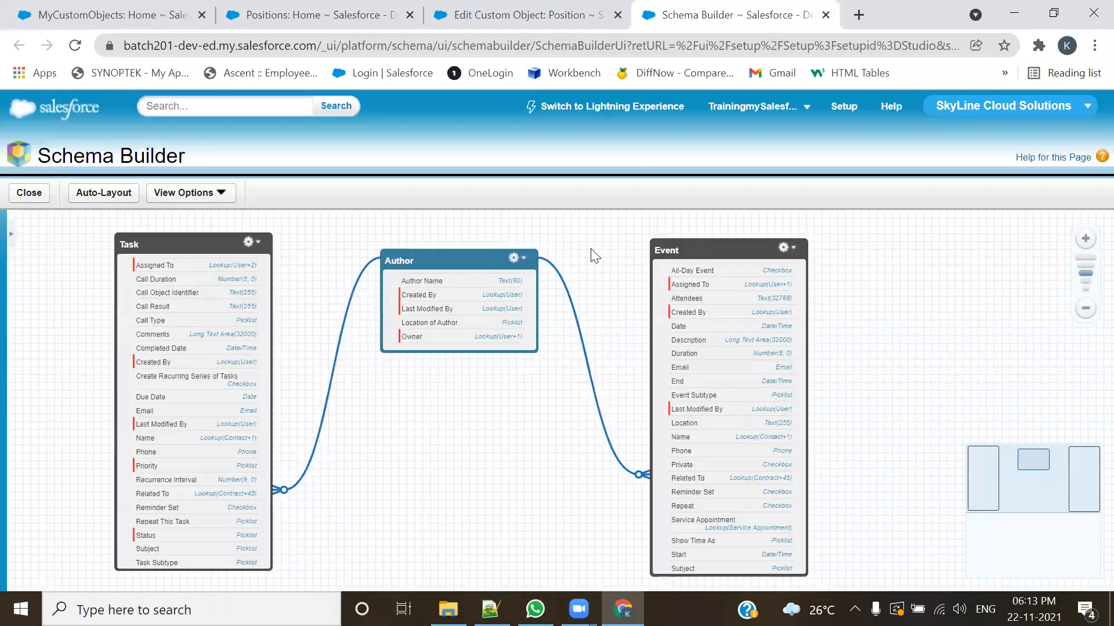
drag(848, 340, 910, 345)
drag(605, 459, 616, 442)
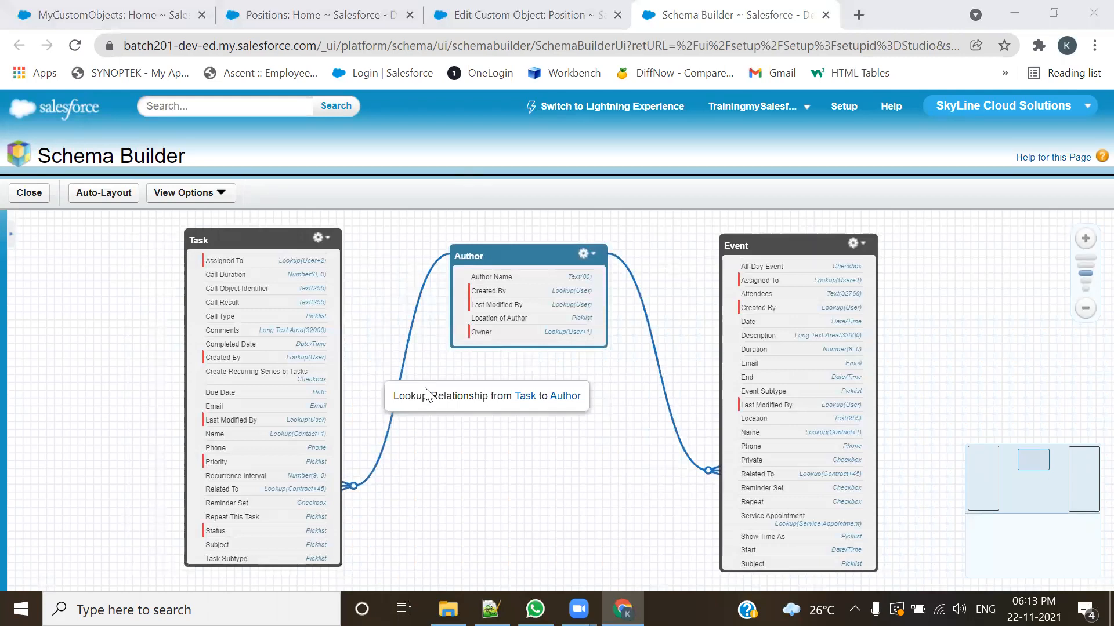
Step: Look over the tab bar on the Position edit page for another custom object and return to Schema Builder
click(520, 14)
scroll(586, 287, up, 4)
scroll(557, 283, up, 10)
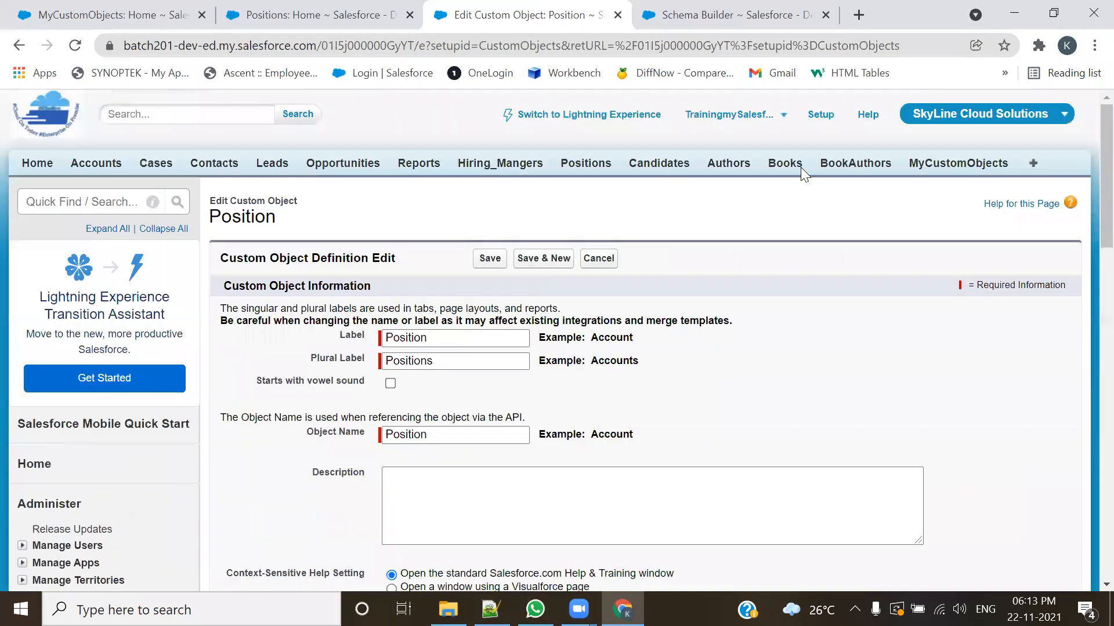
click(719, 15)
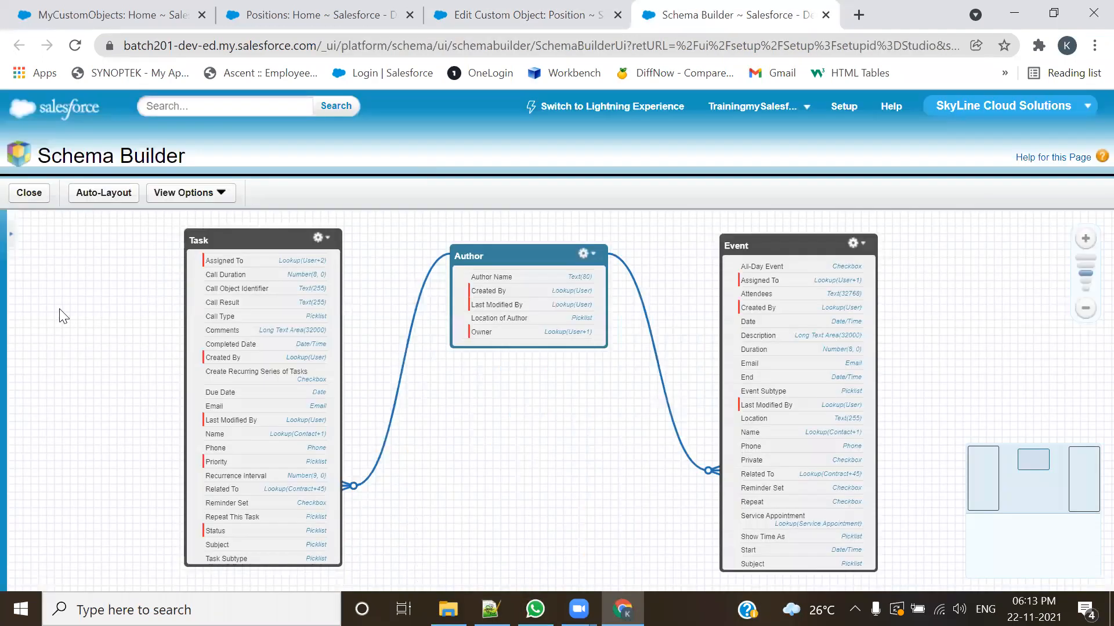
Step: Show the object list, search for "my", add MyCustomObject and place it below Author between Task and Event
click(10, 238)
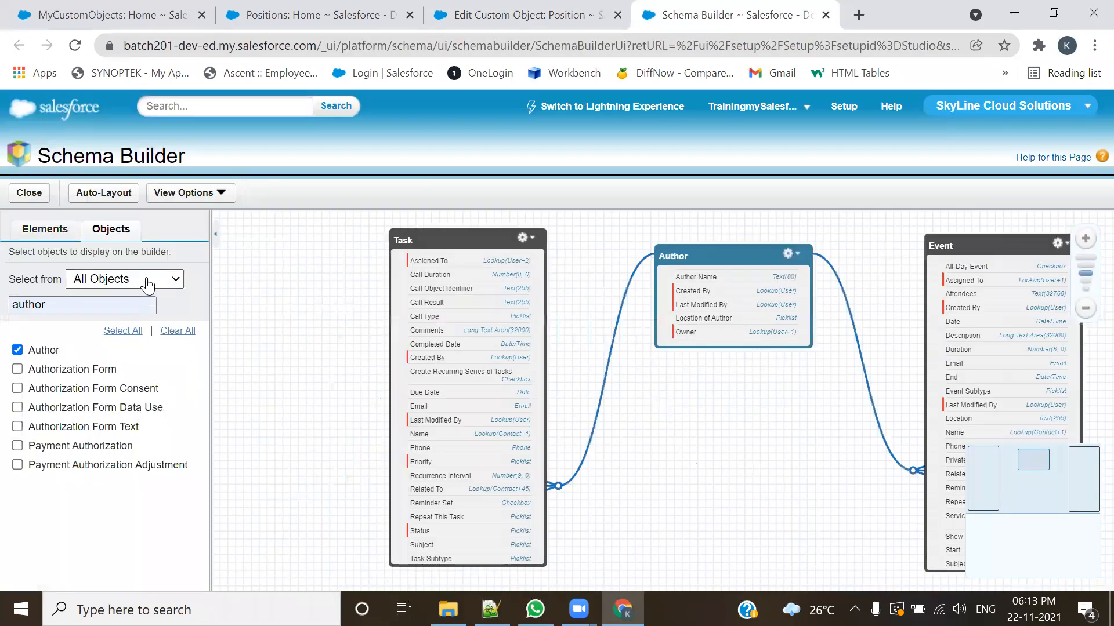
drag(45, 305, 3, 305)
text(my)
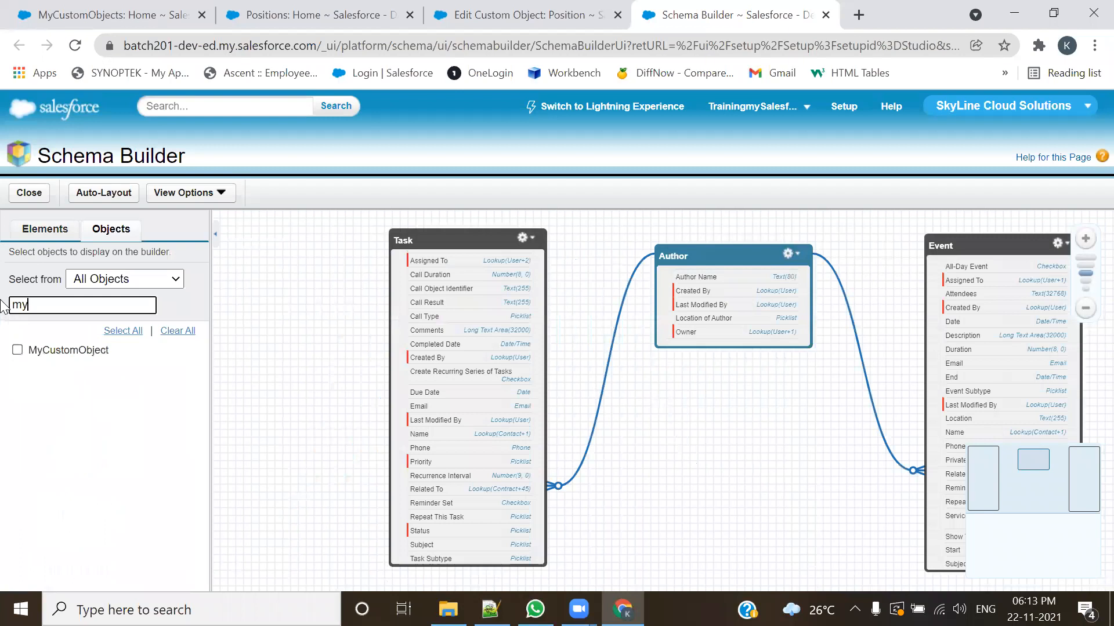
click(18, 349)
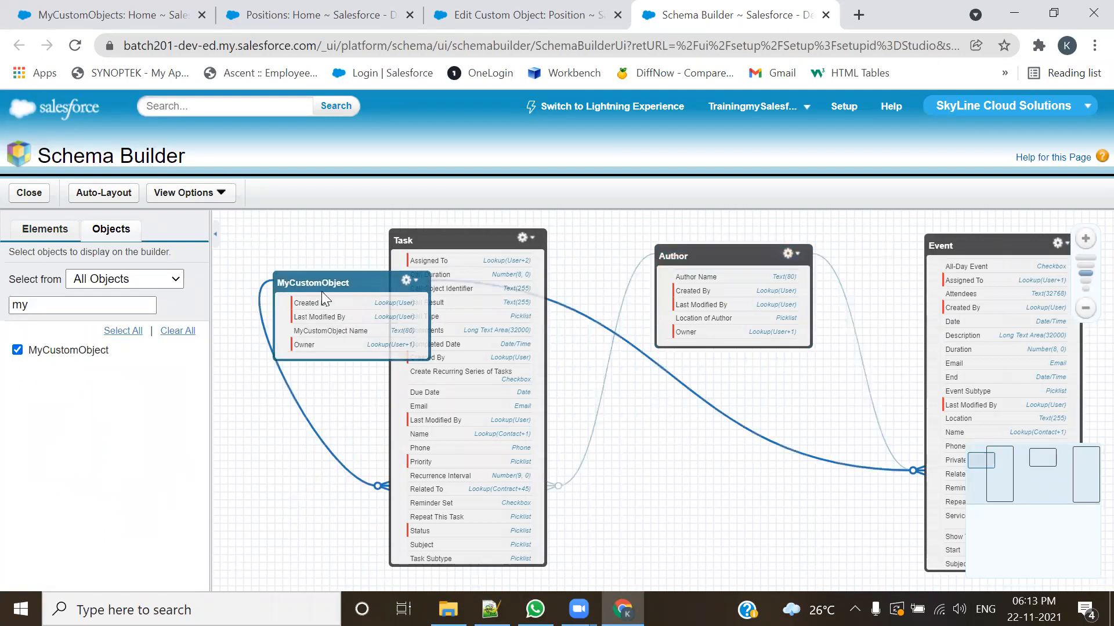
drag(662, 397, 727, 408)
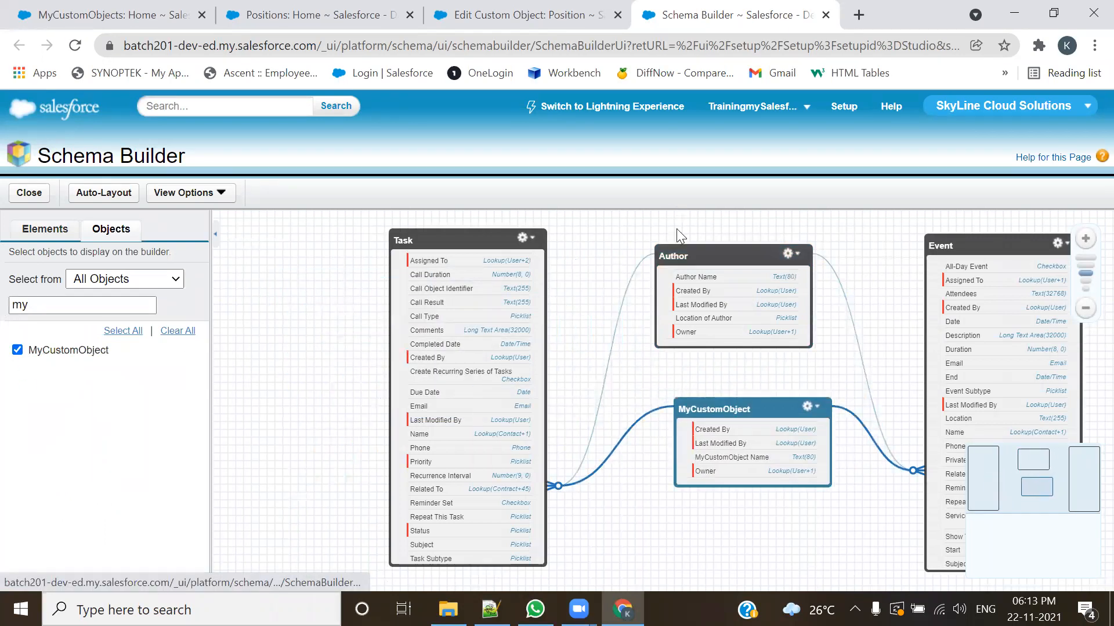
click(696, 256)
click(703, 413)
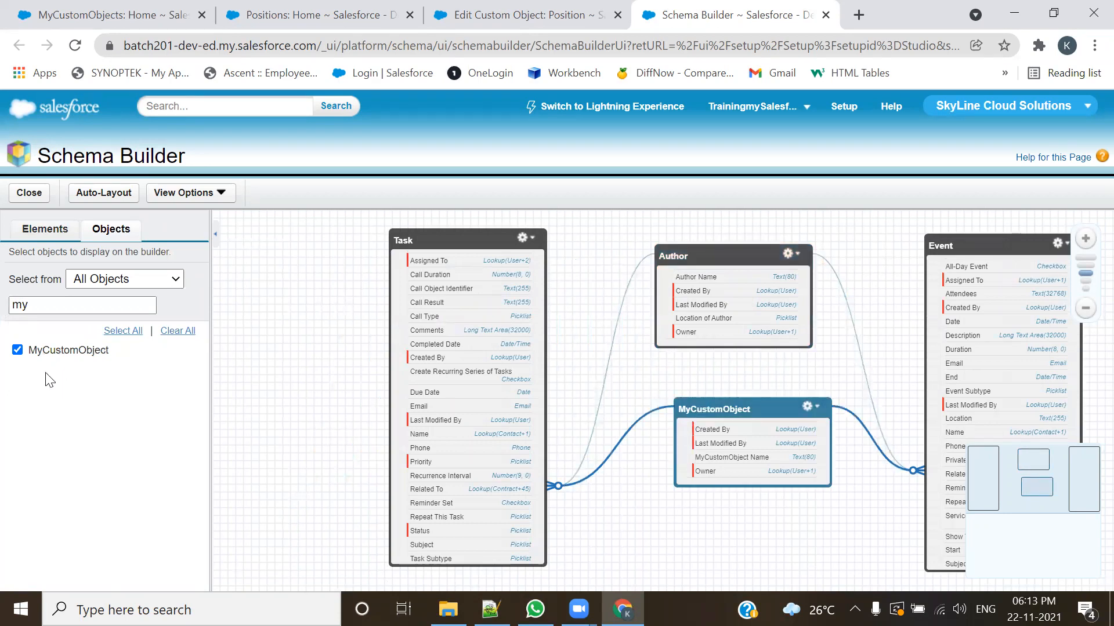
Step: Remove the Author and MyCustomObject objects from the canvas, leaving only Task and Event
drag(37, 303, 7, 305)
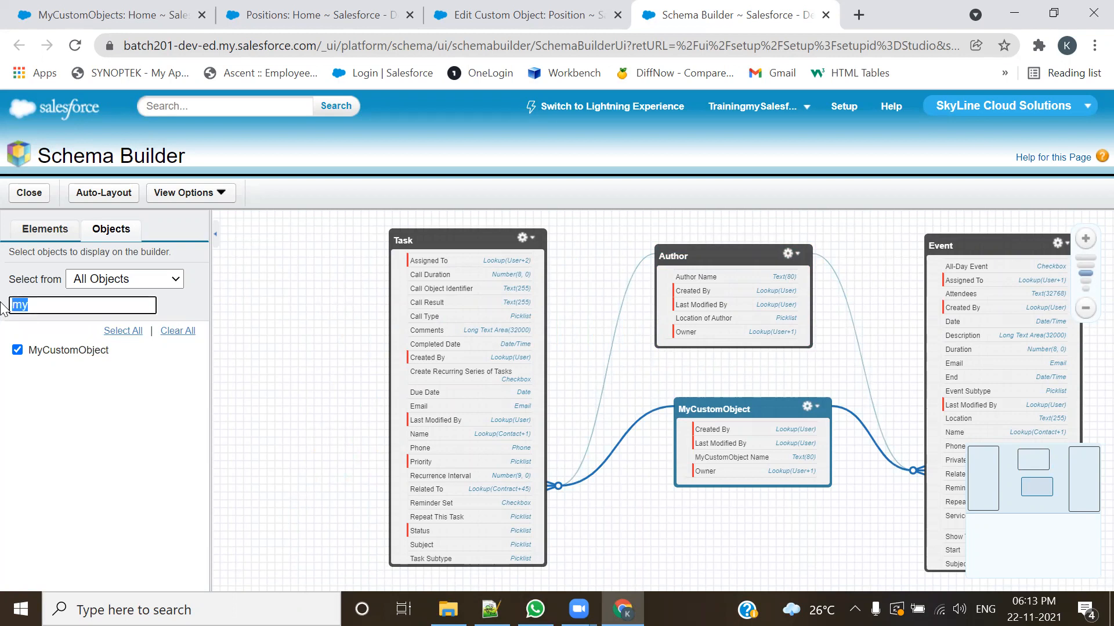
text(a)
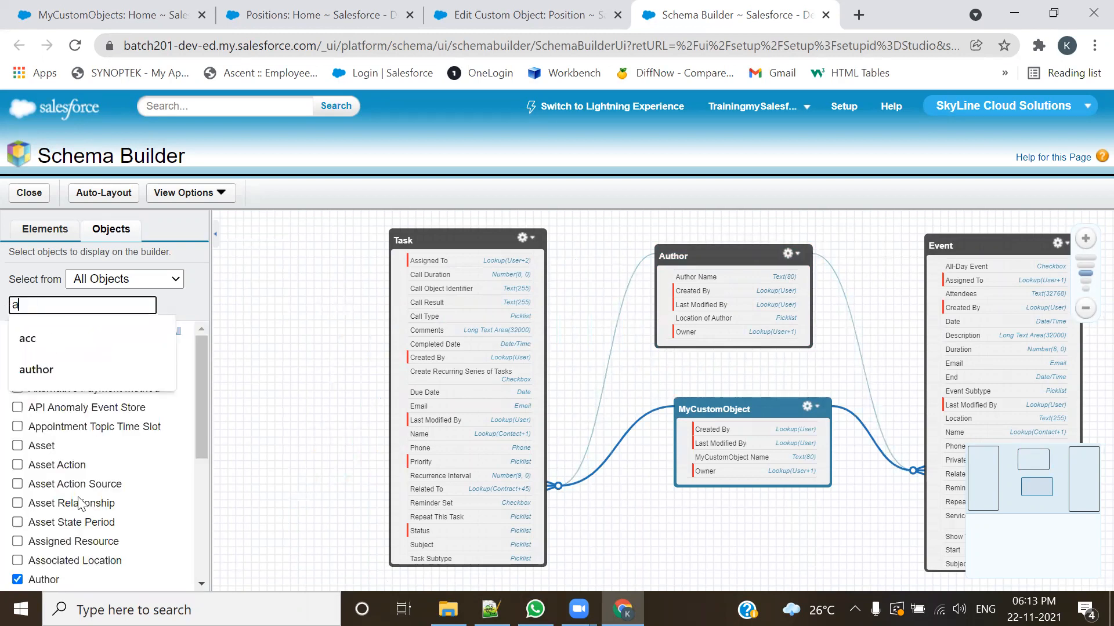
click(18, 580)
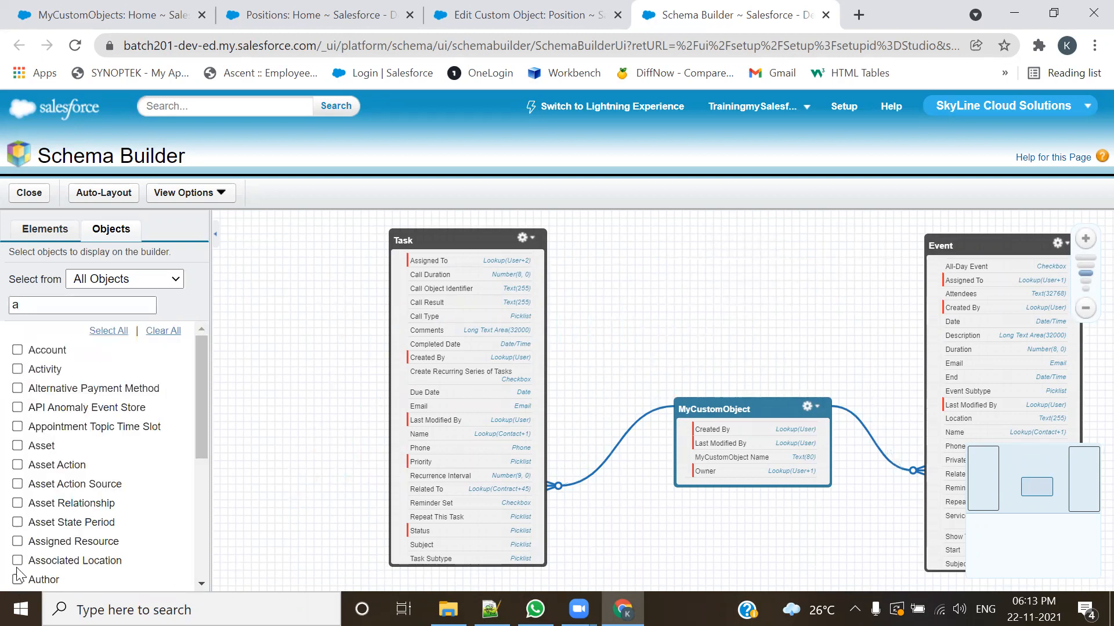
drag(37, 303, 8, 304)
text(my)
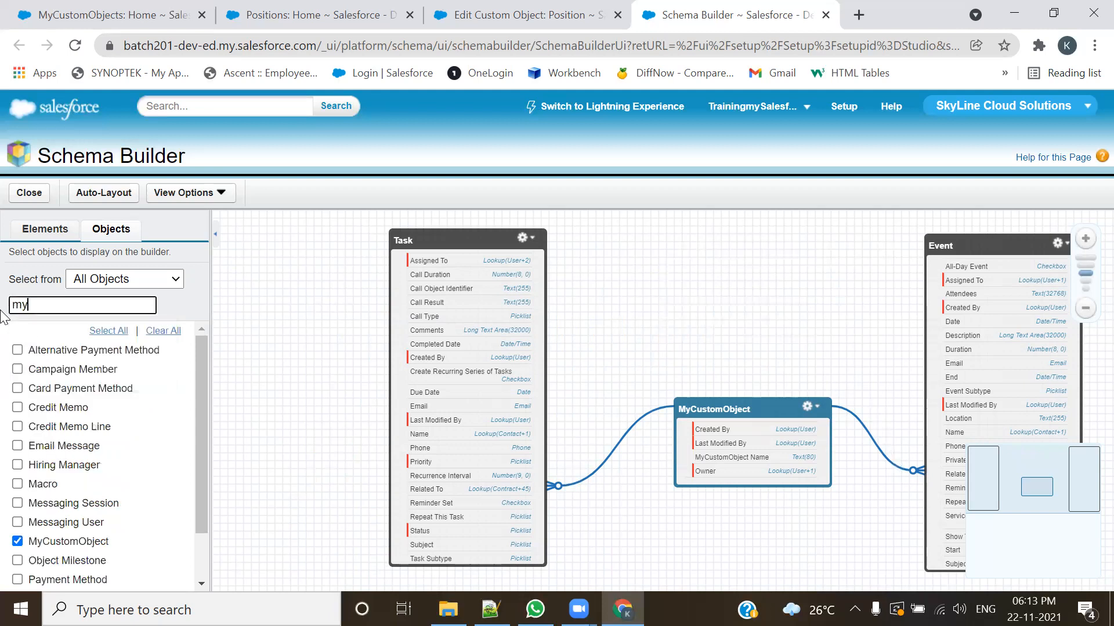
click(18, 350)
Step: Search the object list for "acc", add the Account object and place it between Task and Event
drag(35, 303, 5, 304)
text(acc)
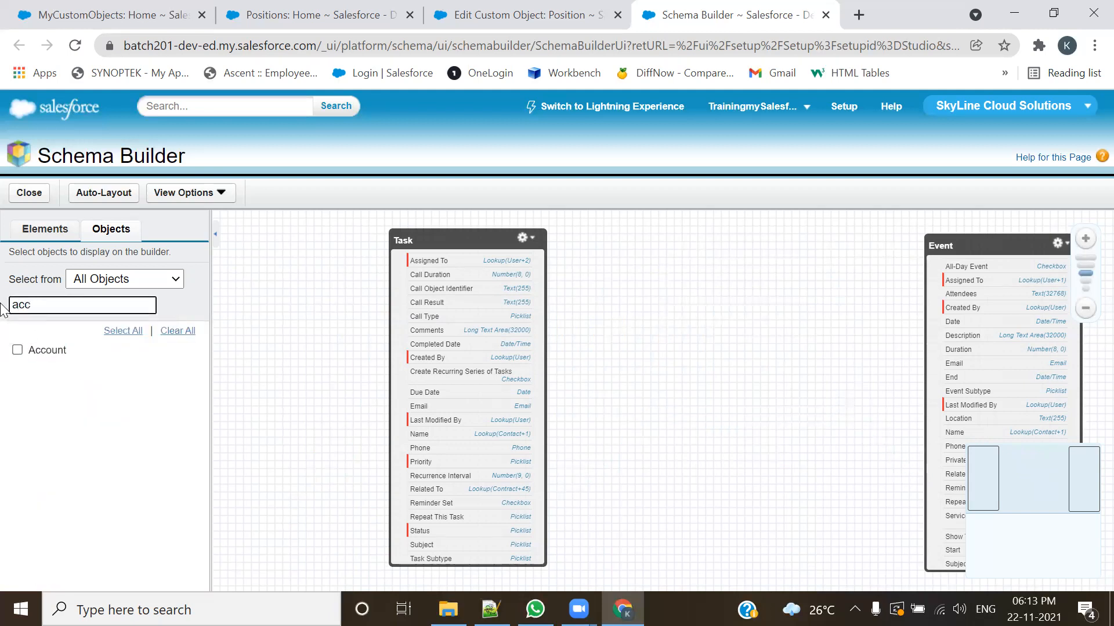
click(18, 350)
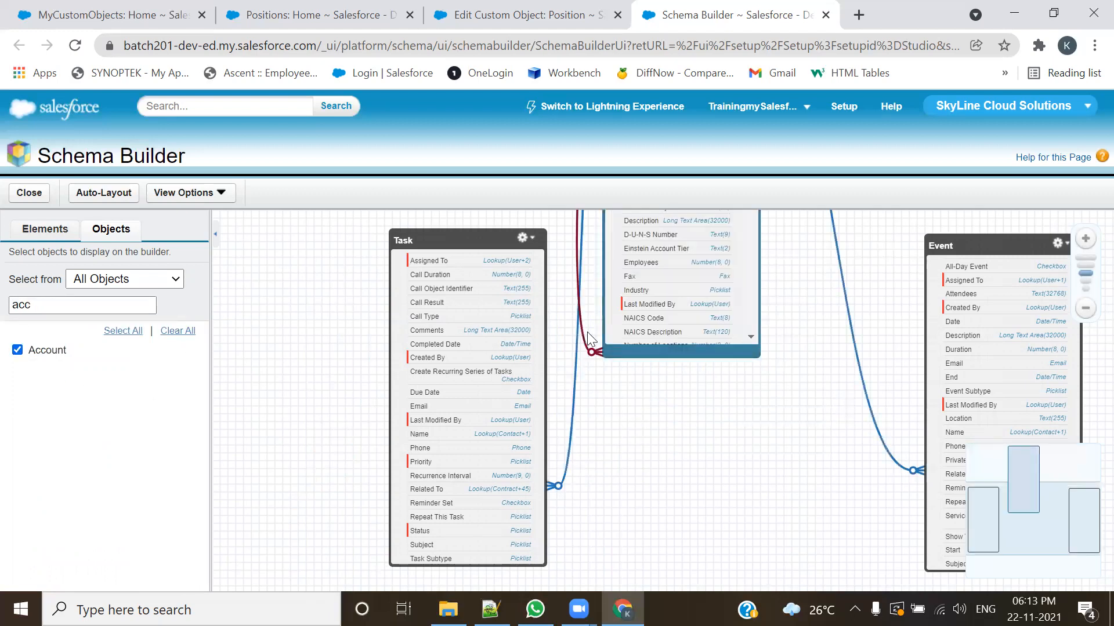
drag(721, 266, 780, 580)
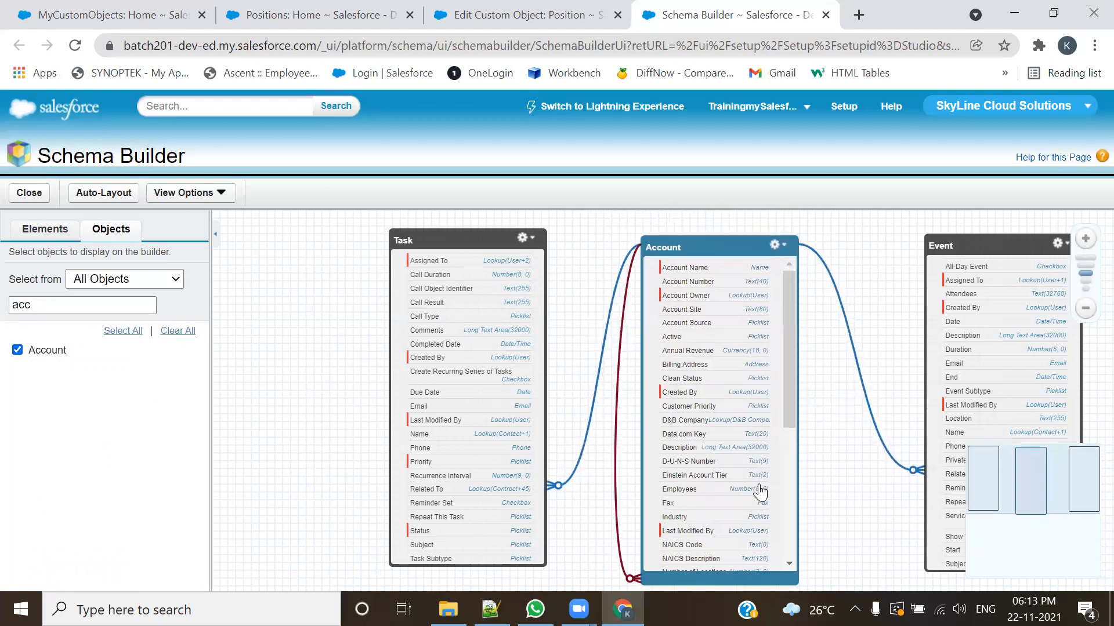
Step: Add the Contact object by searching for "cont" and remove Account from the canvas
drag(45, 303, 3, 303)
text(cont)
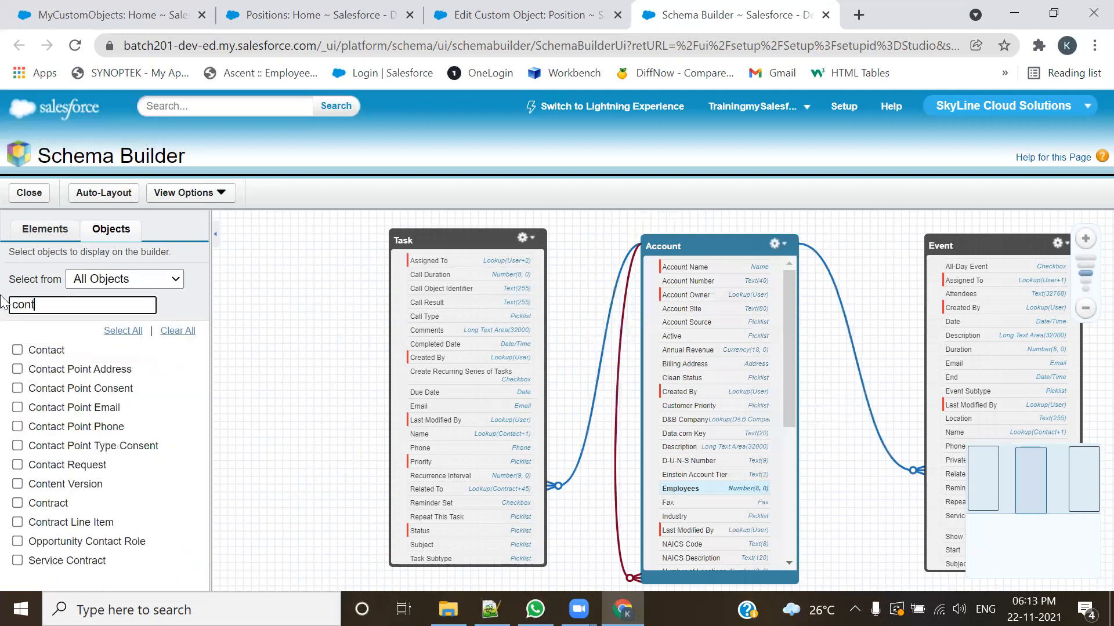
click(17, 351)
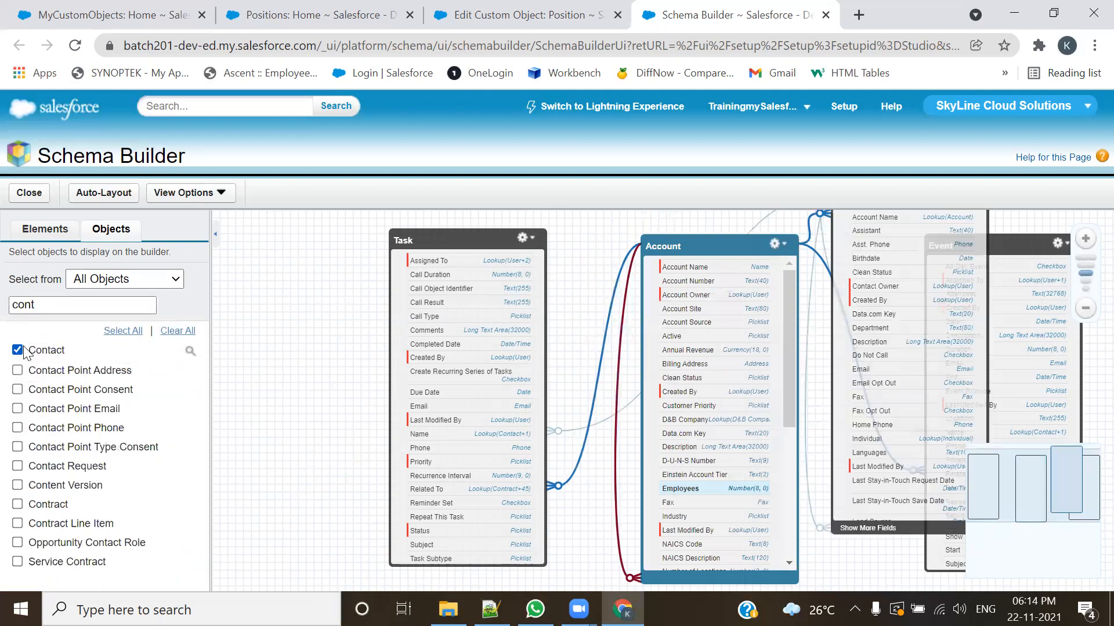
drag(43, 304, 3, 303)
text(acc)
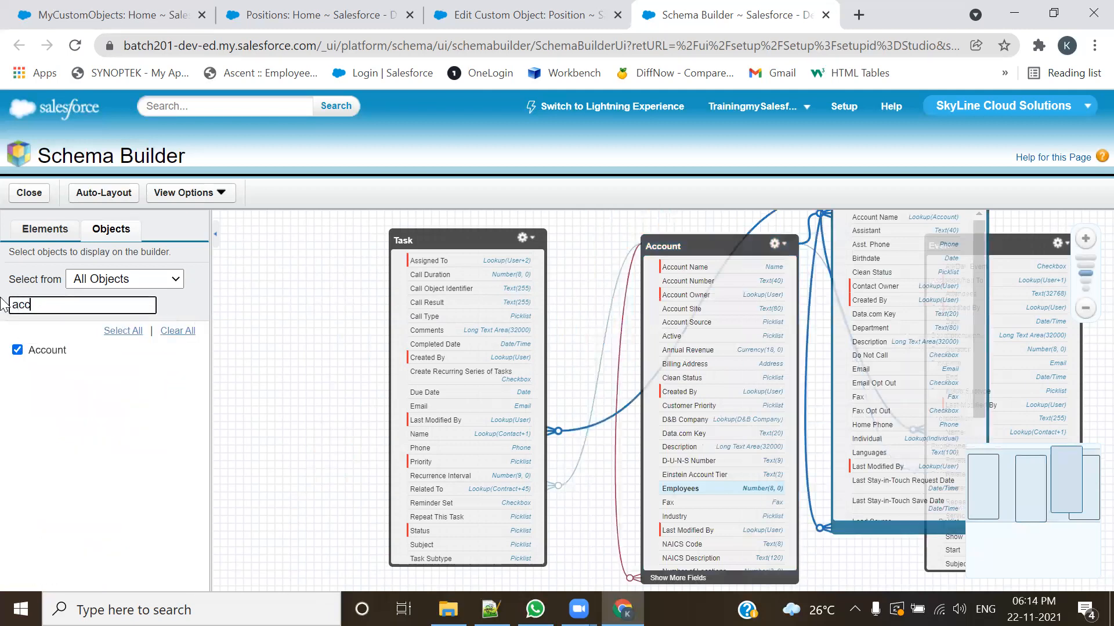
click(16, 352)
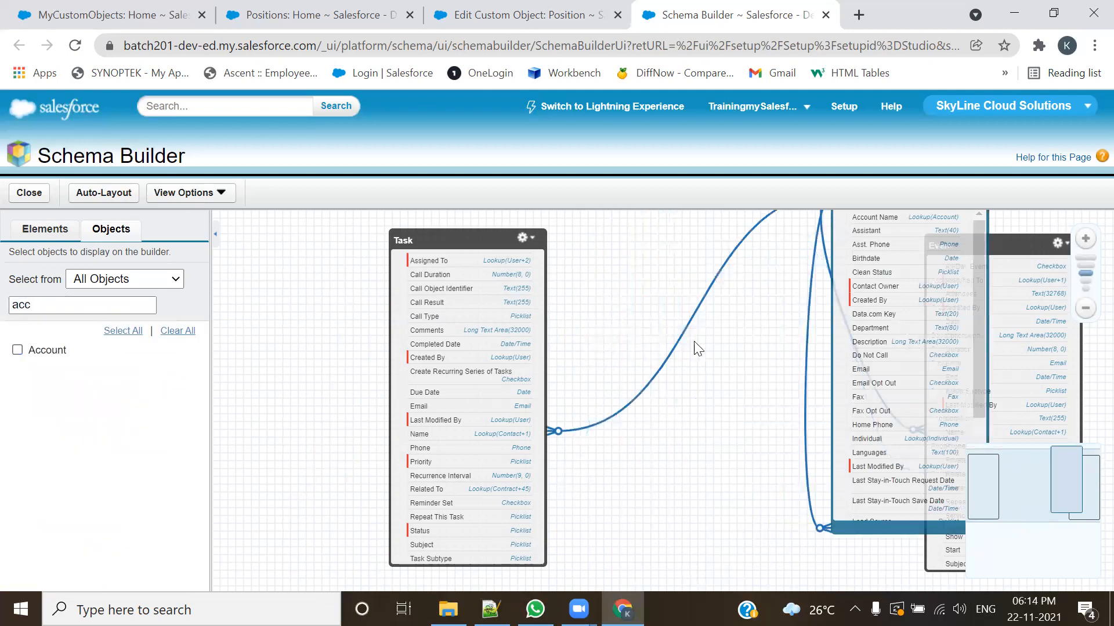
Step: Move the Contact box between Task and Event, level with them
drag(695, 343, 669, 417)
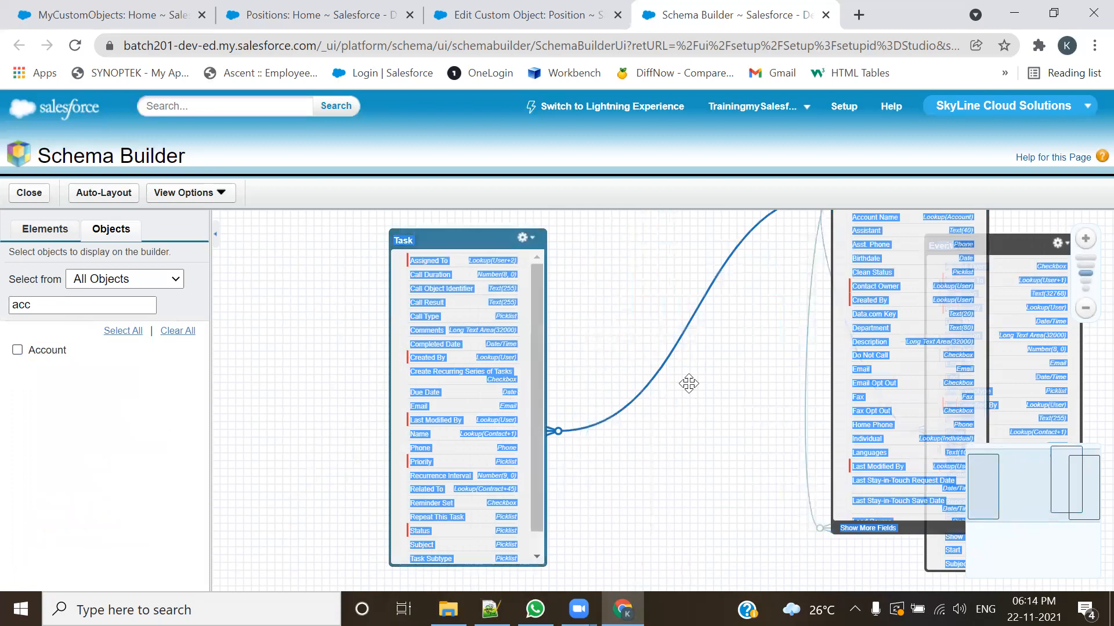
drag(864, 273, 717, 310)
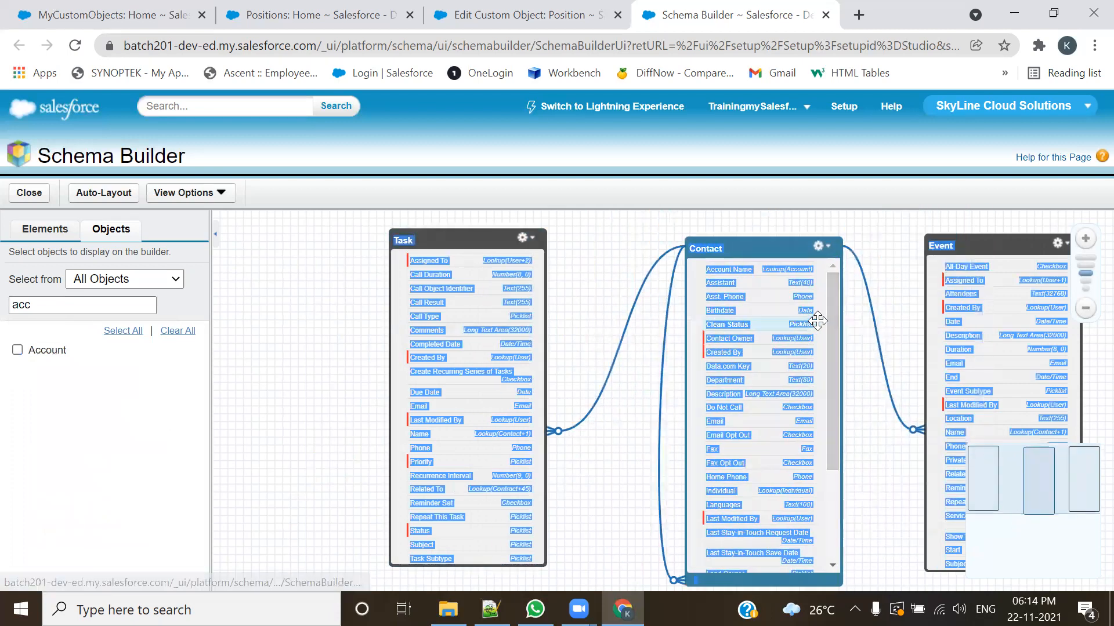
right_click(863, 449)
key(Escape)
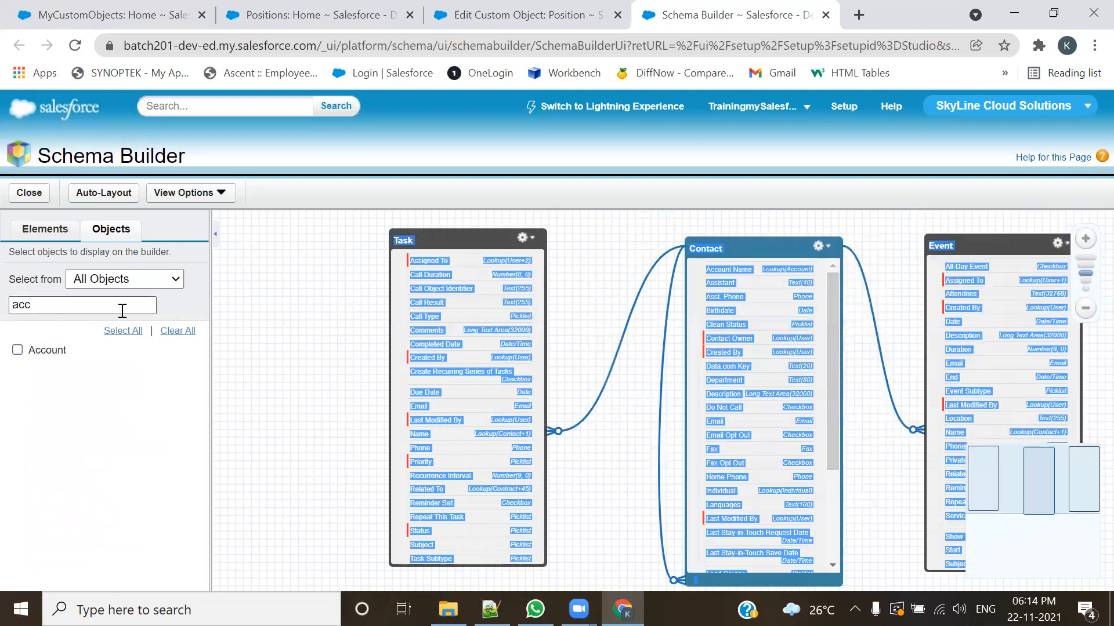
Step: Find Contact in the object list with the search "cont" and remove it from the canvas
drag(98, 311, 2, 311)
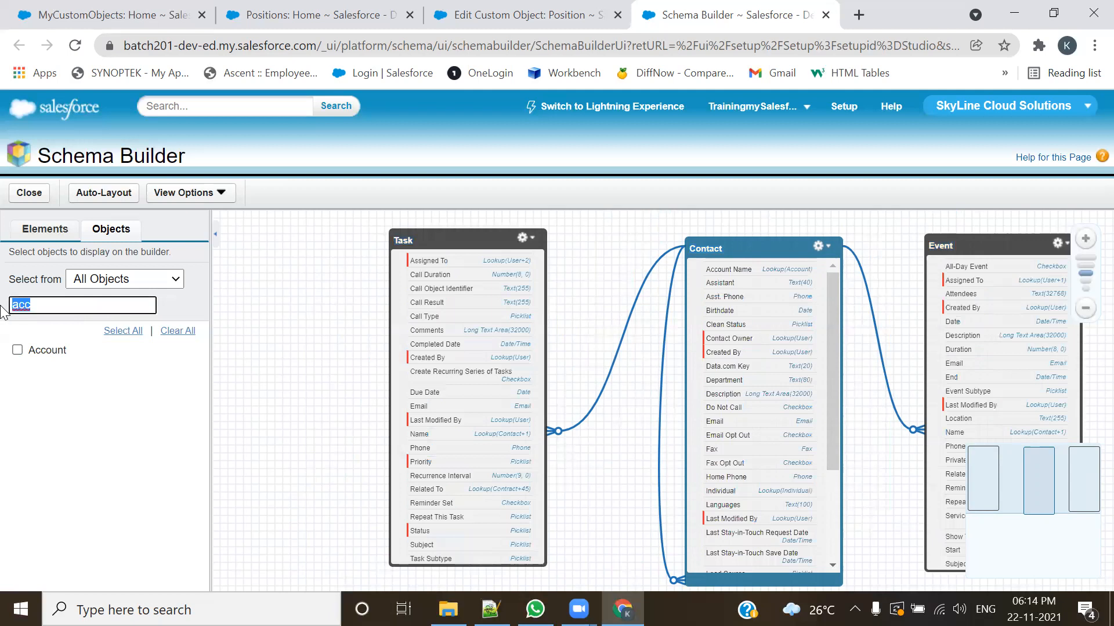
text(oppo)
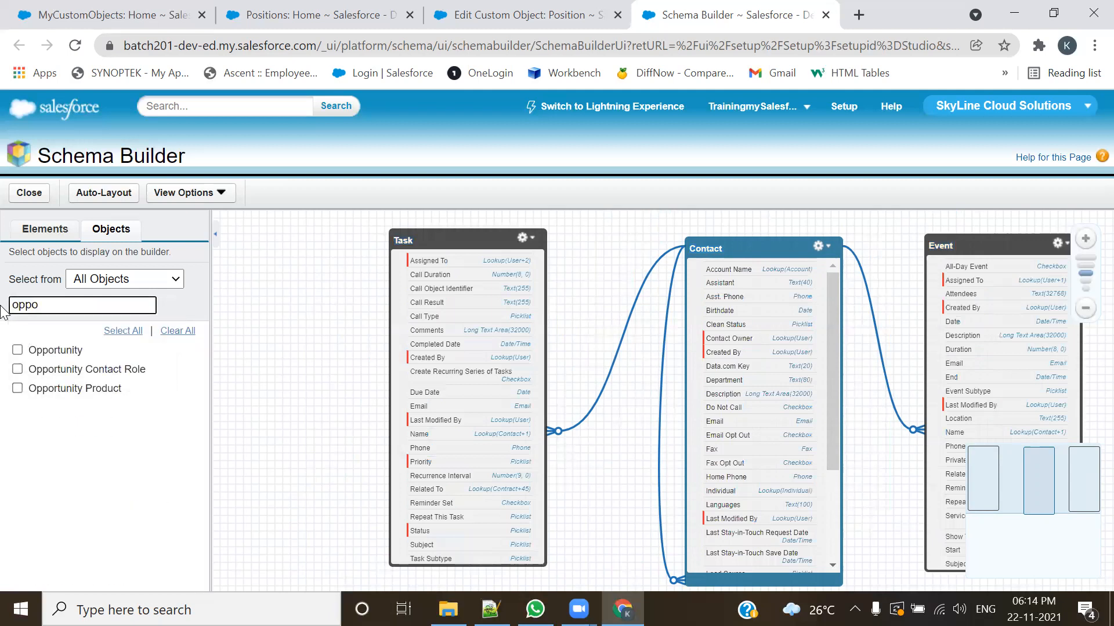
drag(49, 305, 1, 312)
text(c)
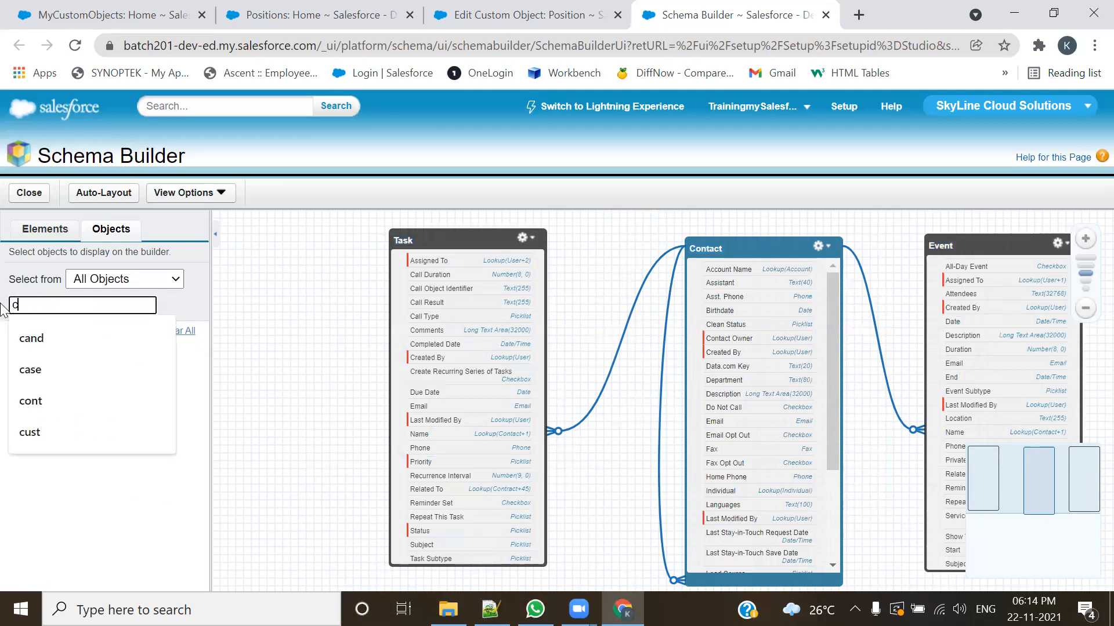
text(ont)
click(18, 350)
Step: Search the object list for "opp" and add the Opportunity object to the canvas
drag(54, 305, 2, 303)
text(op)
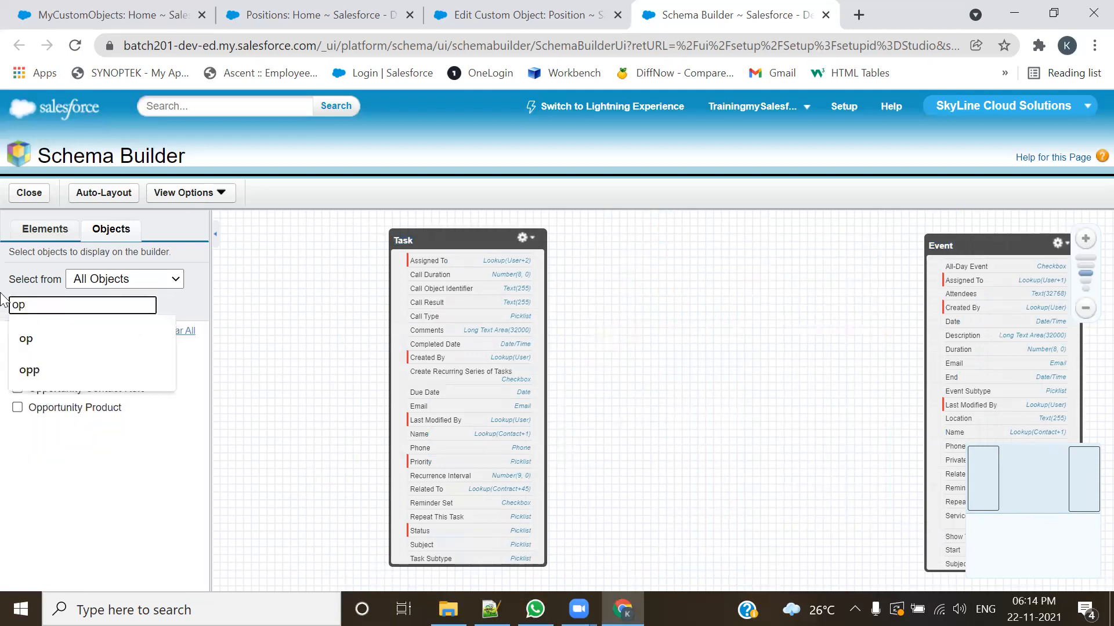
text(p)
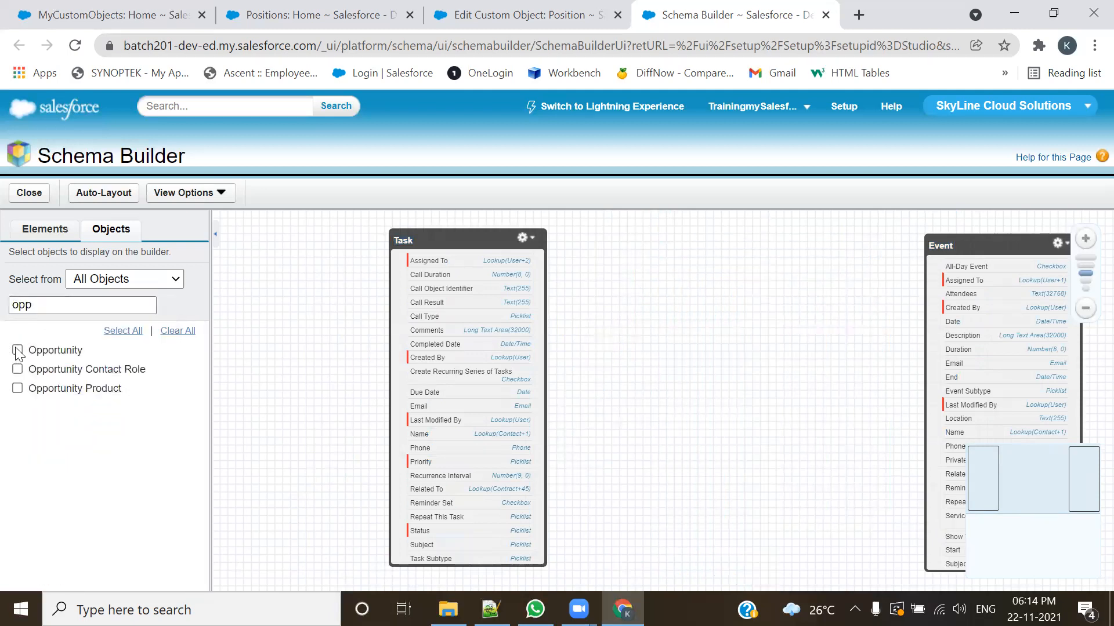
click(18, 350)
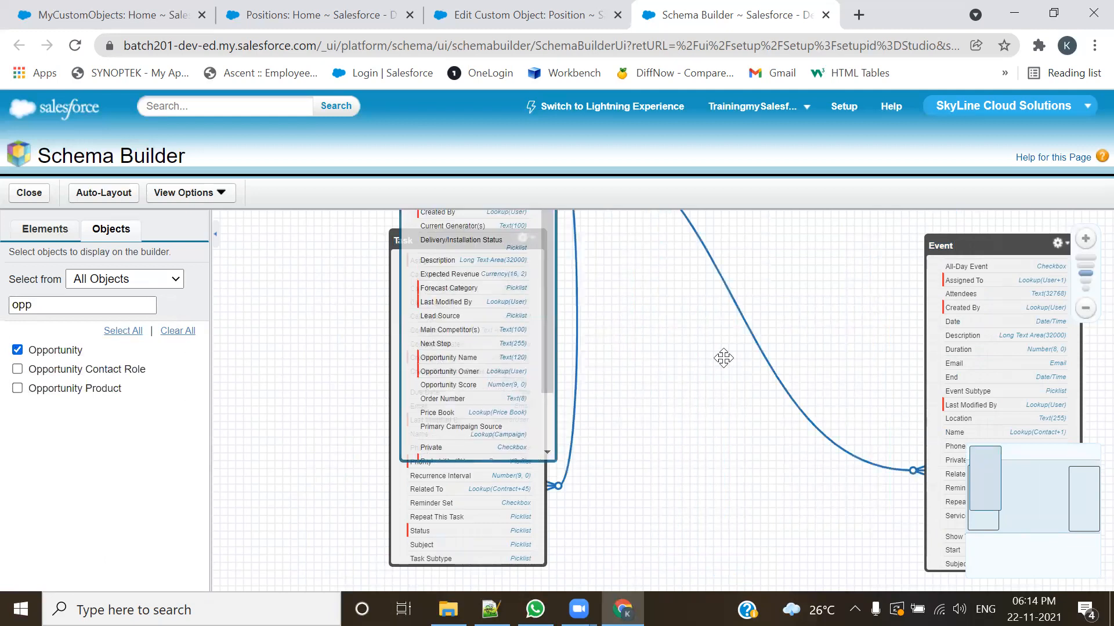
Step: Separate the overlapping Task and Opportunity boxes on the canvas, placing Opportunity between Task and Event
drag(388, 305, 467, 361)
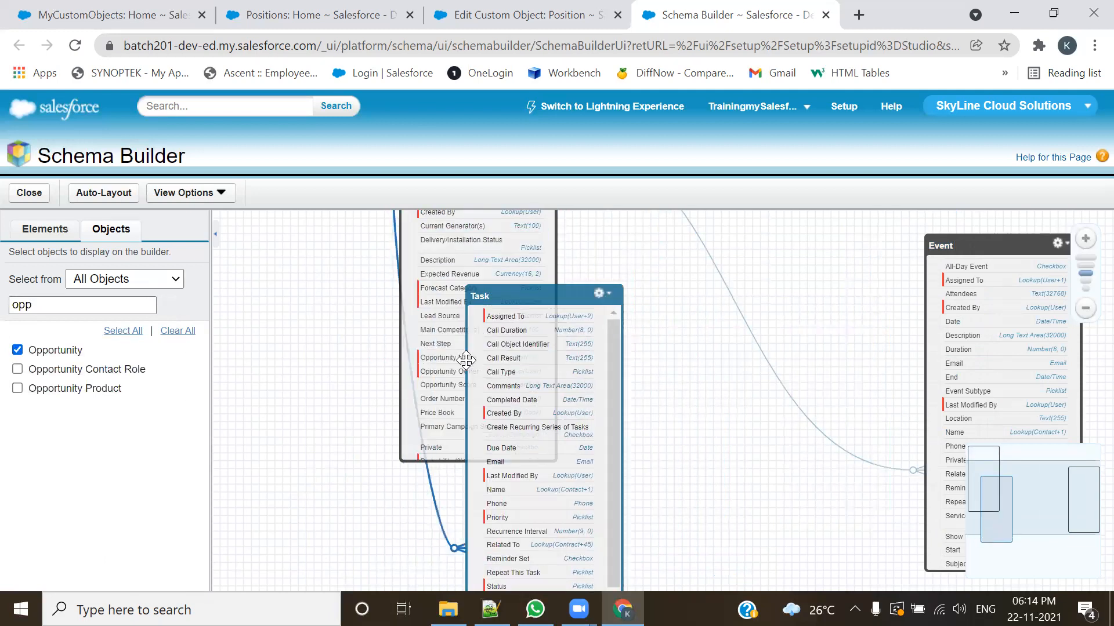
drag(539, 330, 244, 324)
drag(477, 324, 625, 422)
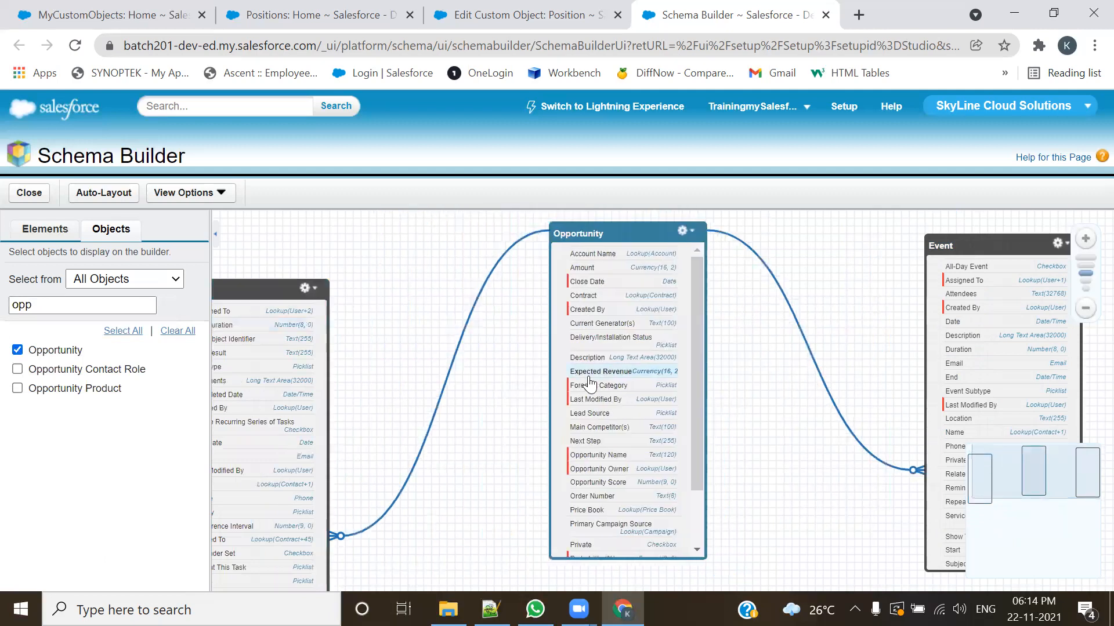
scroll(406, 304, down, 1)
drag(353, 308, 368, 286)
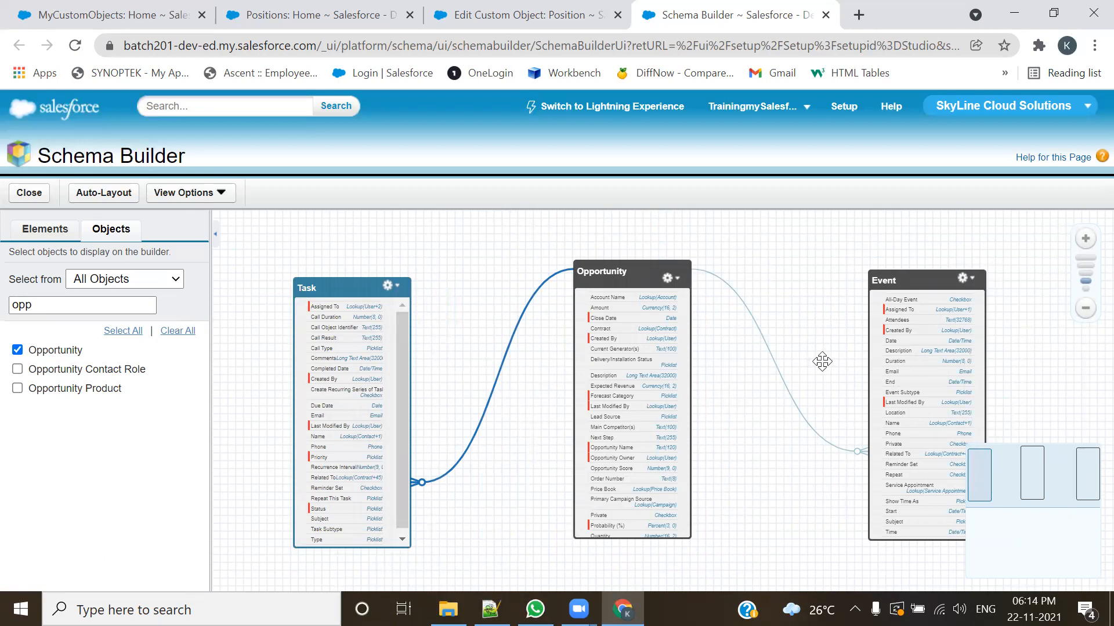
Step: Align the Task, Opportunity and Event boxes so they sit roughly level with each other
mouse_move(506, 348)
drag(336, 288, 359, 271)
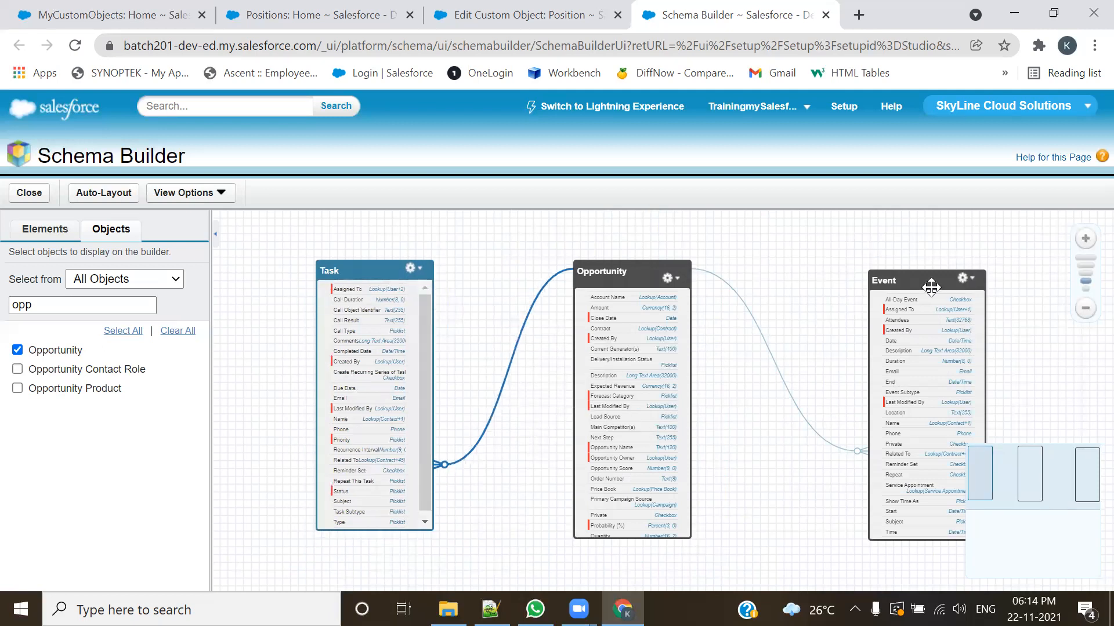
drag(932, 287, 913, 276)
mouse_move(641, 277)
mouse_down()
mouse_move(598, 283)
mouse_move(635, 271)
mouse_up()
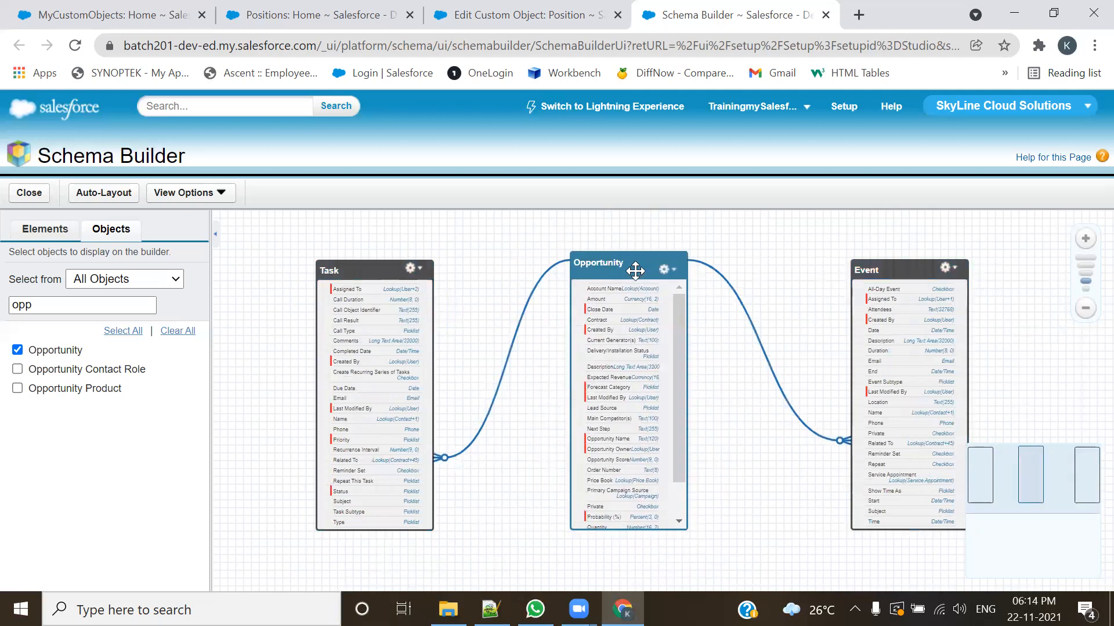
mouse_move(635, 271)
mouse_down()
mouse_move(634, 287)
mouse_move(642, 274)
mouse_up()
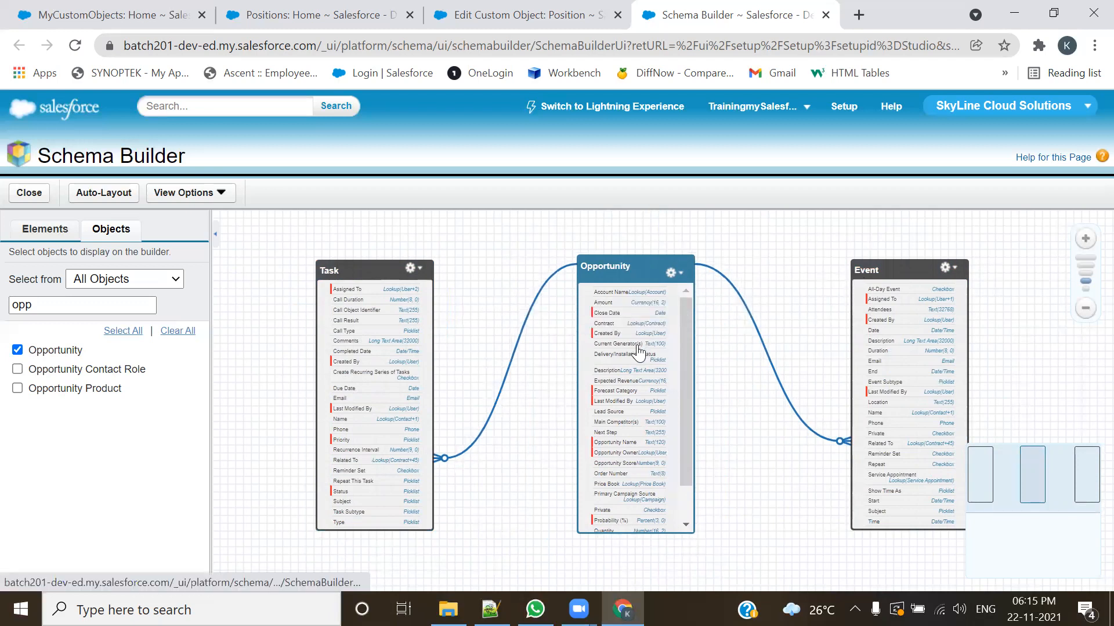
Step: Replace Opportunity on the canvas with the Position object, found with the search "pos", and place it between Task and Event
click(522, 14)
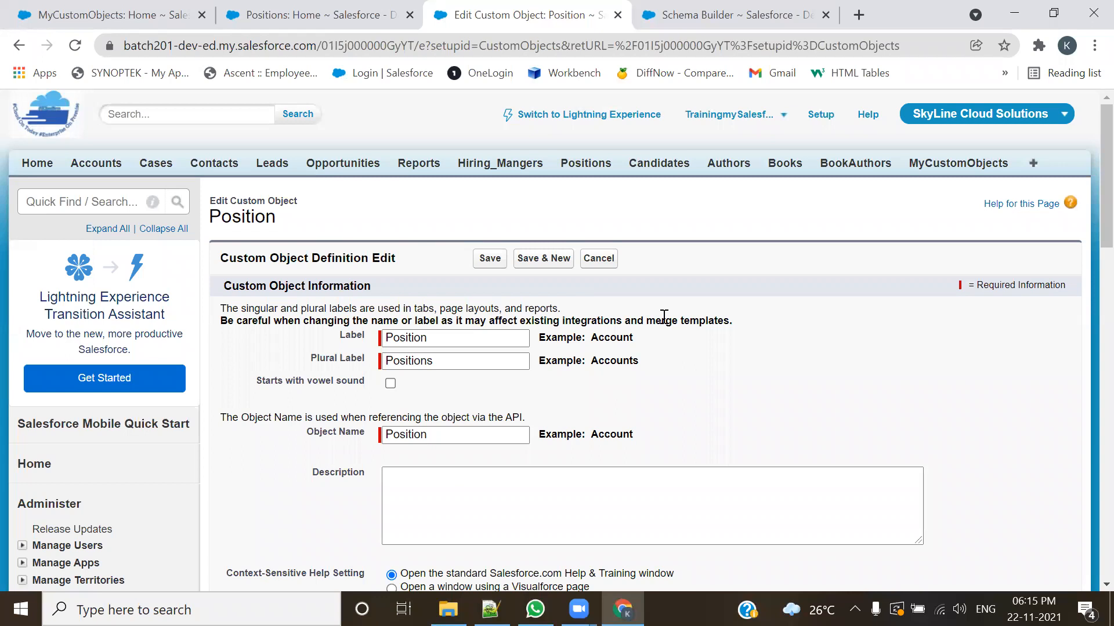
click(703, 11)
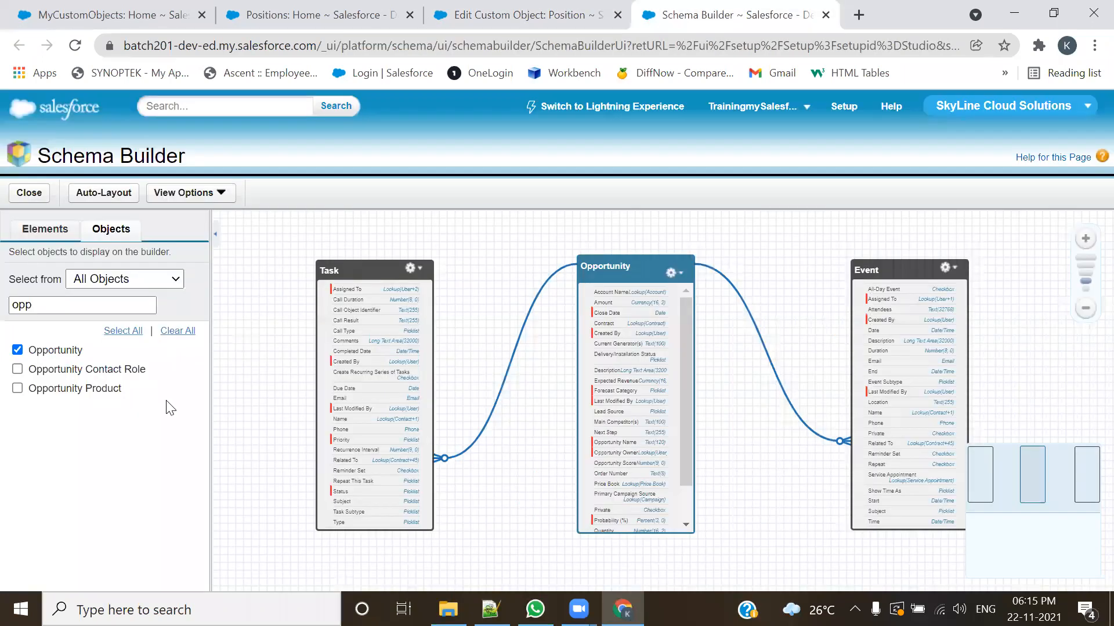
click(17, 349)
drag(35, 305, 3, 306)
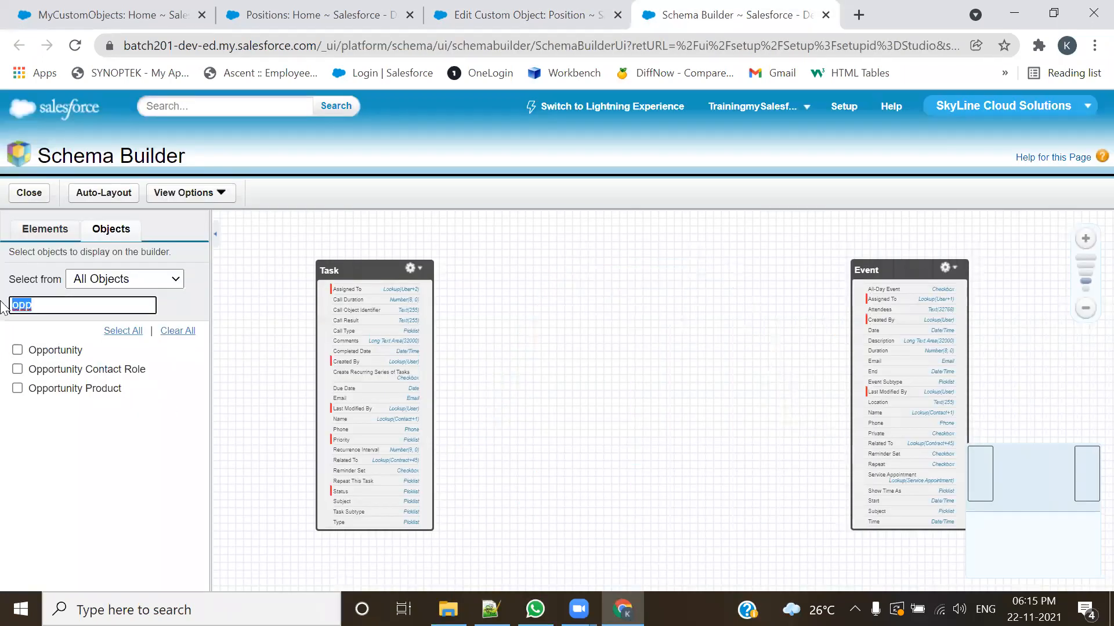
text(pos)
click(30, 339)
click(35, 355)
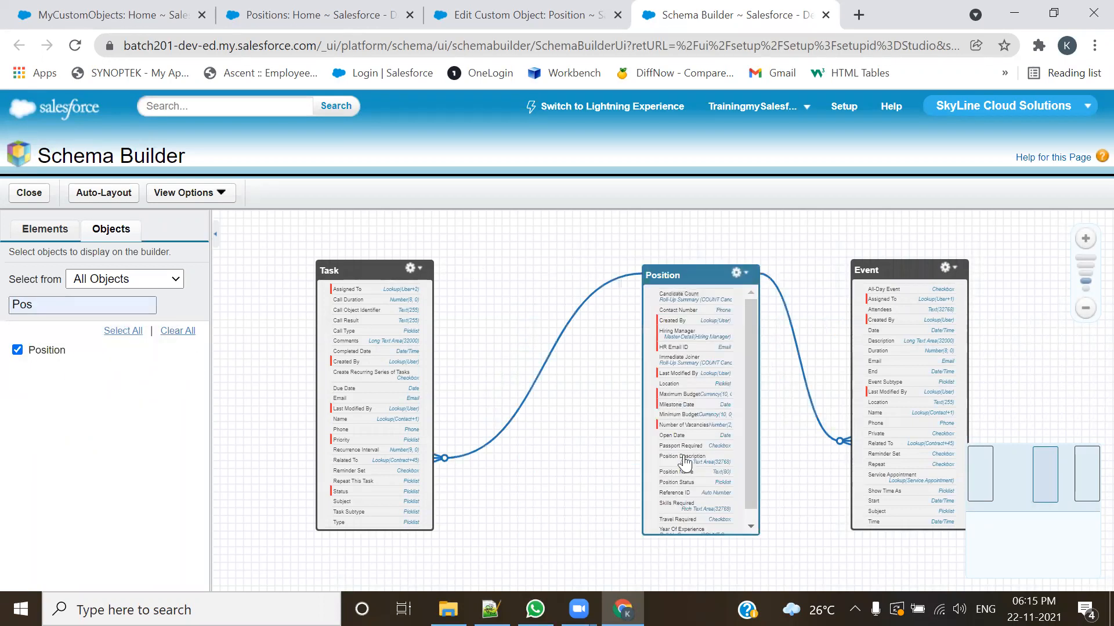
drag(703, 274, 625, 259)
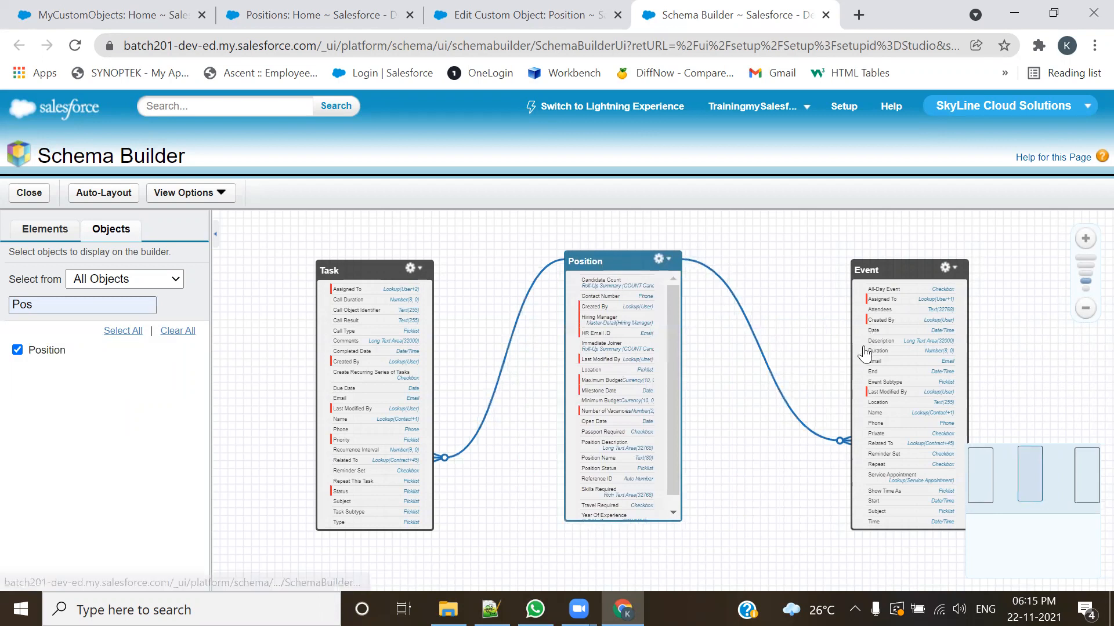
Step: Review the Position object's edit page, examining its Optional Features section and the Allow Activities option
click(455, 15)
scroll(747, 323, down, 3)
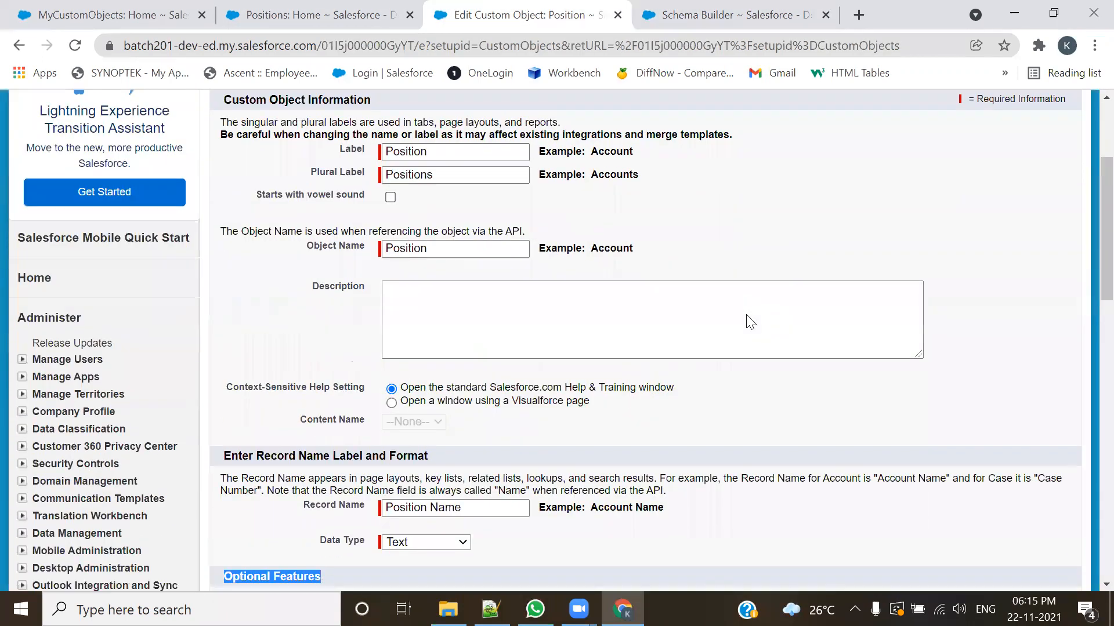
scroll(635, 392, down, 3)
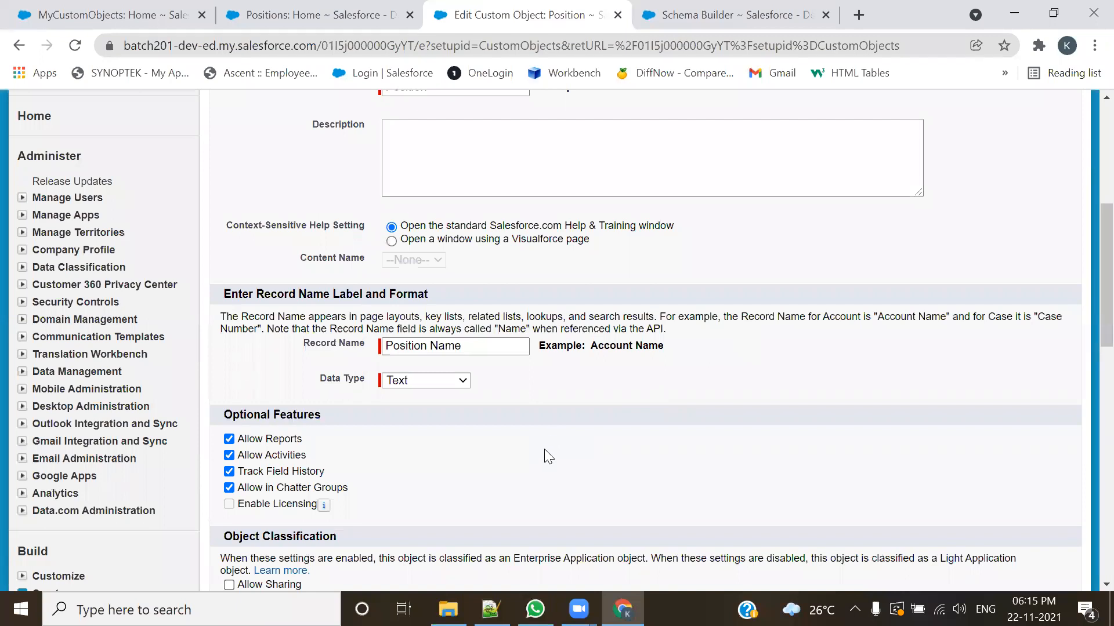
scroll(546, 448, up, 6)
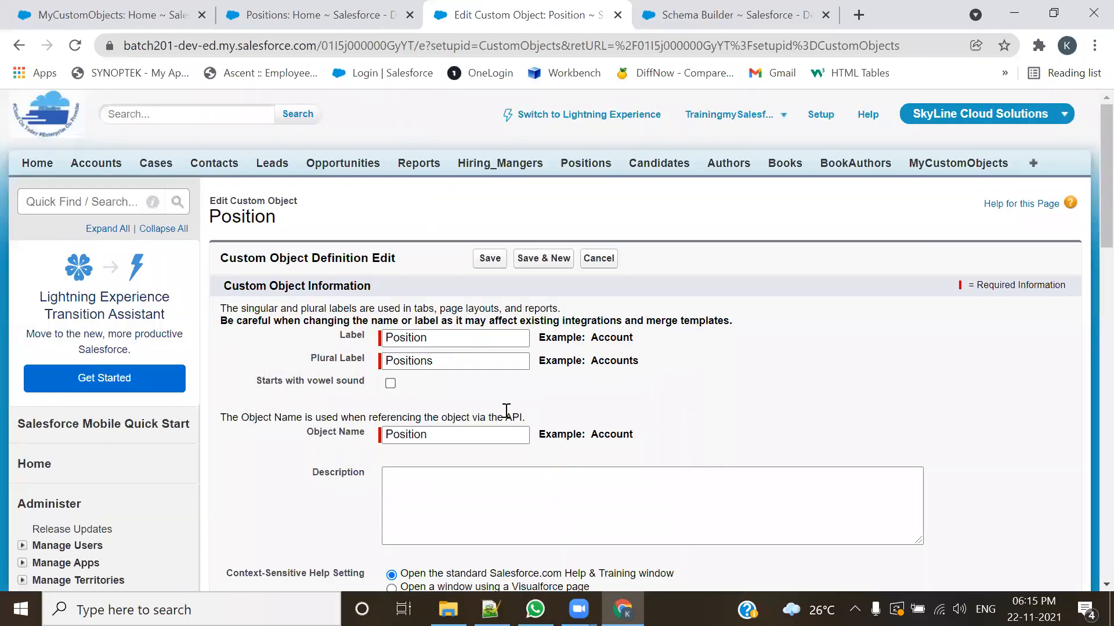
drag(276, 217, 208, 216)
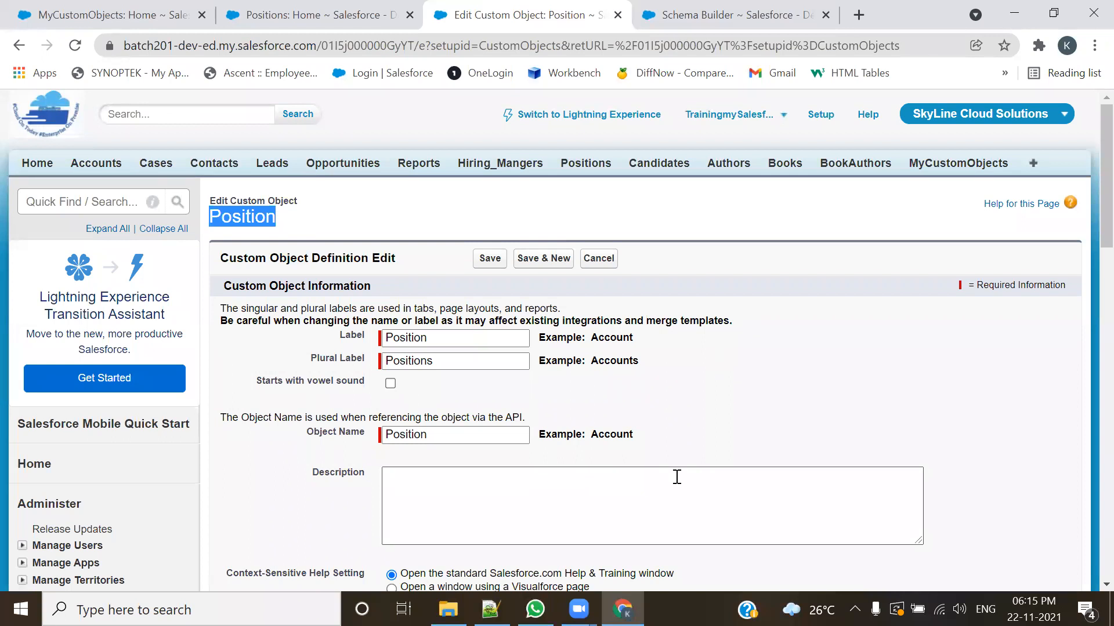
scroll(669, 463, down, 5)
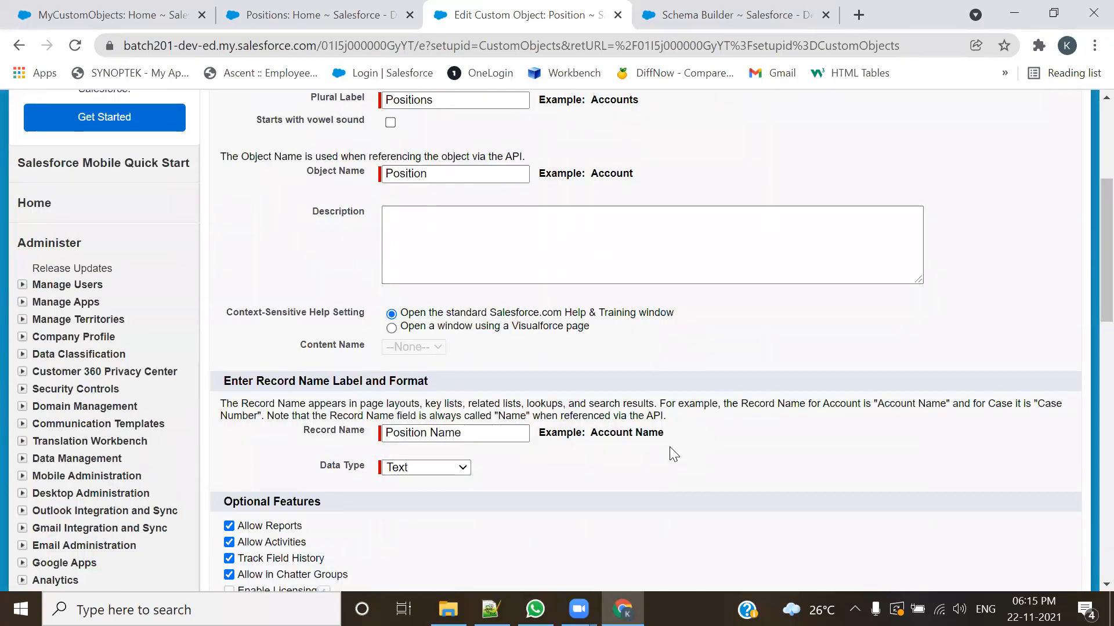
scroll(673, 458, up, 5)
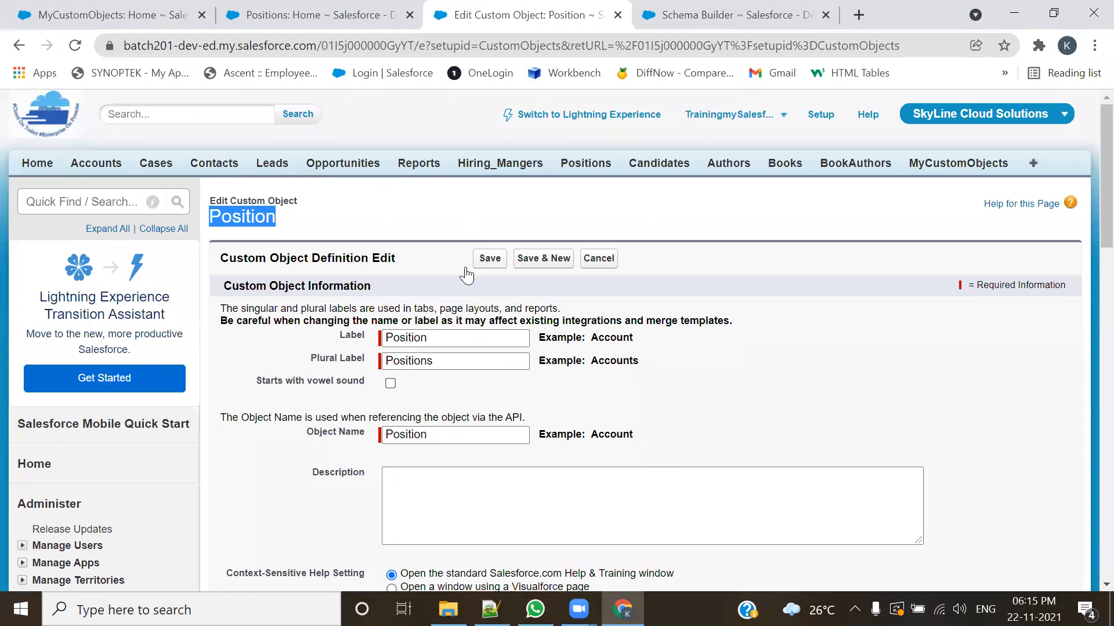
click(404, 226)
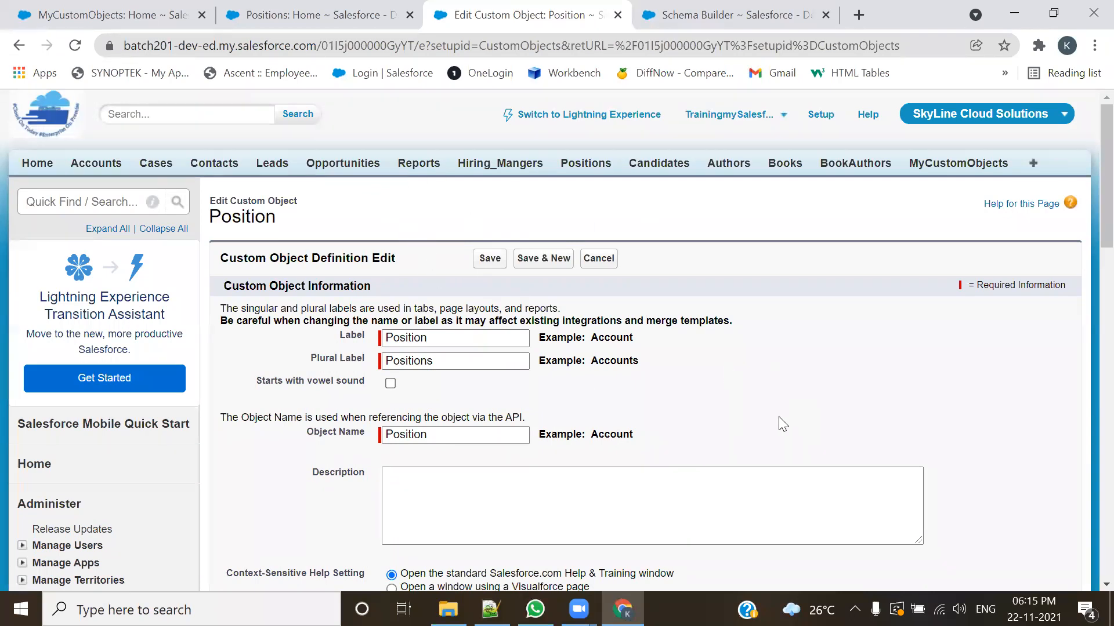
scroll(783, 424, down, 3)
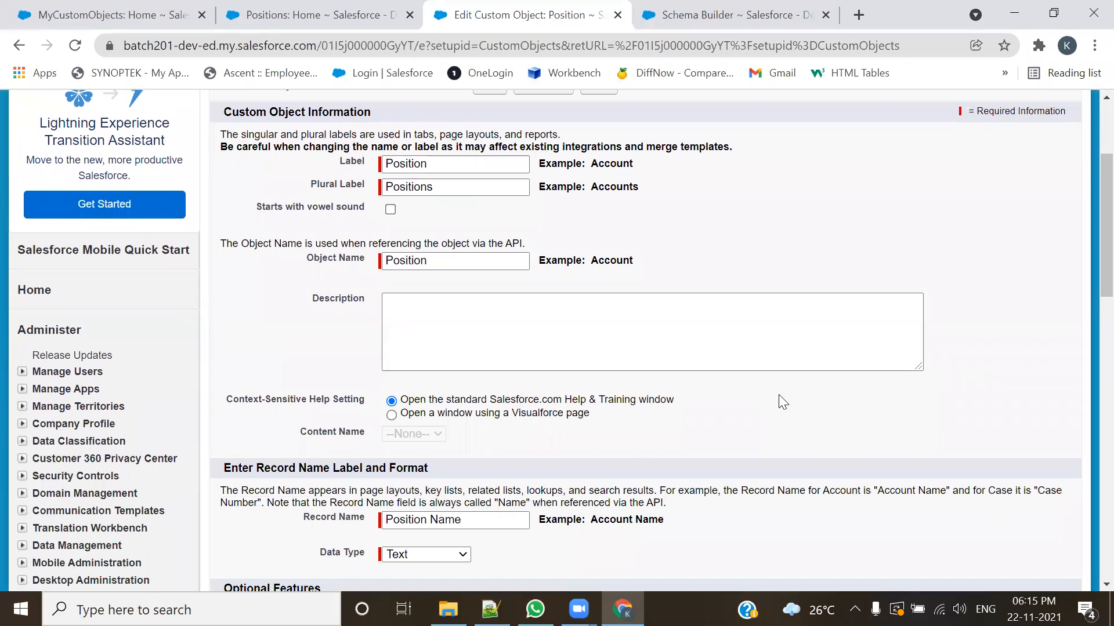
scroll(772, 393, down, 5)
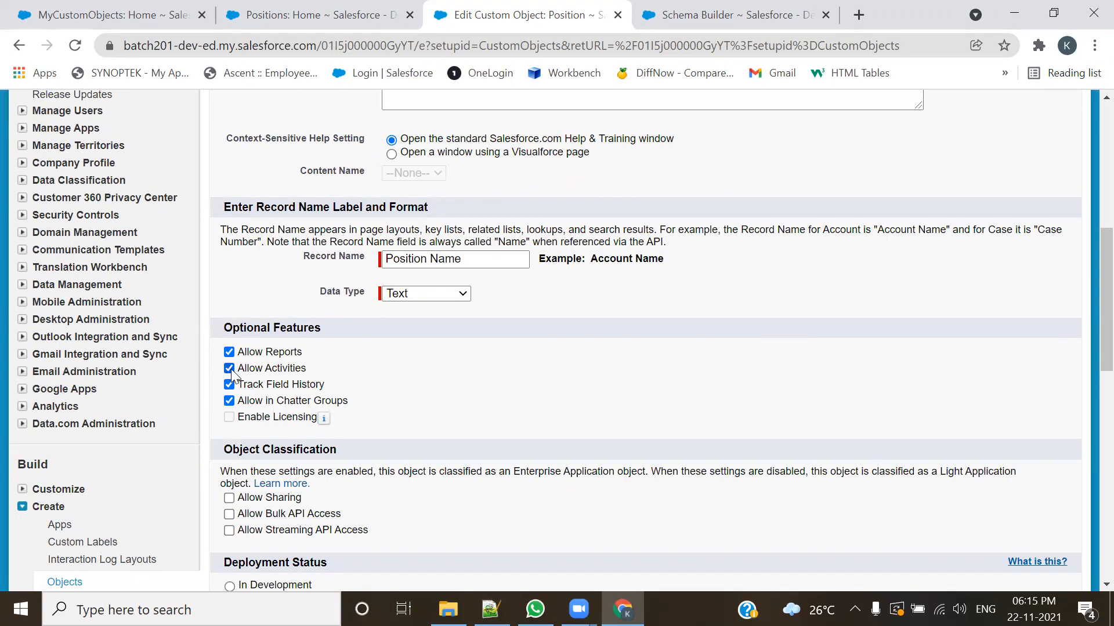
drag(332, 334, 196, 343)
click(392, 437)
click(229, 368)
Step: Examine the Position object's name together with its Allow Activities setting on the definition page
scroll(438, 354, up, 8)
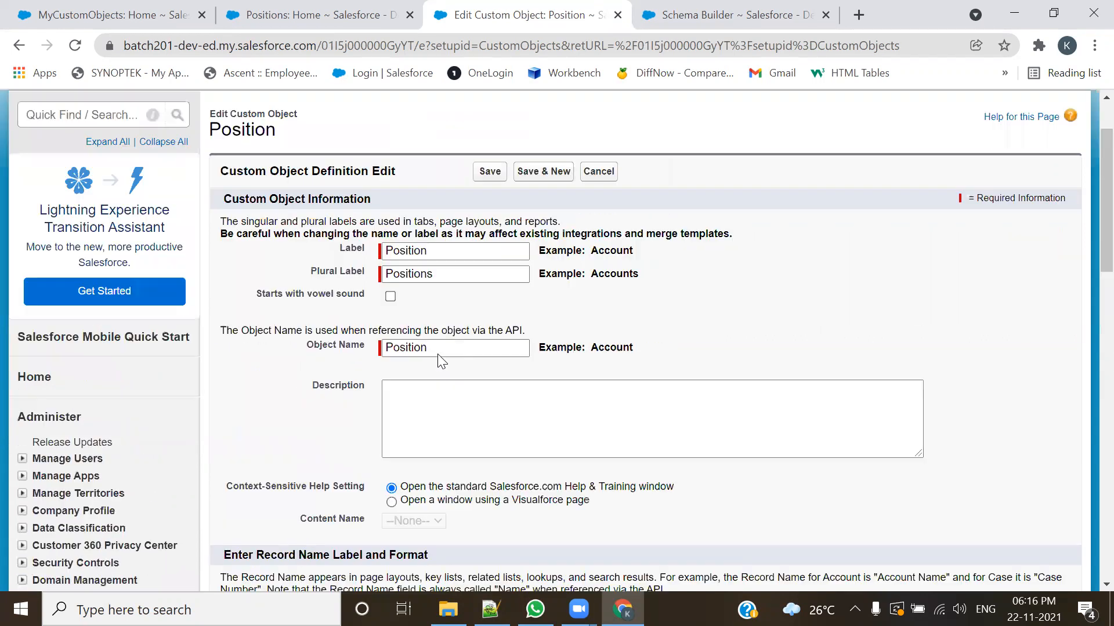
drag(299, 237, 210, 218)
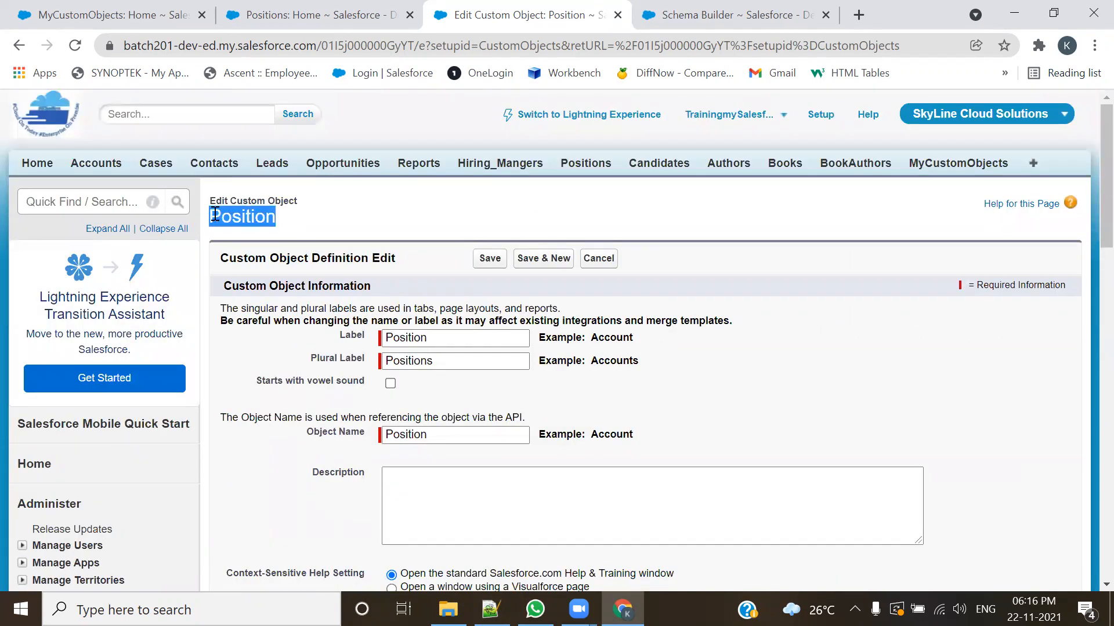
scroll(377, 301, down, 3)
scroll(375, 297, down, 5)
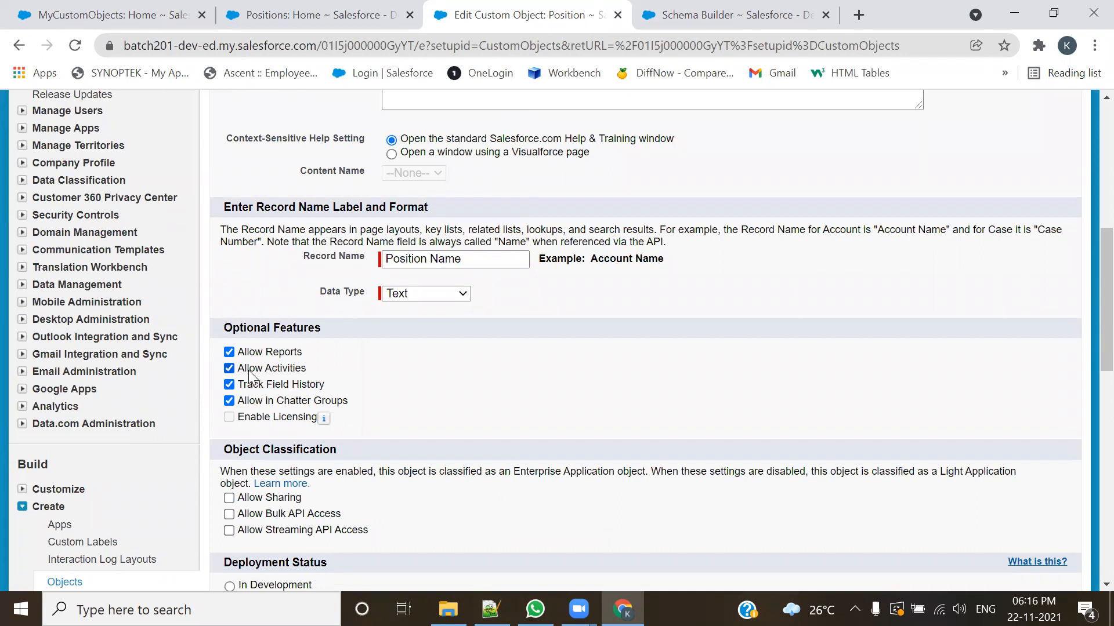
drag(306, 373, 238, 367)
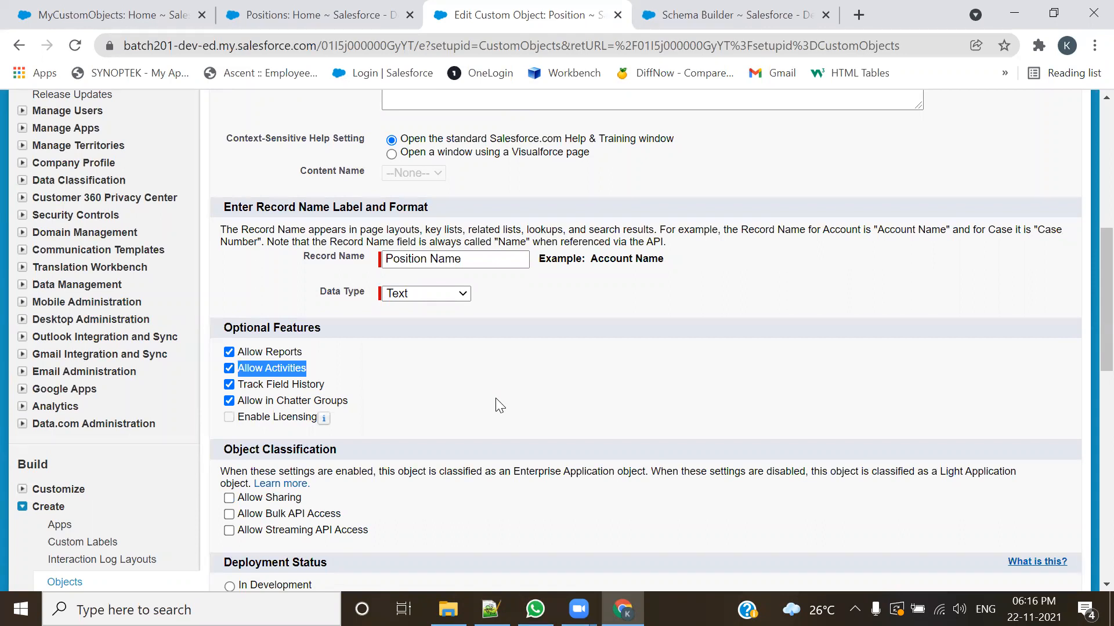
scroll(500, 405, up, 8)
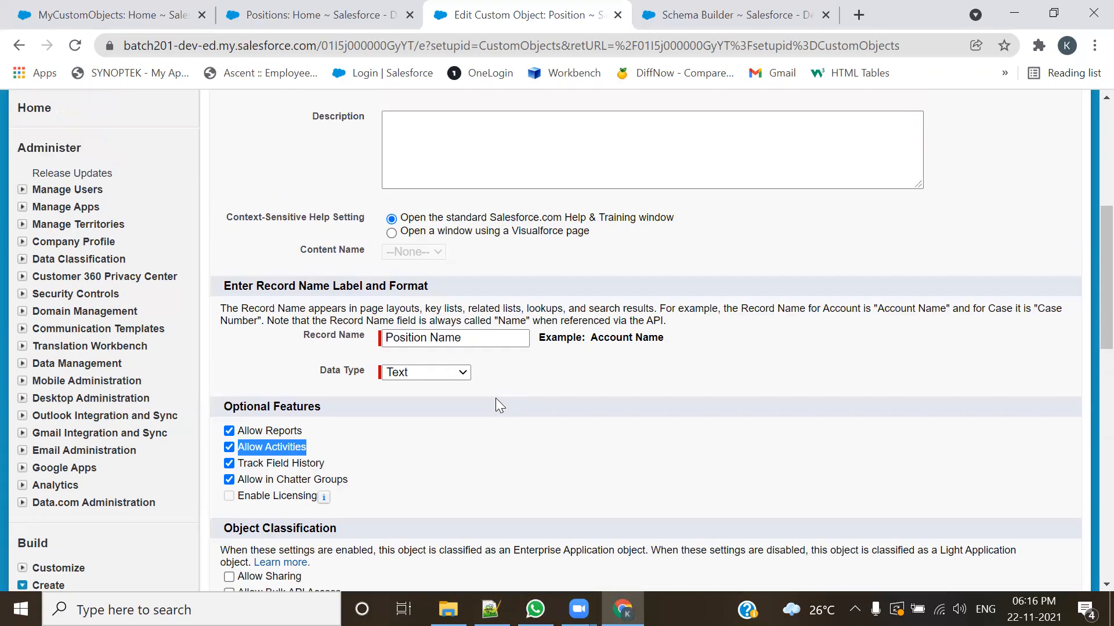
drag(277, 218, 211, 218)
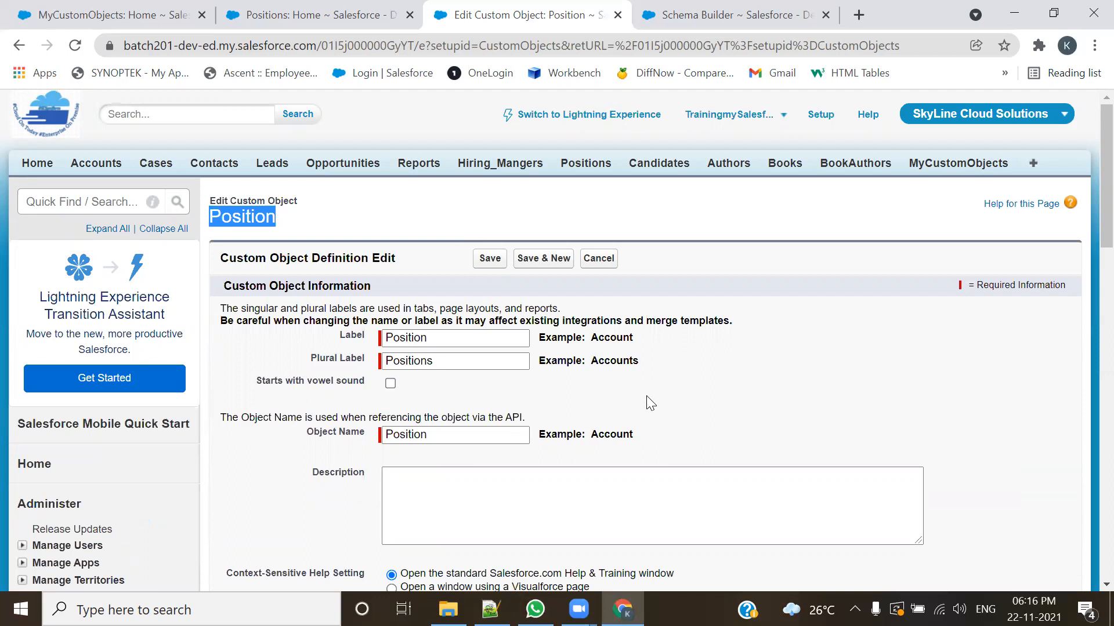
click(314, 214)
drag(277, 218, 211, 219)
scroll(513, 413, down, 6)
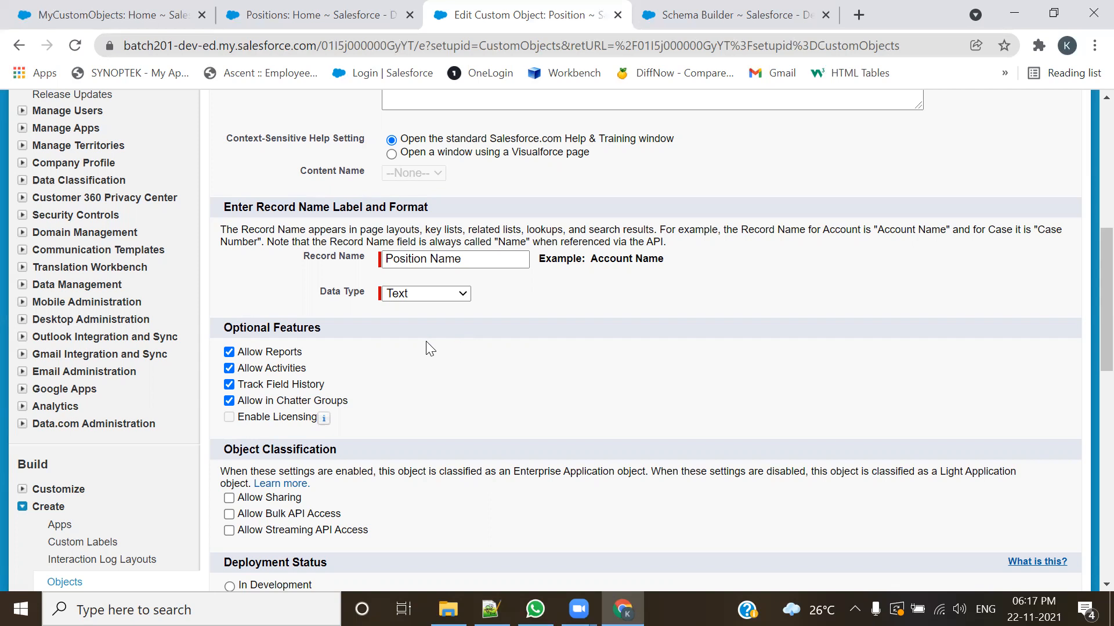
scroll(428, 348, up, 6)
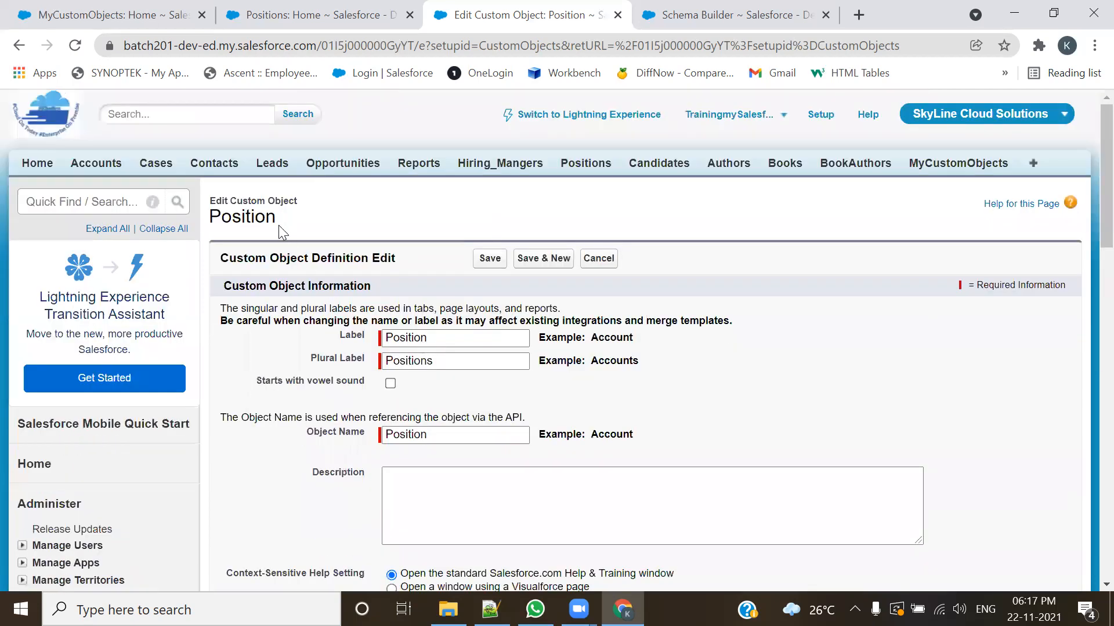
drag(281, 219, 196, 217)
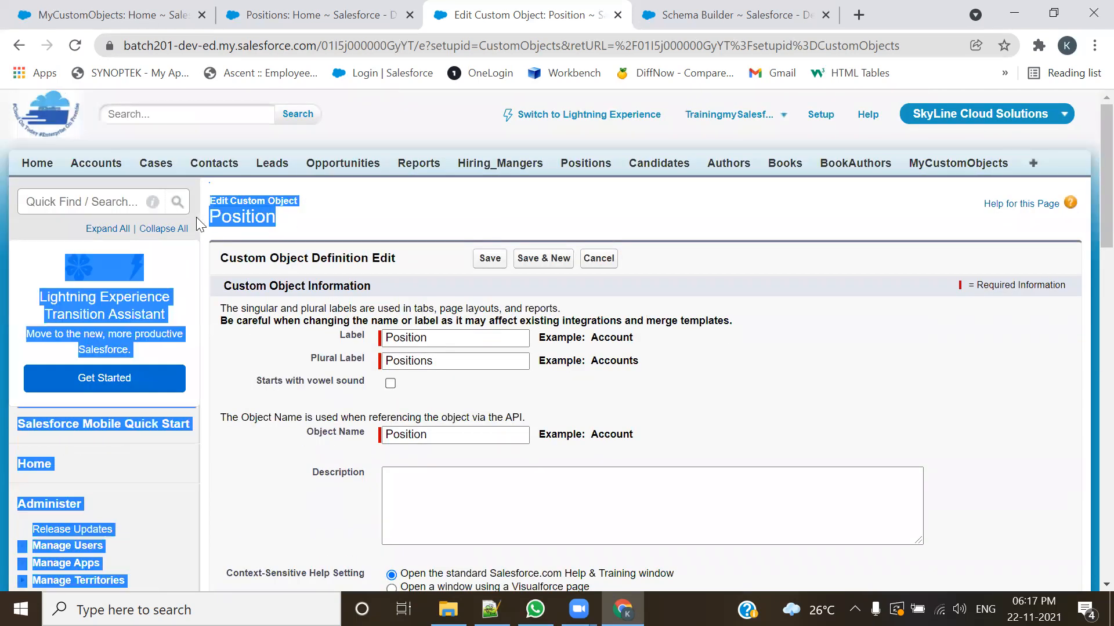
click(377, 219)
scroll(428, 343, down, 6)
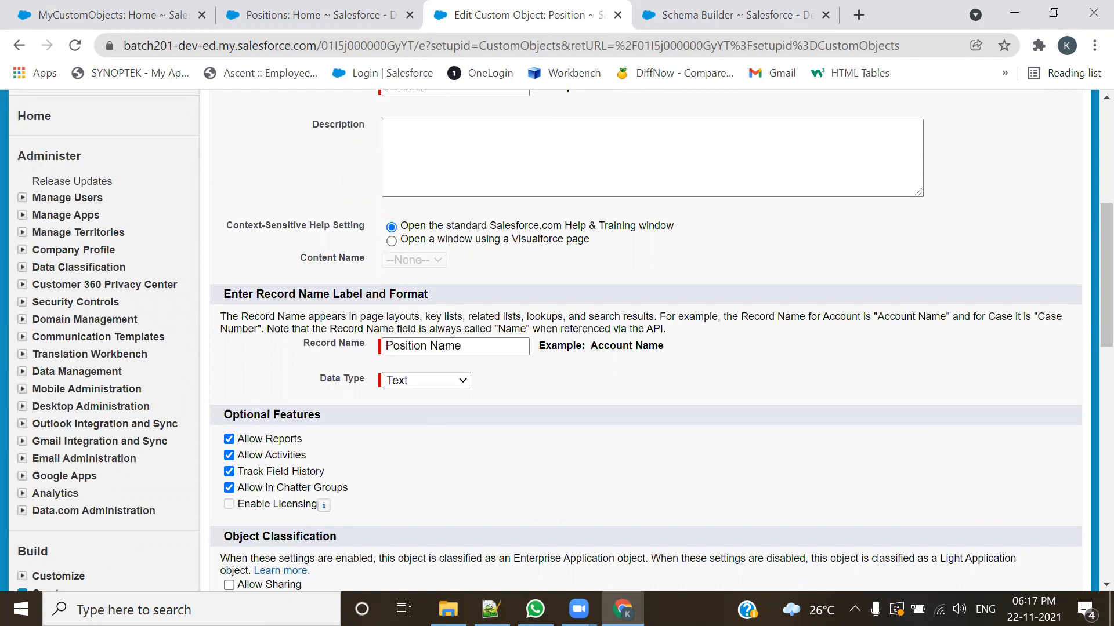
Step: In Schema Builder, move the Task box level with Position and select the Event box
click(686, 7)
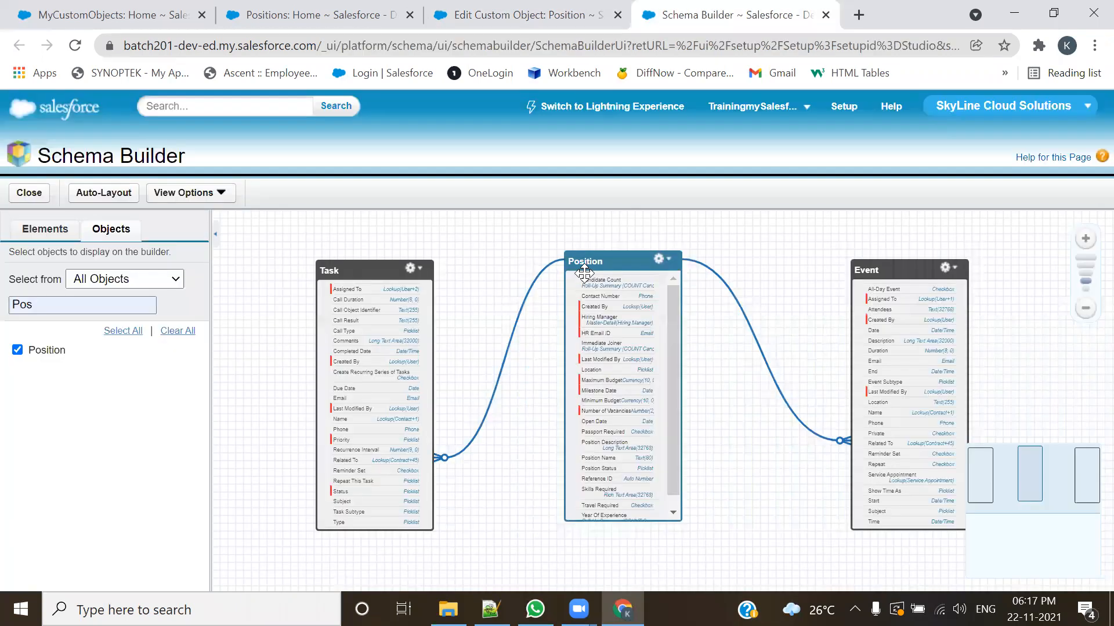
click(366, 264)
click(851, 261)
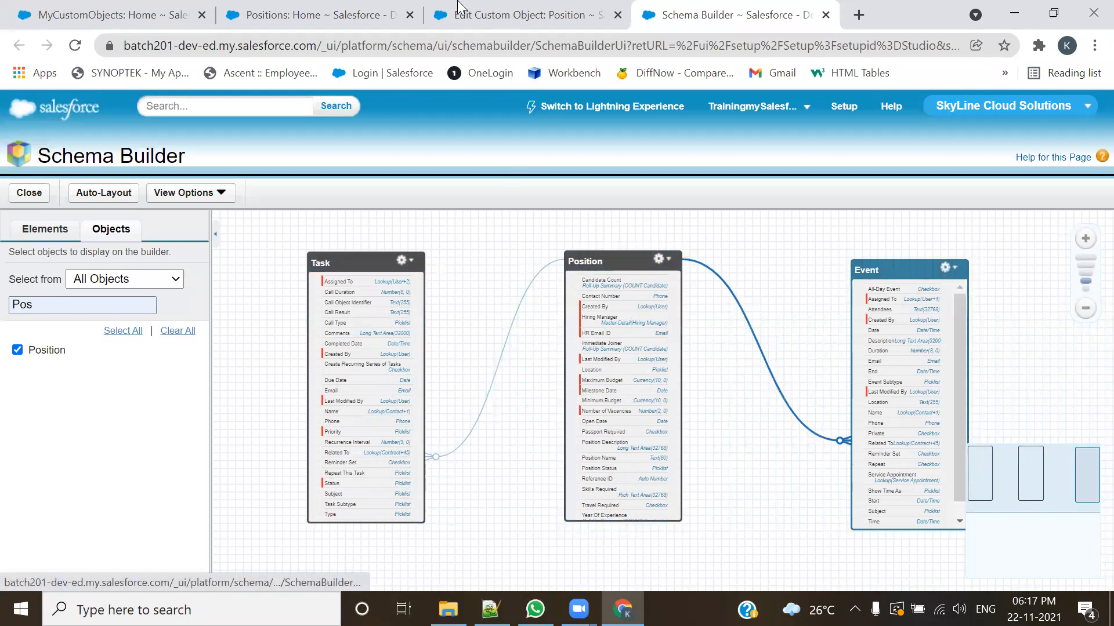
Step: Disable Allow Activities for the Position object, save the definition, and return to Schema Builder
click(522, 14)
click(229, 455)
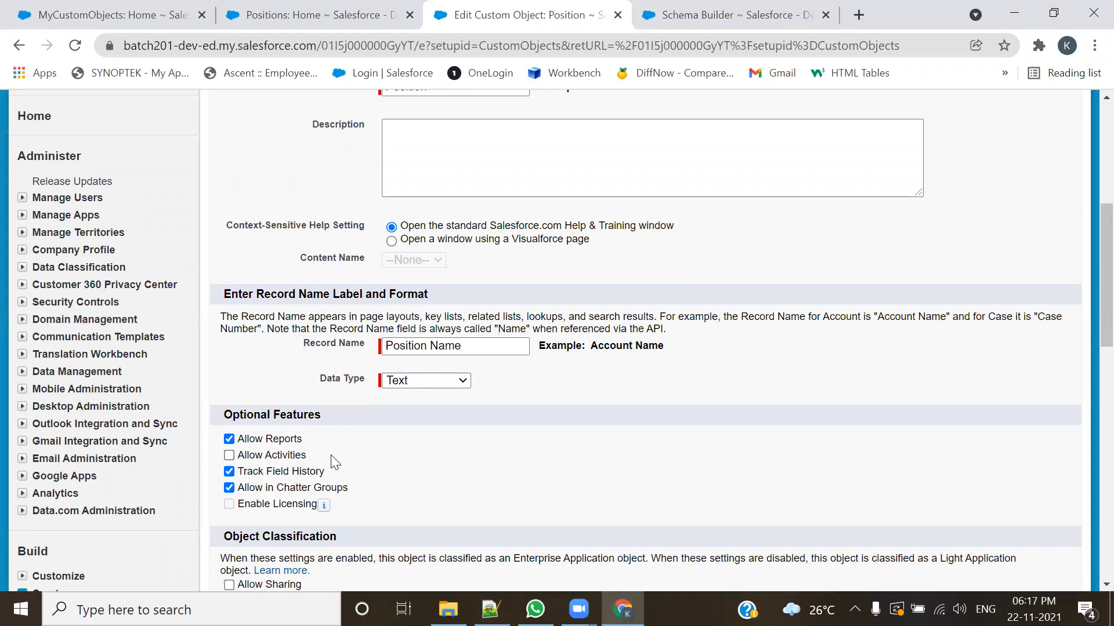
scroll(359, 418, up, 5)
click(488, 259)
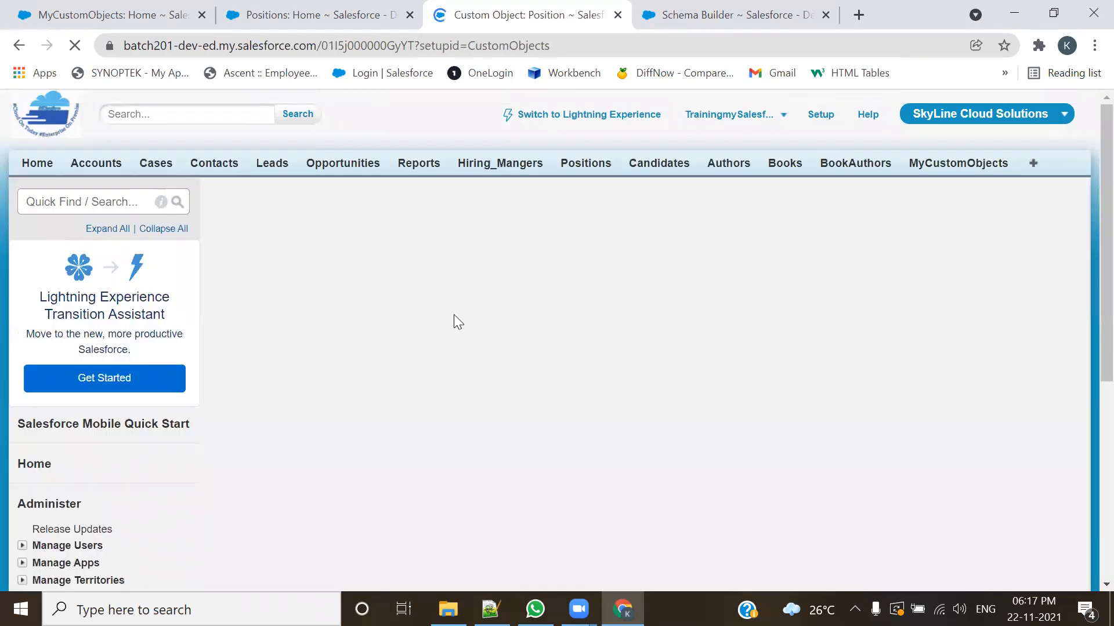
key(ctrl+Tab)
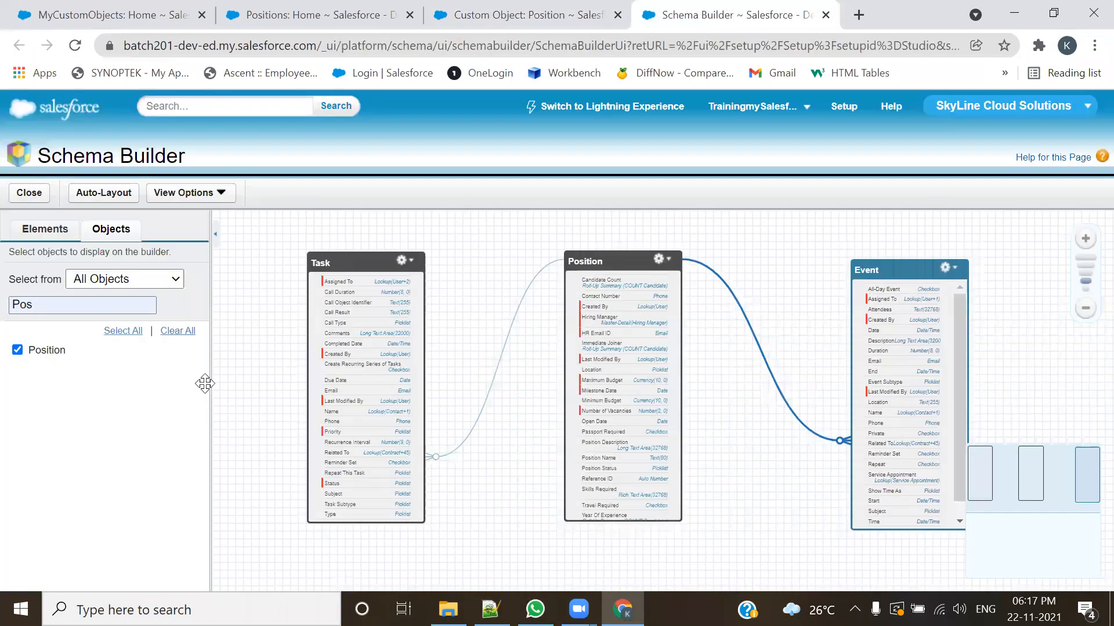
Step: Reload Schema Builder and arrange the Task, Position and Event boxes side by side on the canvas
click(74, 45)
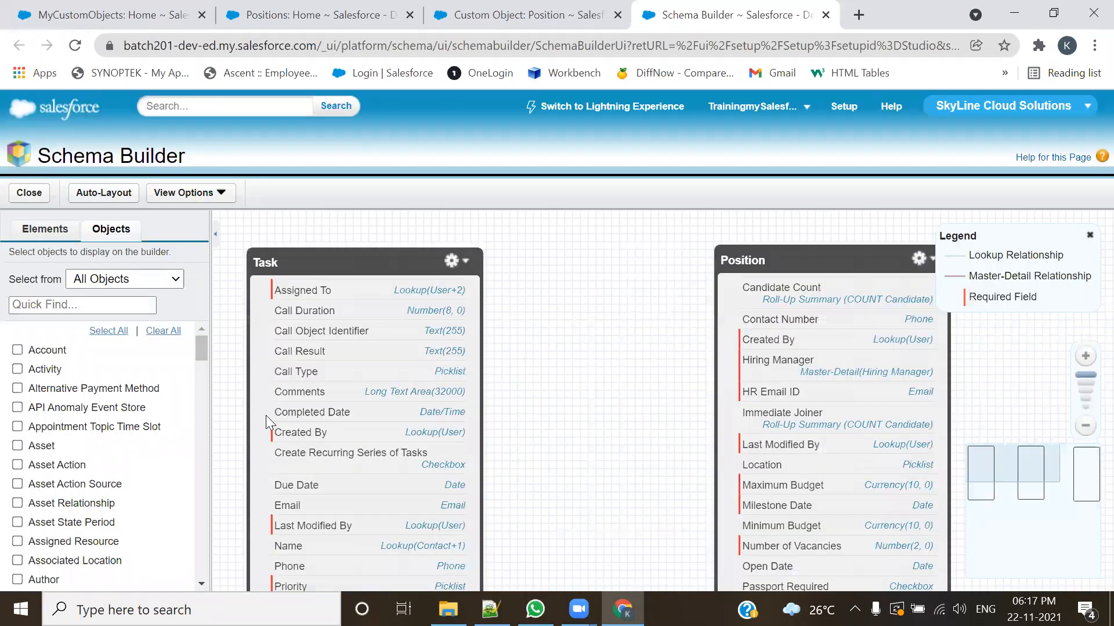
drag(783, 432, 686, 383)
scroll(656, 391, up, 4)
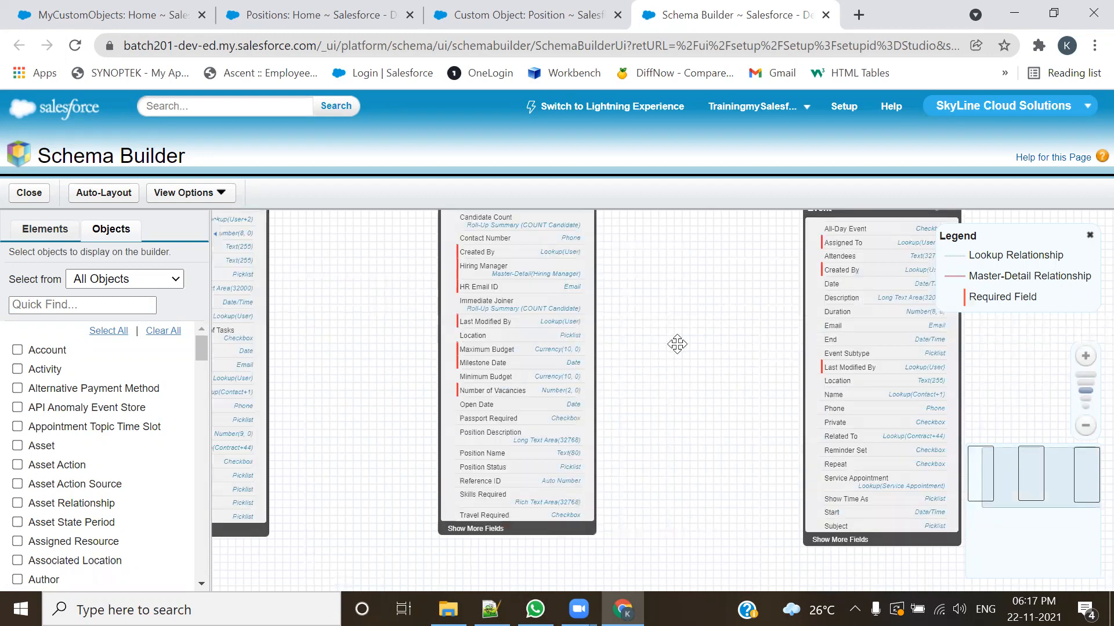
drag(852, 253, 753, 246)
drag(246, 250, 327, 250)
drag(504, 251, 510, 251)
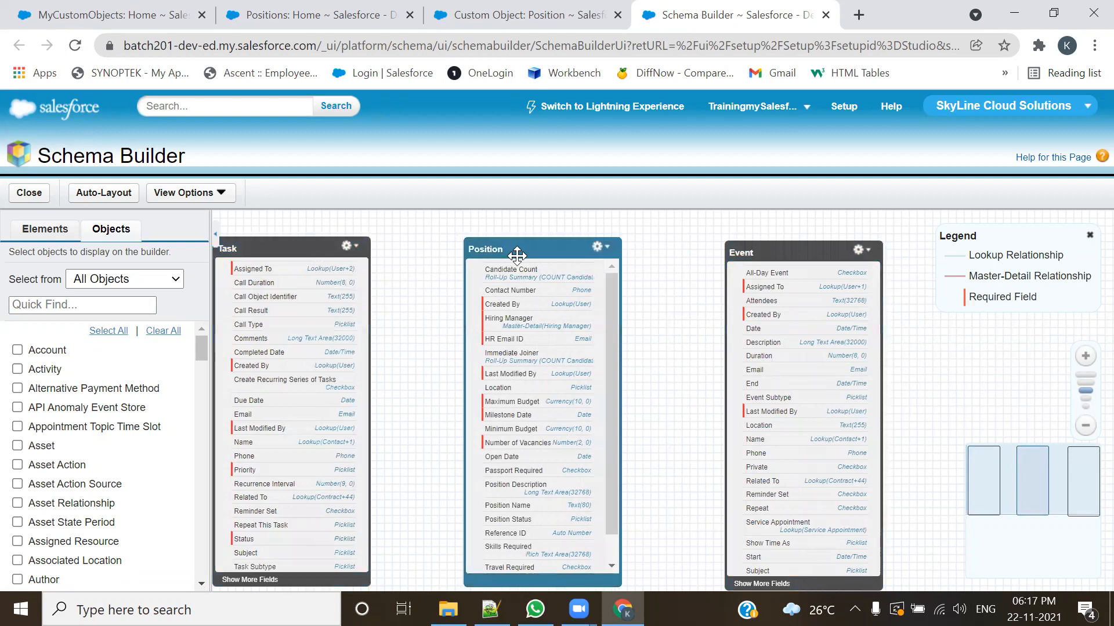
Step: Collapse the object list and adjust the Position, Task and Event boxes so all three stand clearly apart
click(216, 234)
drag(765, 354, 908, 358)
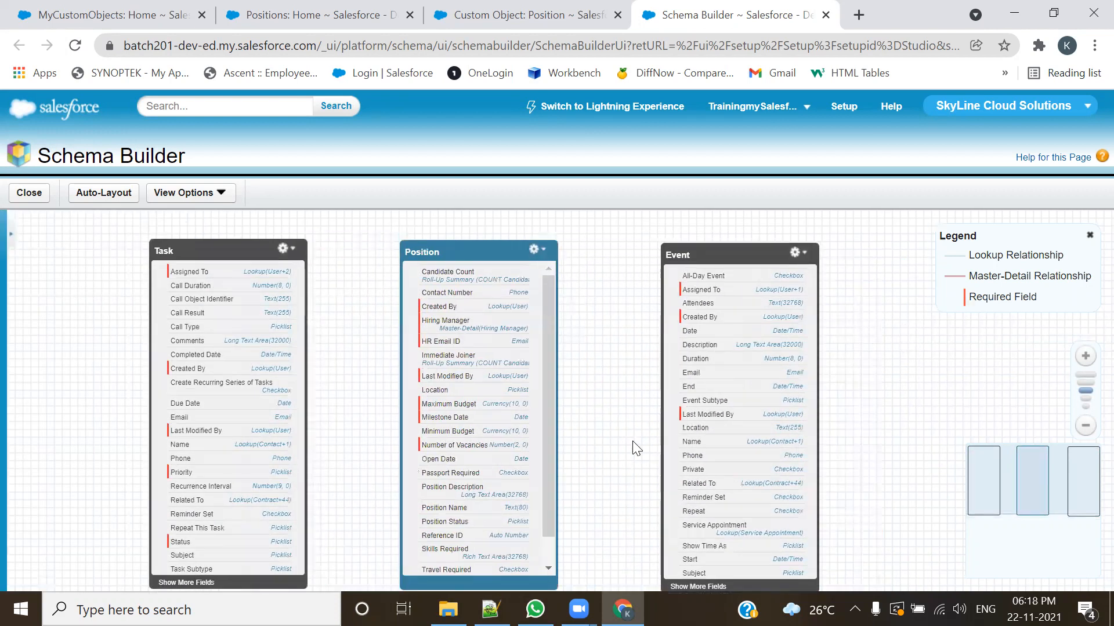
mouse_move(476, 249)
mouse_down()
mouse_move(497, 242)
mouse_move(482, 234)
mouse_up()
drag(216, 251, 217, 267)
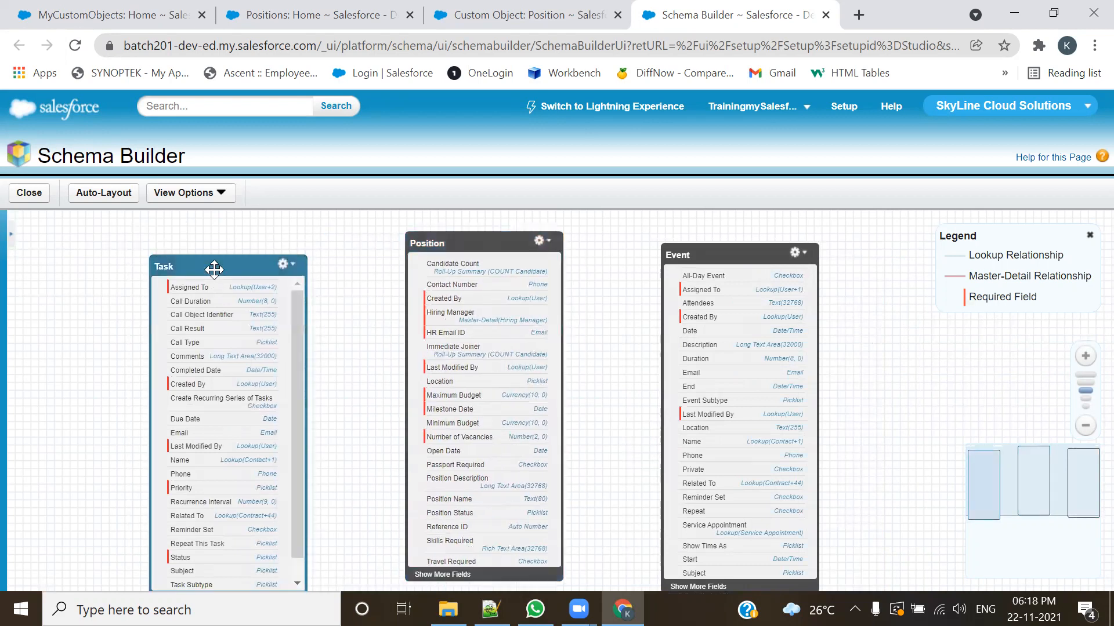
drag(689, 251, 690, 257)
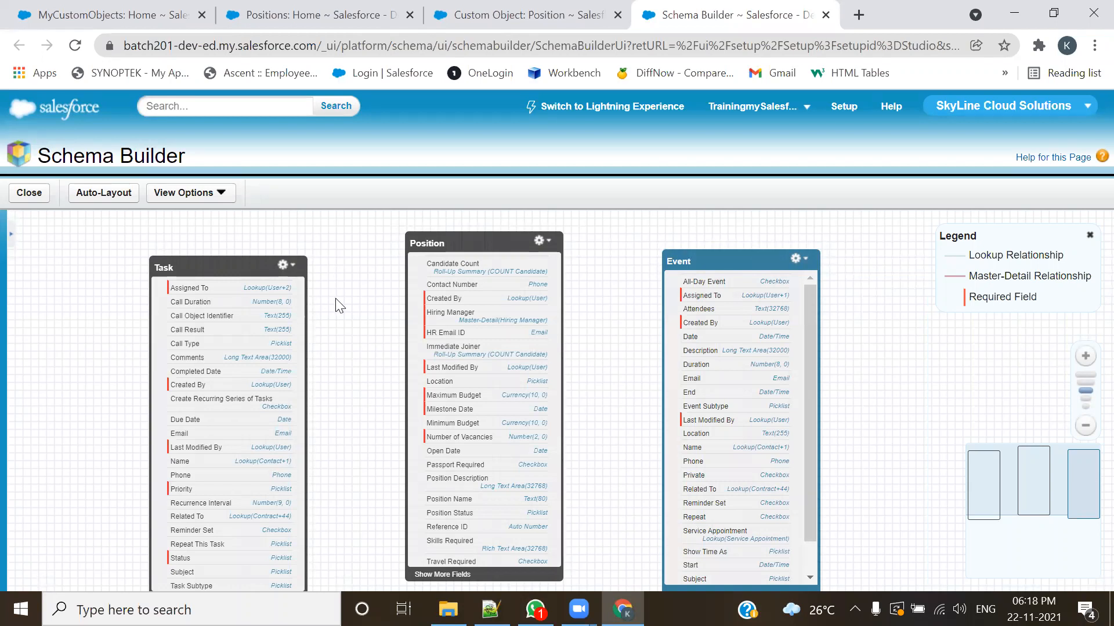
Step: Enable Allow Activities for the Position object, accept the page layout notice and save the definition
click(525, 14)
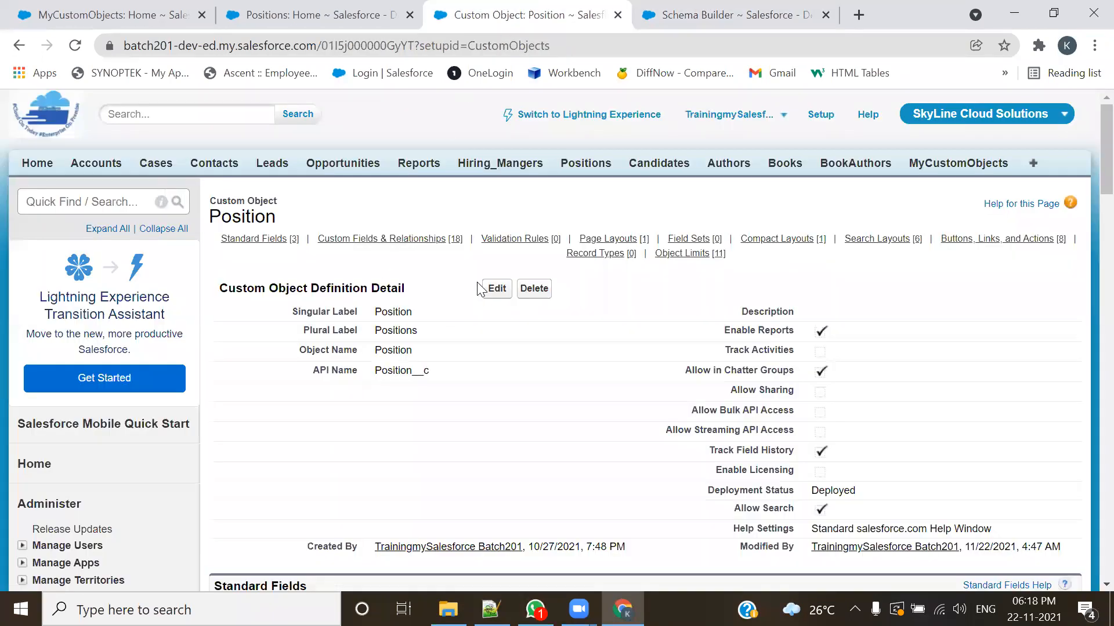
scroll(407, 367, down, 9)
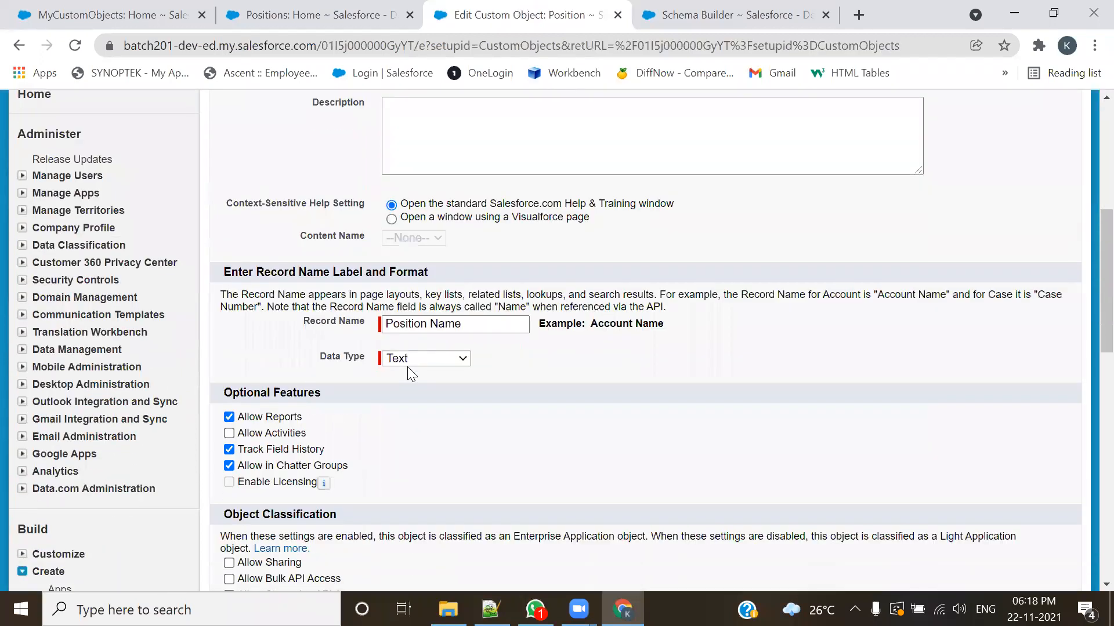
click(232, 281)
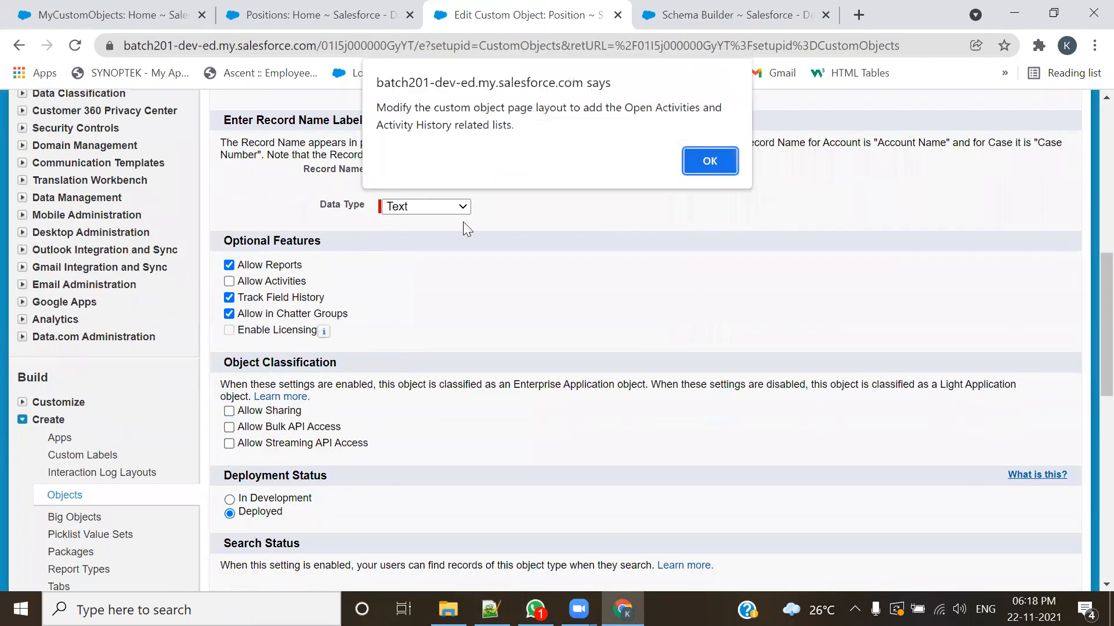
click(710, 161)
scroll(429, 297, up, 8)
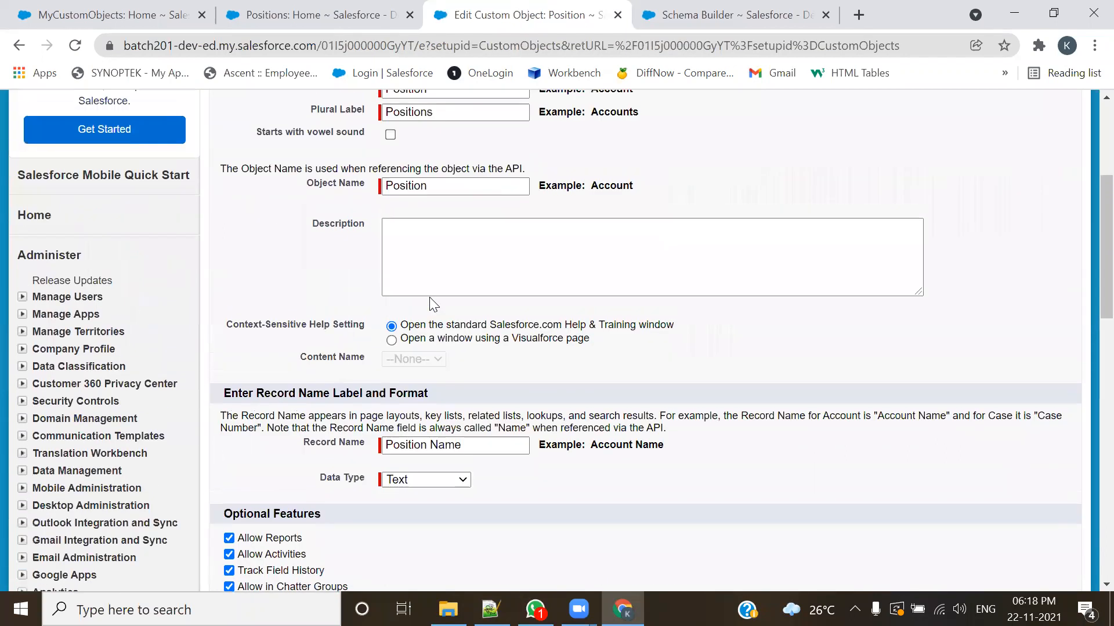
click(494, 172)
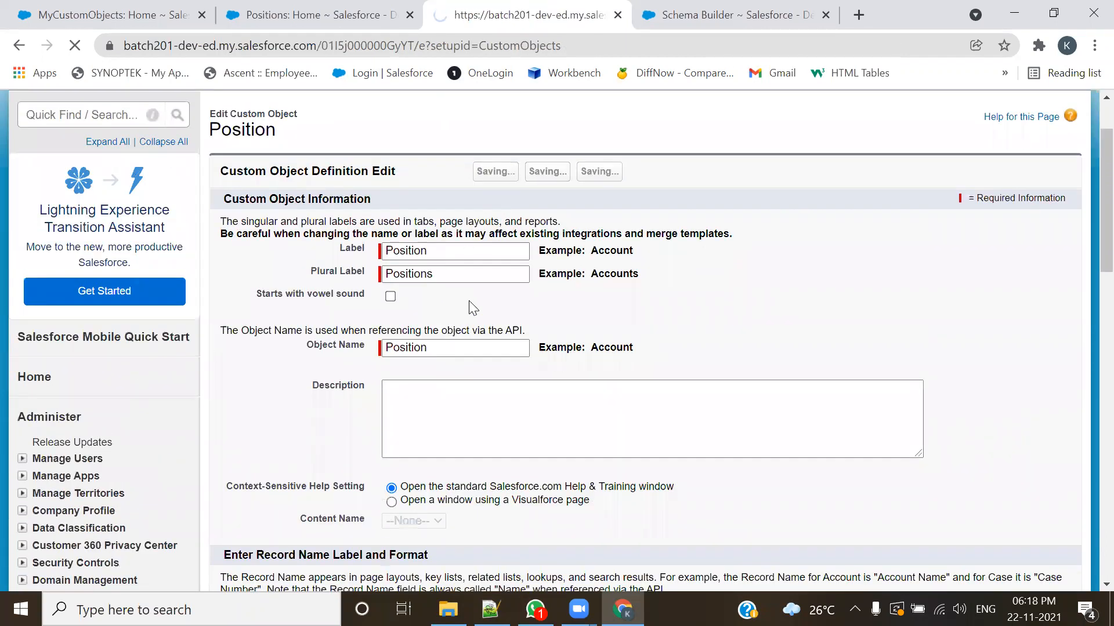
Step: Reload Schema Builder, raise the Task box slightly and select the Event box to highlight its link with Position
click(725, 14)
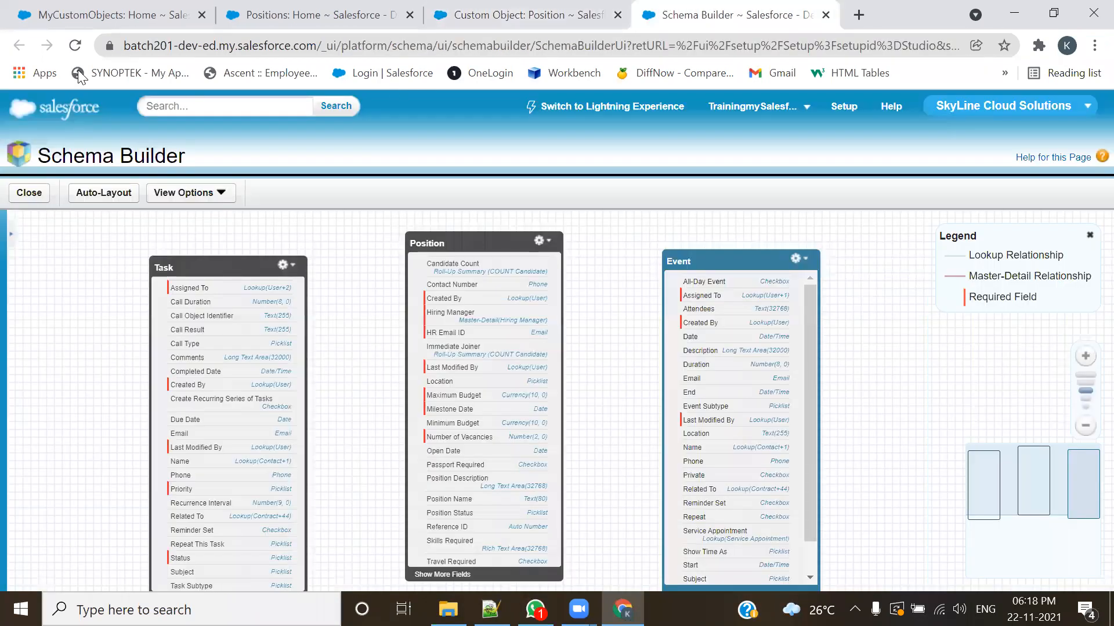
click(74, 46)
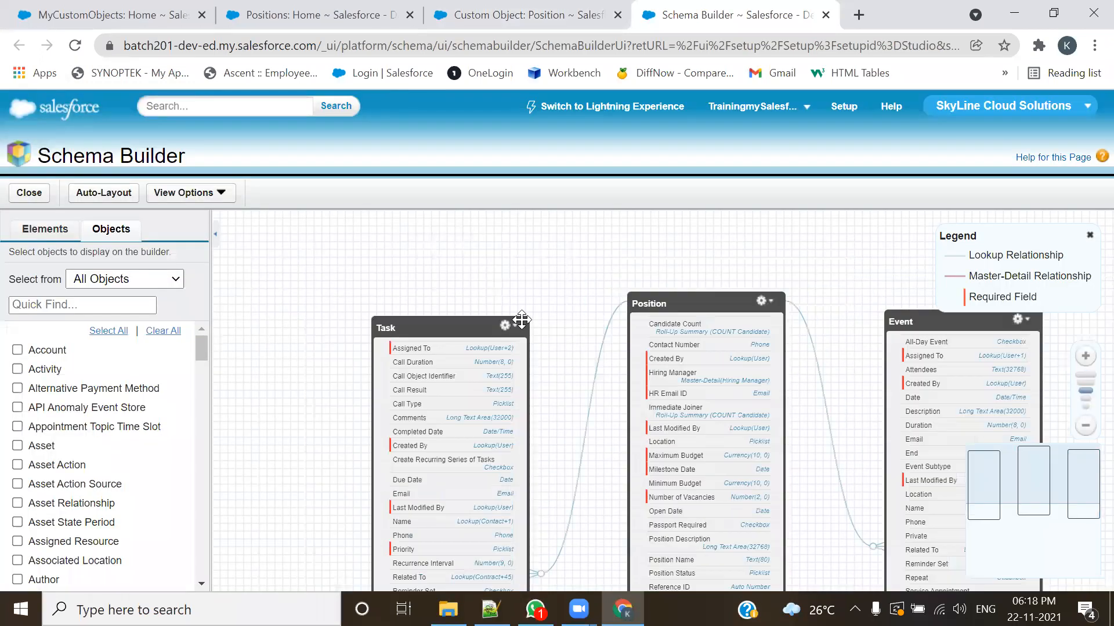
click(423, 318)
click(744, 322)
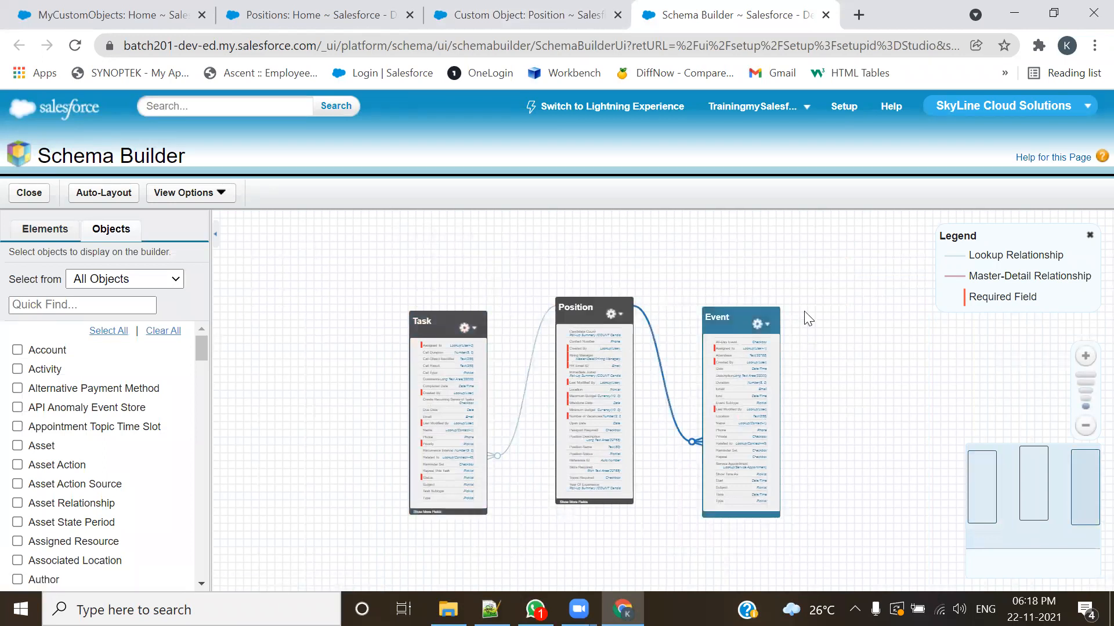
scroll(836, 324, up, 1)
drag(369, 287, 368, 273)
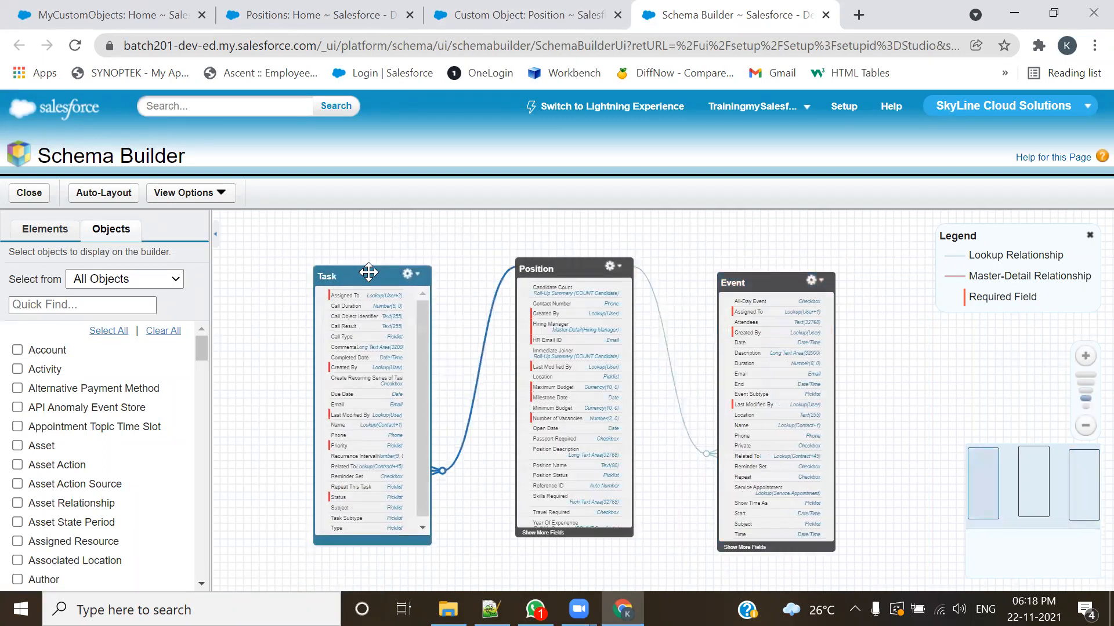
click(728, 280)
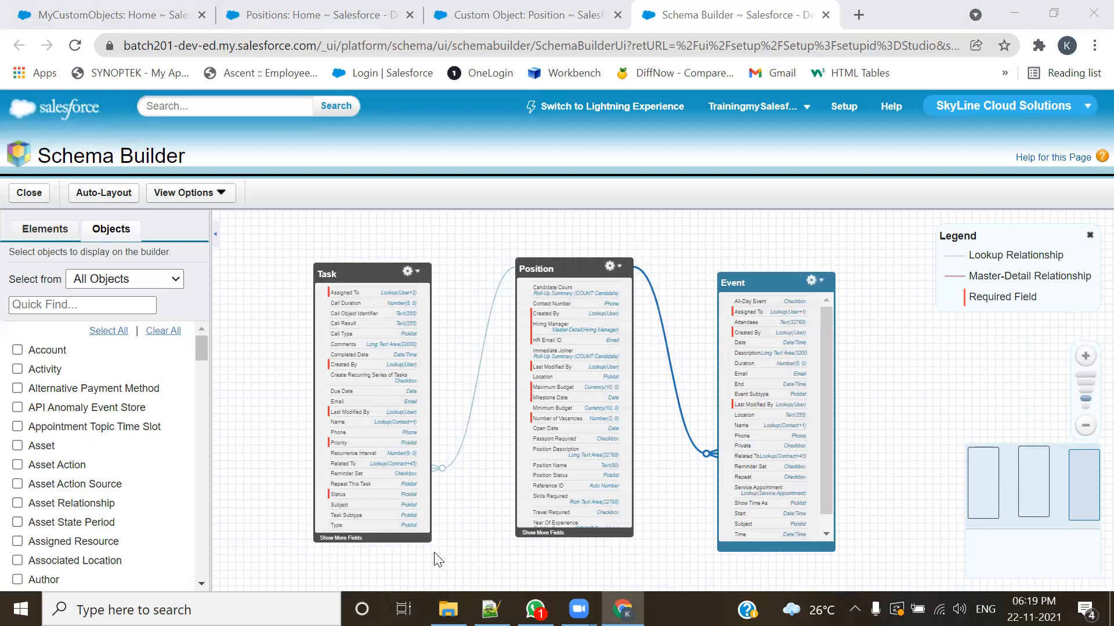
Step: Move the Event and Task boxes farther from Position, leaving the Event box selected
drag(773, 285, 817, 272)
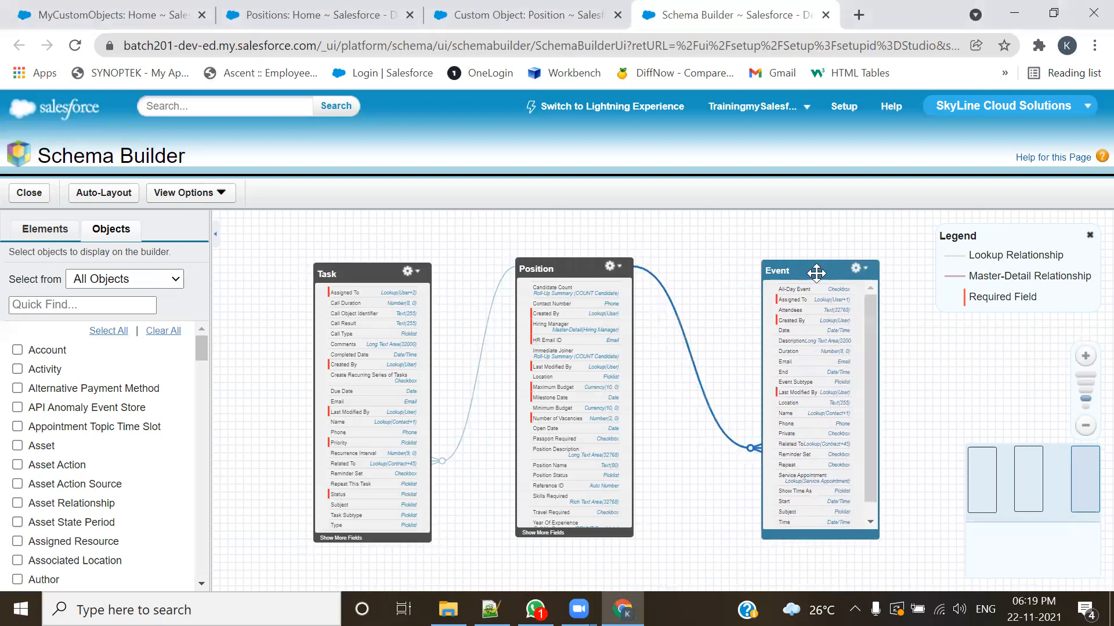
drag(360, 275, 348, 274)
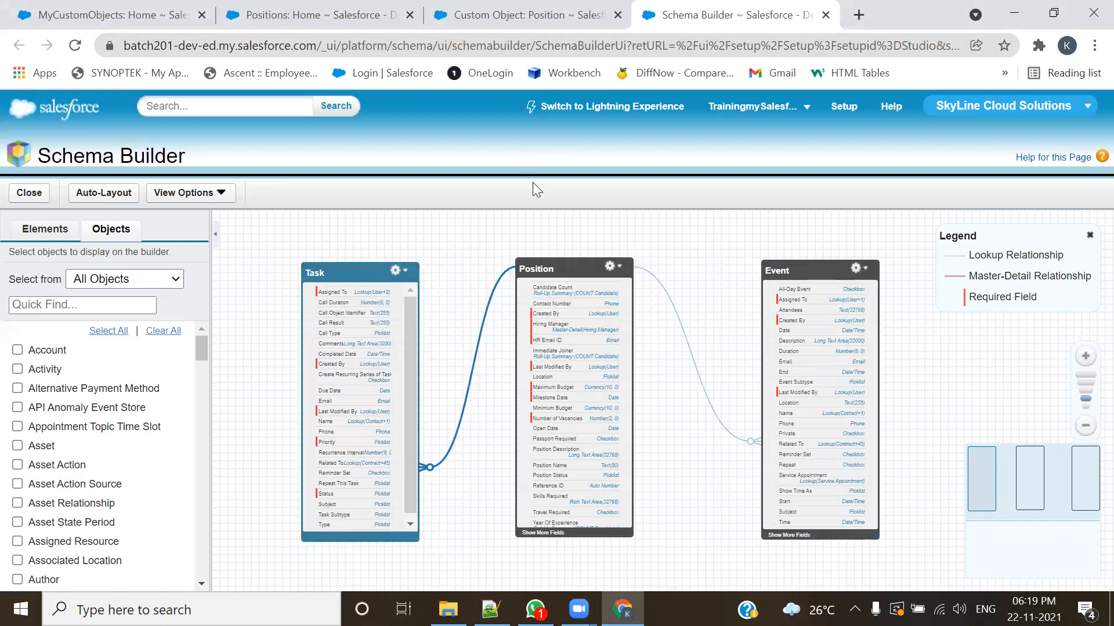
click(778, 259)
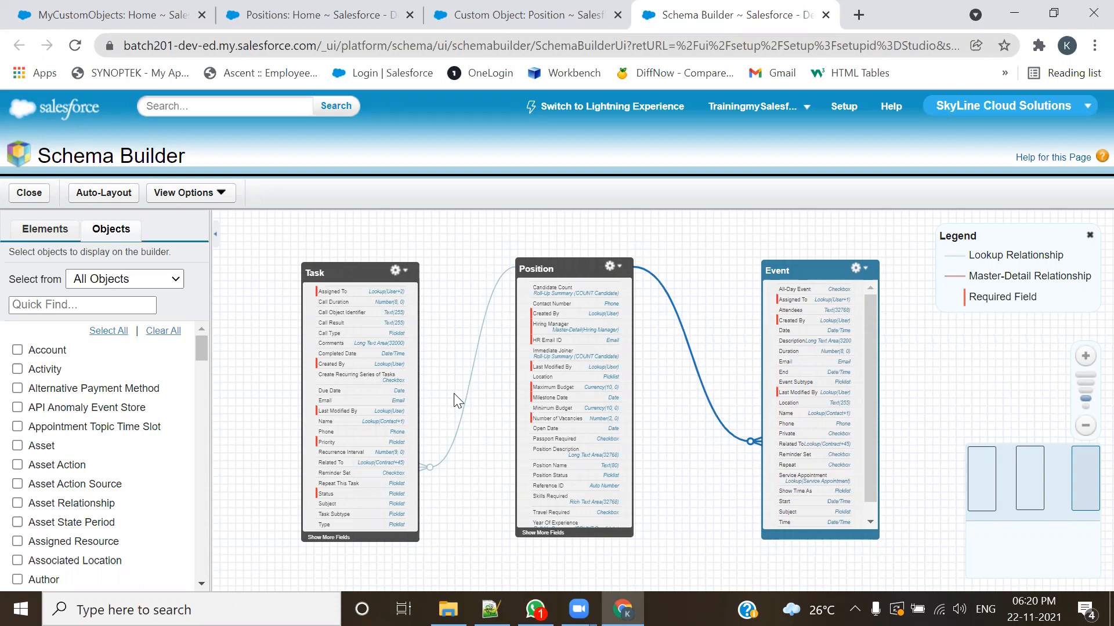
Step: Open the Position object's definition for editing, disable Allow Activities under Optional Features and save it
click(463, 11)
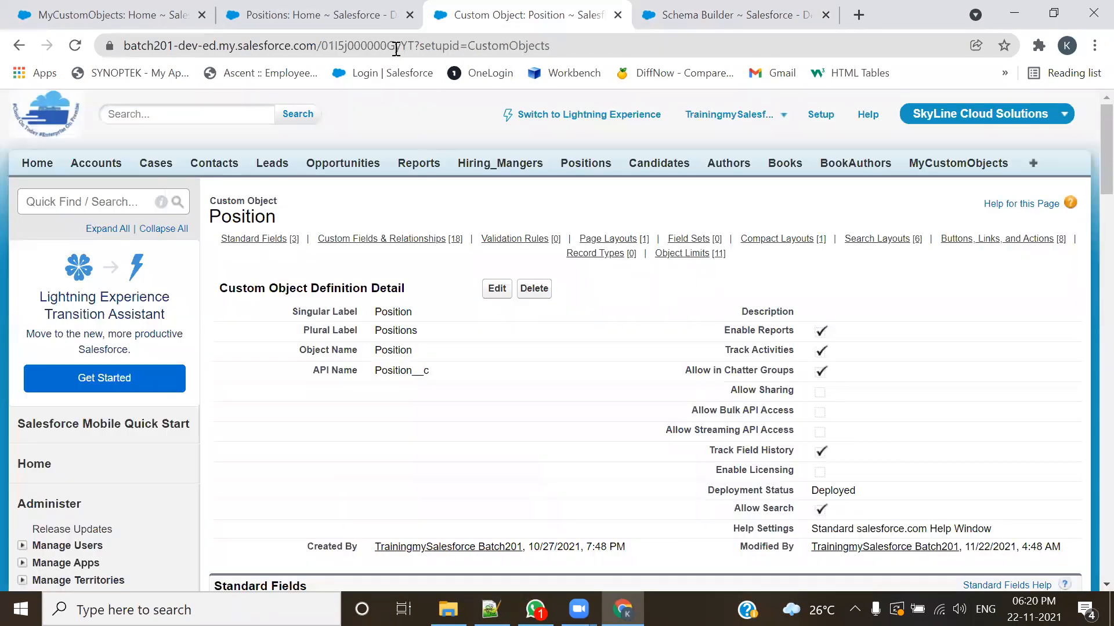
click(313, 14)
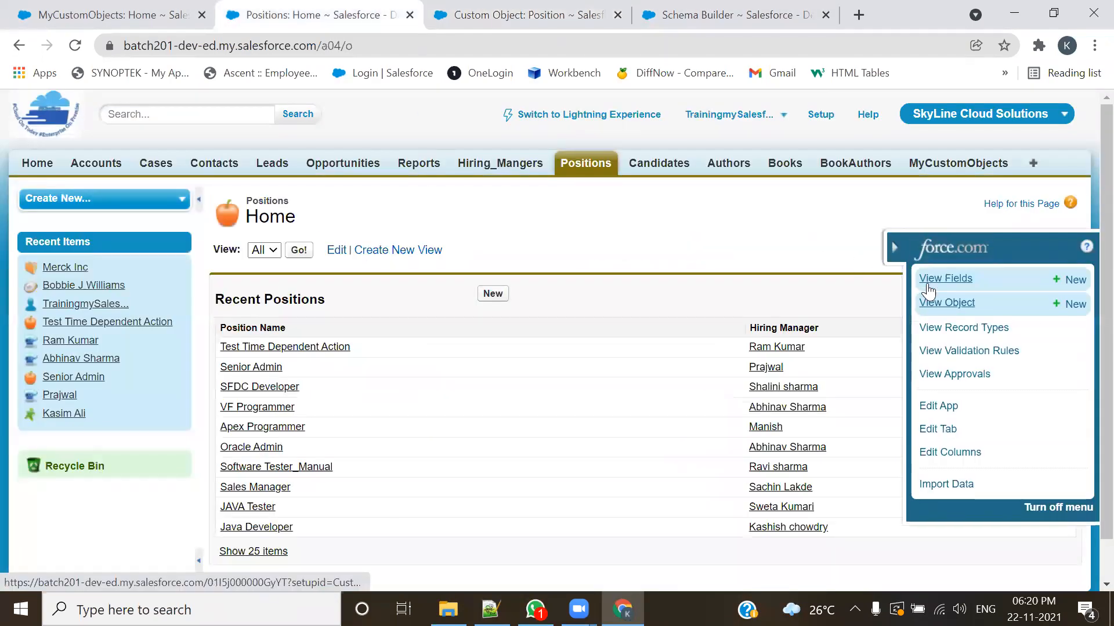
click(934, 303)
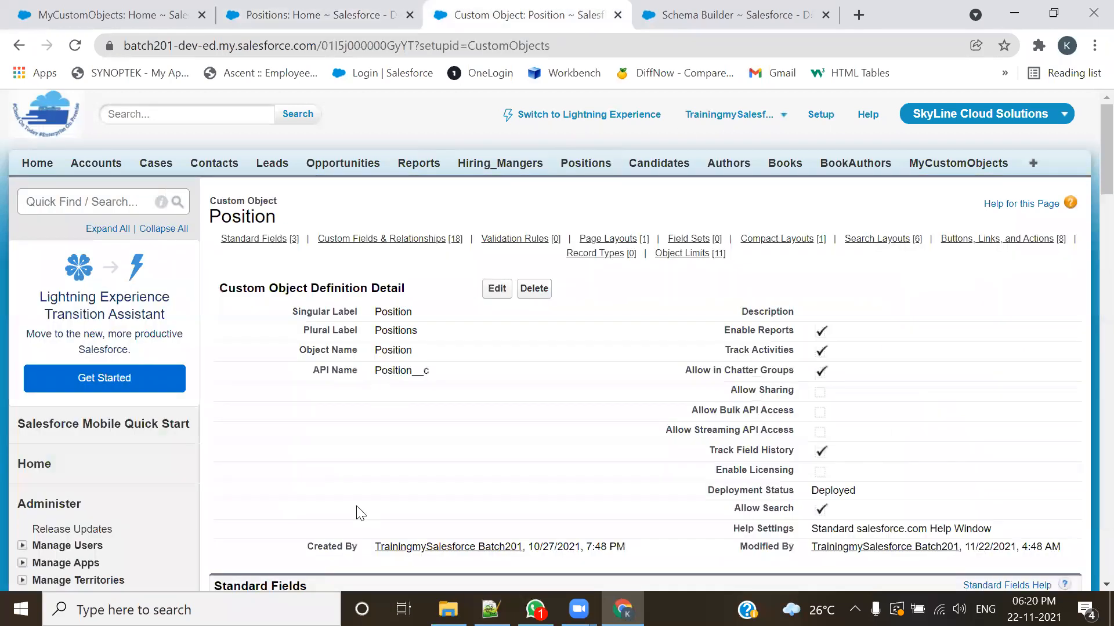
click(494, 289)
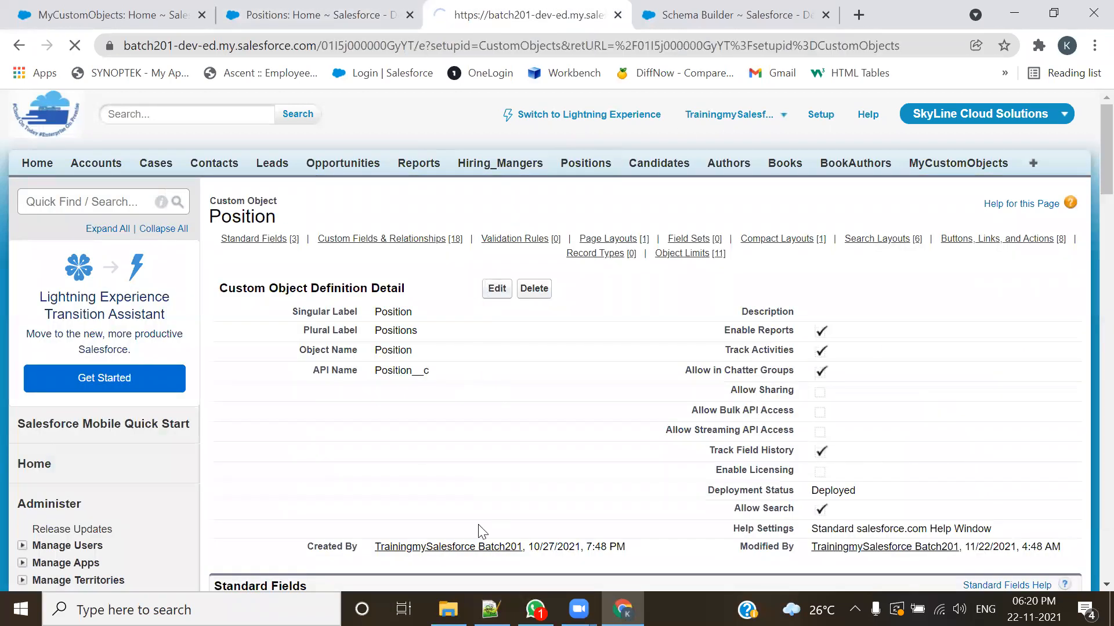
scroll(493, 443, down, 6)
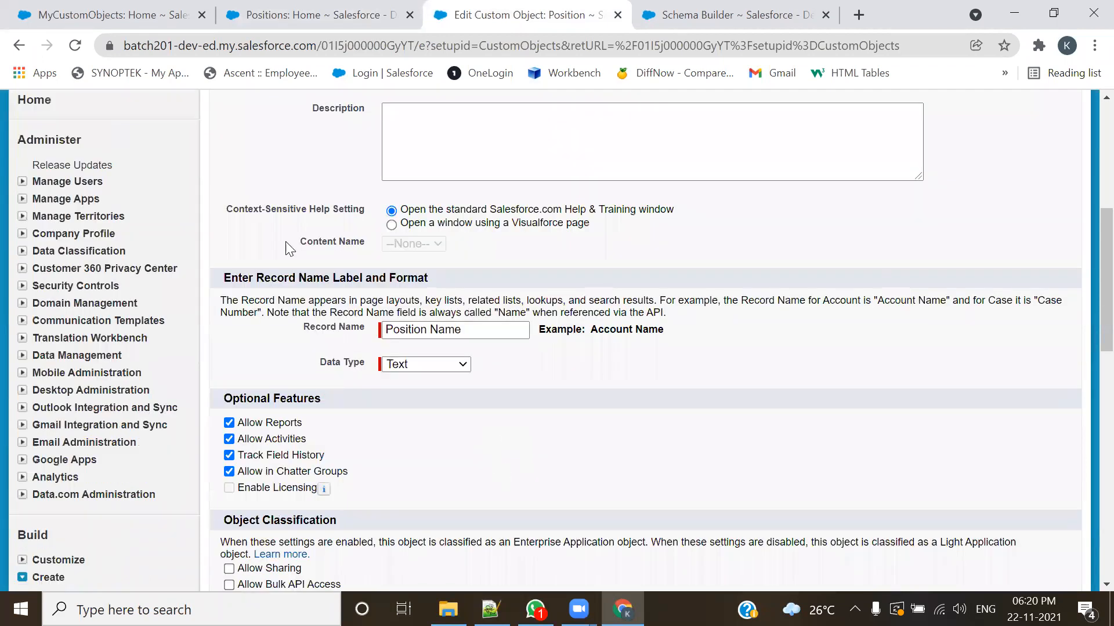
scroll(289, 249, down, 3)
drag(325, 242, 224, 239)
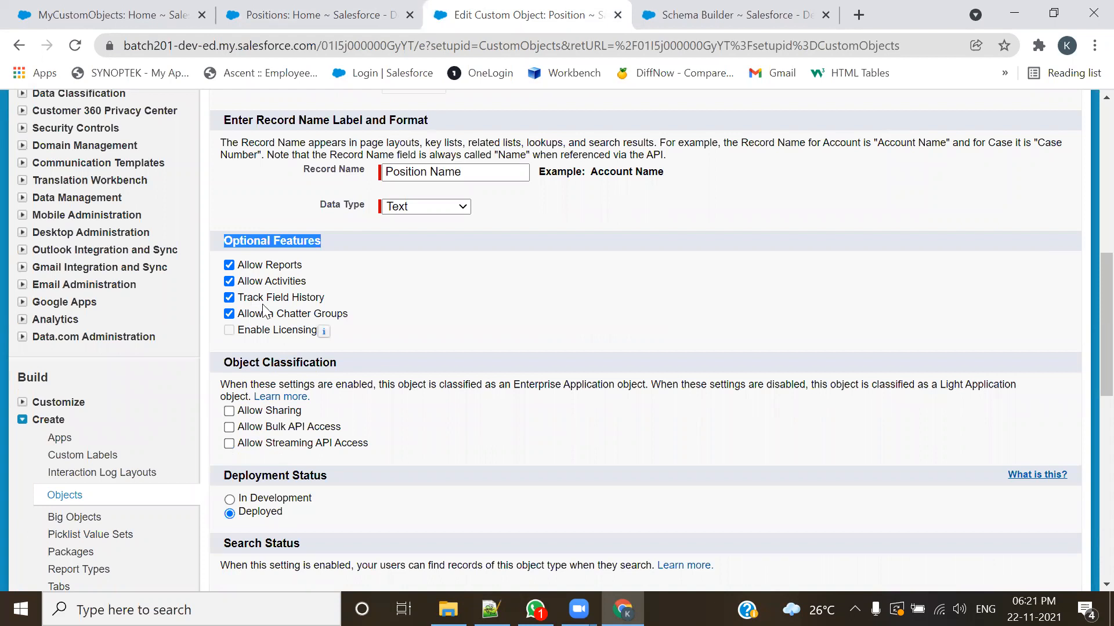
click(230, 288)
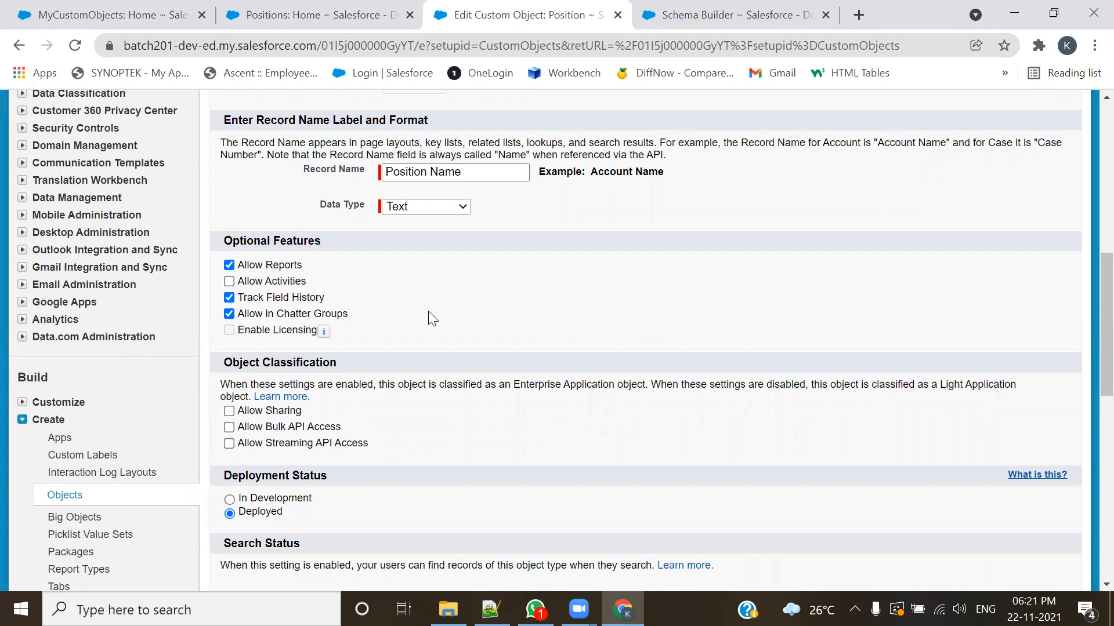
scroll(429, 313, up, 8)
click(489, 171)
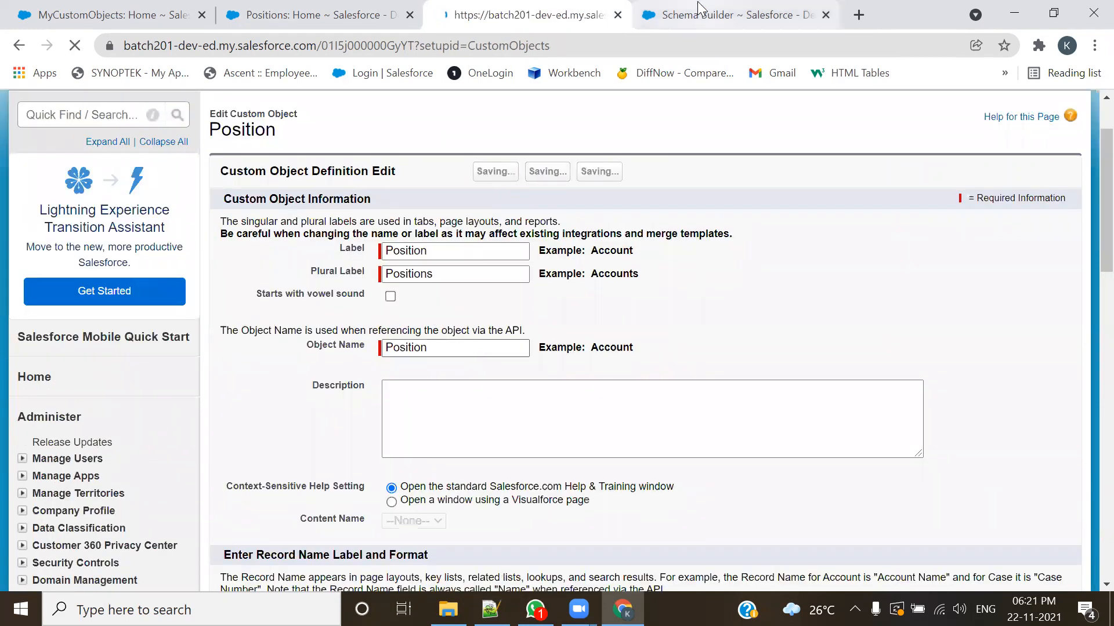
Step: Reload Schema Builder with the updated Position definition and reposition the Position box midway between Task and Event
click(702, 14)
click(75, 45)
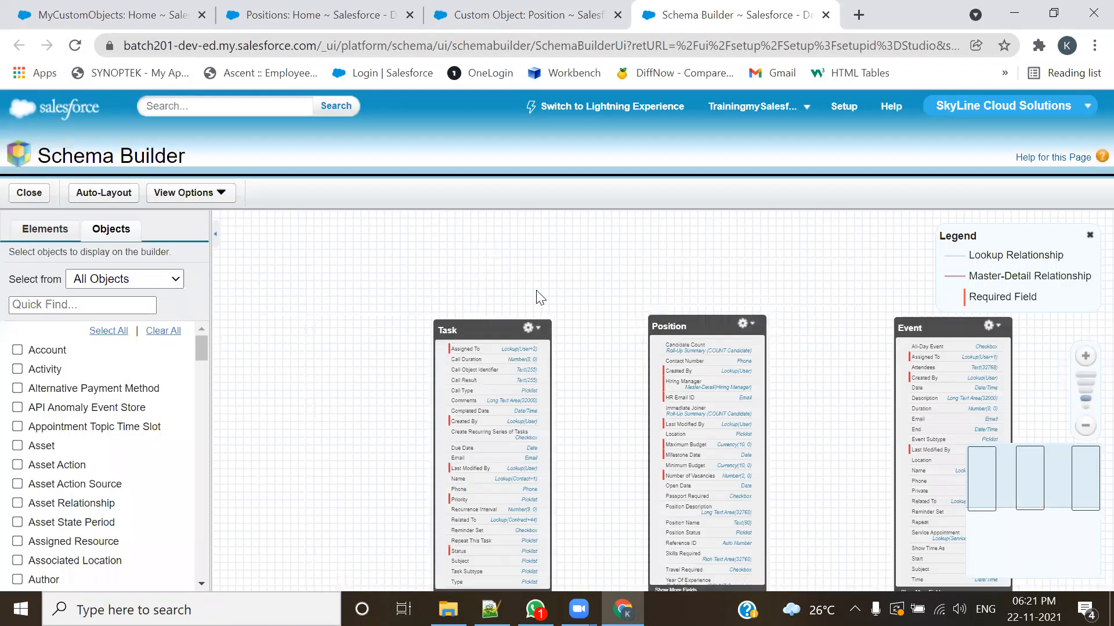
drag(576, 383, 460, 323)
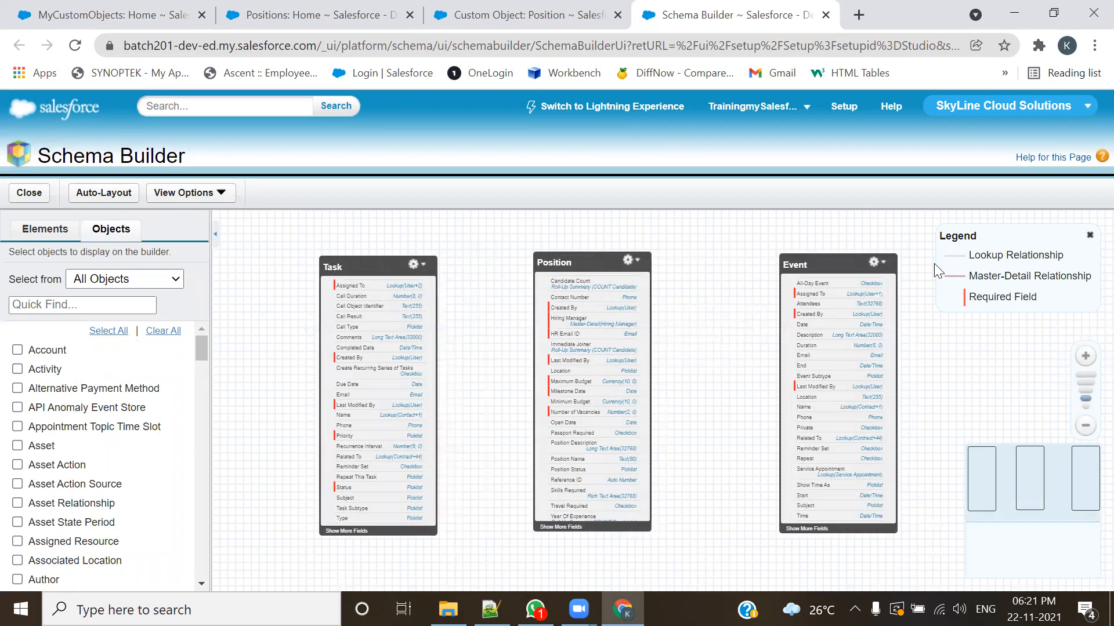
mouse_move(566, 260)
mouse_down()
mouse_move(593, 284)
mouse_move(564, 257)
mouse_move(584, 251)
mouse_up()
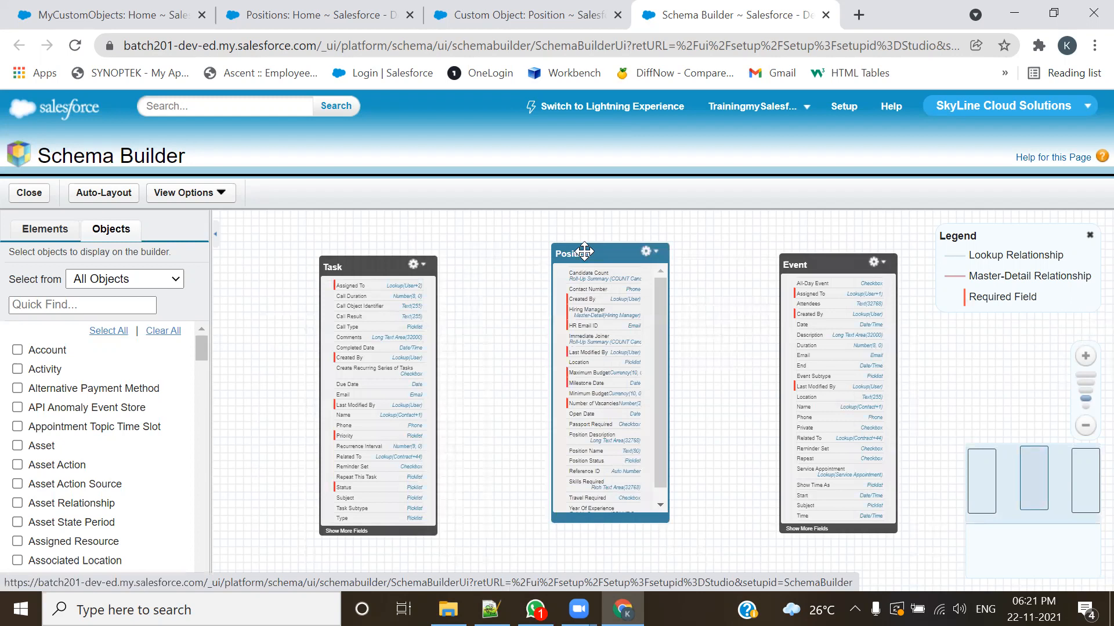
drag(584, 251, 590, 271)
mouse_move(587, 265)
mouse_down()
mouse_move(434, 274)
mouse_move(803, 271)
mouse_move(583, 266)
mouse_move(582, 256)
mouse_up()
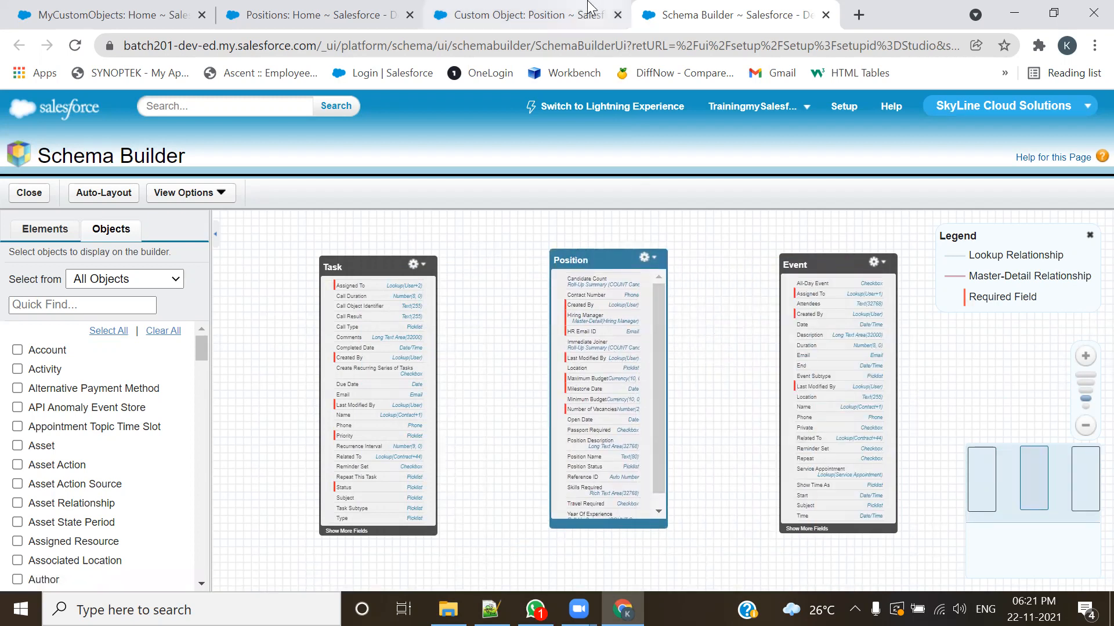
Step: Open the Position object's definition for editing and examine the Allow Activities and Allow Reports options
click(510, 15)
click(500, 294)
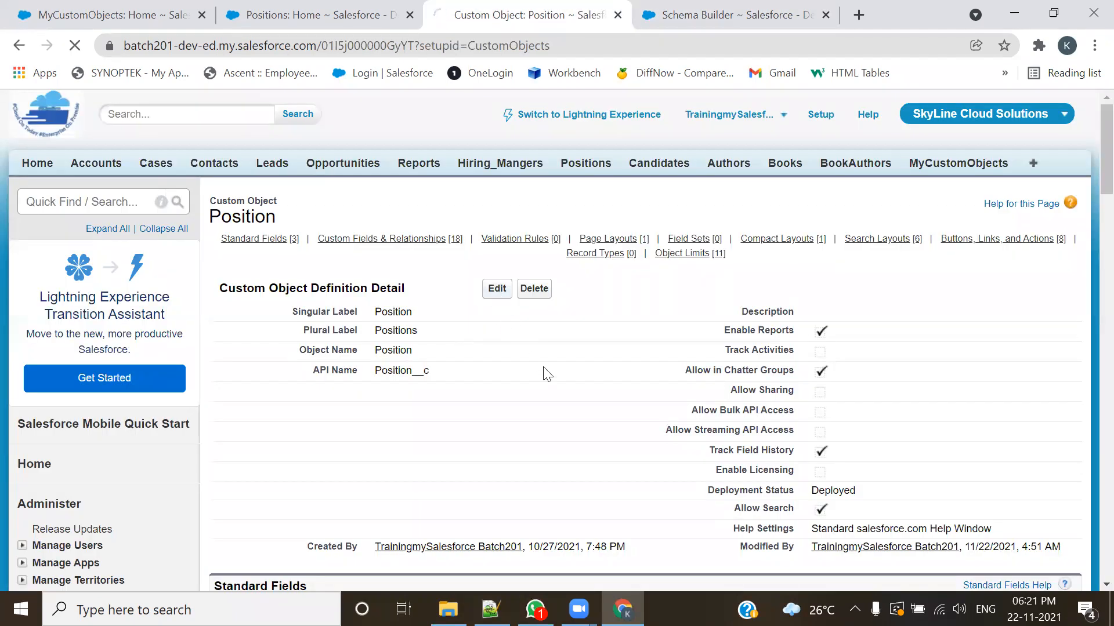
scroll(546, 351, down, 2)
scroll(546, 351, down, 4)
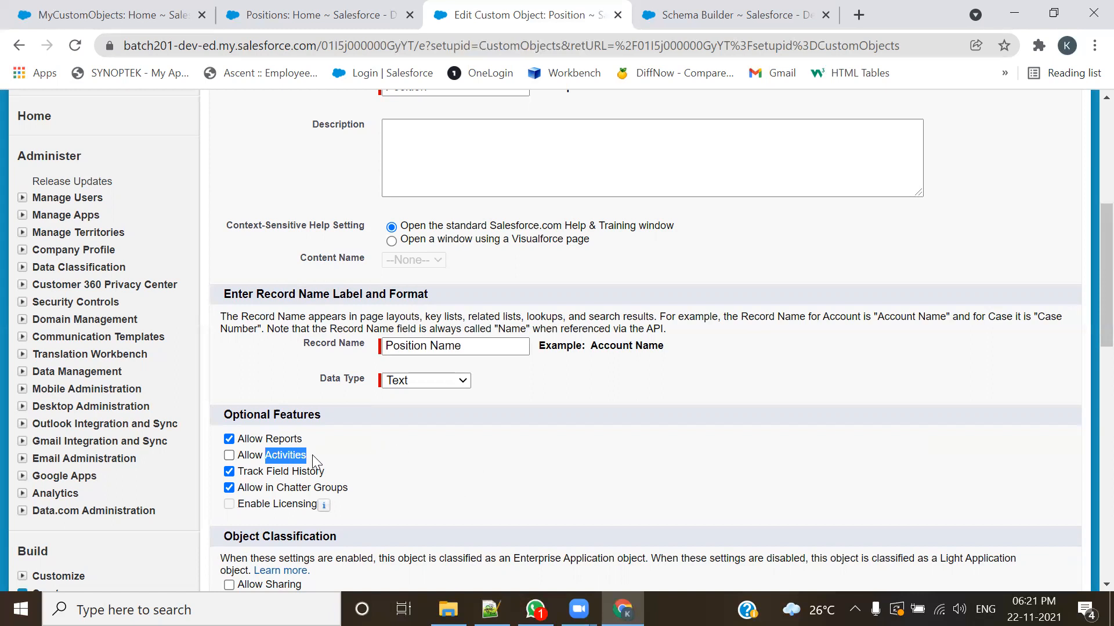
double_click(302, 439)
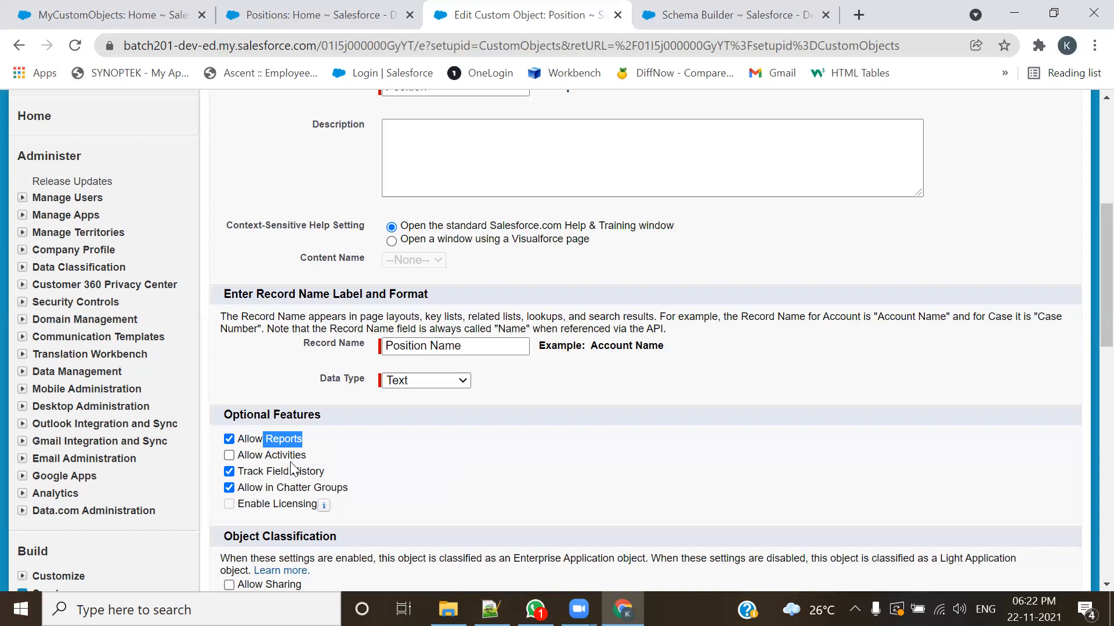
Step: Turn on Allow Activities in the Position object's Optional Features and accept the page layout notice
click(229, 456)
click(705, 158)
click(427, 473)
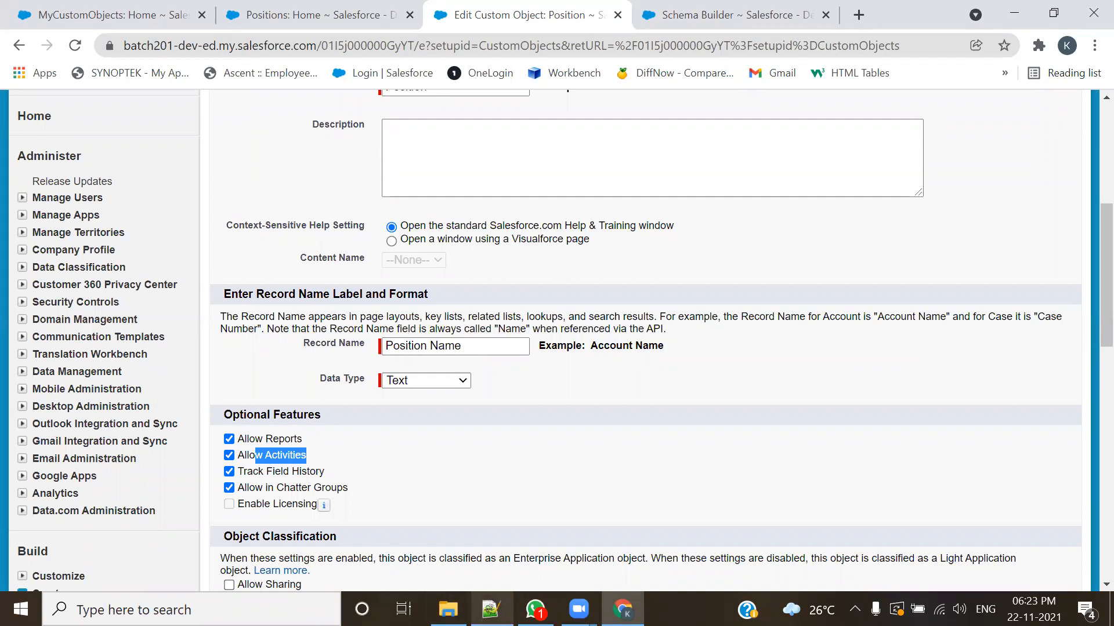
Step: Save the Position object's definition with Allow Activities enabled
click(491, 610)
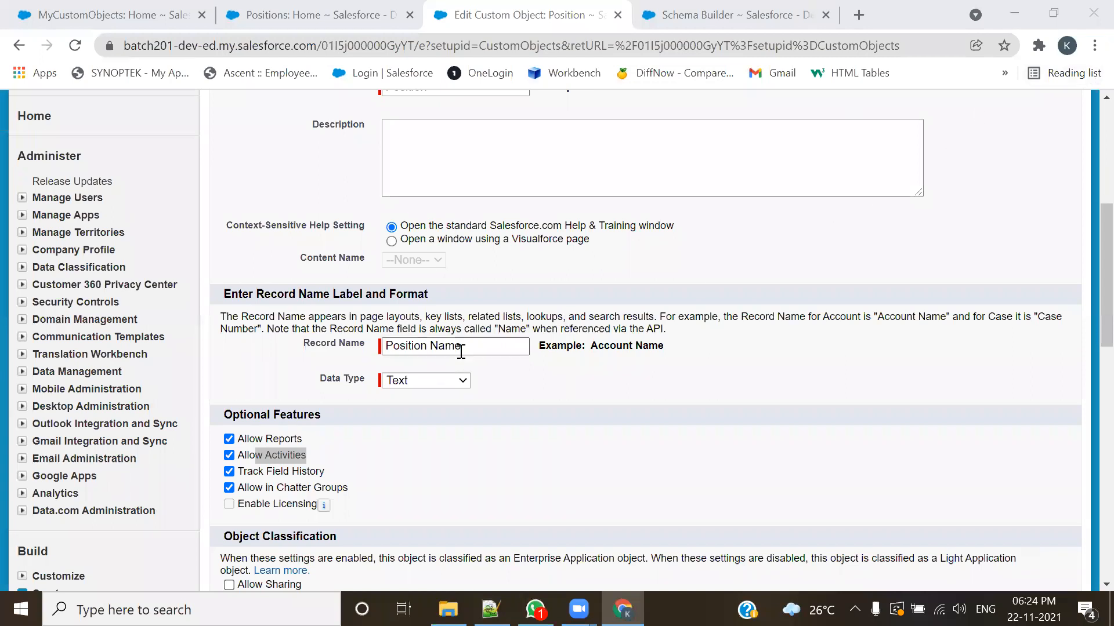
click(340, 457)
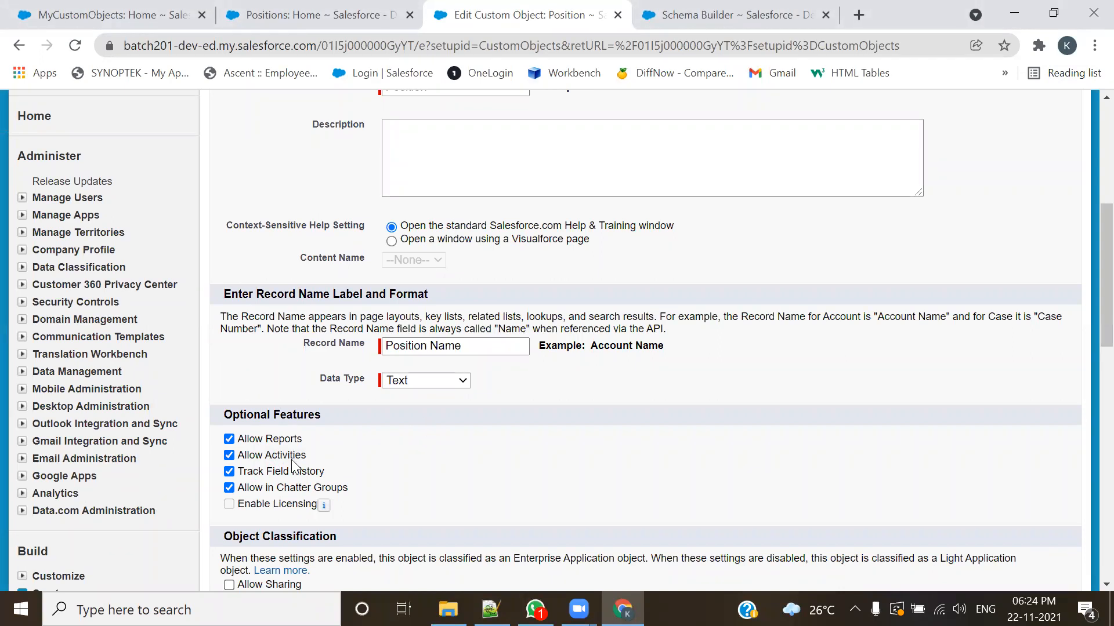
scroll(386, 452, up, 5)
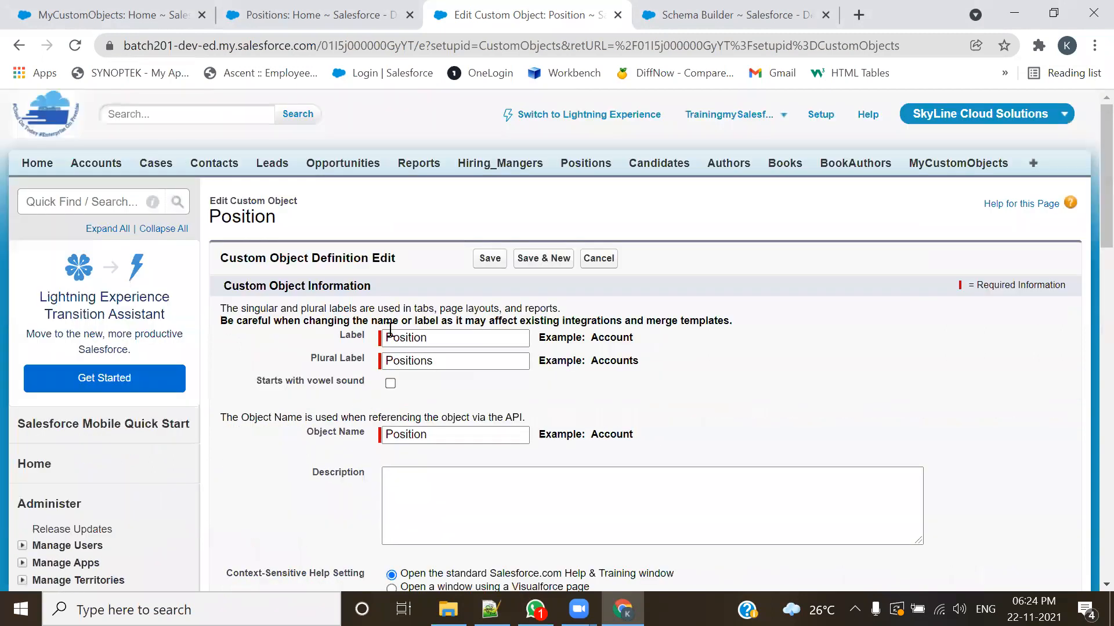
click(490, 259)
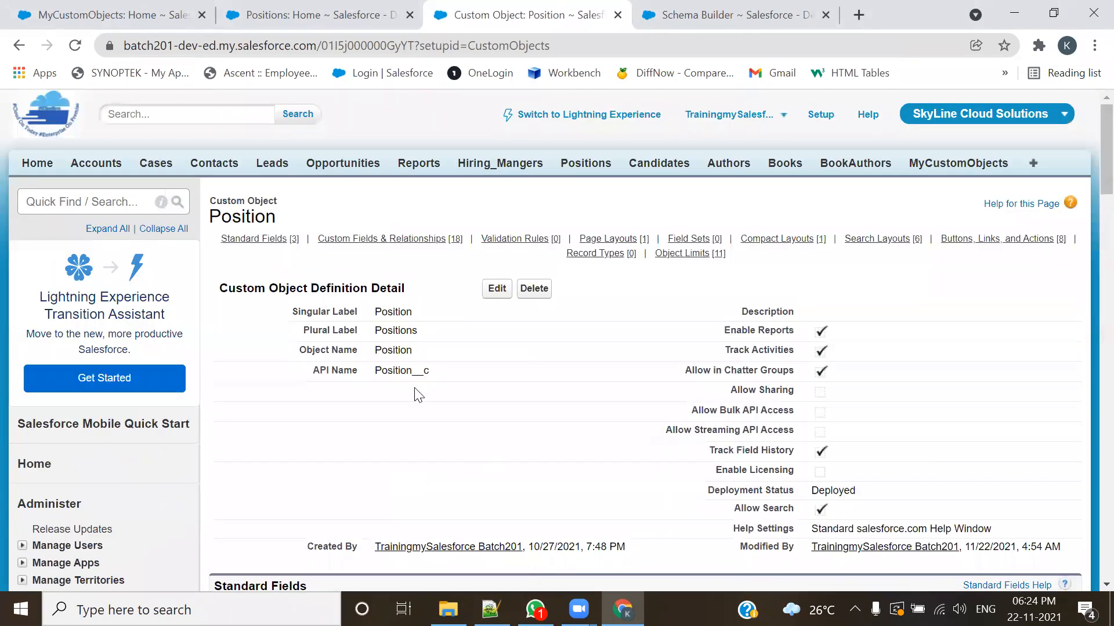
Step: Open the New Position Creation Notification Template from the classic email templates under Communication Templates
scroll(182, 355, down, 7)
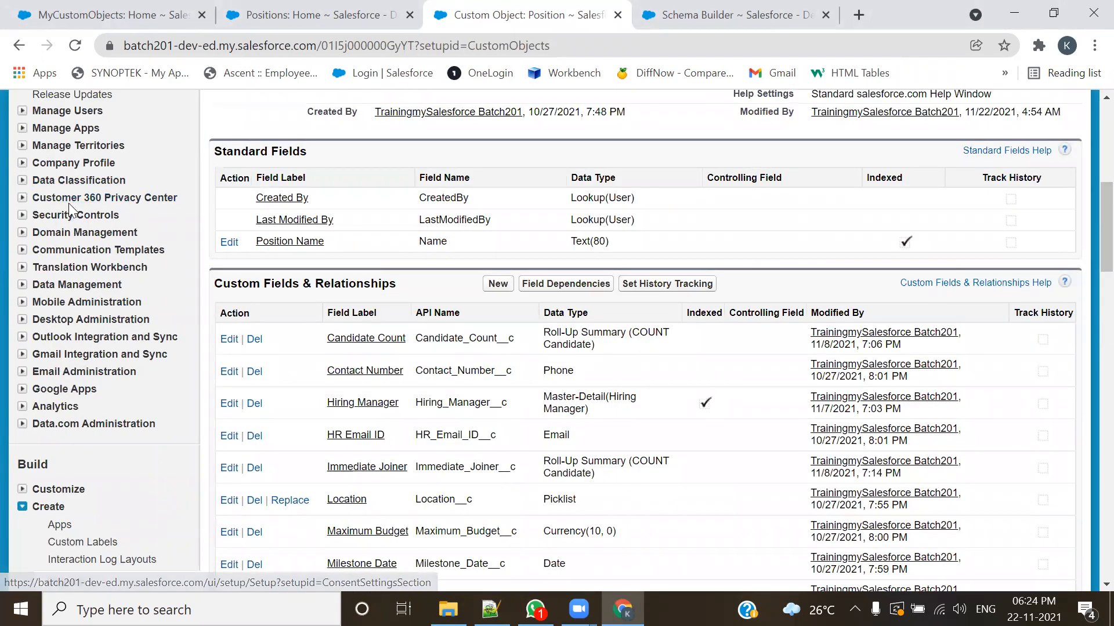
click(22, 251)
click(81, 286)
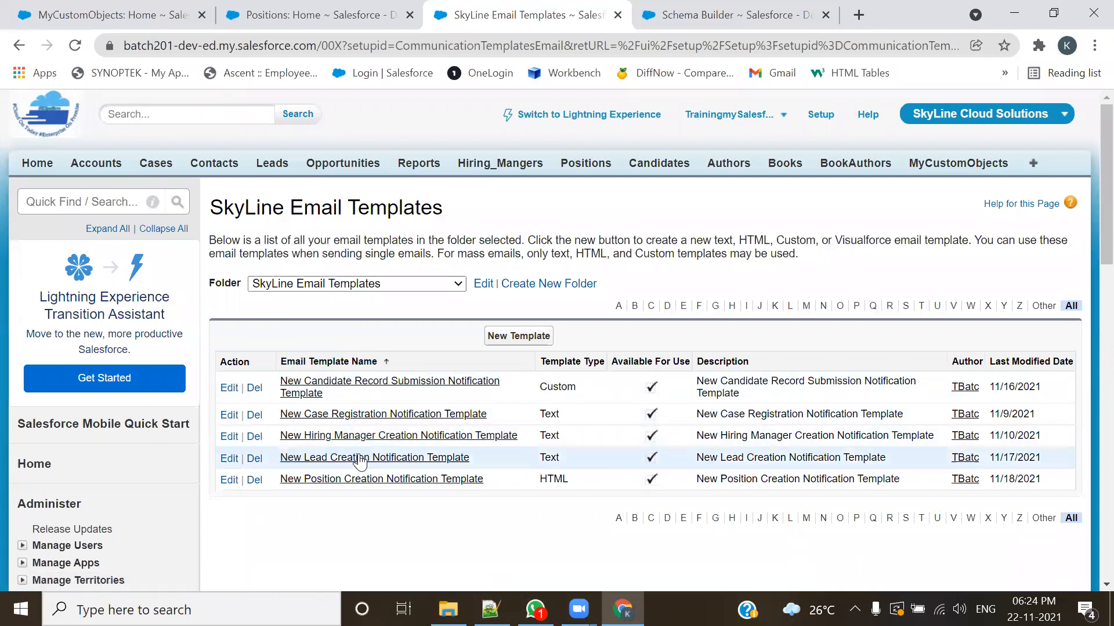
click(371, 485)
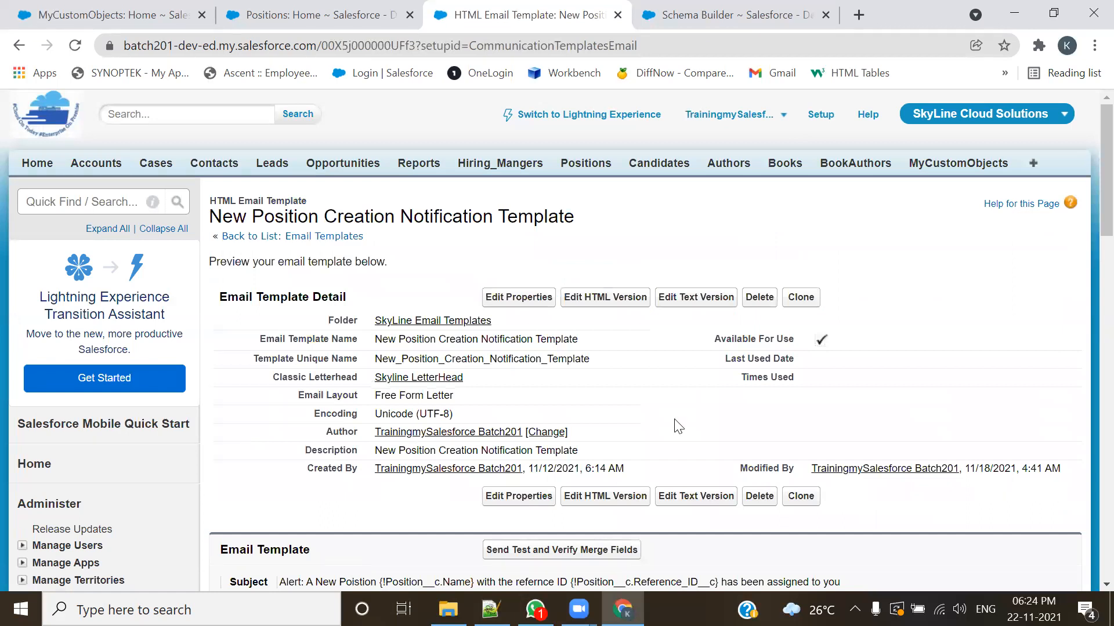
Step: Examine the template's HTML preview and its Position merge fields, from Hiring Manager and Reference ID to Number of Vacancies
scroll(449, 405, down, 5)
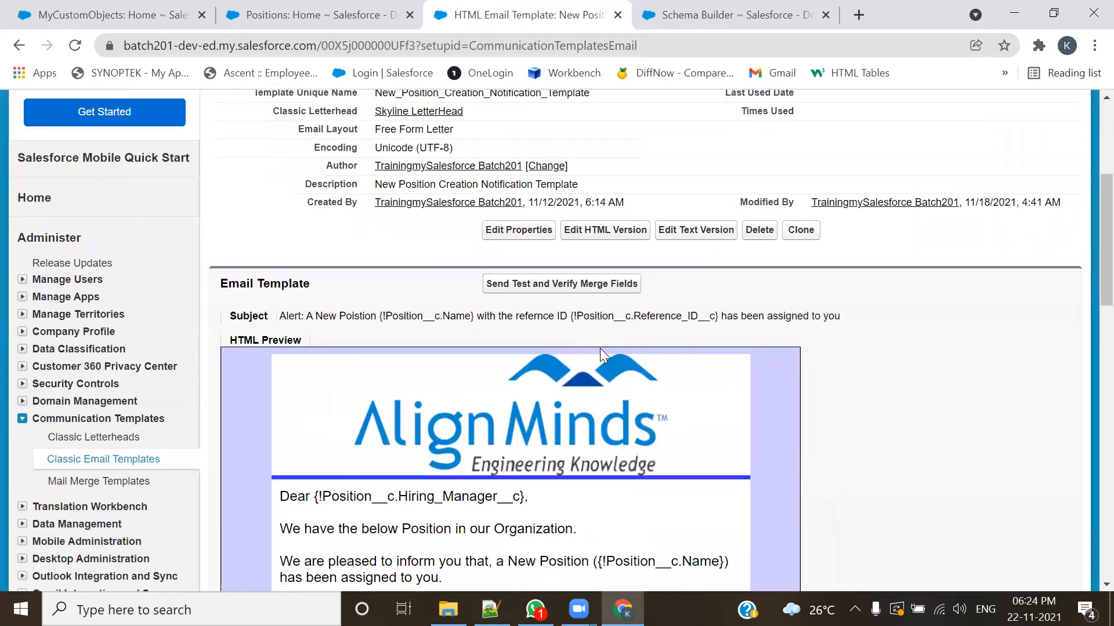
scroll(609, 372, down, 2)
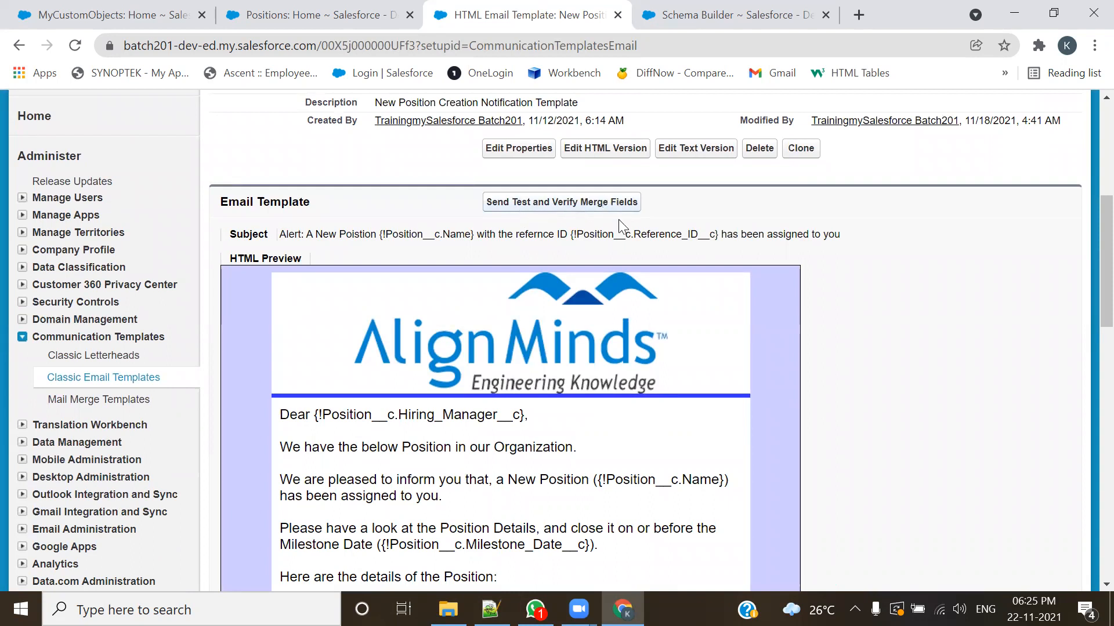
scroll(651, 393, down, 3)
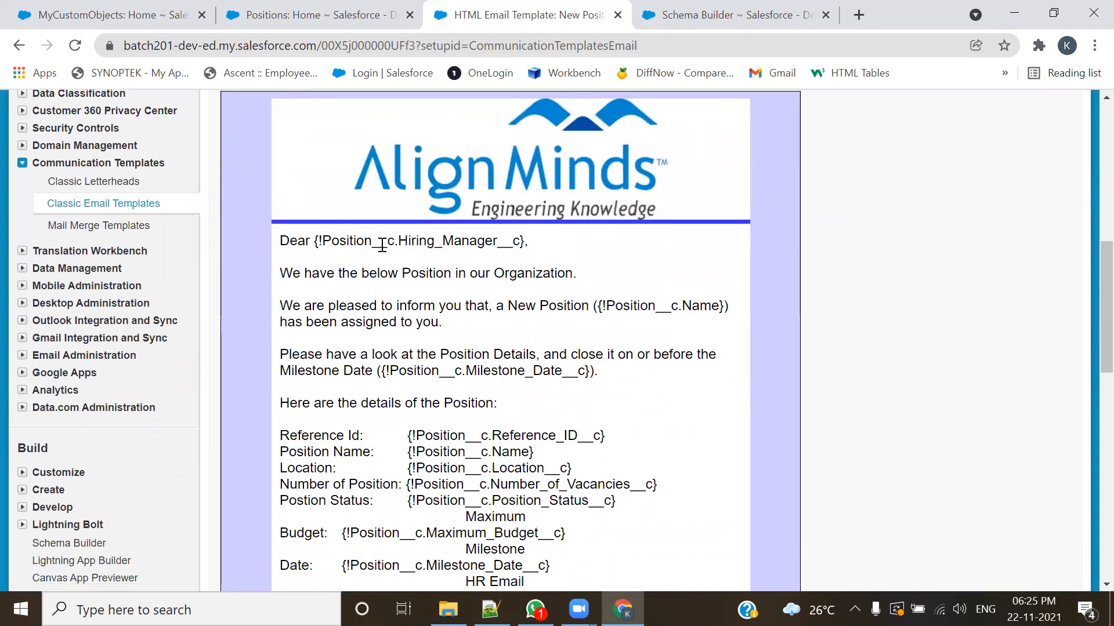
drag(399, 241, 521, 241)
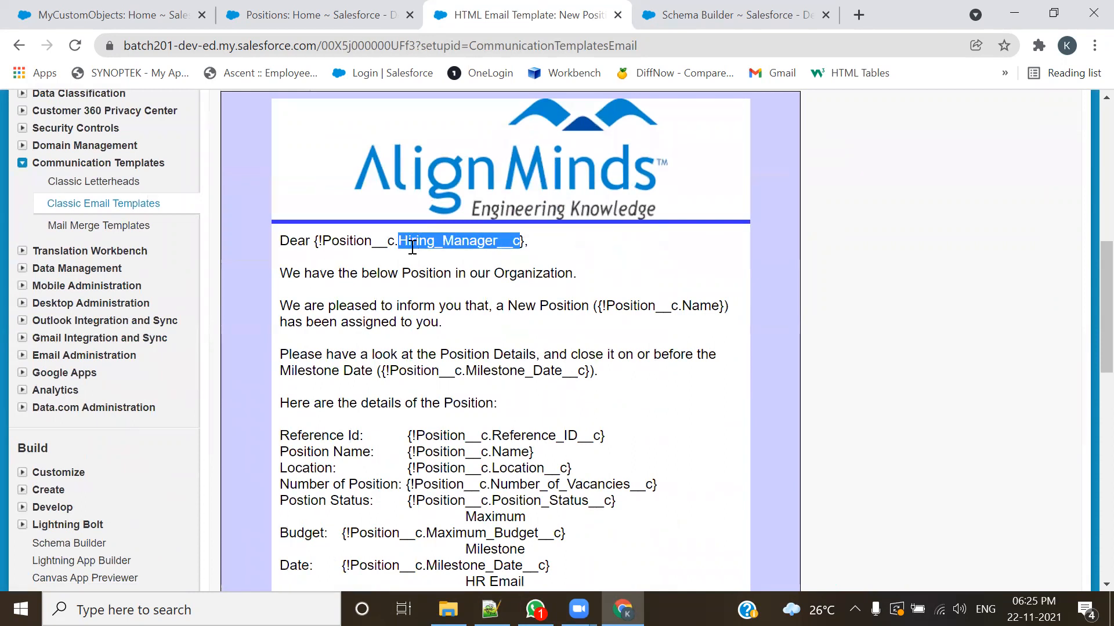
scroll(547, 452, down, 3)
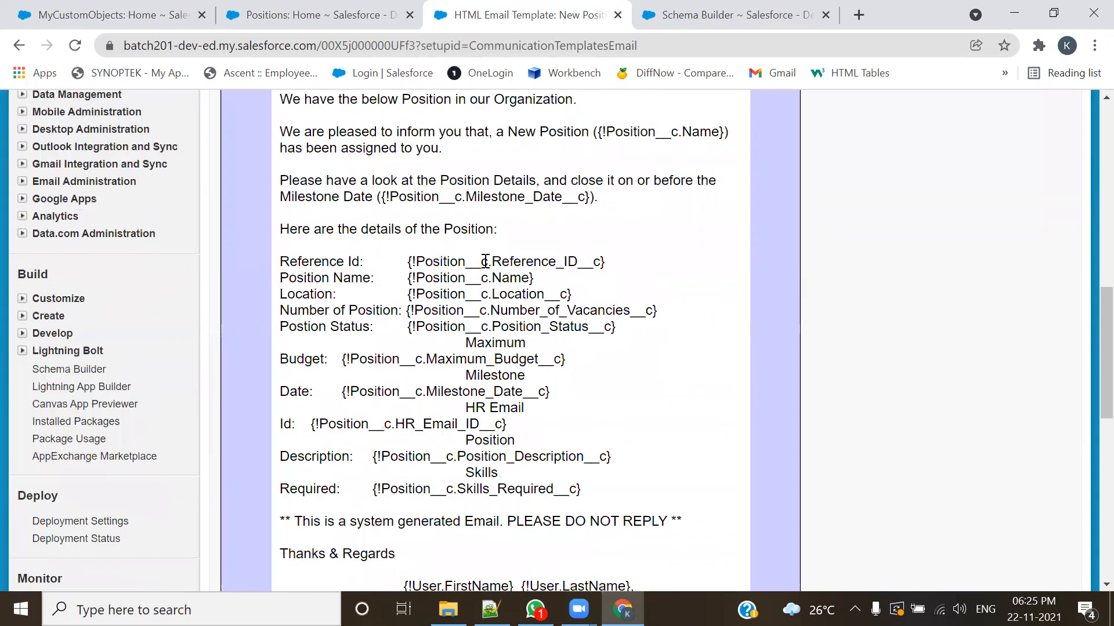
double_click(502, 260)
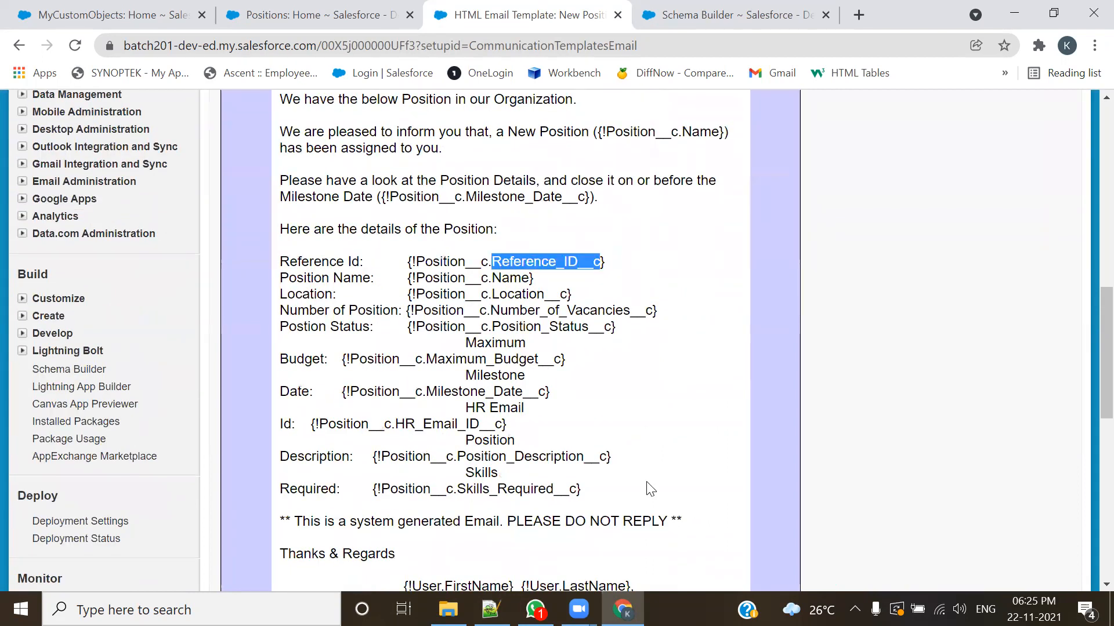
double_click(508, 279)
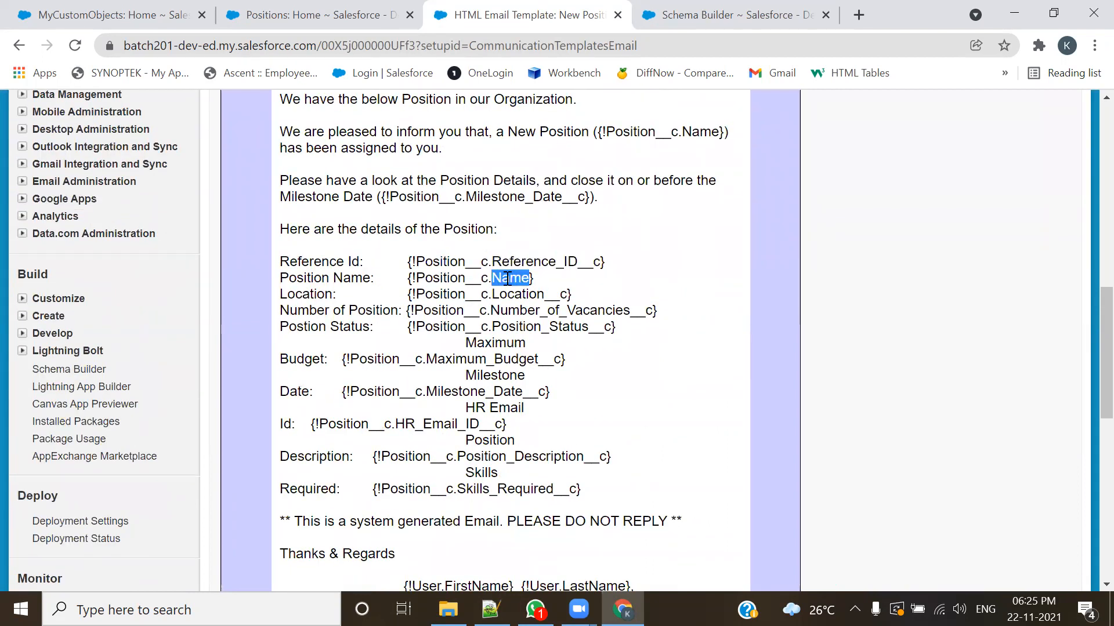
double_click(509, 295)
double_click(511, 310)
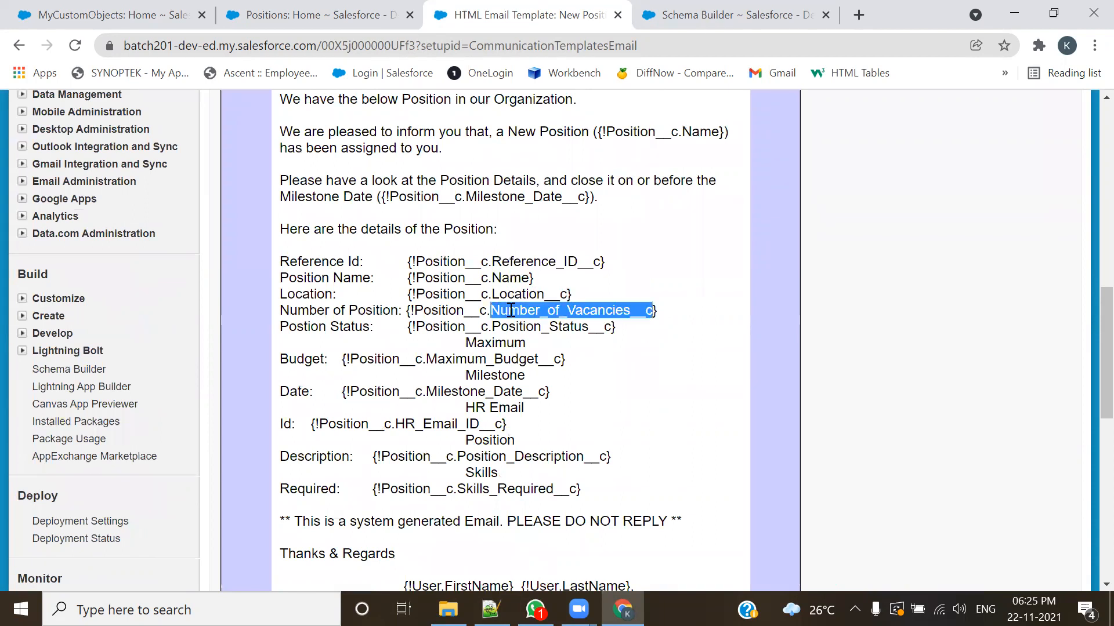
click(575, 391)
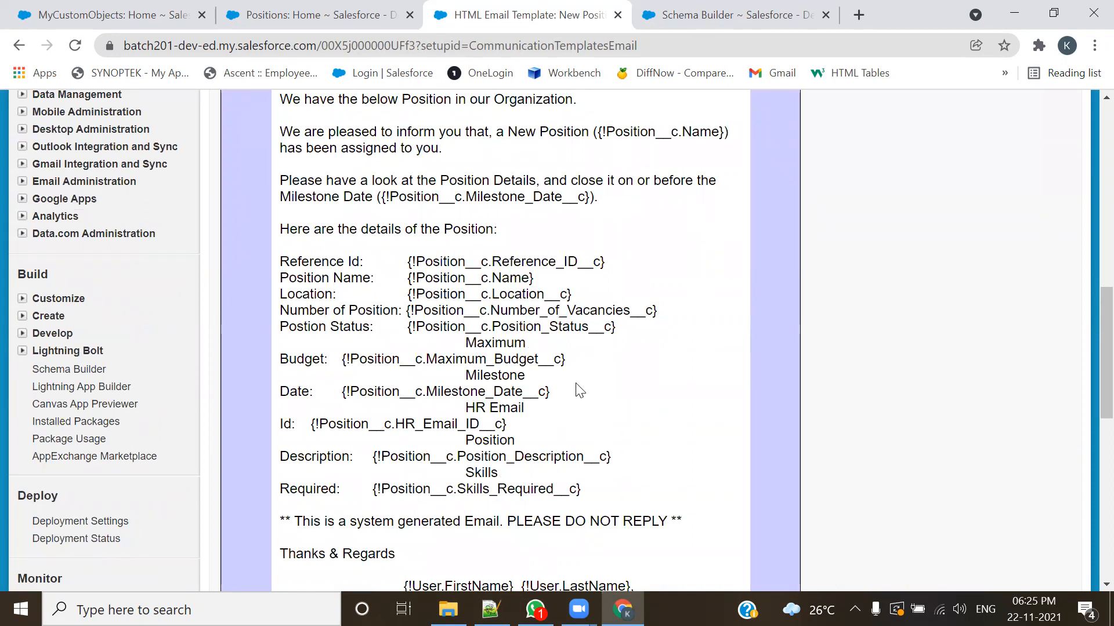
Step: Examine the merge field syntax in the template body, focusing on the opening and closing braces around the Position fields
drag(628, 330, 405, 328)
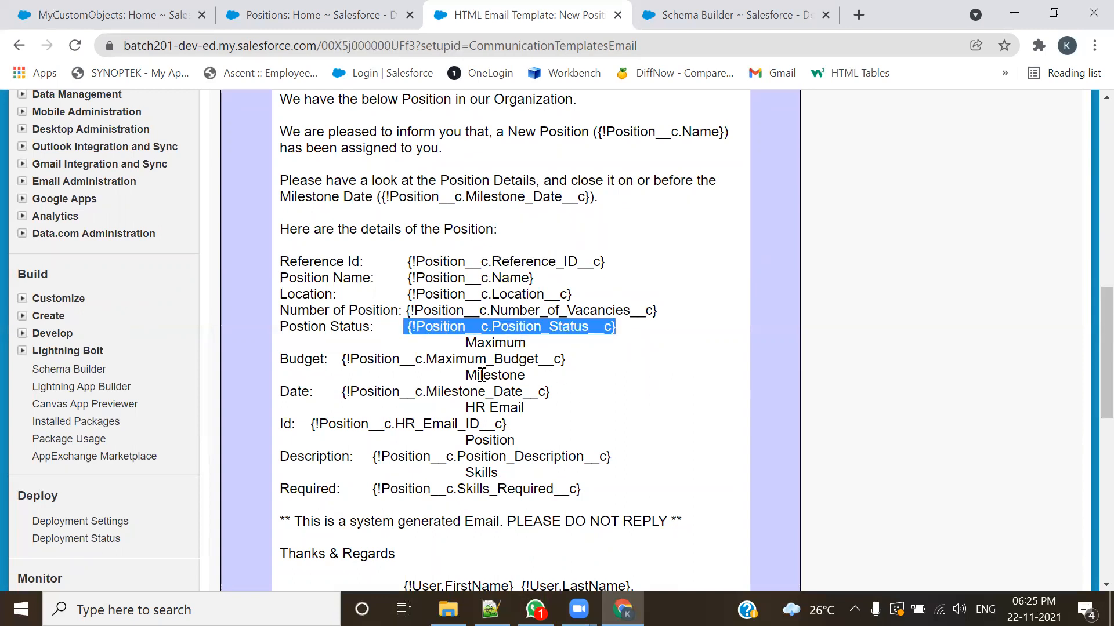
click(399, 346)
drag(405, 262, 415, 265)
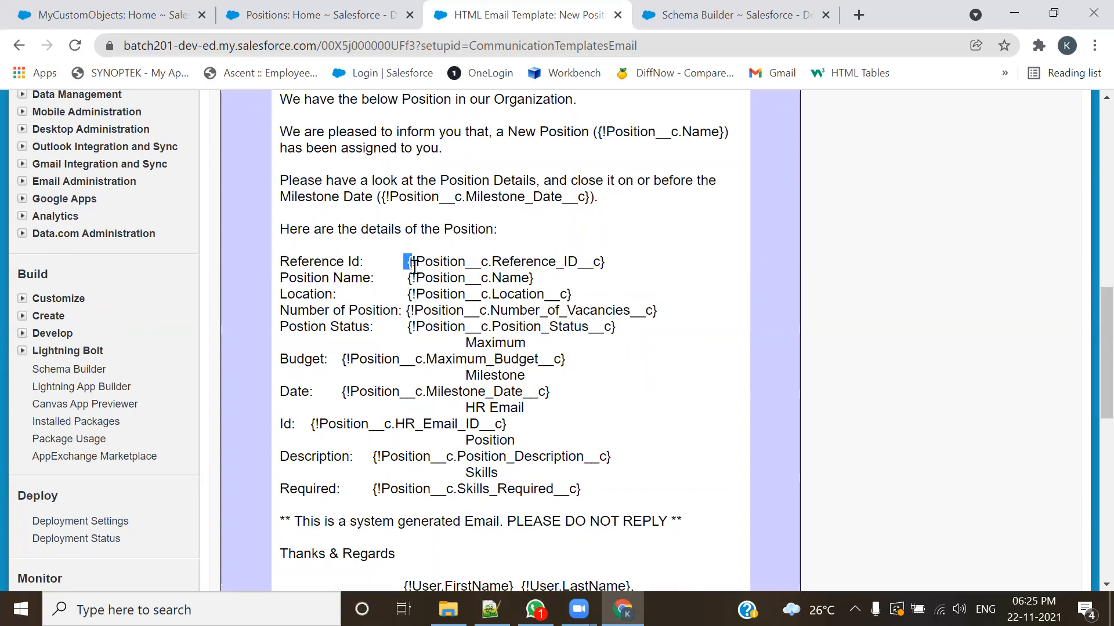
click(394, 237)
drag(381, 199, 391, 199)
drag(405, 262, 416, 262)
drag(607, 262, 598, 257)
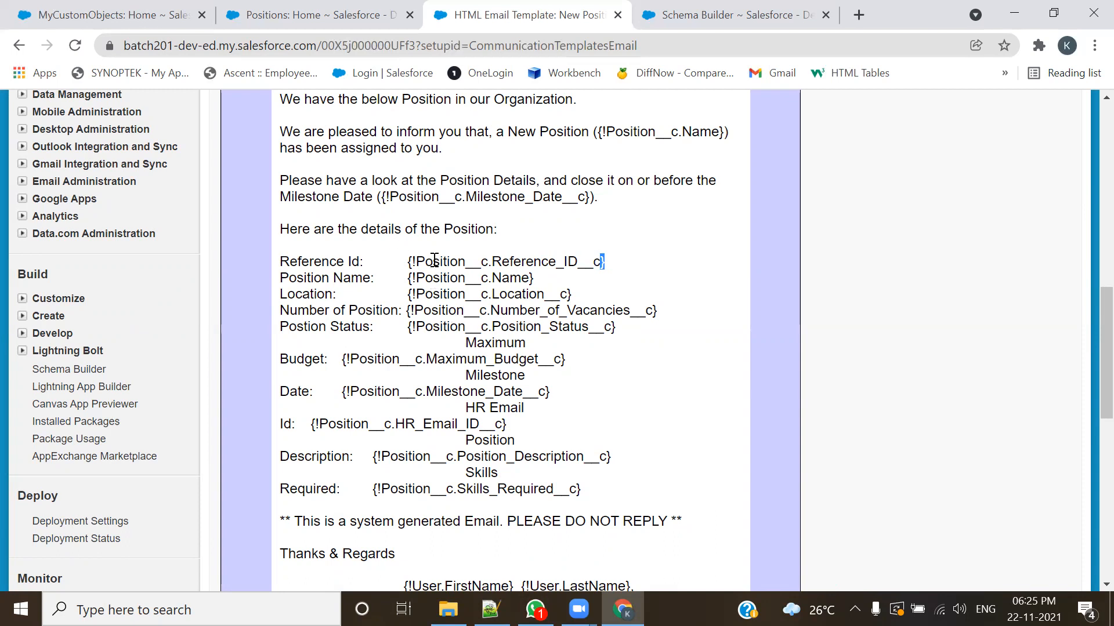
drag(404, 264, 417, 262)
click(406, 262)
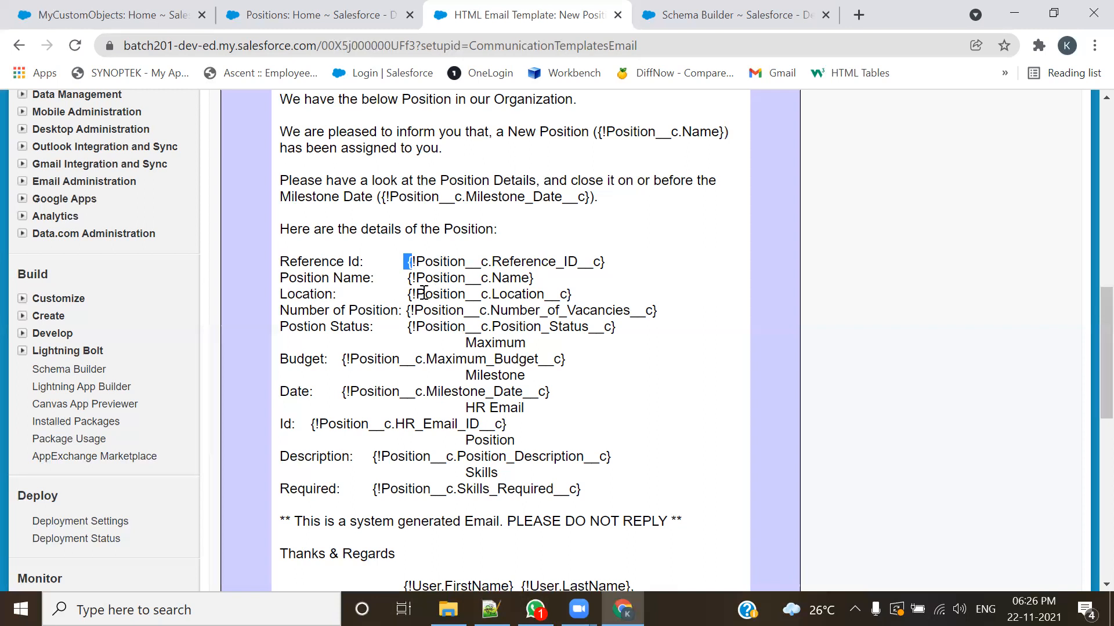
drag(415, 283, 404, 279)
scroll(447, 352, up, 3)
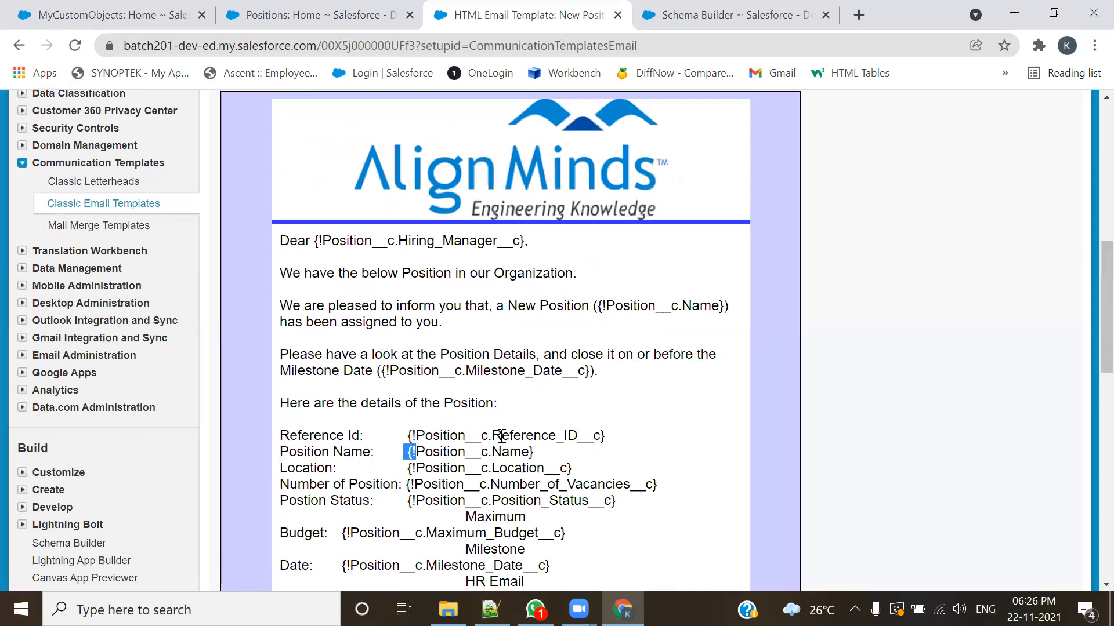
scroll(470, 383, down, 1)
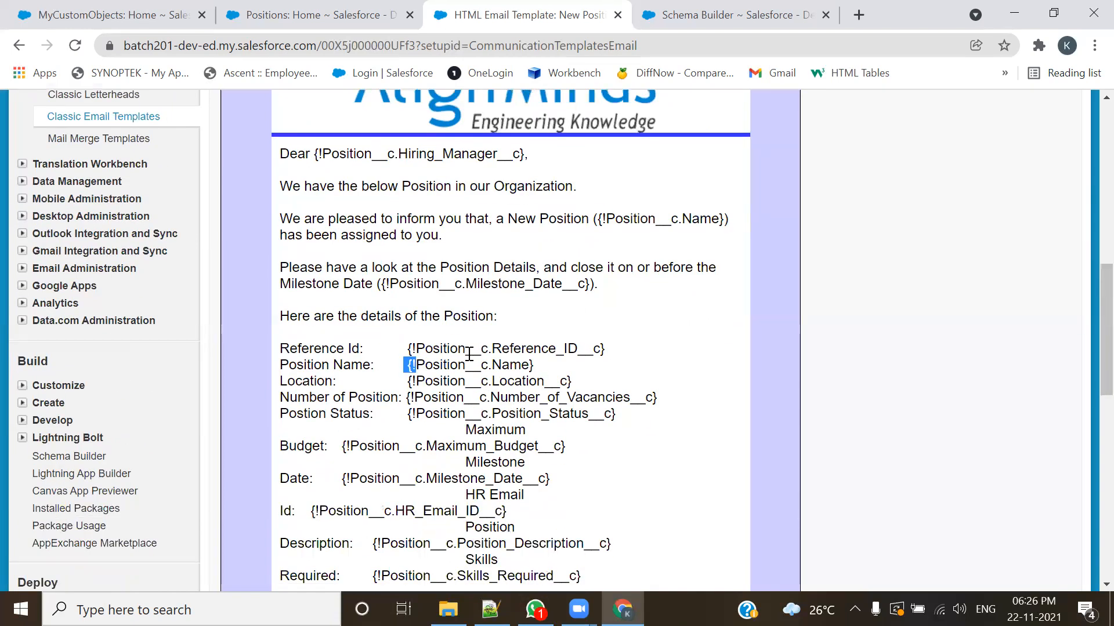
scroll(441, 446, up, 4)
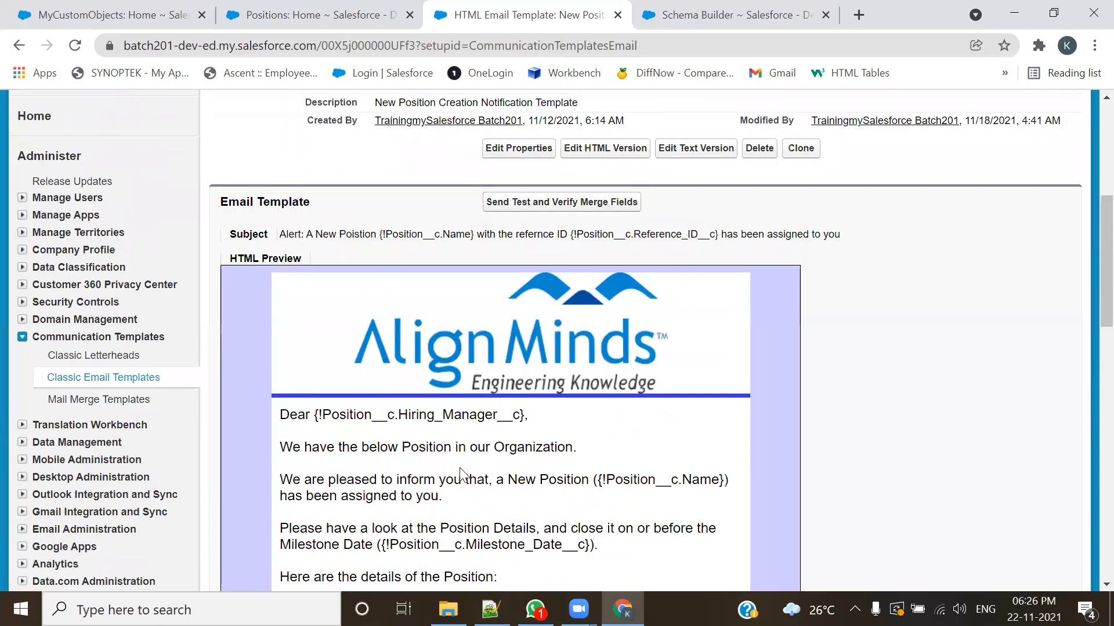
Step: Send a test of the template related to the Position record Senior Admin, with the email preview sent to the prefilled address
click(538, 202)
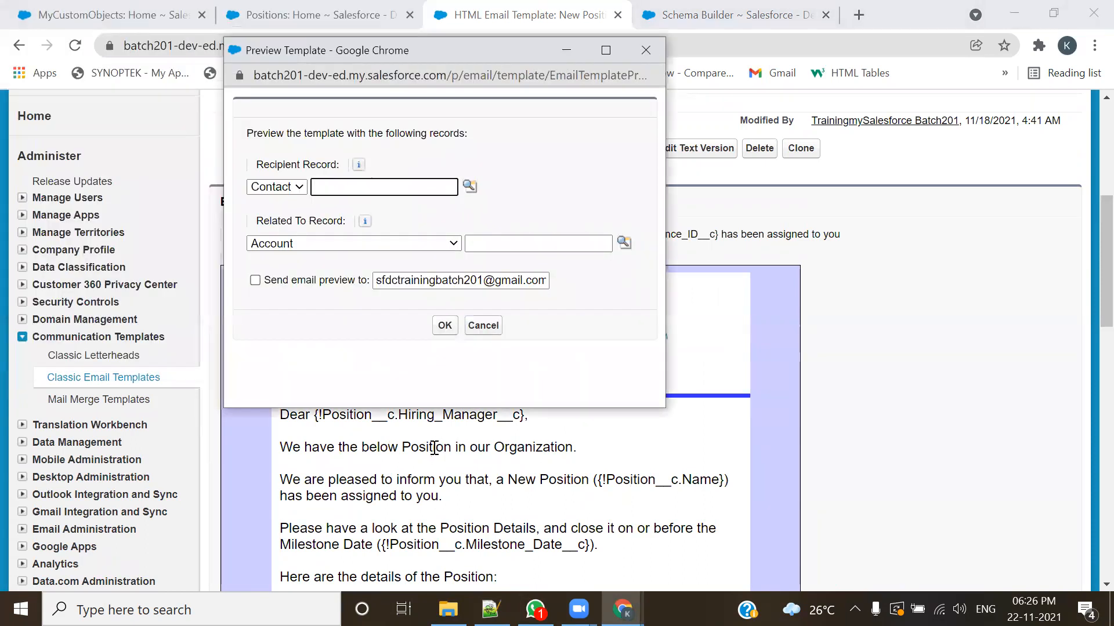
click(432, 244)
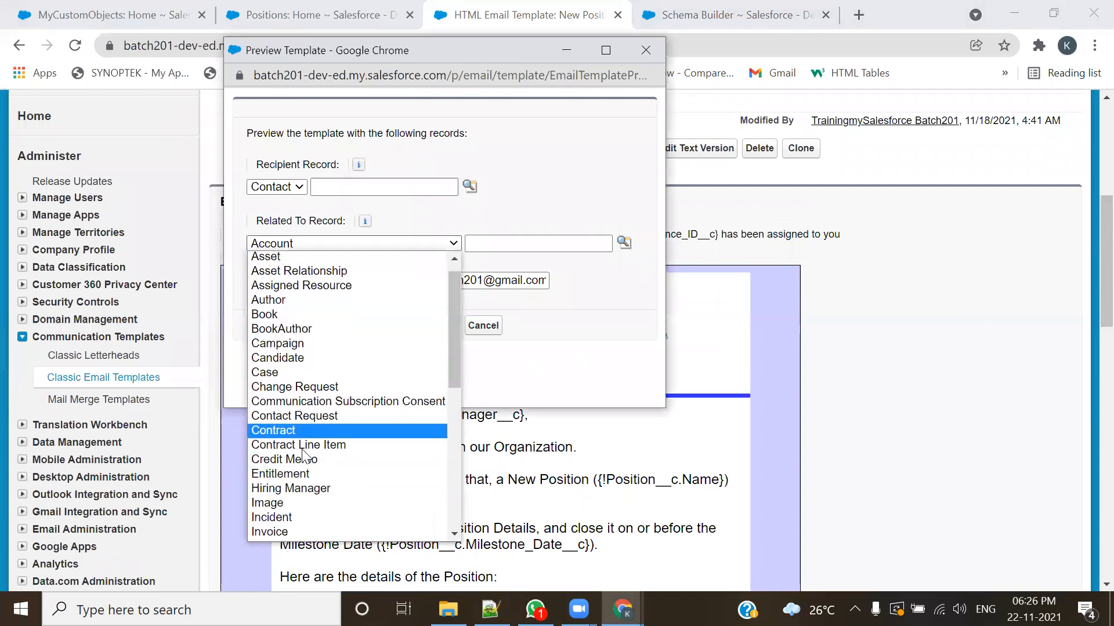
scroll(305, 459, down, 4)
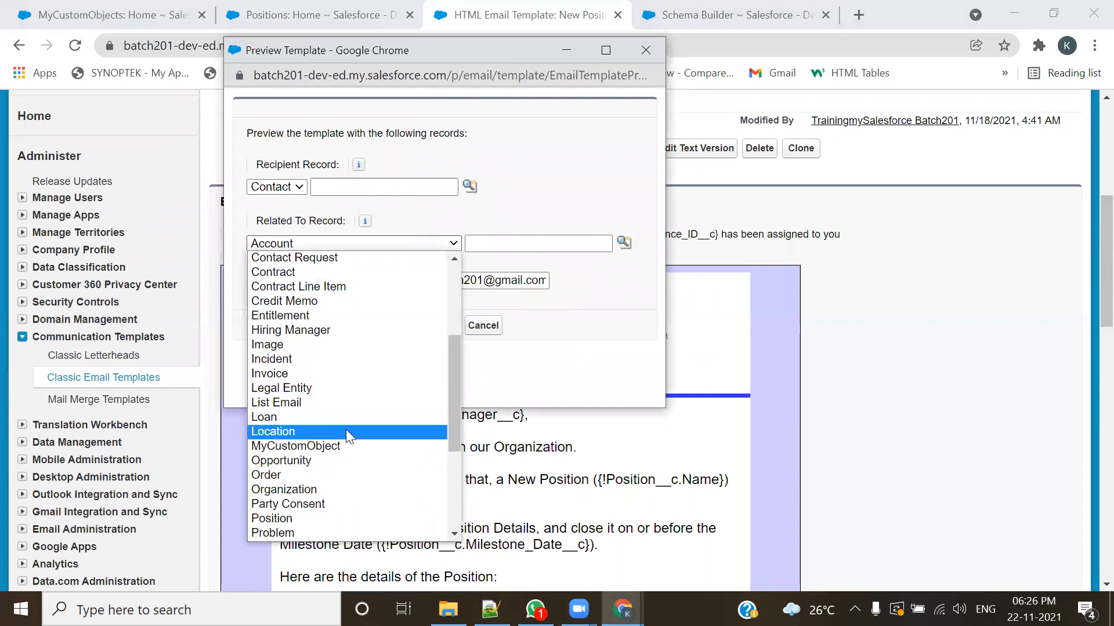
click(281, 518)
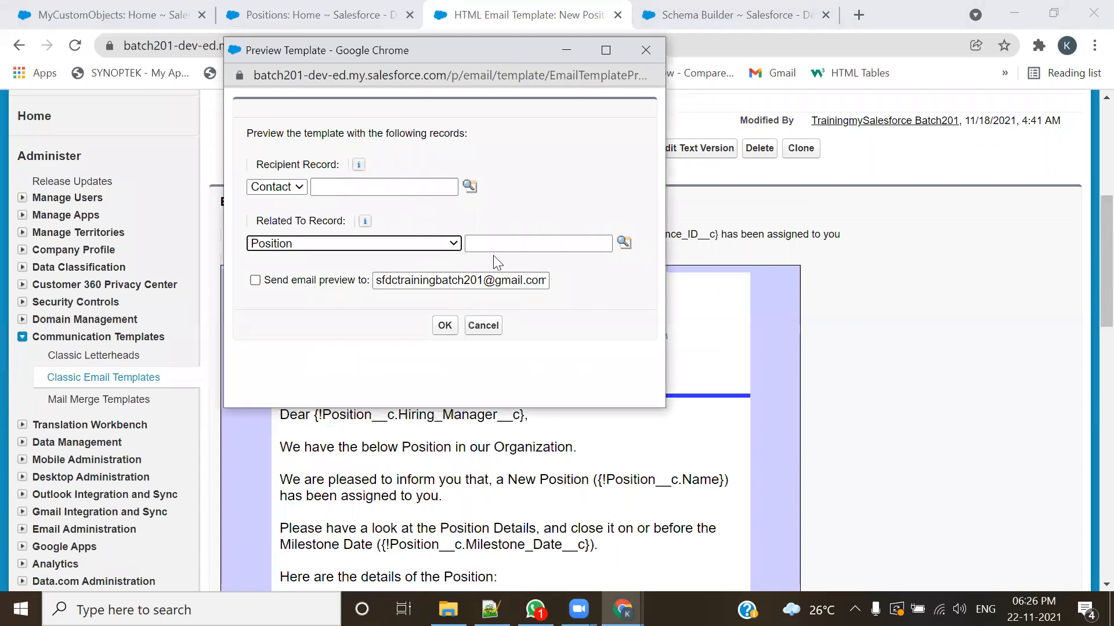
click(624, 243)
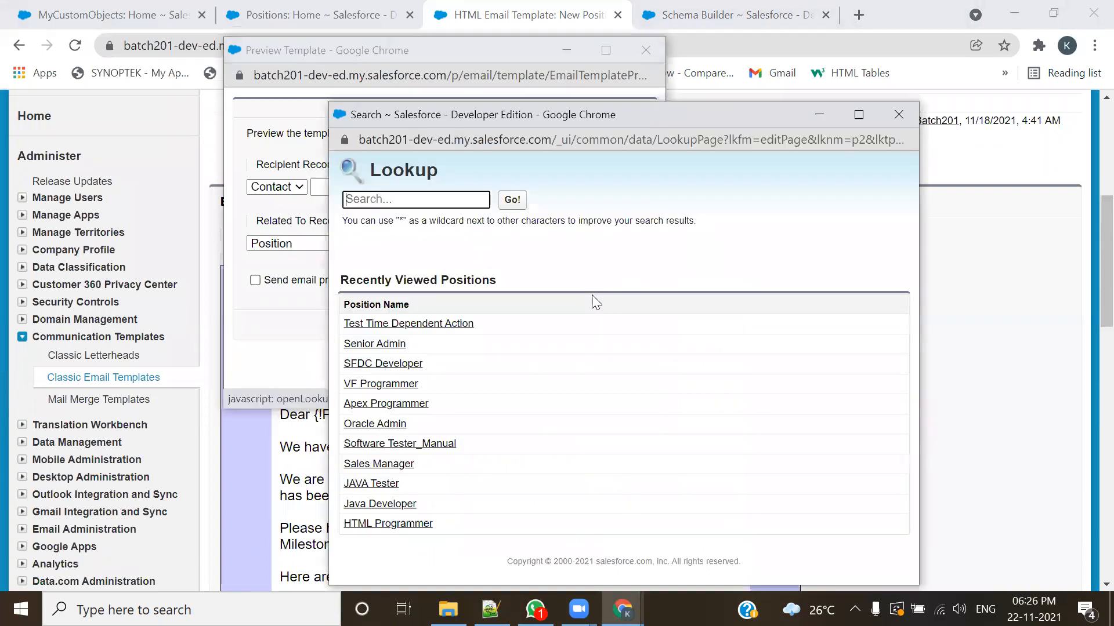
click(399, 350)
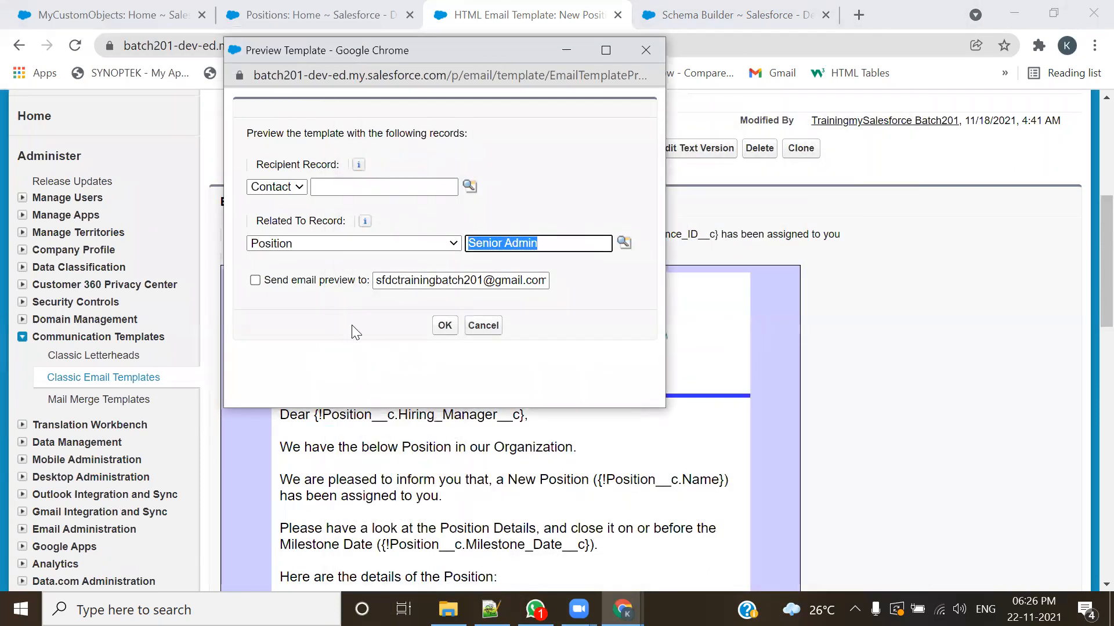
click(255, 280)
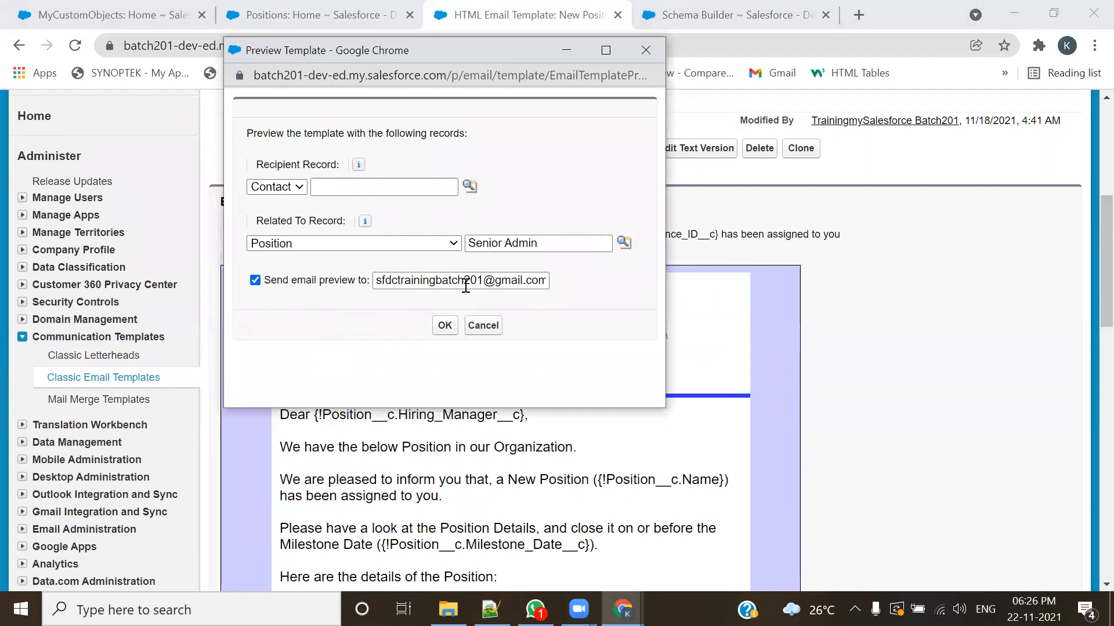
click(446, 329)
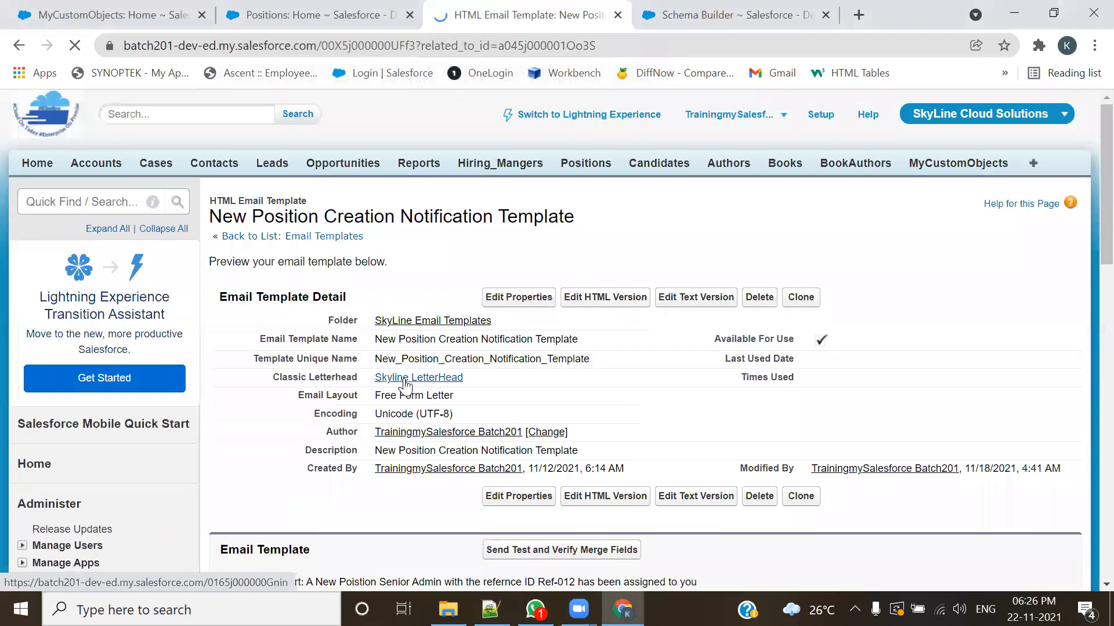
Step: Switch to Gmail in a new browser tab and open the inbox
click(314, 14)
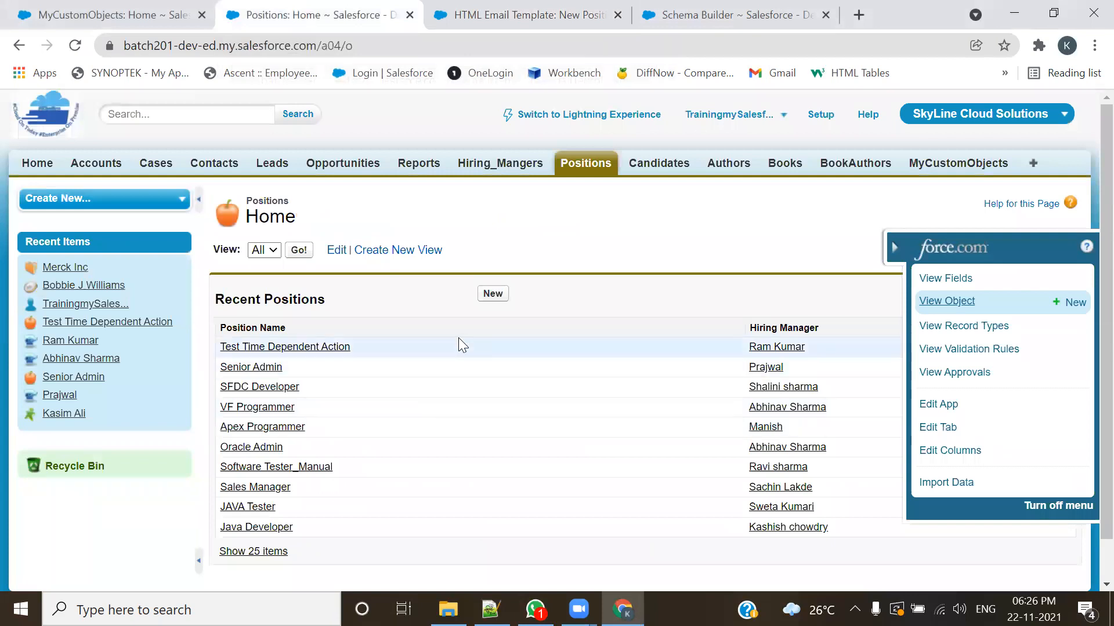
click(134, 17)
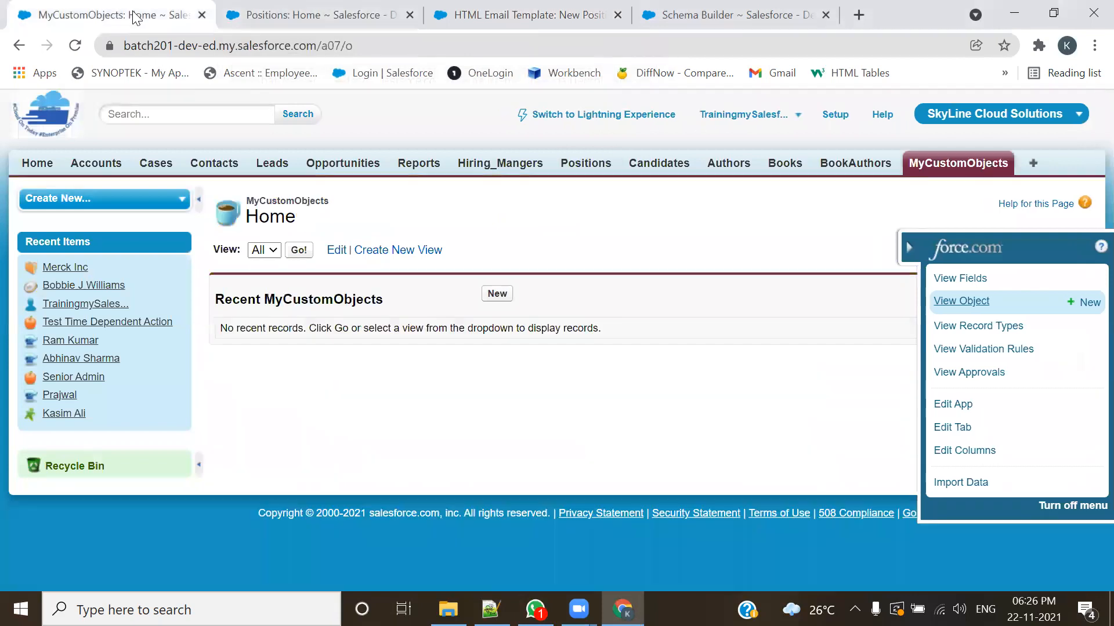
click(859, 14)
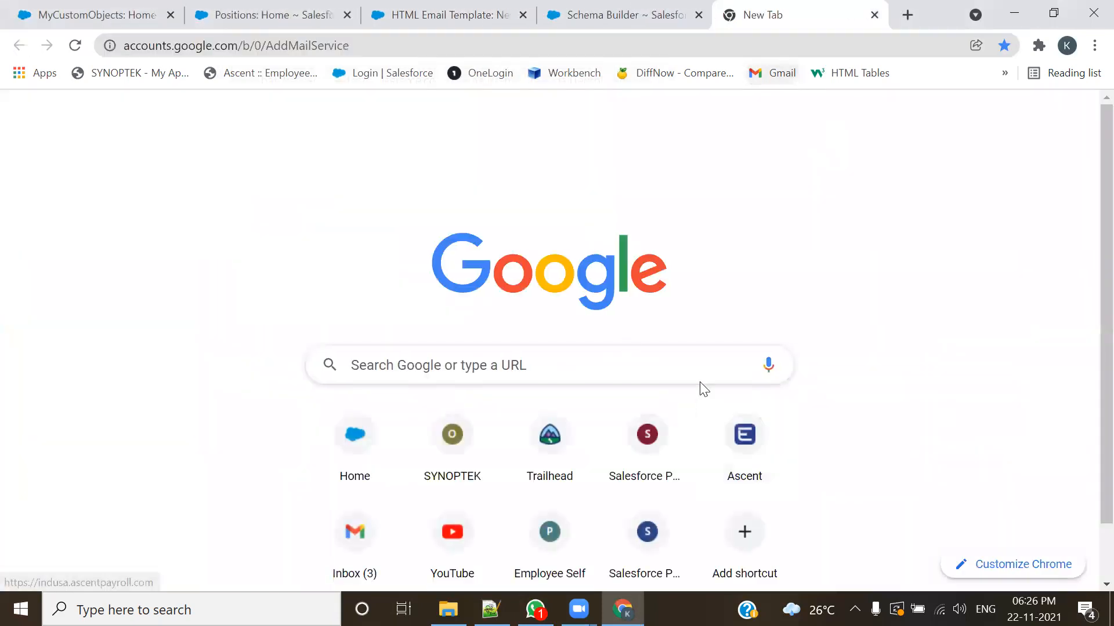
click(789, 80)
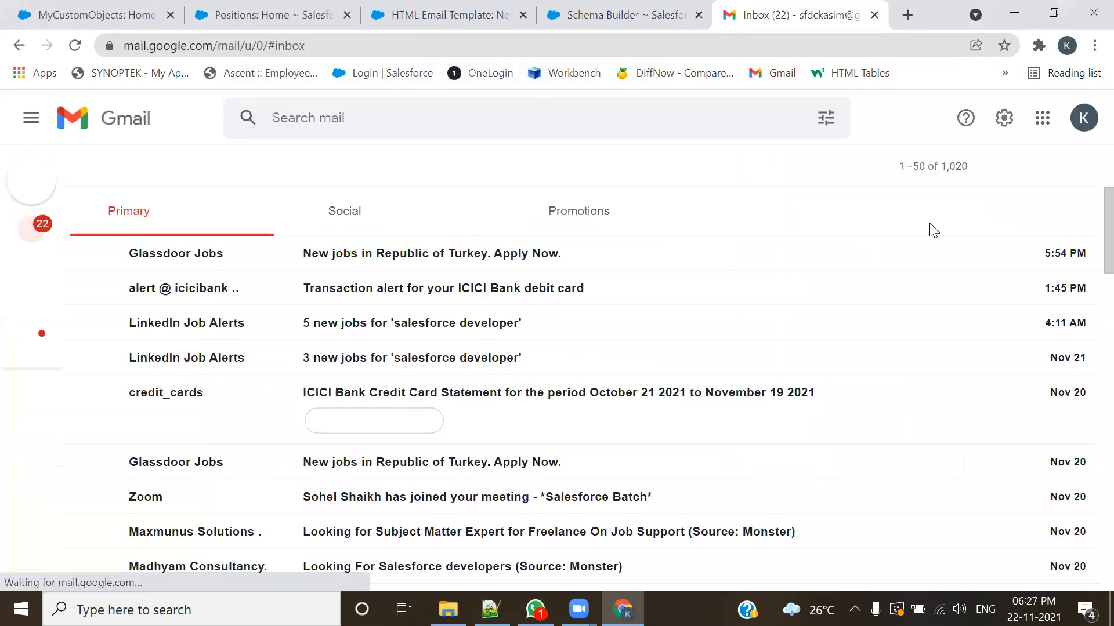
Step: Switch Gmail to the account that received the test, open the Senior Admin position alert email and mark it as safe
click(1083, 117)
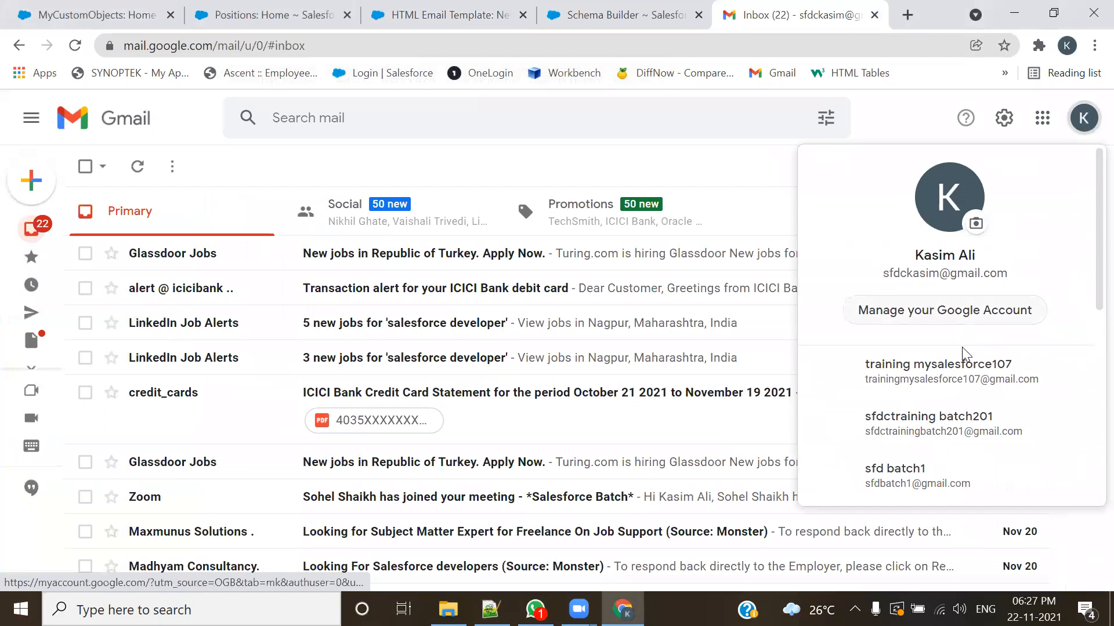
click(948, 423)
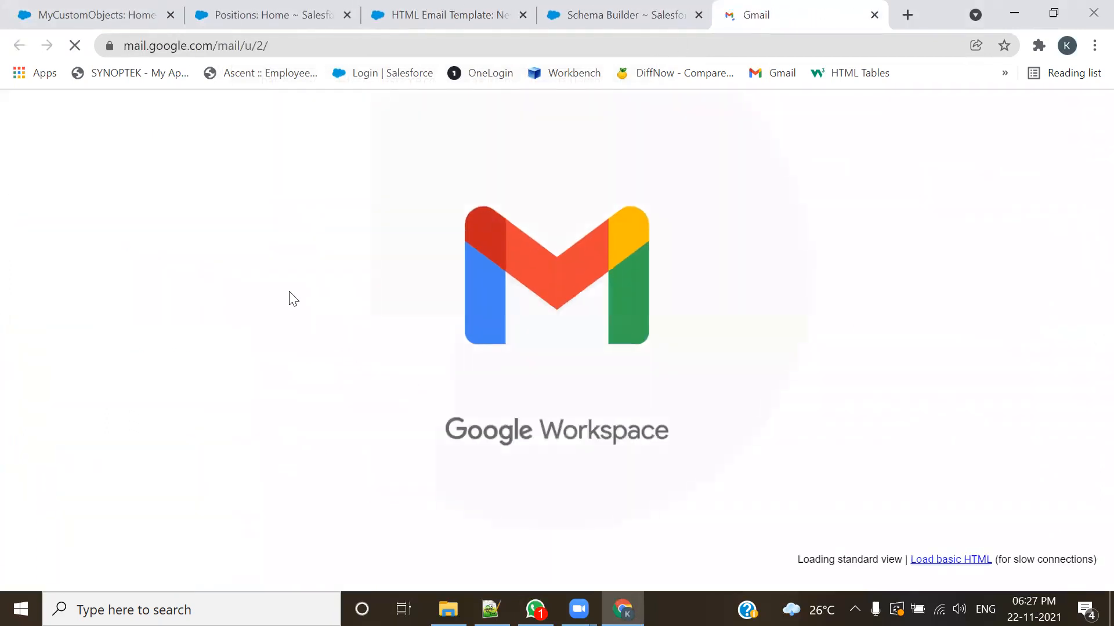
click(514, 241)
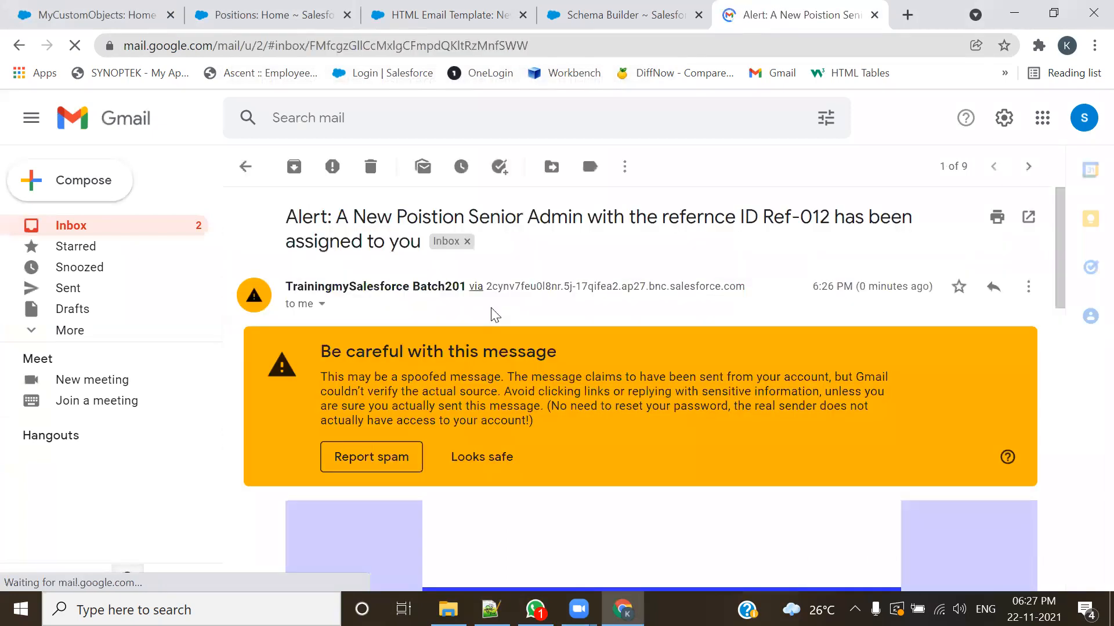
scroll(493, 314, down, 2)
click(479, 372)
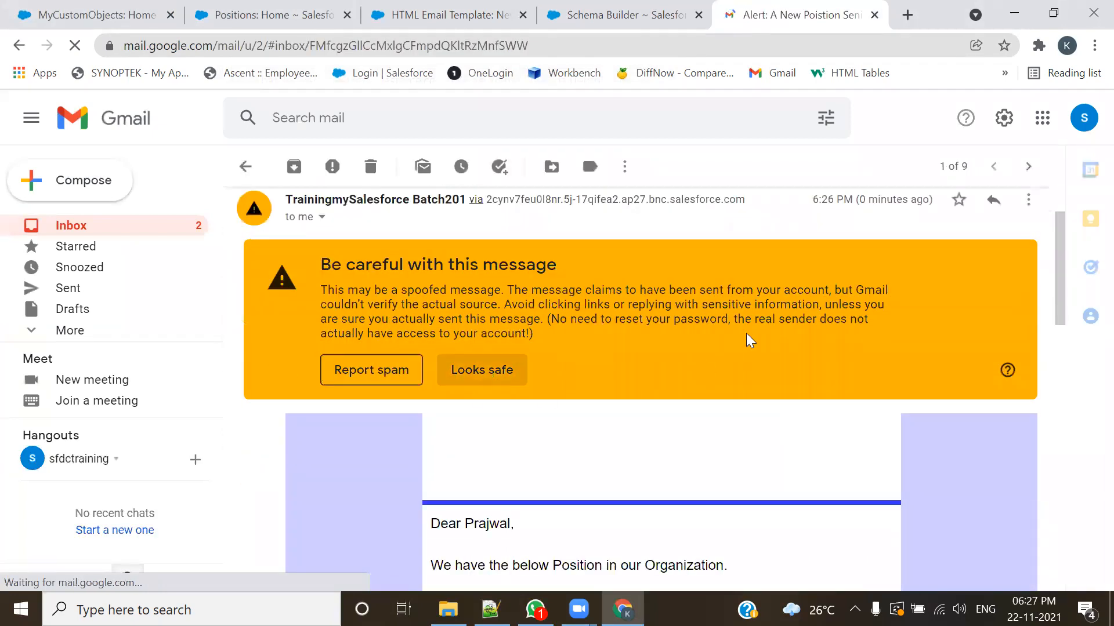
Step: Examine the merged Position values in the alert email, from the greeting and Reference Id through to the signature
scroll(745, 348, down, 2)
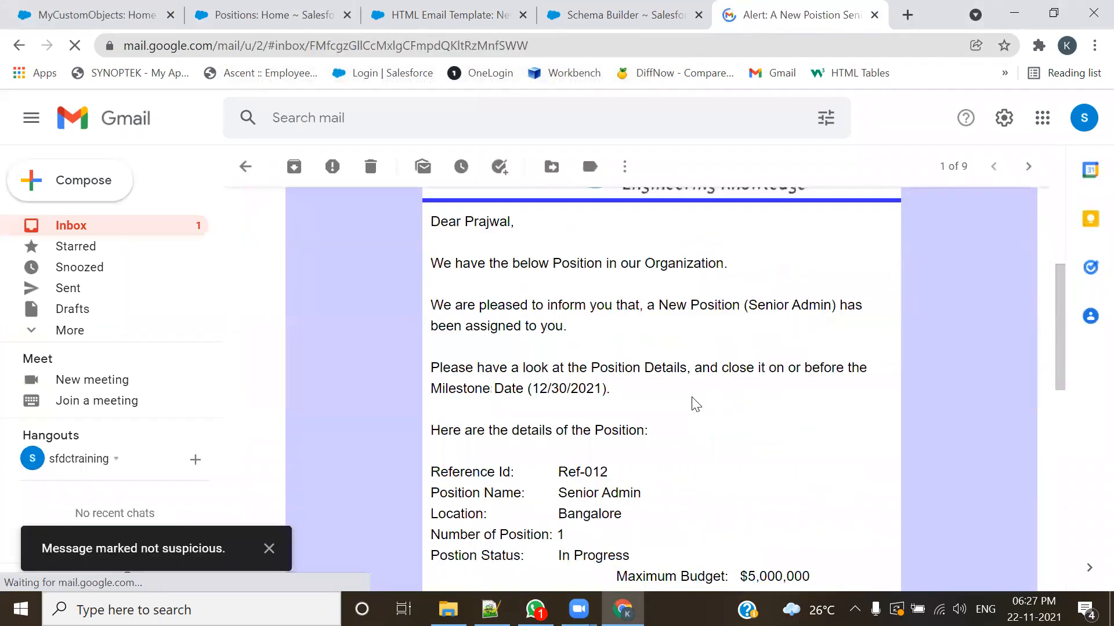
drag(514, 222, 465, 224)
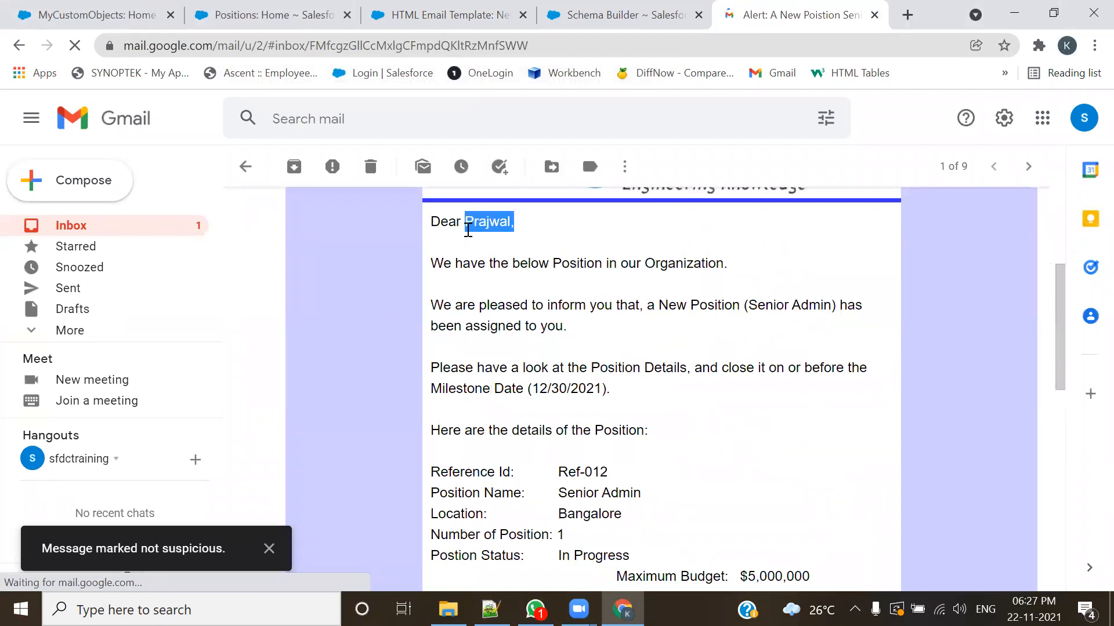
scroll(616, 343, down, 1)
scroll(616, 342, down, 3)
mouse_move(558, 298)
mouse_down()
mouse_move(597, 315)
mouse_move(642, 423)
mouse_up()
scroll(733, 447, down, 6)
drag(746, 377, 511, 223)
scroll(686, 398, up, 4)
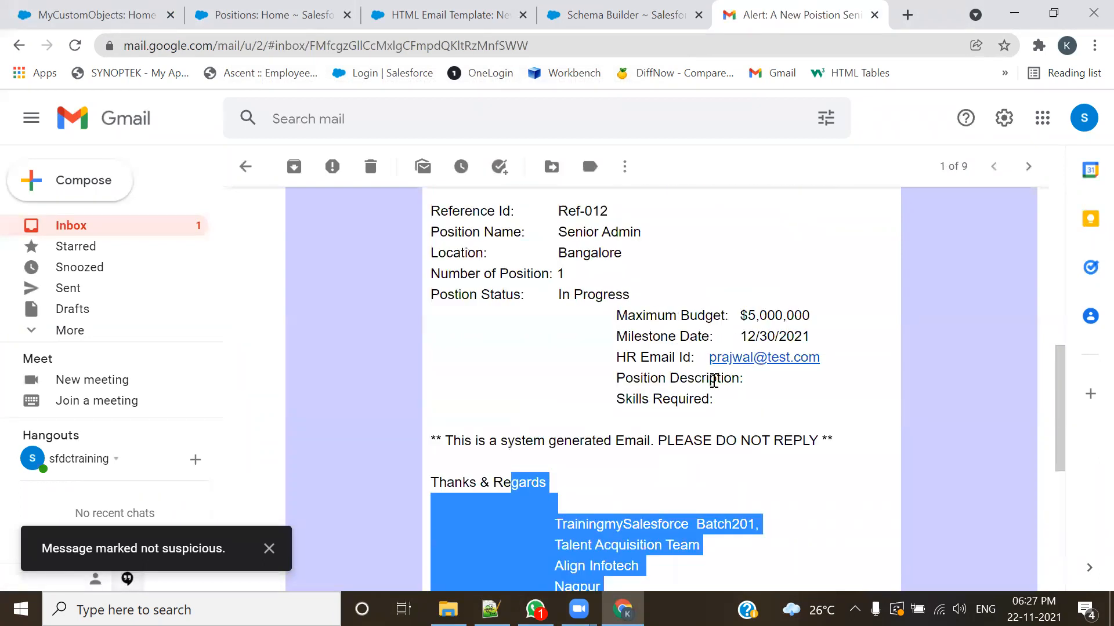
Step: Close the Schema Builder tab and return to the New Position Creation Notification Template
click(616, 16)
click(442, 22)
click(699, 15)
scroll(513, 342, down, 5)
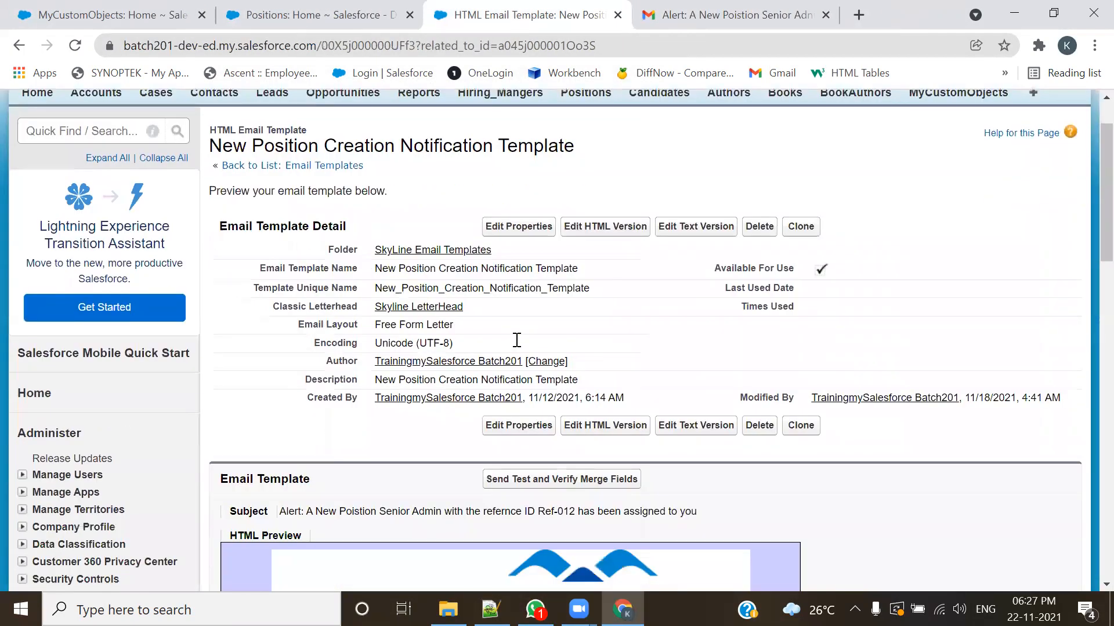
Step: Examine the Related To Record options in the template's merge field test dialog by choosing Position, and close it without sending
click(508, 292)
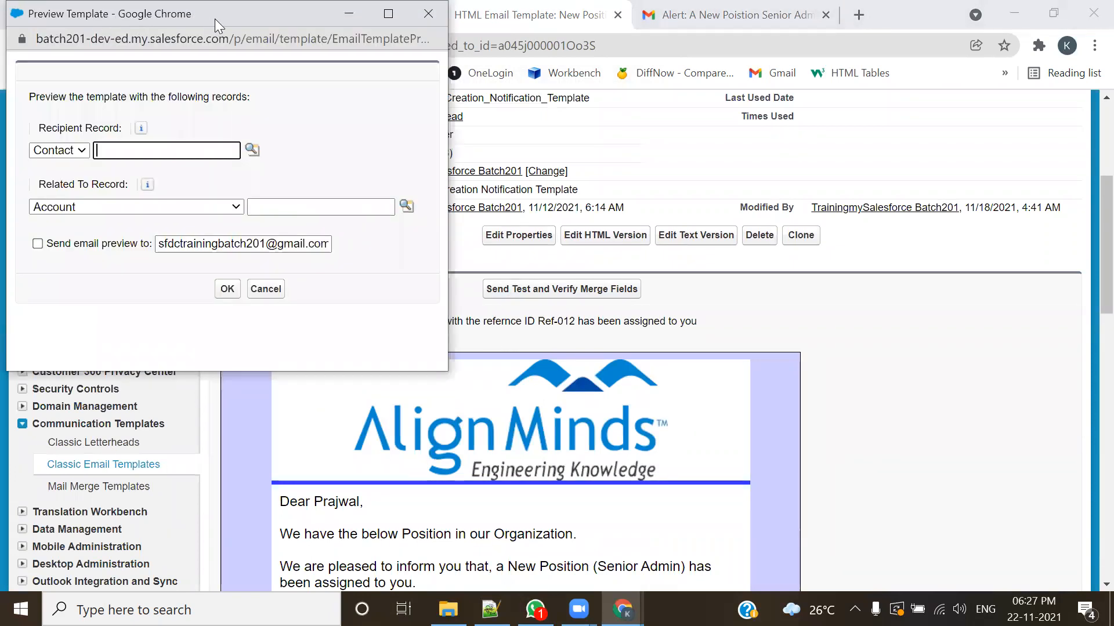
drag(215, 18, 612, 46)
drag(439, 211, 527, 212)
click(547, 234)
scroll(537, 383, down, 7)
click(494, 322)
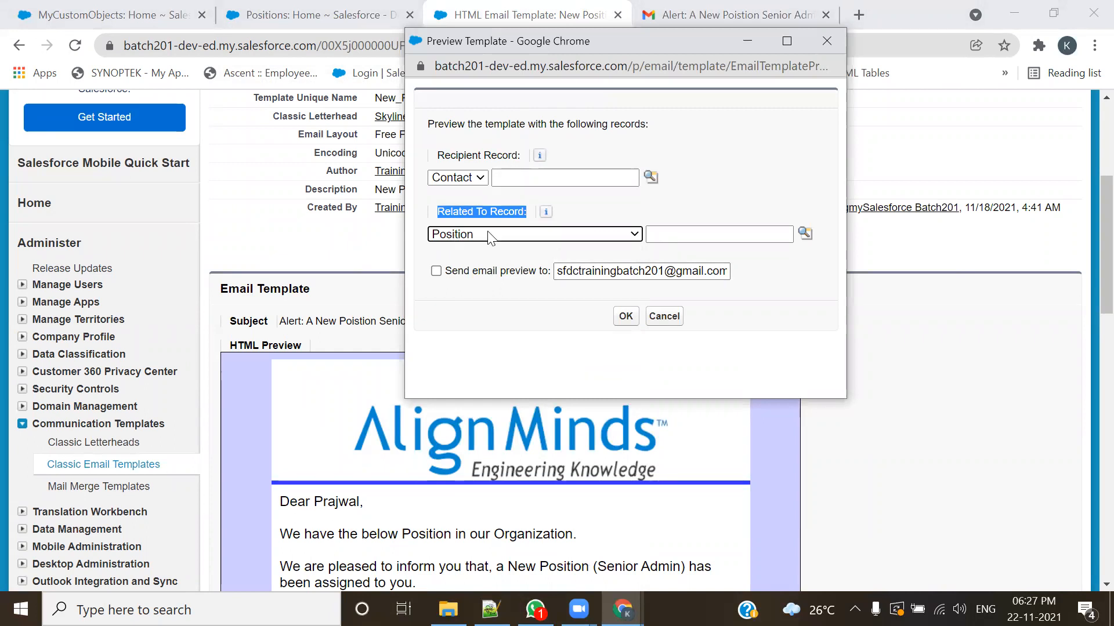
click(833, 62)
click(826, 41)
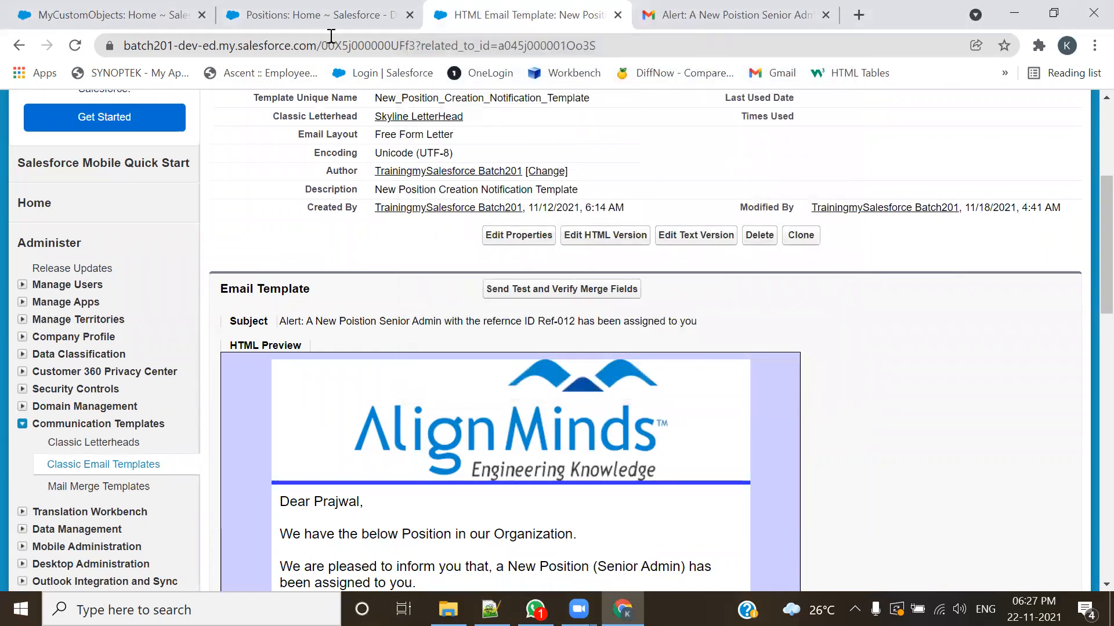
Step: Open the Position custom object's definition for editing and examine its Allow Activities option
click(325, 16)
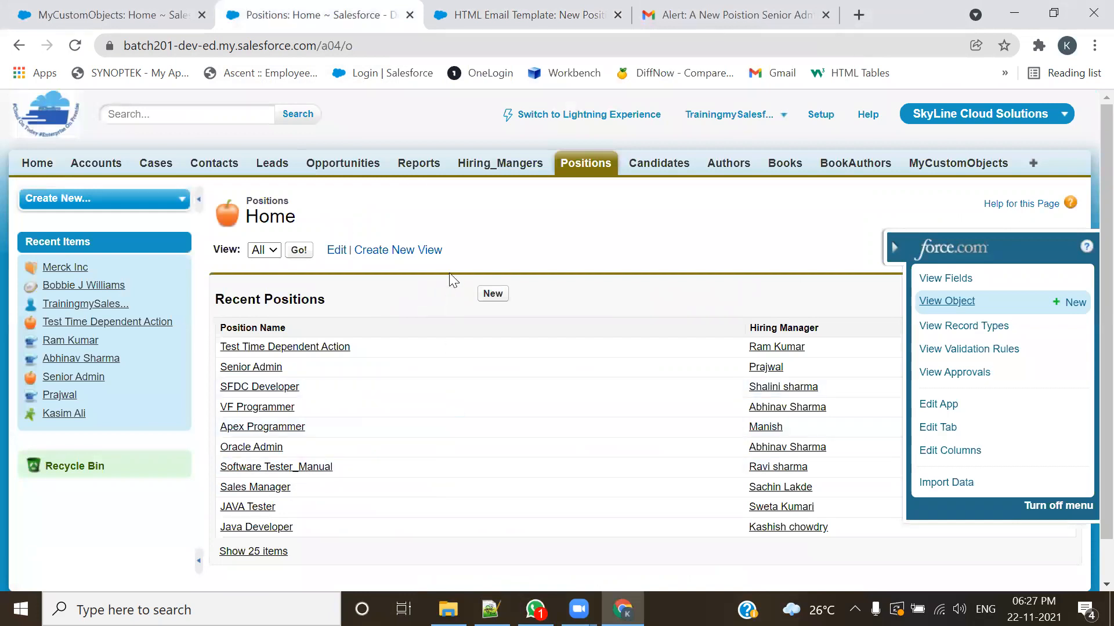
click(944, 302)
click(494, 290)
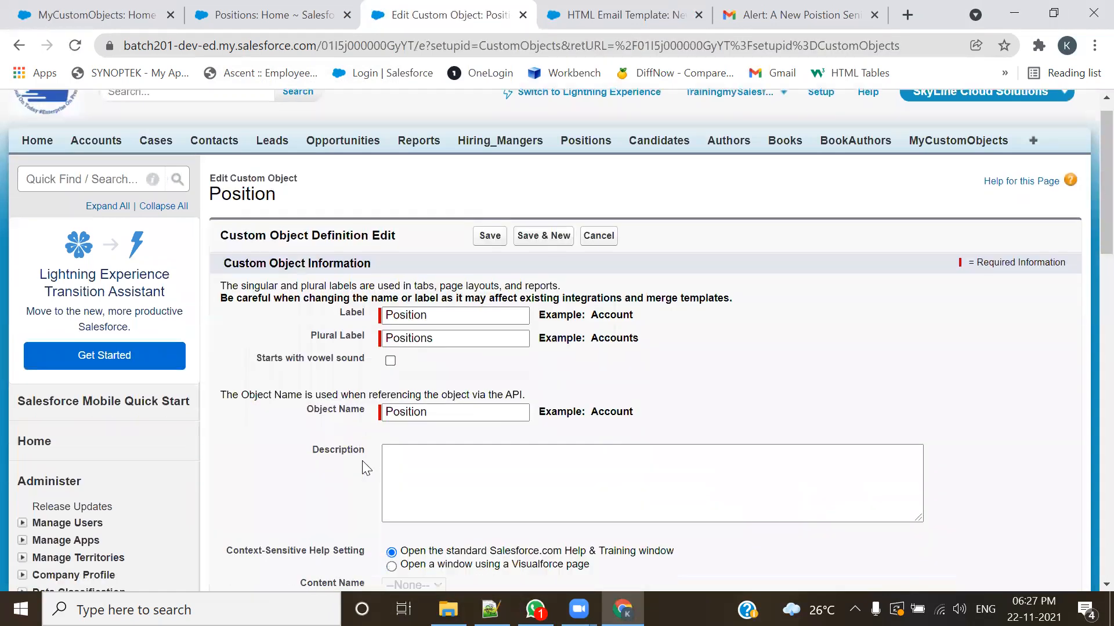
scroll(362, 460, down, 5)
drag(266, 457, 238, 457)
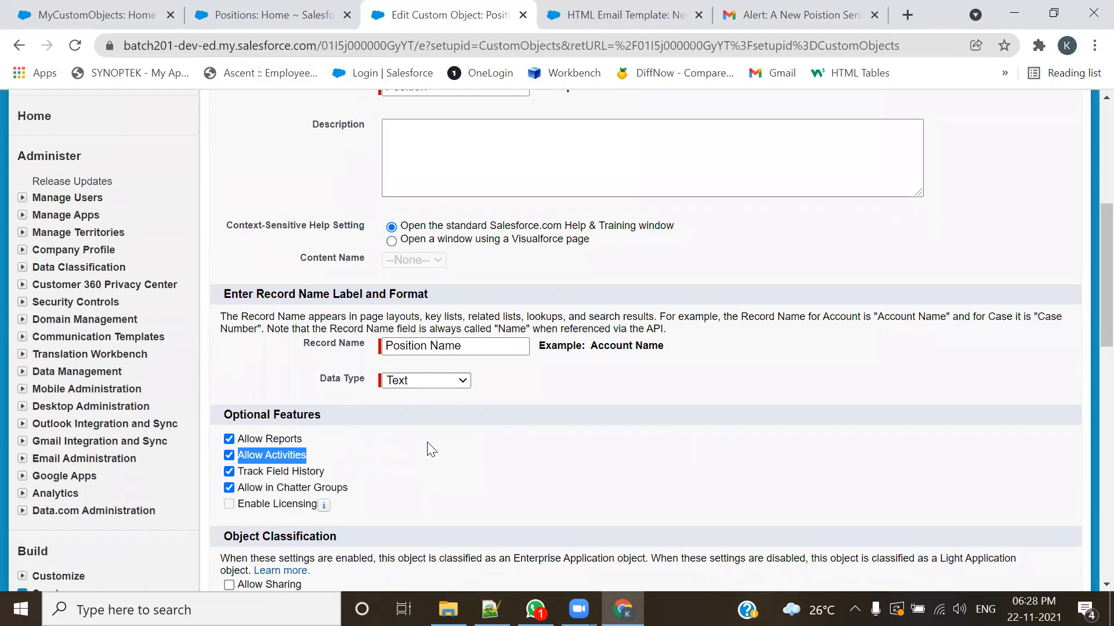
scroll(411, 462, up, 6)
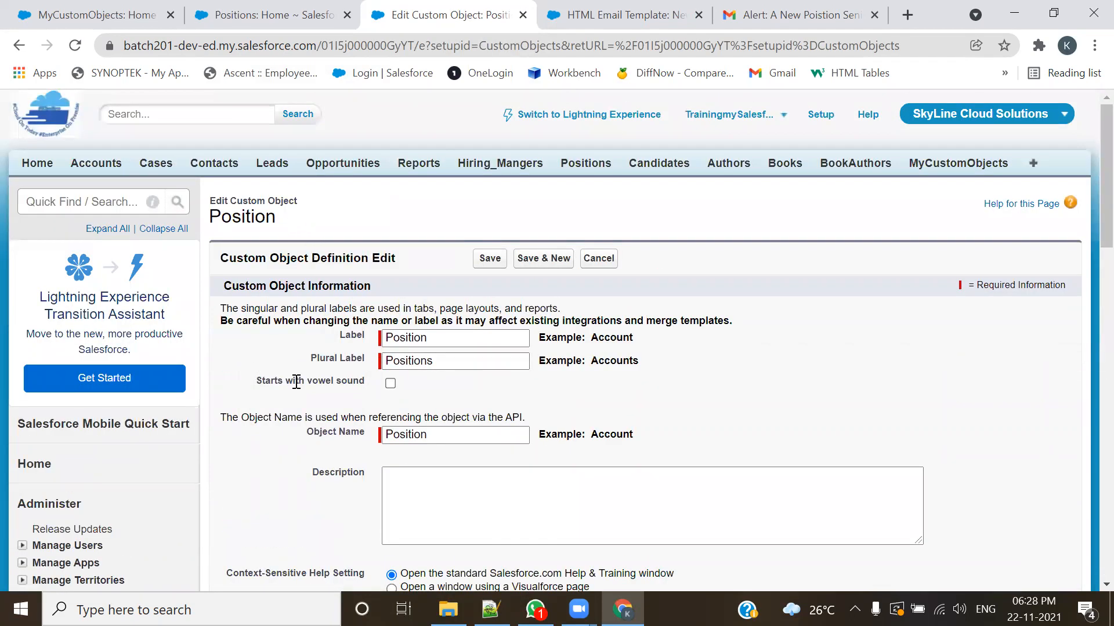
scroll(296, 381, down, 6)
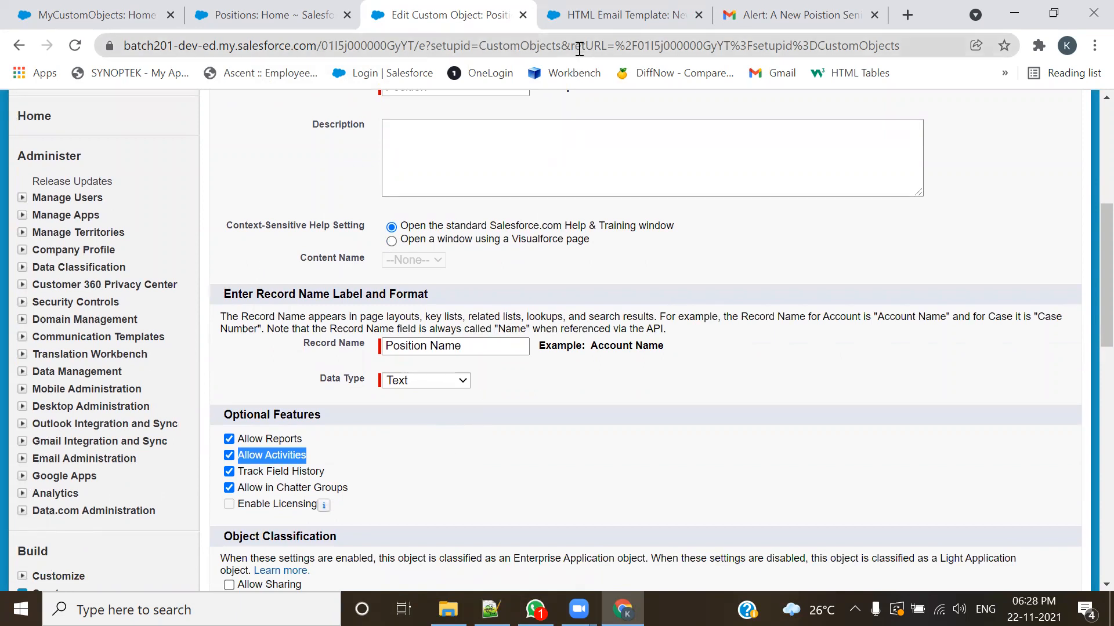
Step: Turn off Allow Activities for the Position object and save the object definition
click(618, 14)
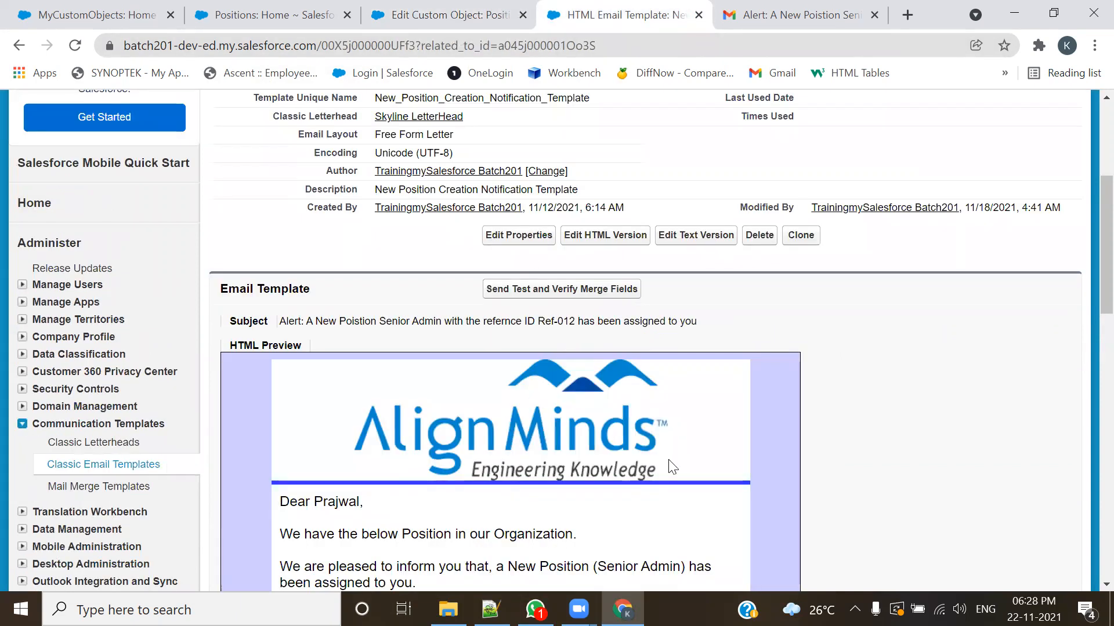
scroll(492, 468, down, 3)
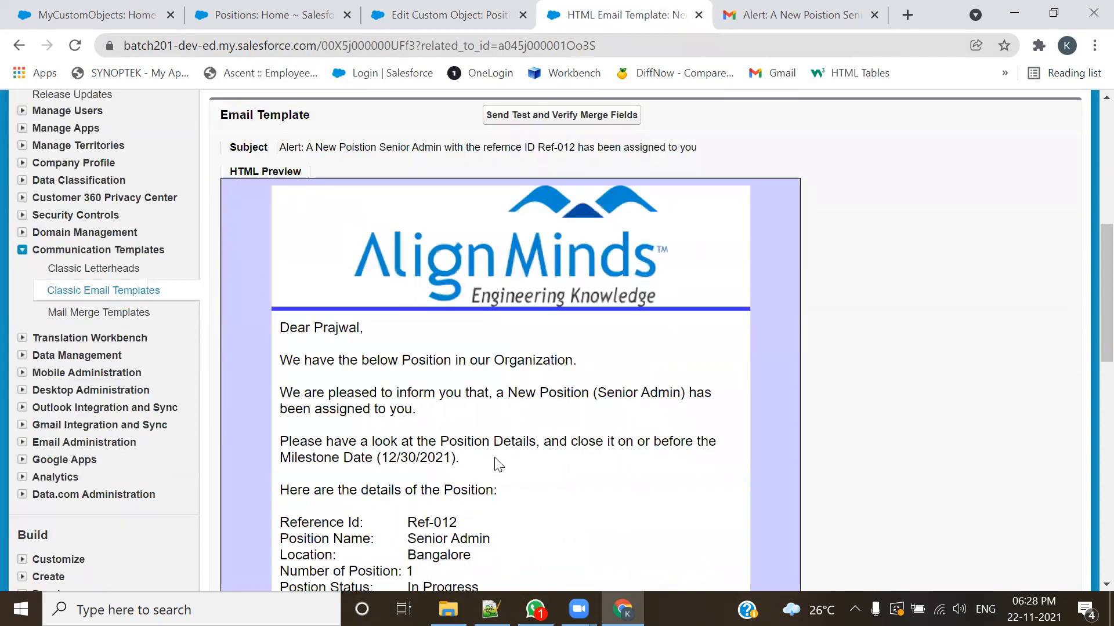
key(ctrl+shift+Tab)
click(230, 455)
scroll(468, 440, up, 6)
click(495, 258)
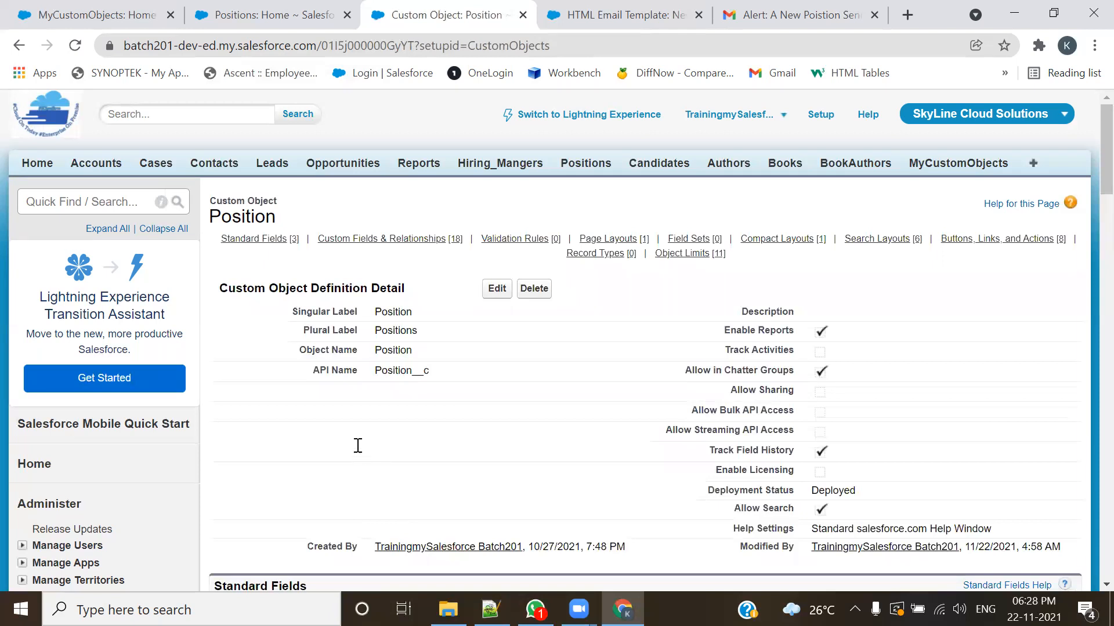
Step: Reload the New Position Creation Notification Template page and review its HTML preview
click(586, 13)
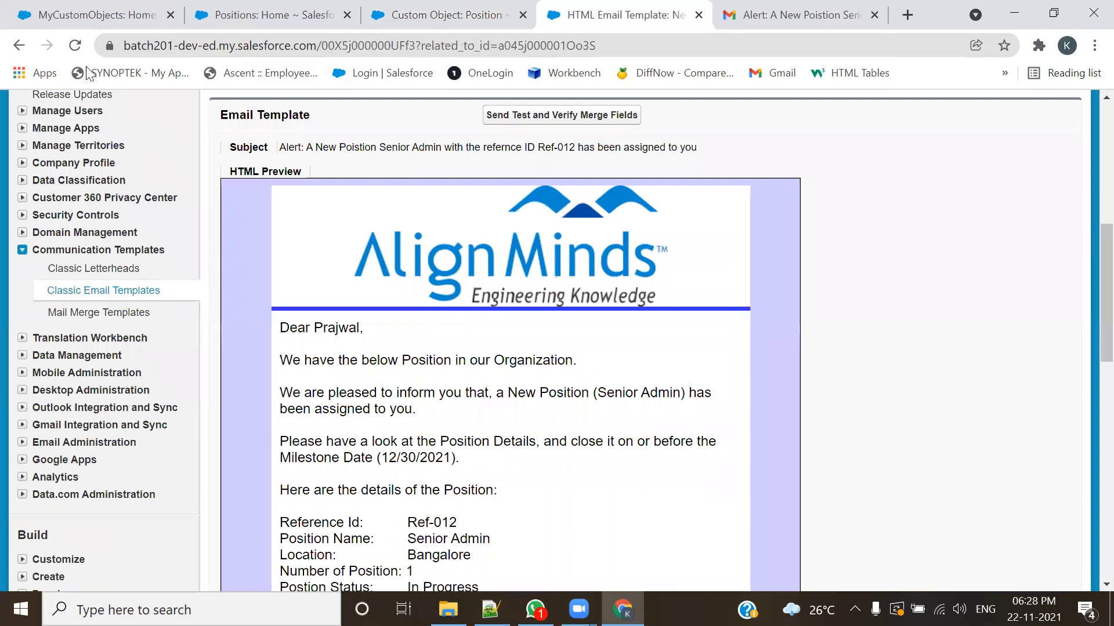
click(75, 45)
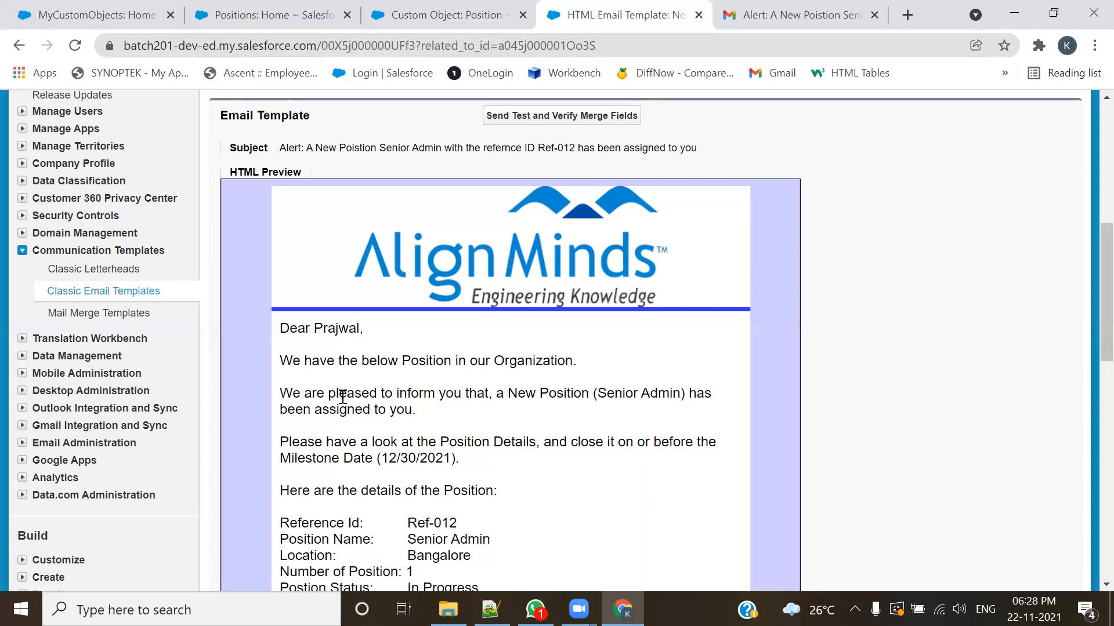
scroll(343, 397, down, 1)
scroll(342, 397, up, 2)
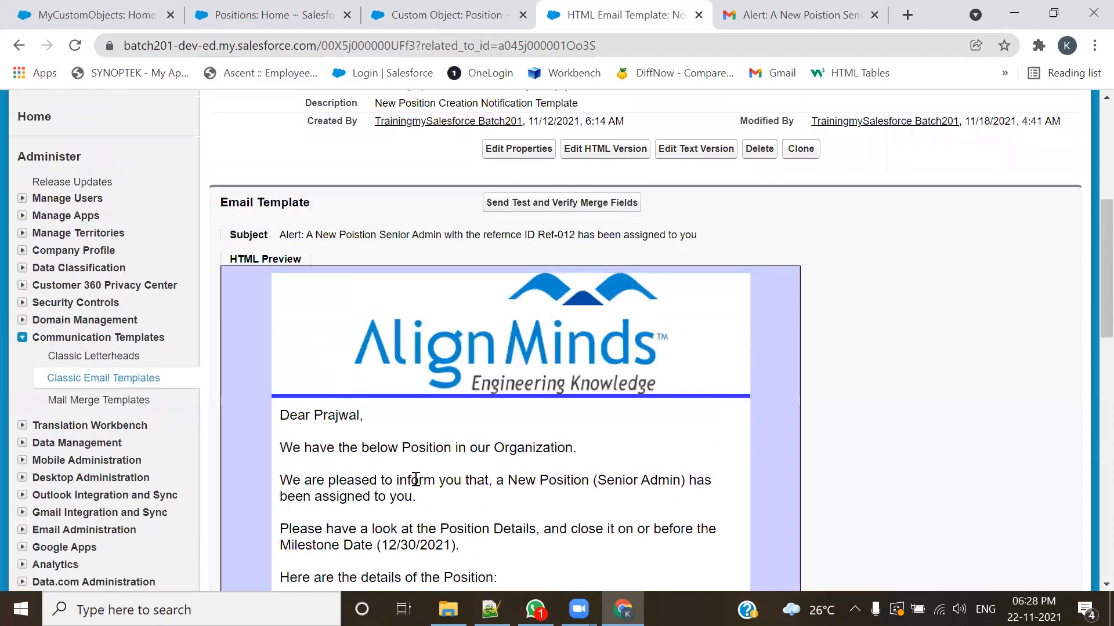
Step: Reopen the template's merge field test dialog and search the Related To Record list for Position
click(552, 208)
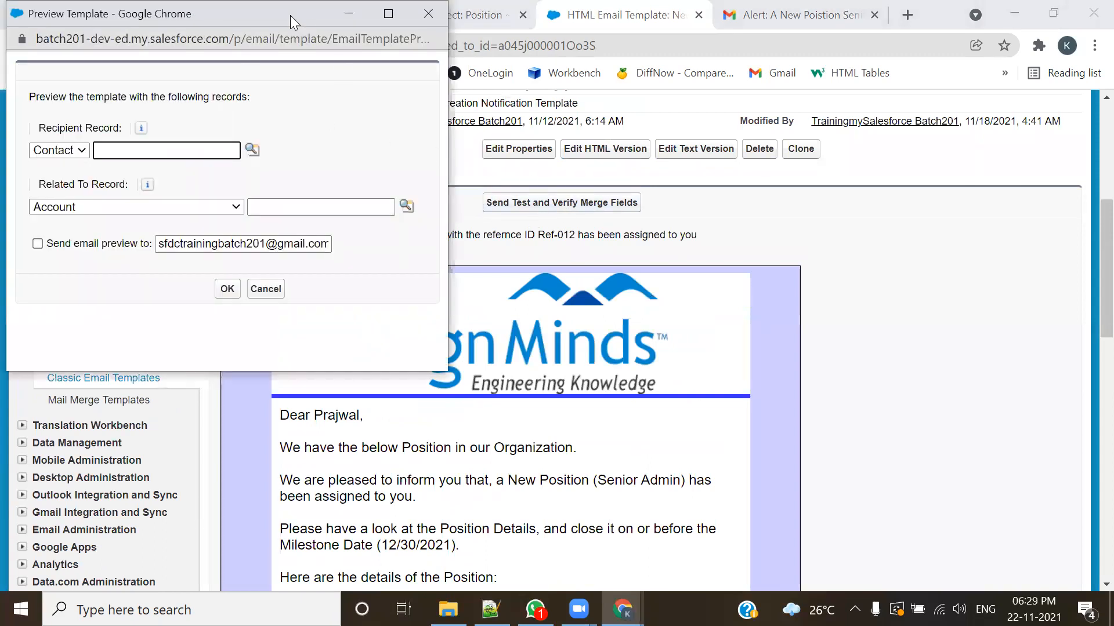
drag(290, 15, 487, 56)
click(382, 252)
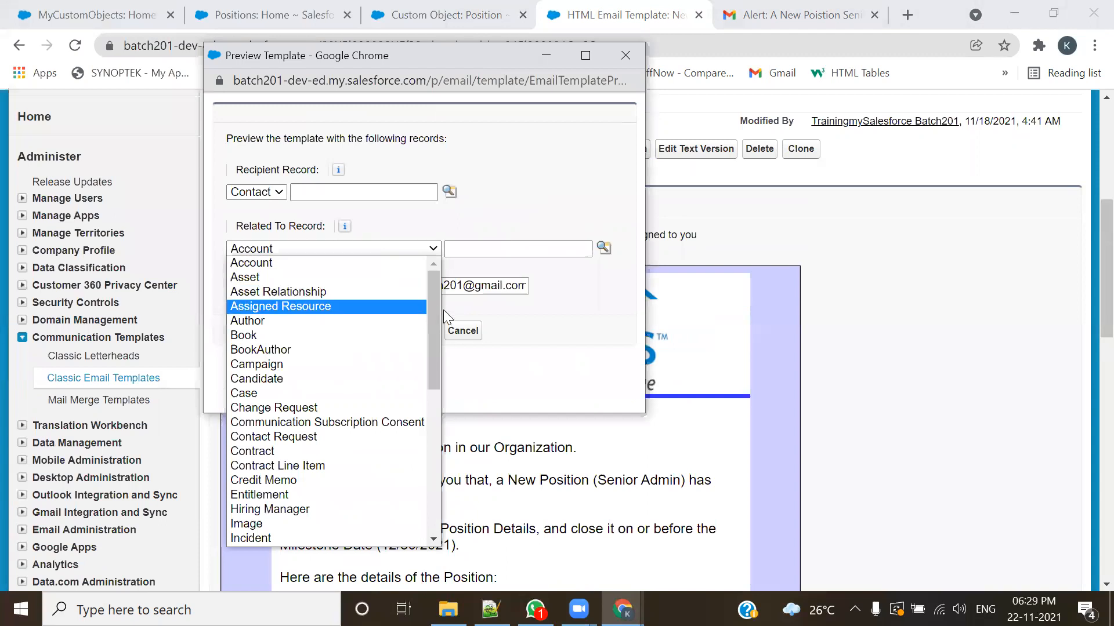
drag(431, 305, 423, 455)
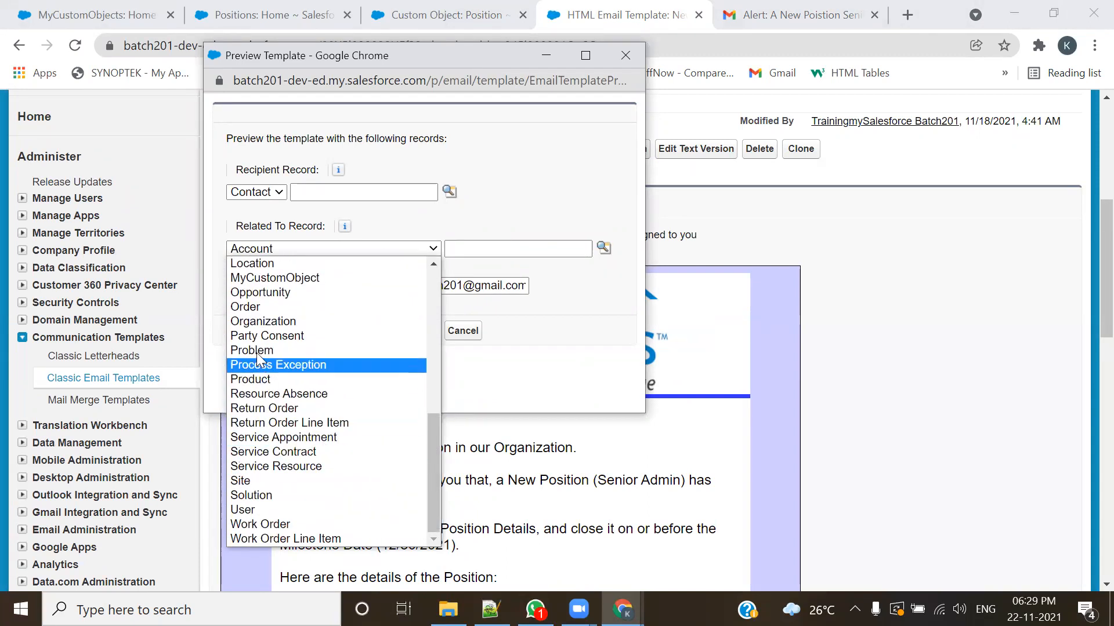
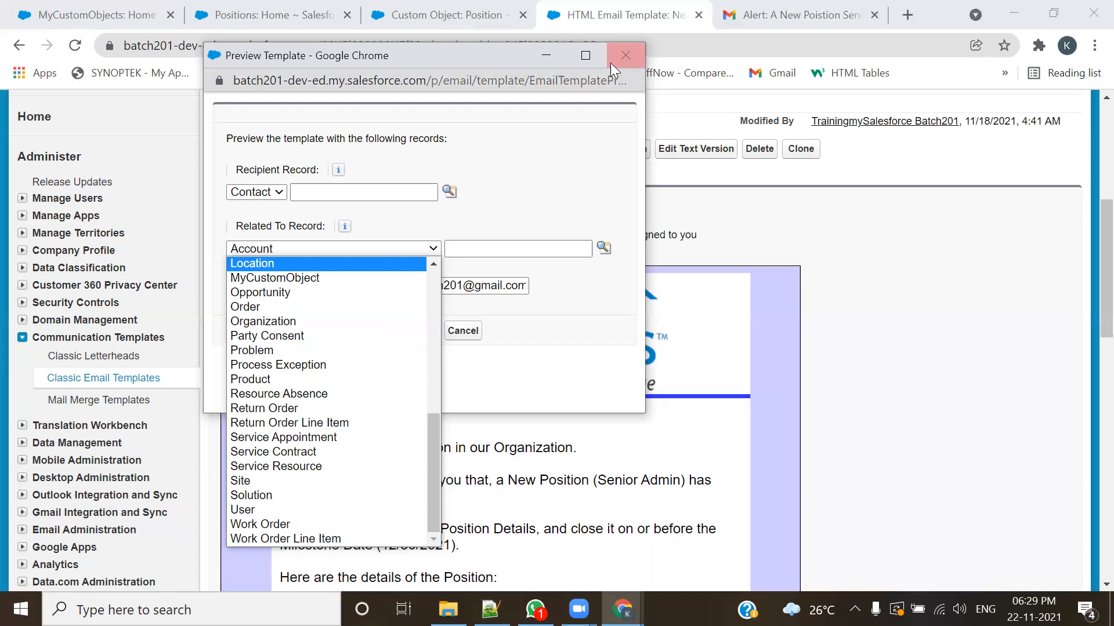
Step: Close the template preview dialog, reopen the Position object's definition for editing and examine its Allow Activities option
click(626, 56)
click(473, 8)
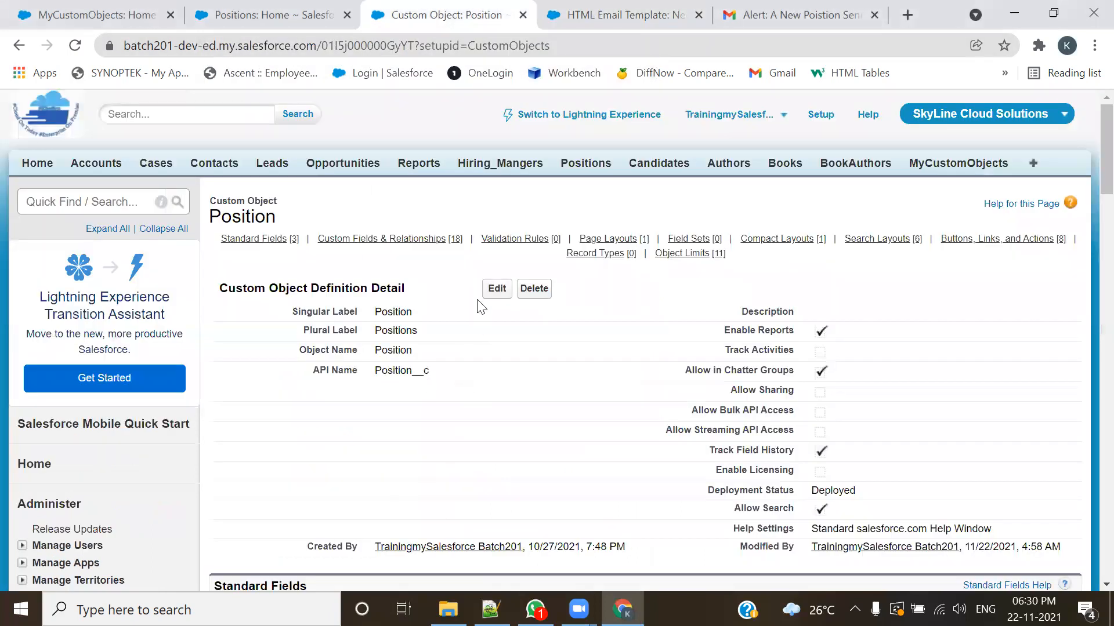
scroll(481, 440, down, 6)
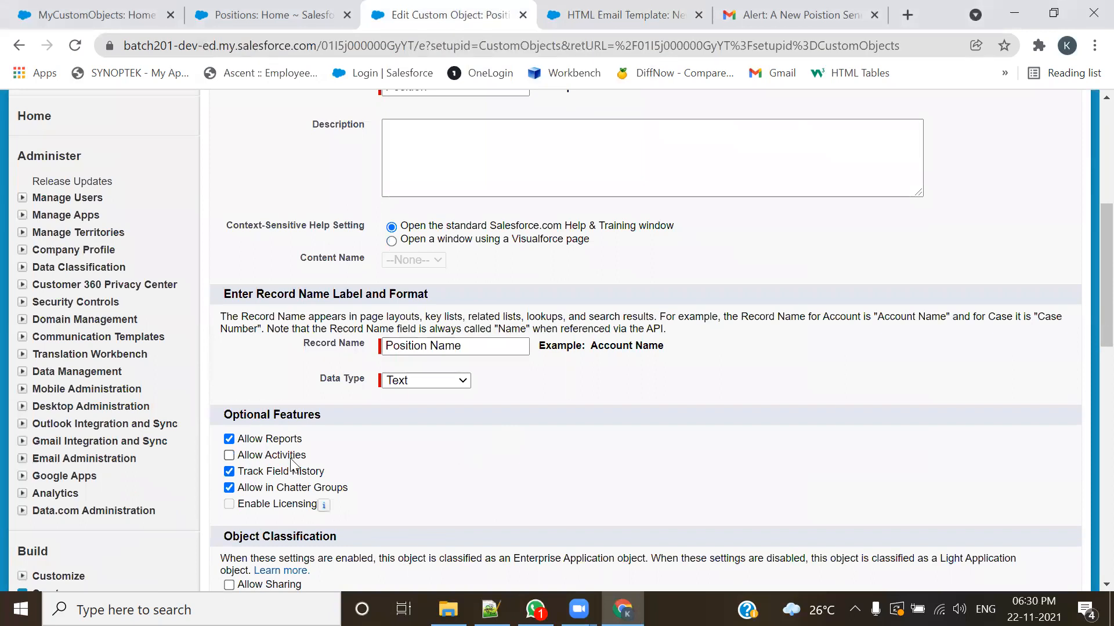
drag(309, 458, 265, 463)
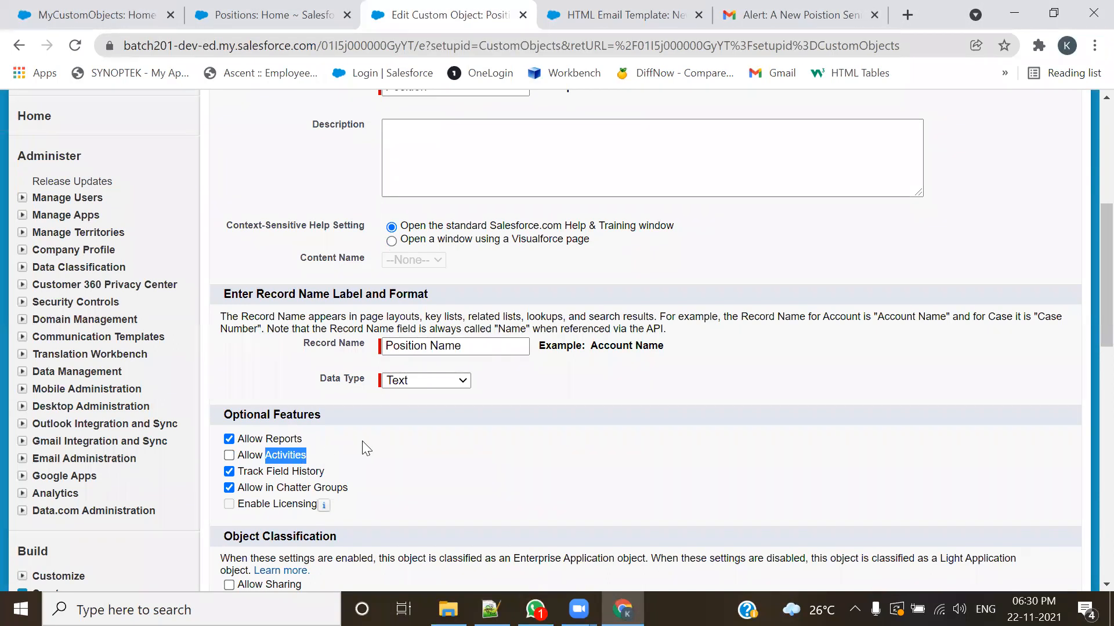
click(323, 453)
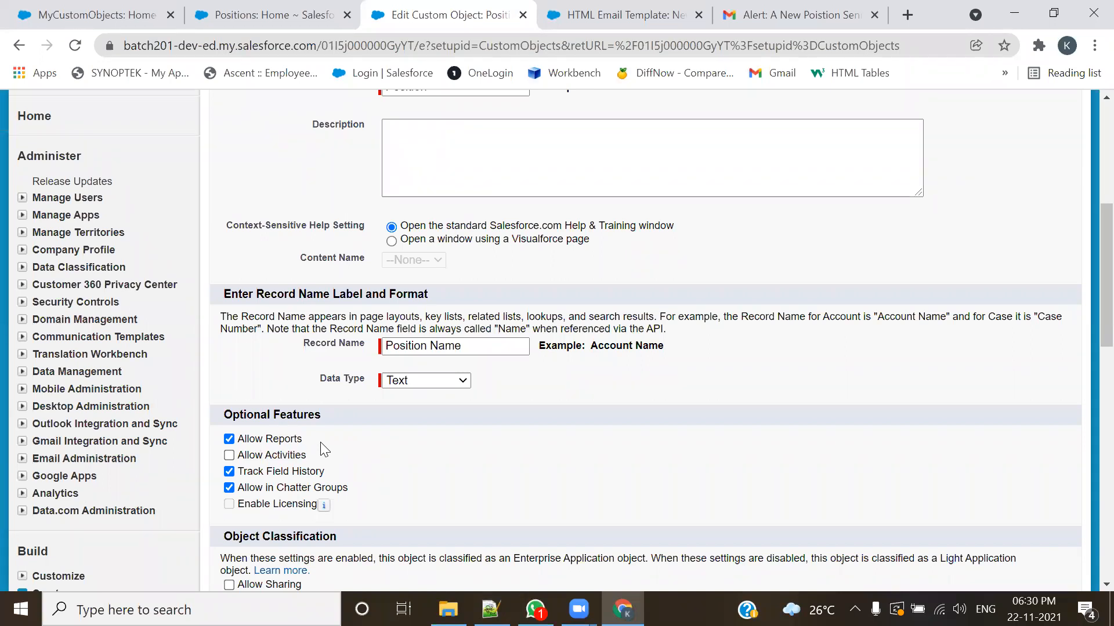
drag(324, 452, 265, 457)
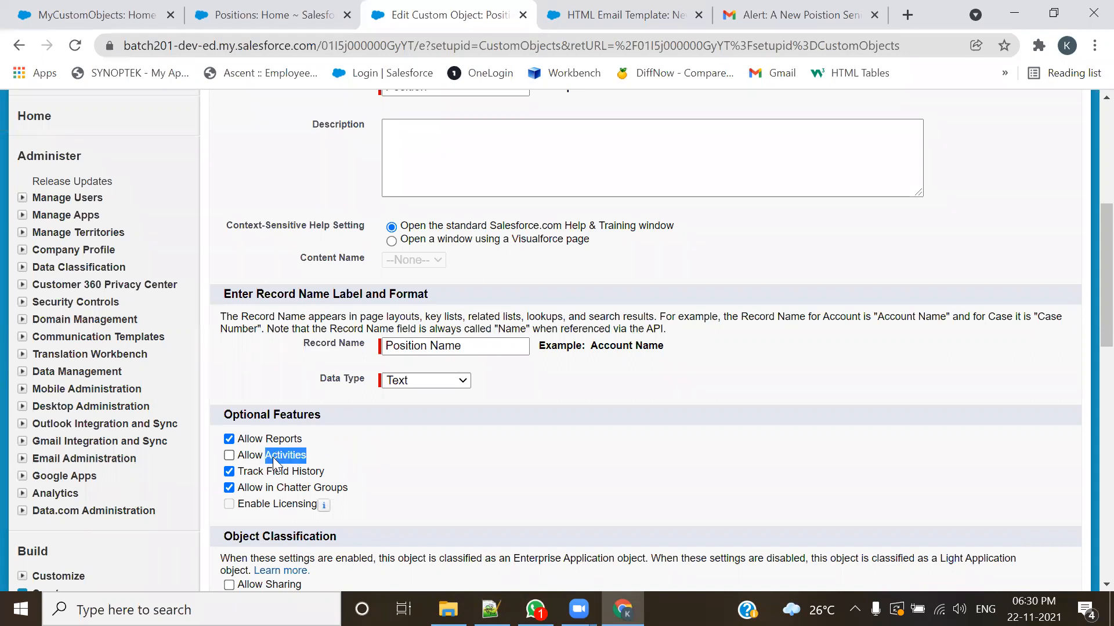
click(316, 466)
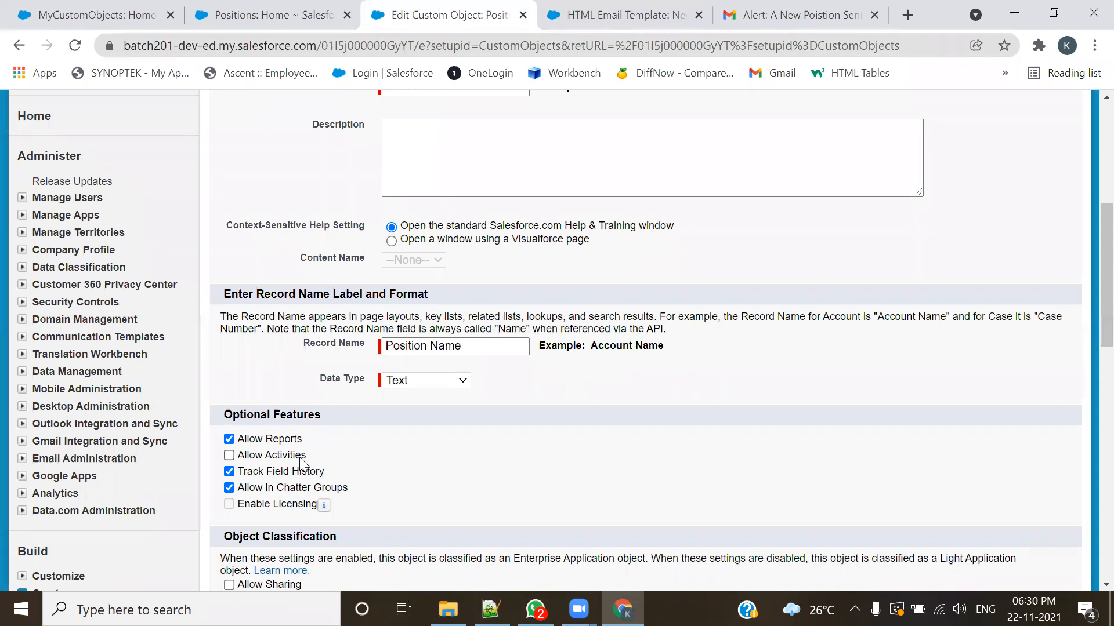
Step: Turn on Allow Activities for the Position object and save the object definition
click(231, 457)
click(709, 161)
scroll(619, 393, up, 6)
click(493, 258)
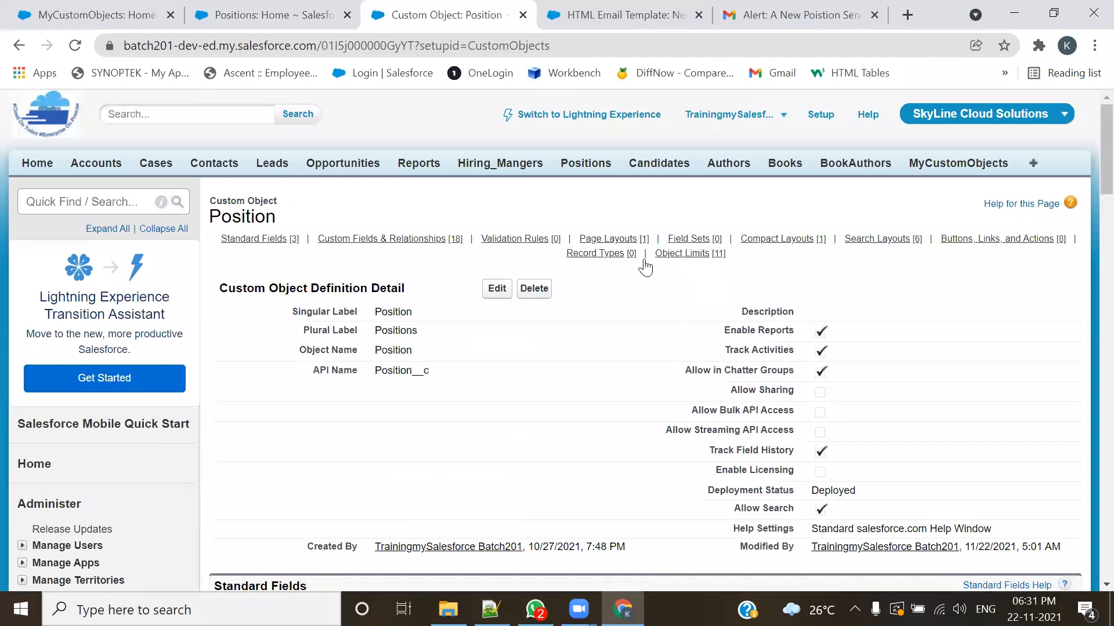
Step: Expand Customize and its Activities node in the setup tree to examine the Task and Event settings
mouse_move(642, 256)
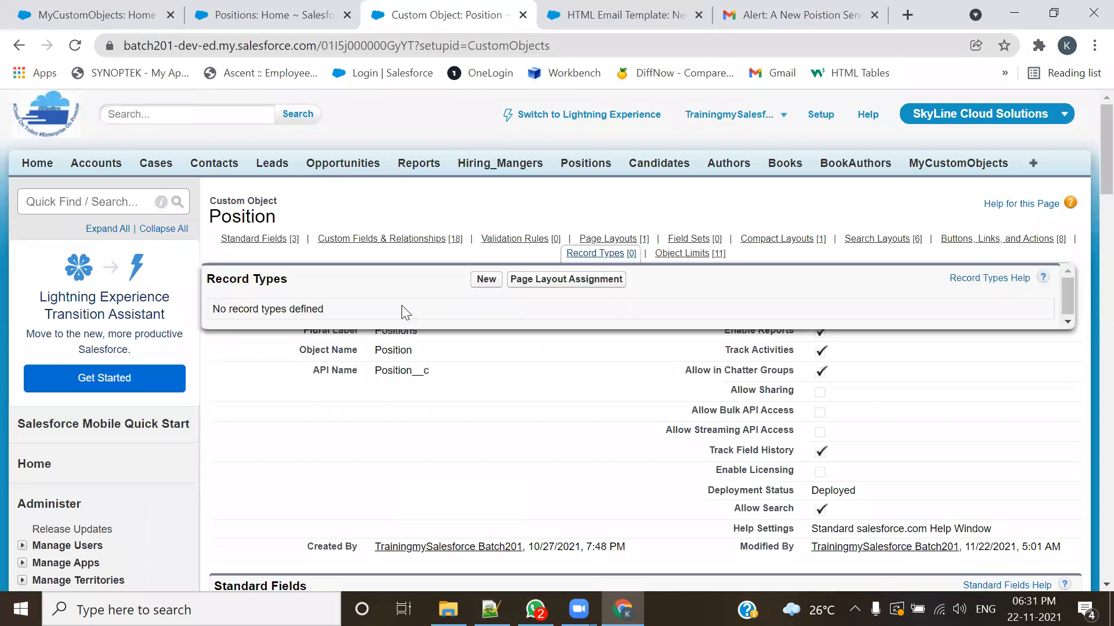
scroll(215, 359, down, 5)
scroll(212, 364, down, 5)
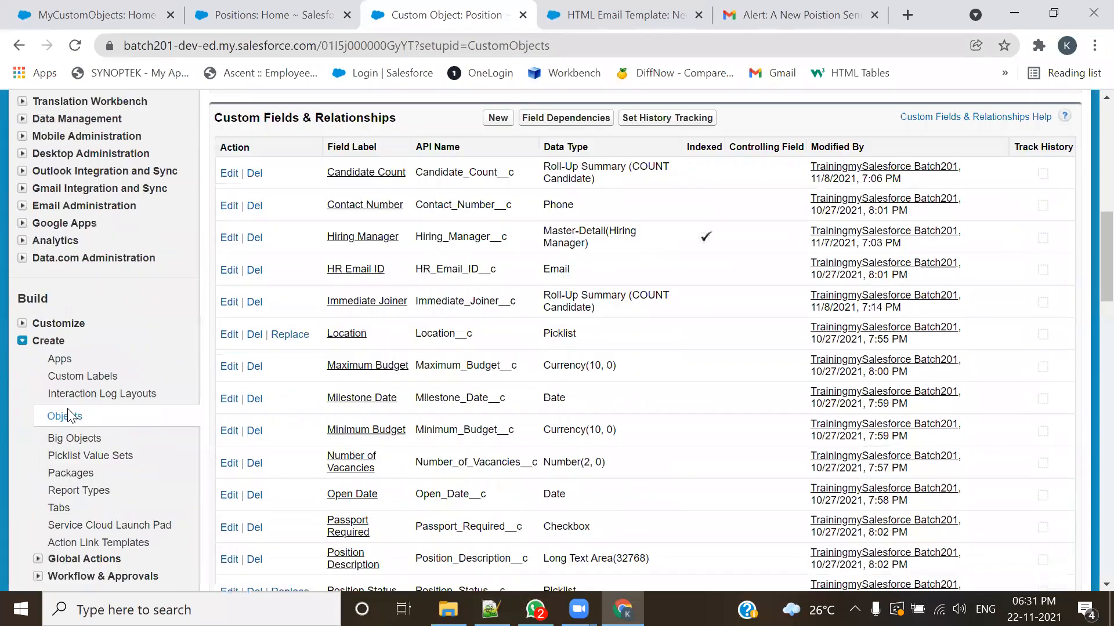
click(23, 333)
click(22, 315)
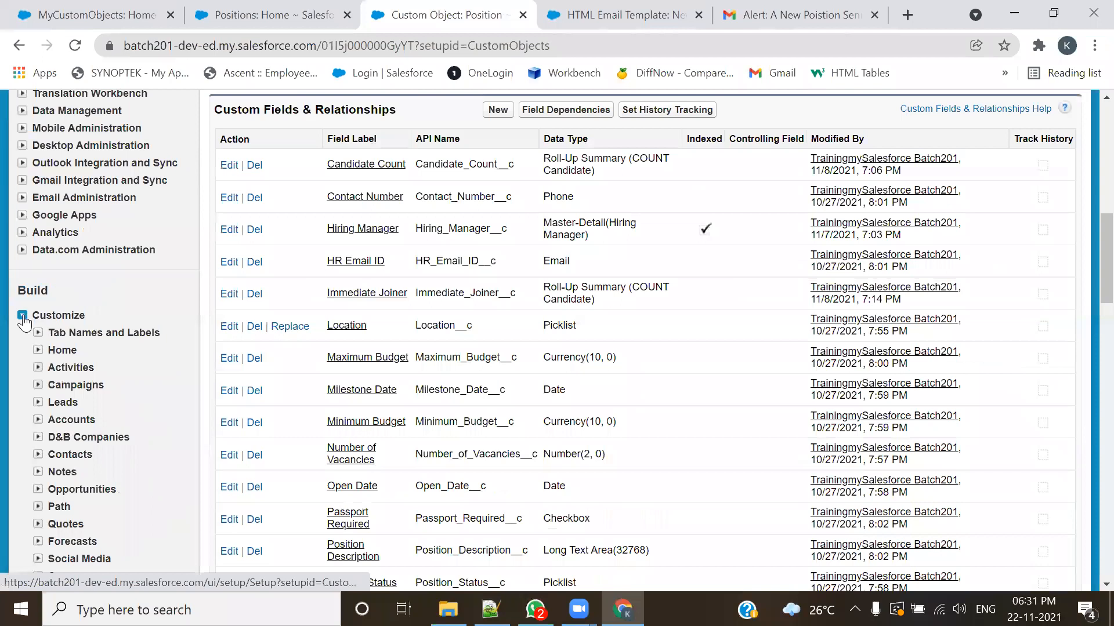
scroll(97, 306, down, 1)
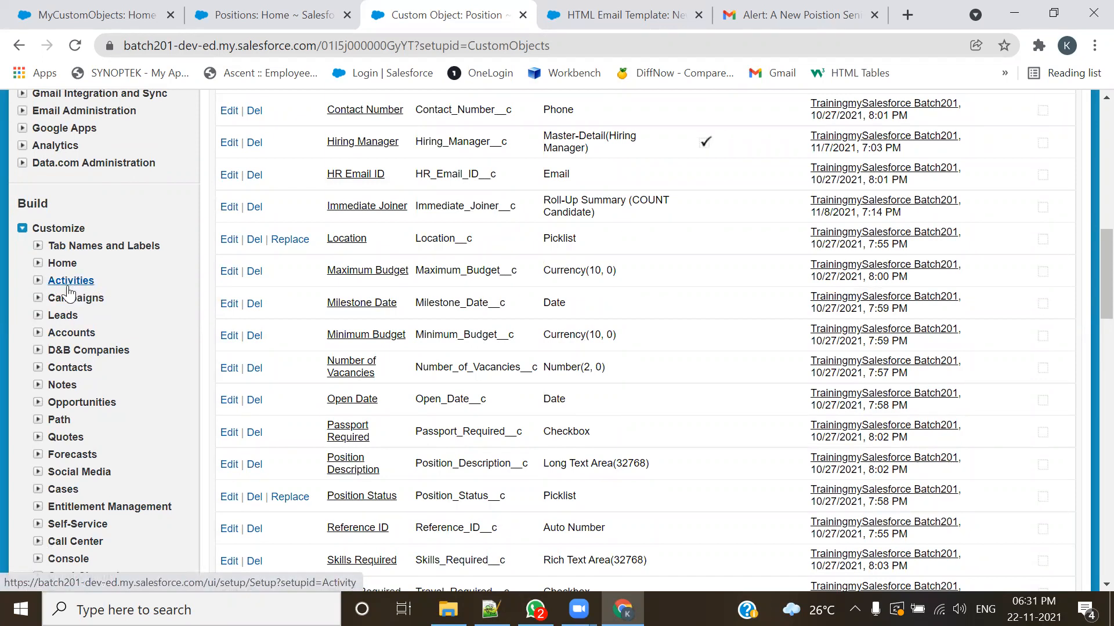
click(37, 281)
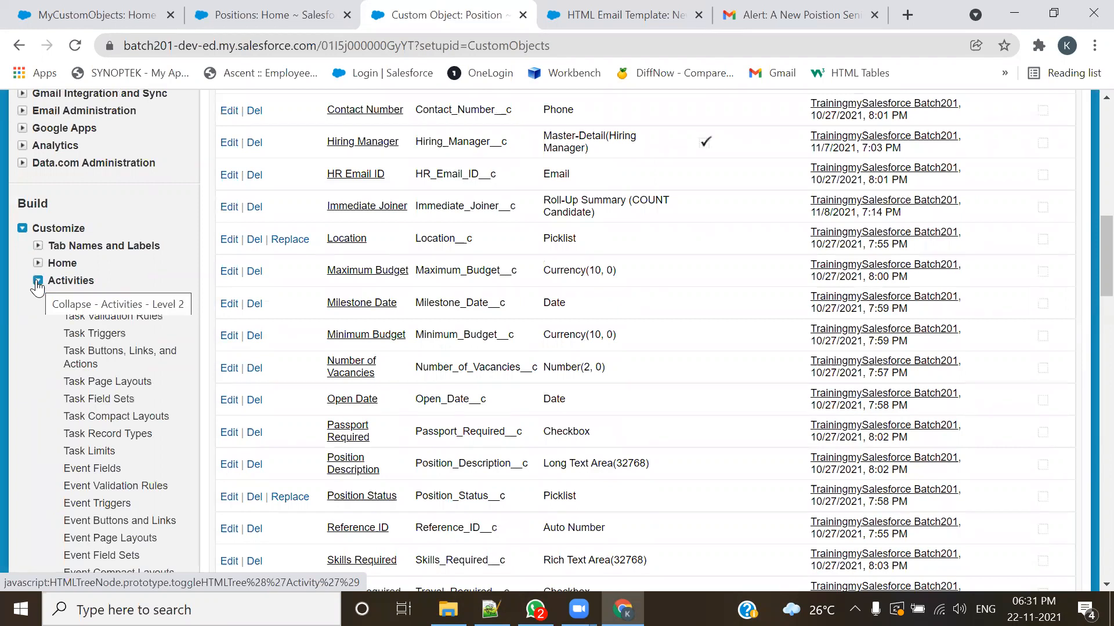
scroll(120, 251, down, 1)
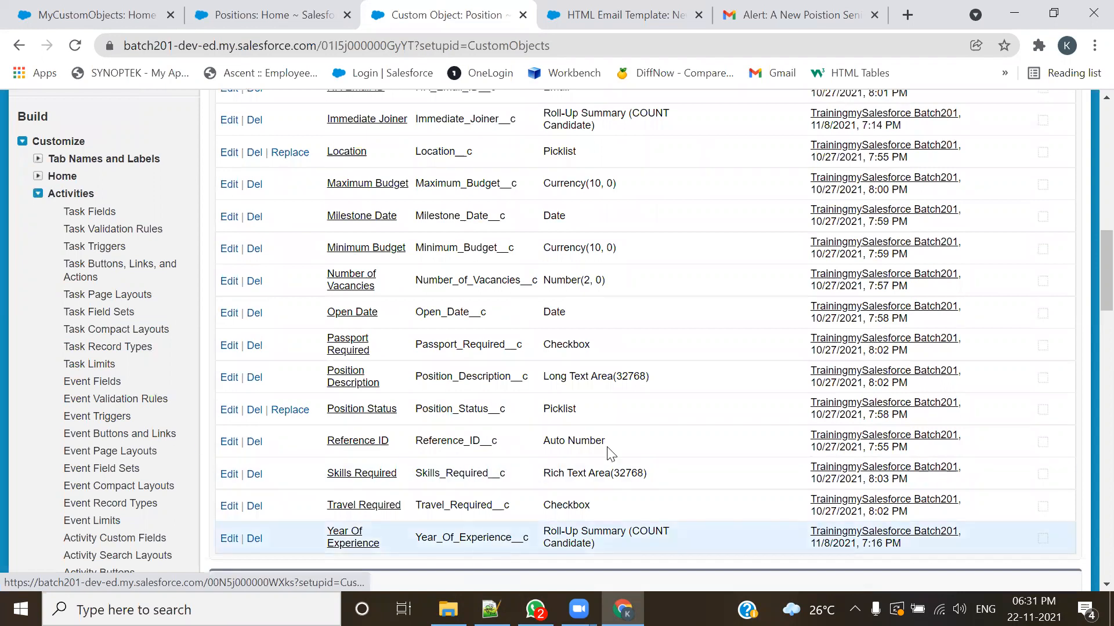
Step: Annotate the Task and Event entries under Activities with red boxes and check marks, underlining Task Fields and Event Fields
mouse_move(58, 201)
mouse_down()
mouse_move(65, 341)
mouse_move(114, 369)
mouse_move(184, 369)
mouse_up()
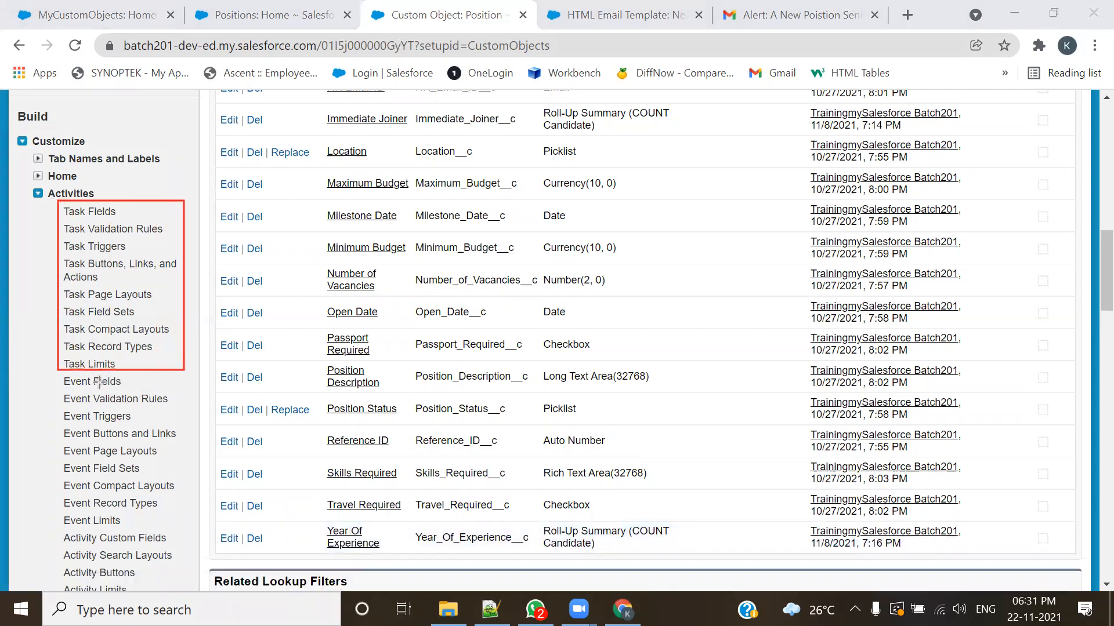
mouse_move(60, 377)
mouse_down()
mouse_move(74, 542)
mouse_move(104, 571)
mouse_move(185, 525)
mouse_up()
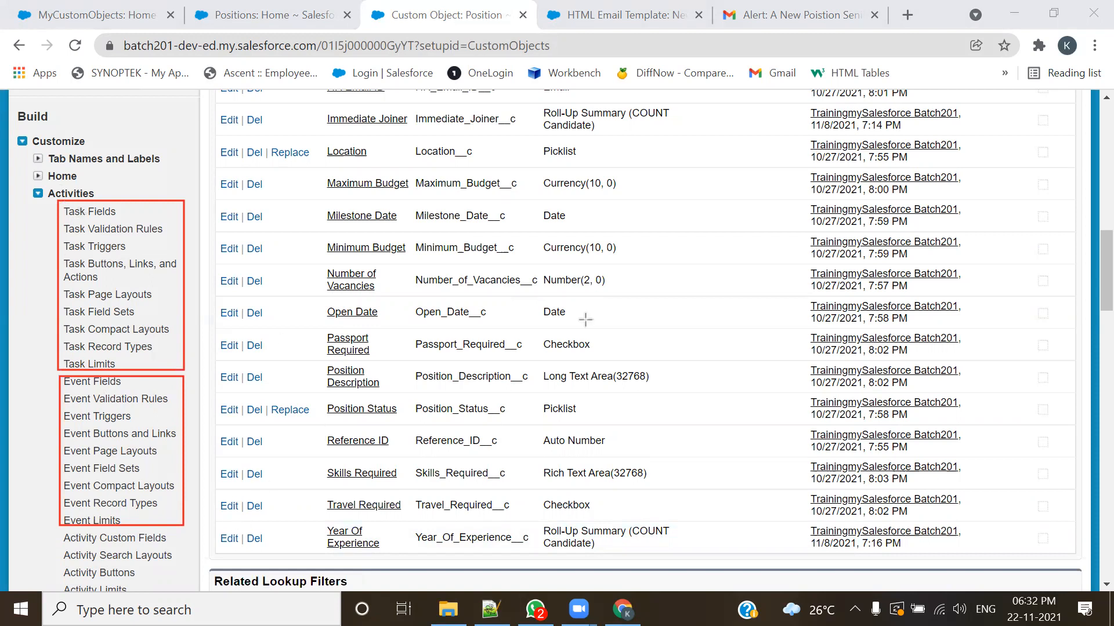
click(416, 140)
click(415, 140)
drag(66, 219, 112, 216)
drag(63, 388, 108, 386)
mouse_move(2, 282)
mouse_down()
mouse_move(11, 294)
mouse_move(35, 277)
mouse_up()
click(16, 400)
drag(16, 402, 59, 416)
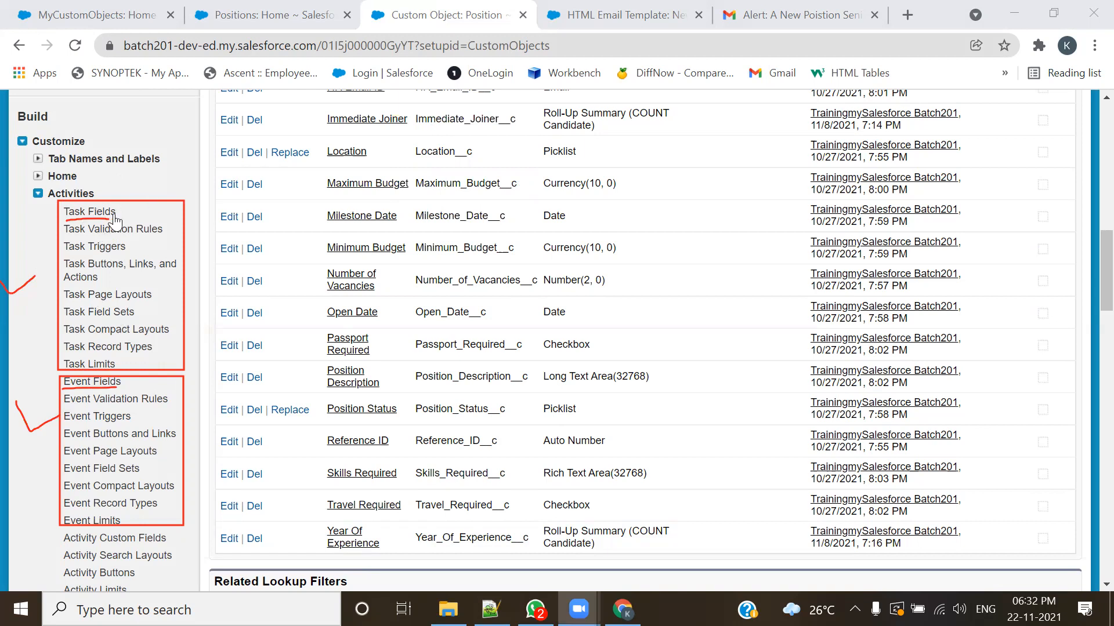
Step: Open Task Fields under Activities and review the list of Task standard fields
click(90, 211)
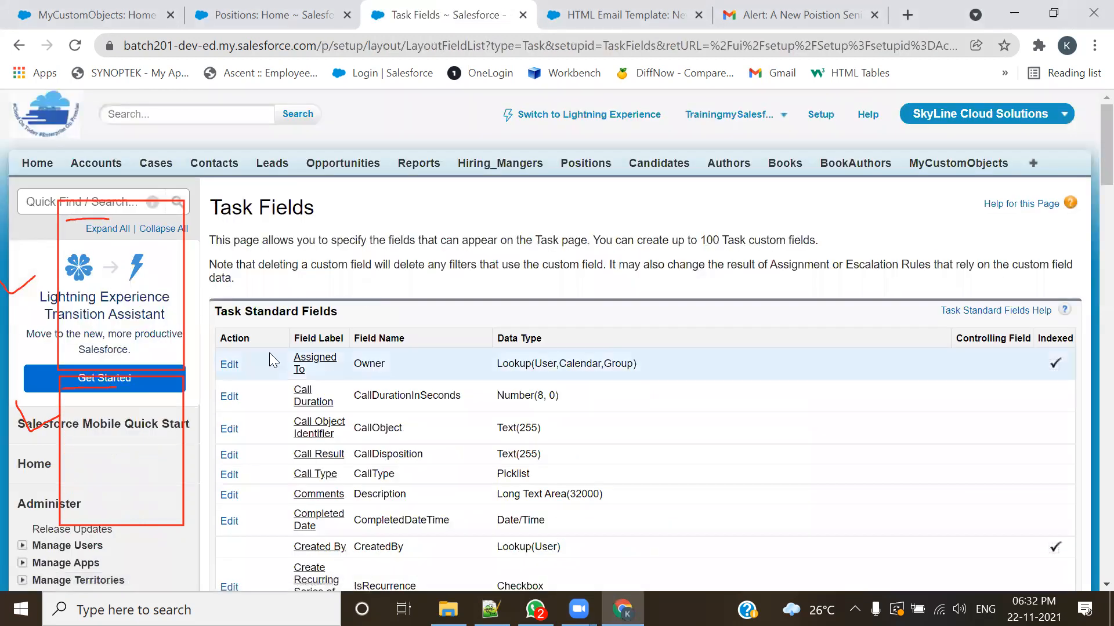
scroll(299, 232, down, 3)
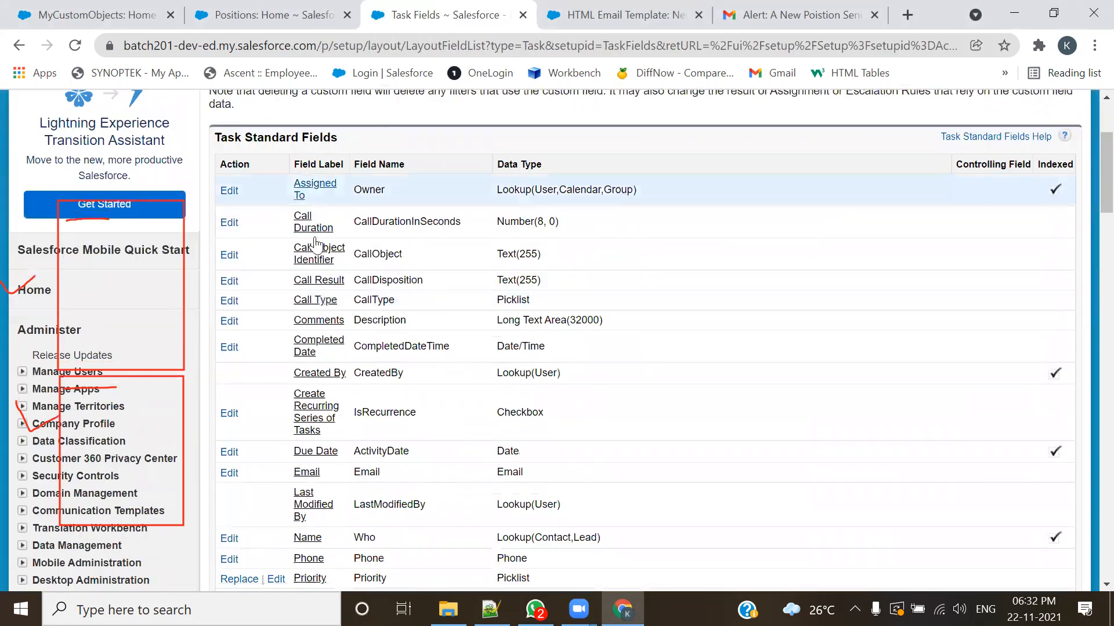
drag(371, 139, 217, 142)
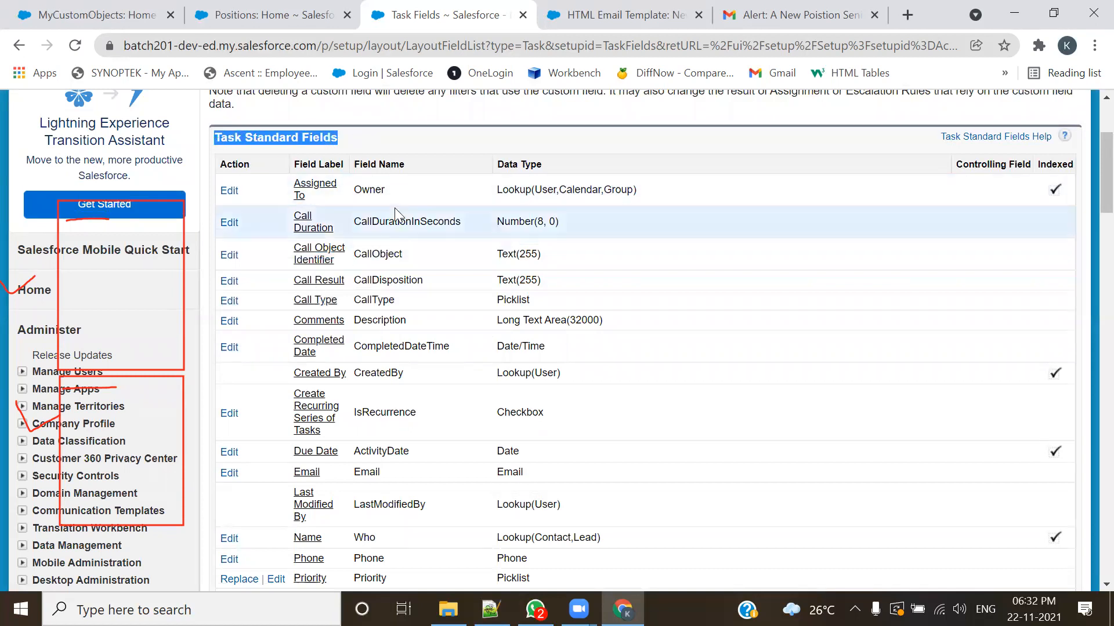
scroll(393, 211, down, 12)
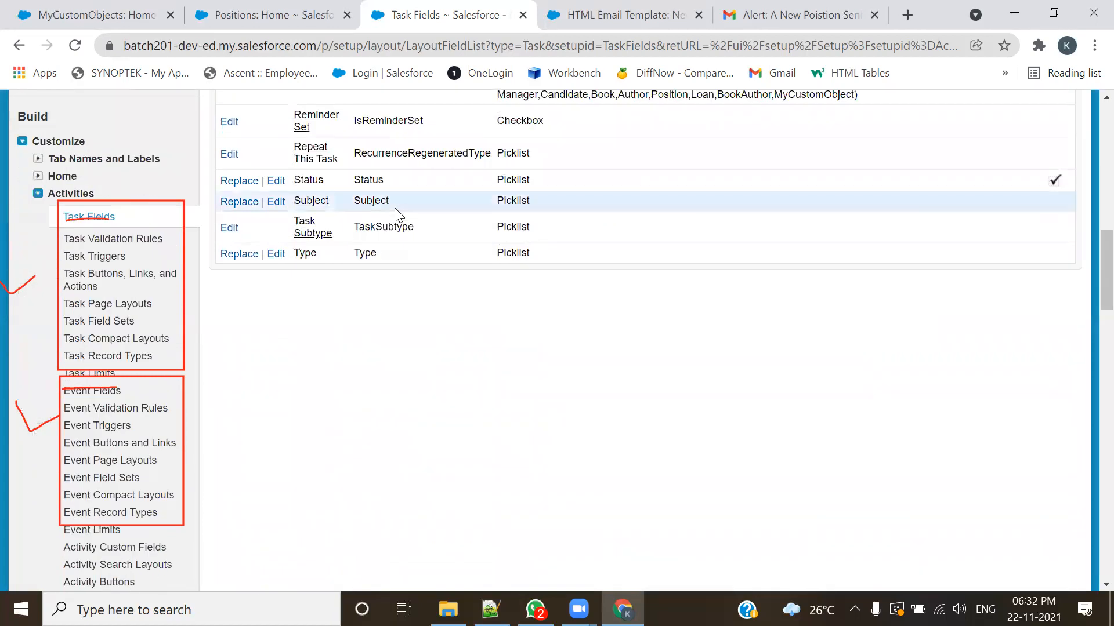
Step: Open Event Fields under Activities, review the Event standard fields and clear the red annotations
click(96, 395)
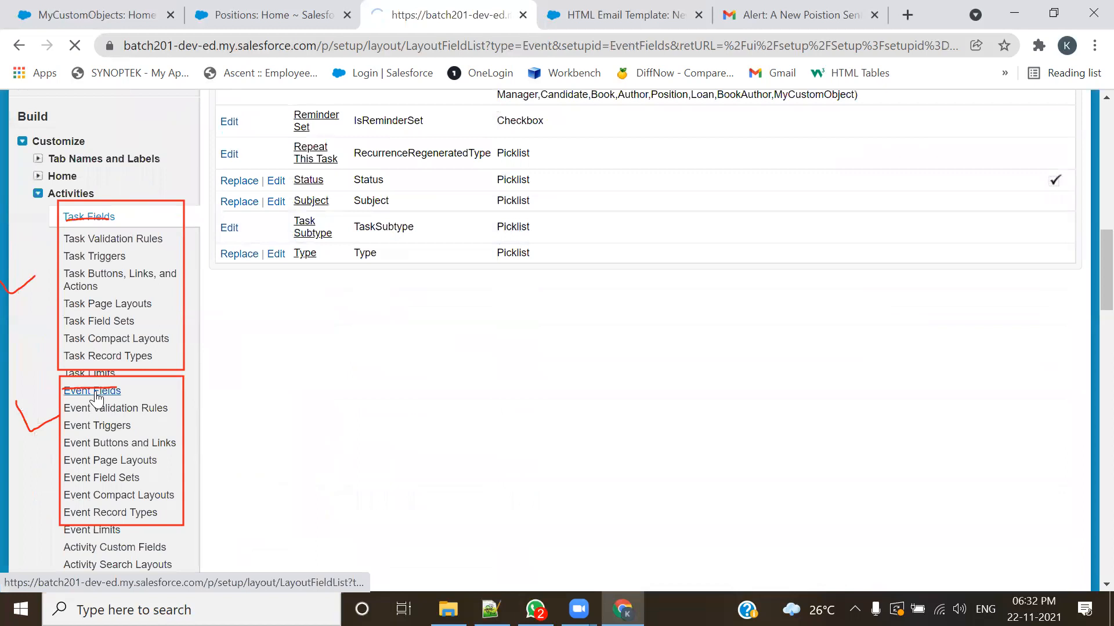
scroll(371, 290, down, 3)
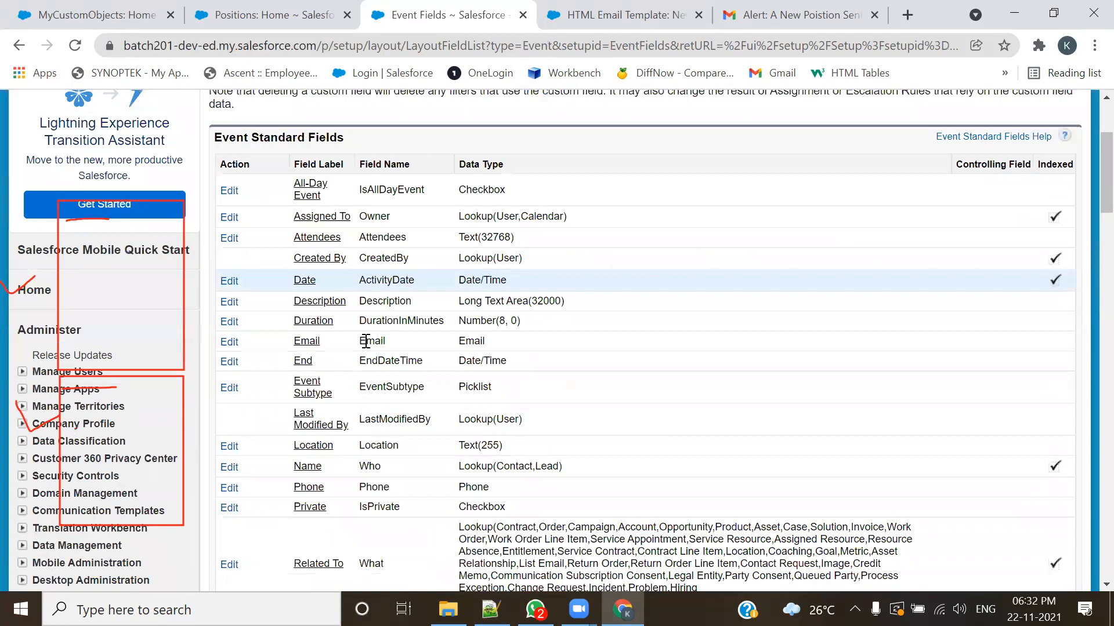
scroll(418, 226, down, 4)
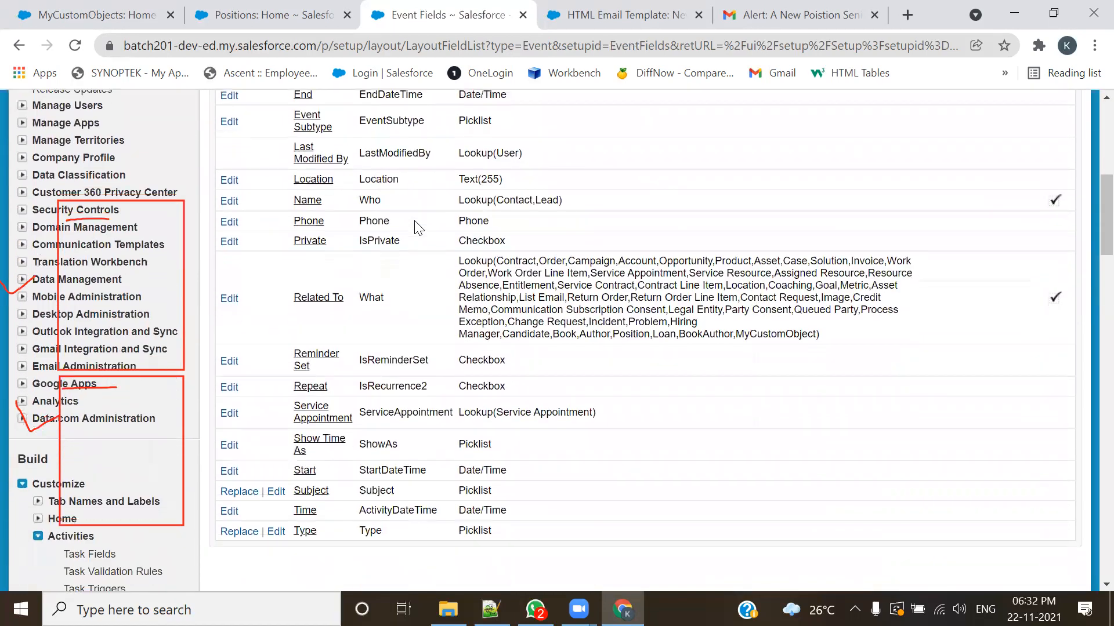
scroll(418, 226, down, 5)
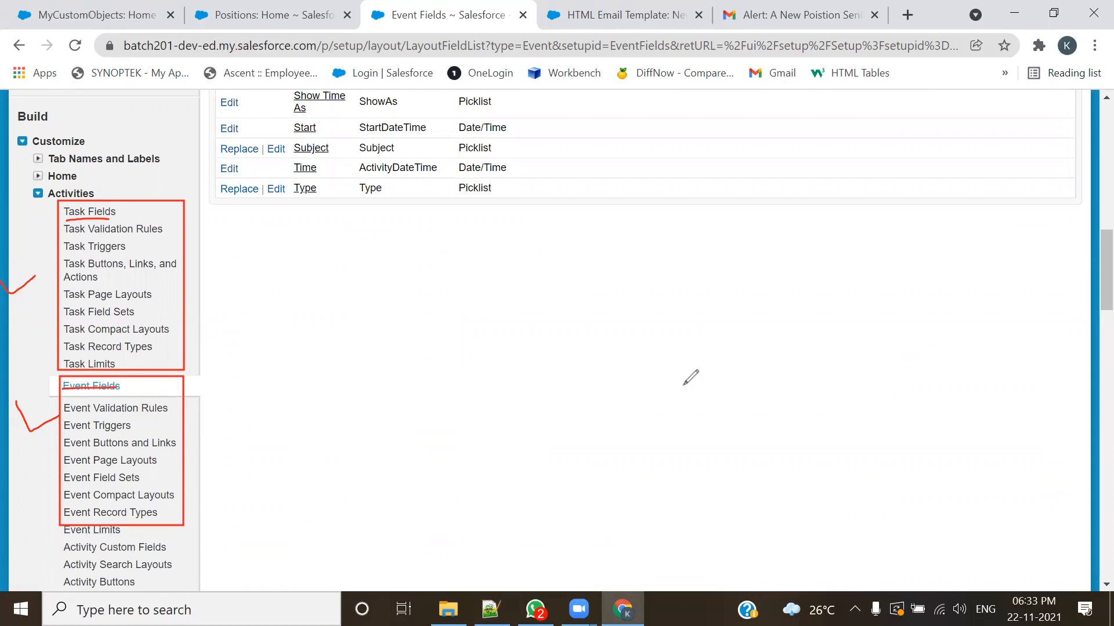
key(Escape)
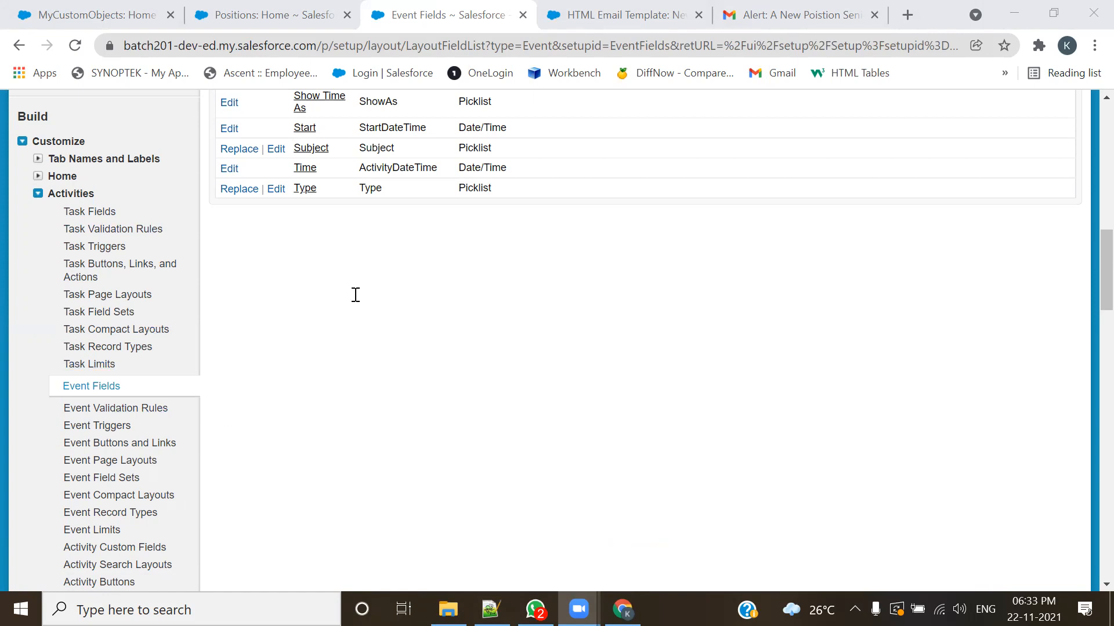
Step: Switch to the 201-Admin.txt notes in Notepad++ and review the WhoID and WhatID explanations by highlighting them
key(alt+Tab)
scroll(298, 286, down, 2)
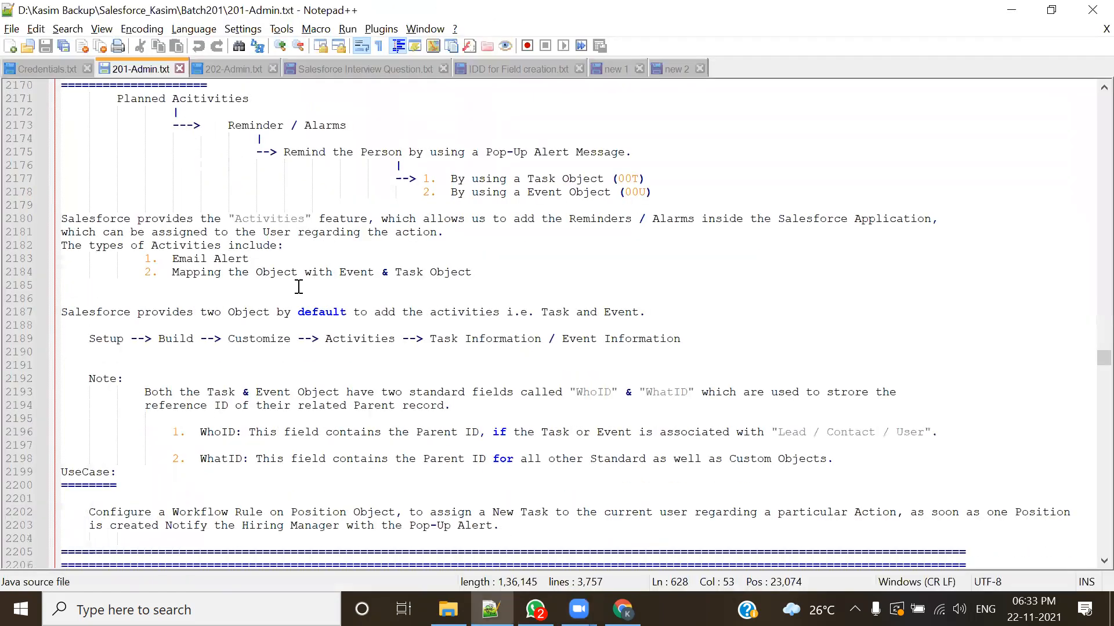
drag(200, 272, 249, 273)
drag(200, 298, 249, 299)
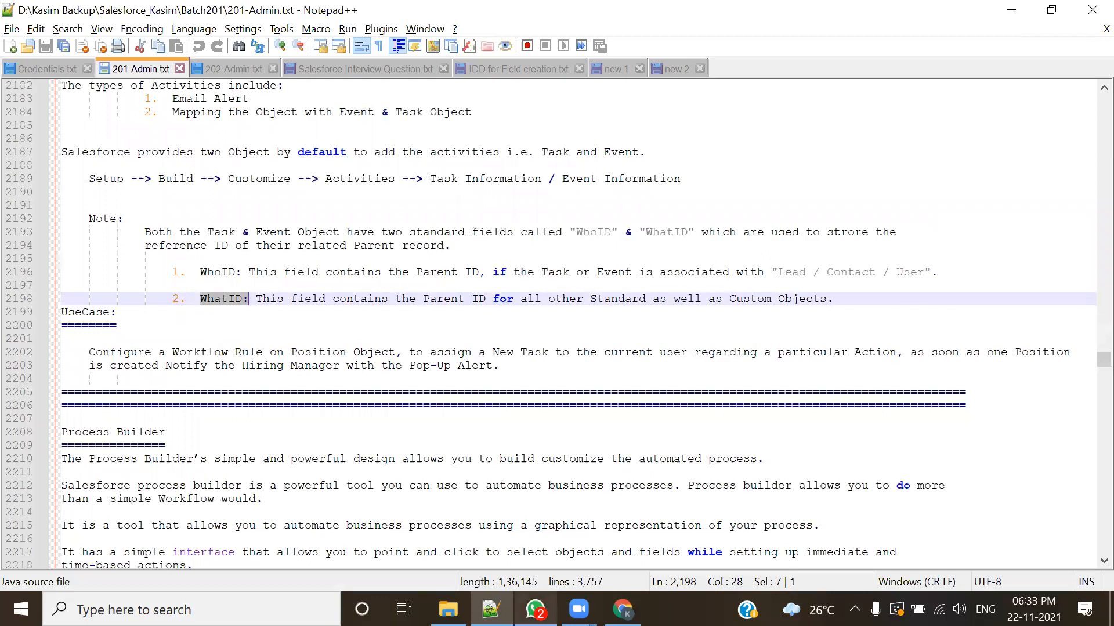
click(323, 334)
drag(200, 272, 835, 299)
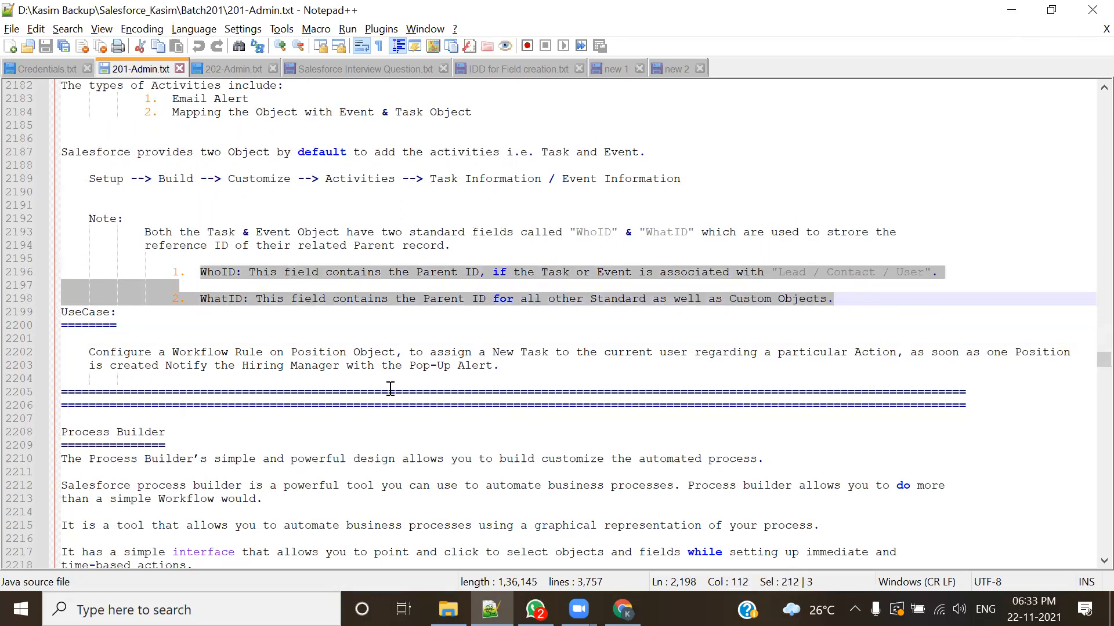
click(408, 327)
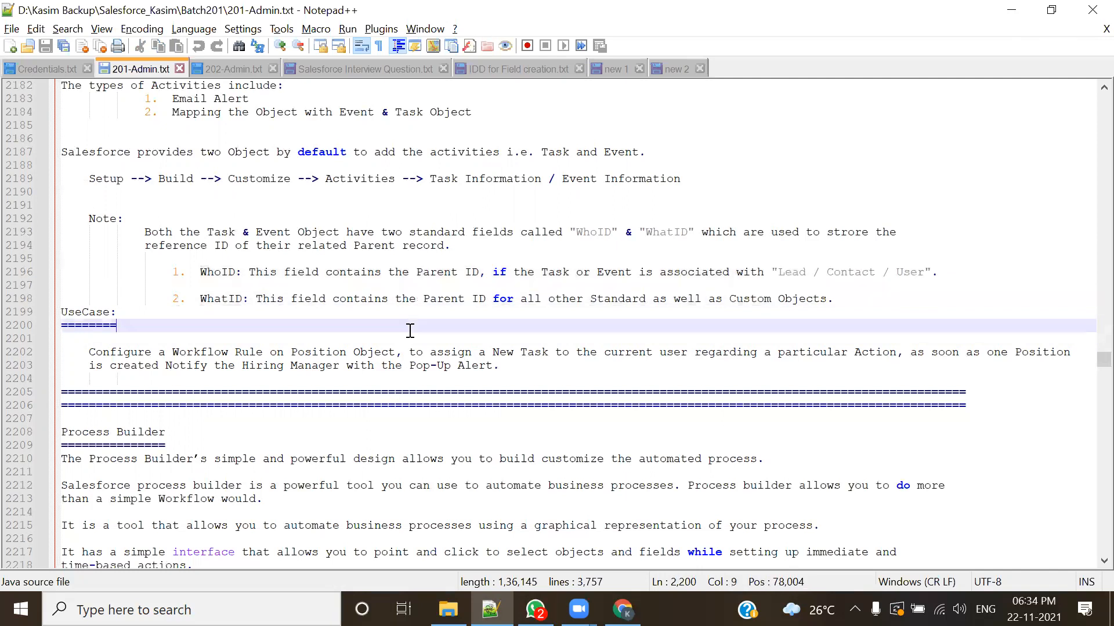
drag(199, 272, 250, 299)
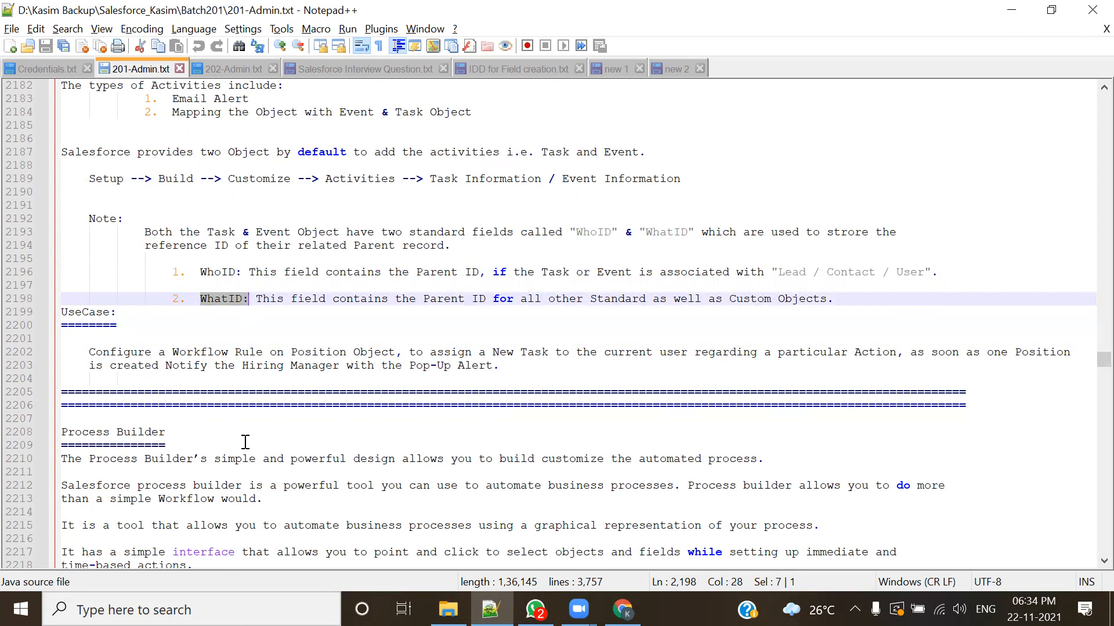
Step: Open Paint with a blank canvas and choose the Rectangle shape
click(261, 611)
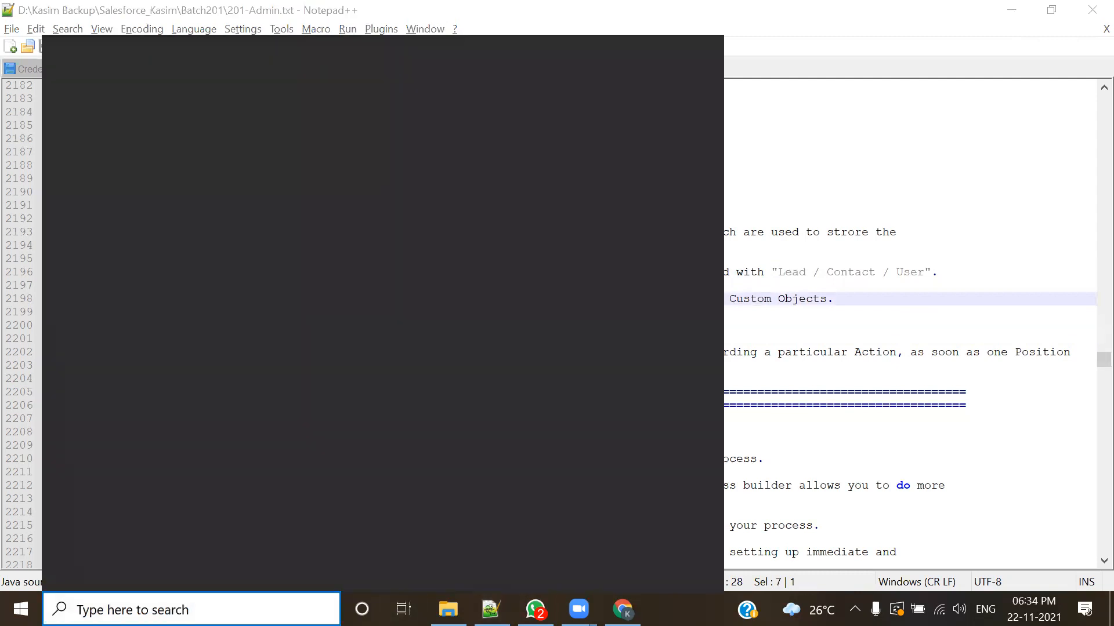
text(paint)
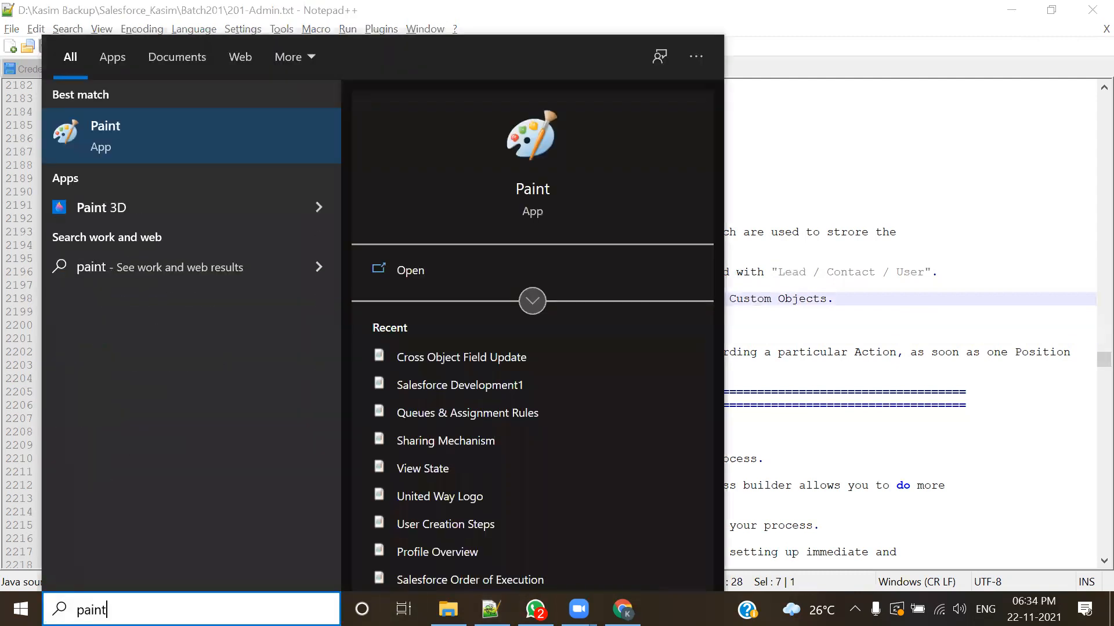
key(Return)
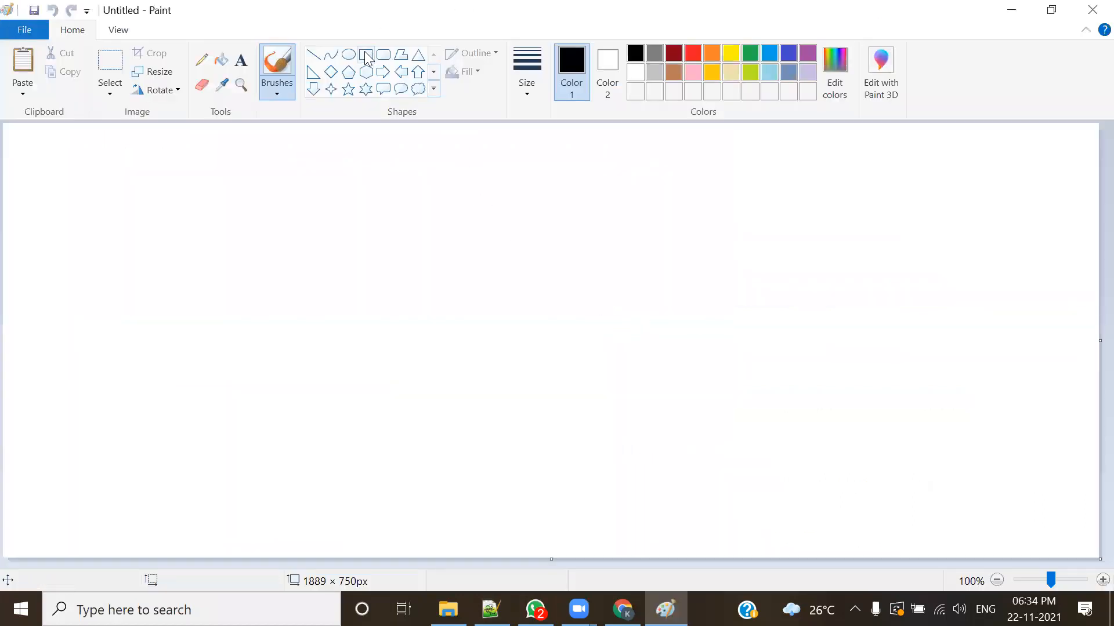
click(366, 55)
mouse_move(326, 246)
mouse_down()
mouse_move(341, 315)
mouse_move(408, 350)
mouse_move(634, 361)
mouse_move(647, 400)
mouse_up()
mouse_move(462, 298)
mouse_down()
mouse_move(631, 315)
mouse_move(689, 299)
mouse_move(729, 314)
mouse_move(808, 311)
mouse_up()
key(Delete)
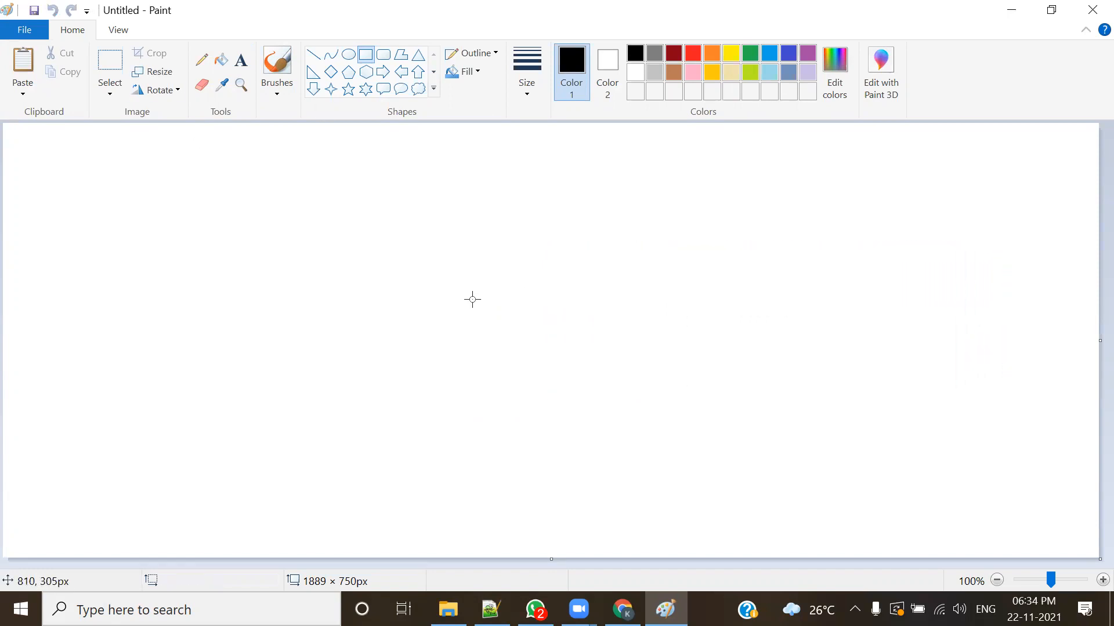
Step: Draw a rectangle about 567 by 237 px near the canvas's right edge, at mid-height
mouse_move(752, 239)
mouse_down()
mouse_move(1007, 383)
mouse_move(1081, 377)
mouse_up()
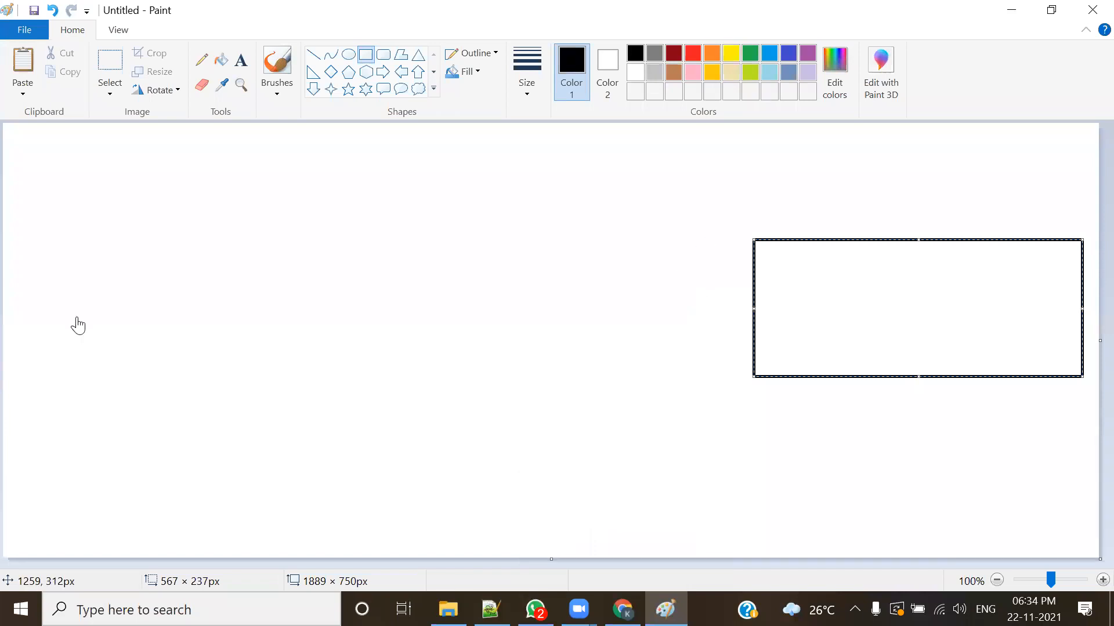
Step: Switch to the Salesforce Event Fields page in Chrome and highlight the Who and What field names and the page heading
key(alt+Tab)
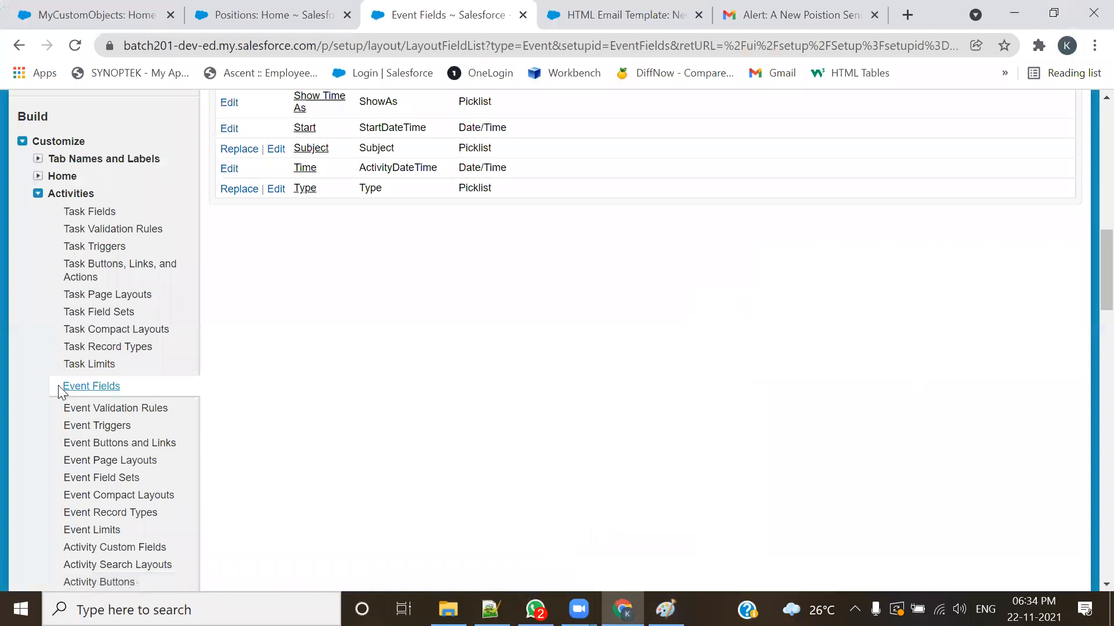
scroll(369, 405, up, 5)
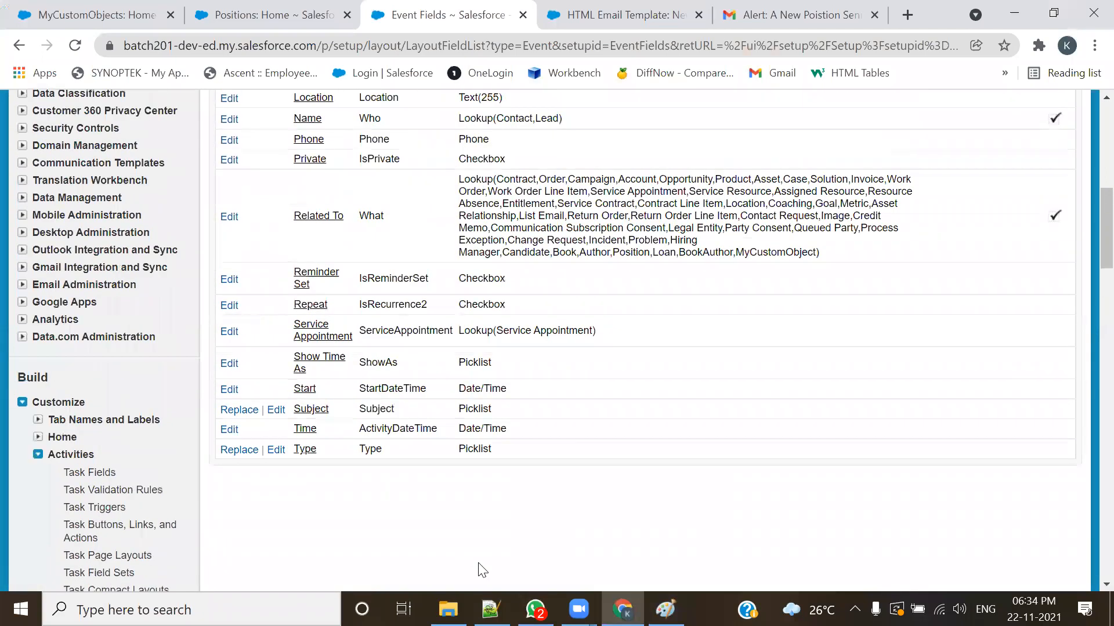
scroll(423, 464, up, 3)
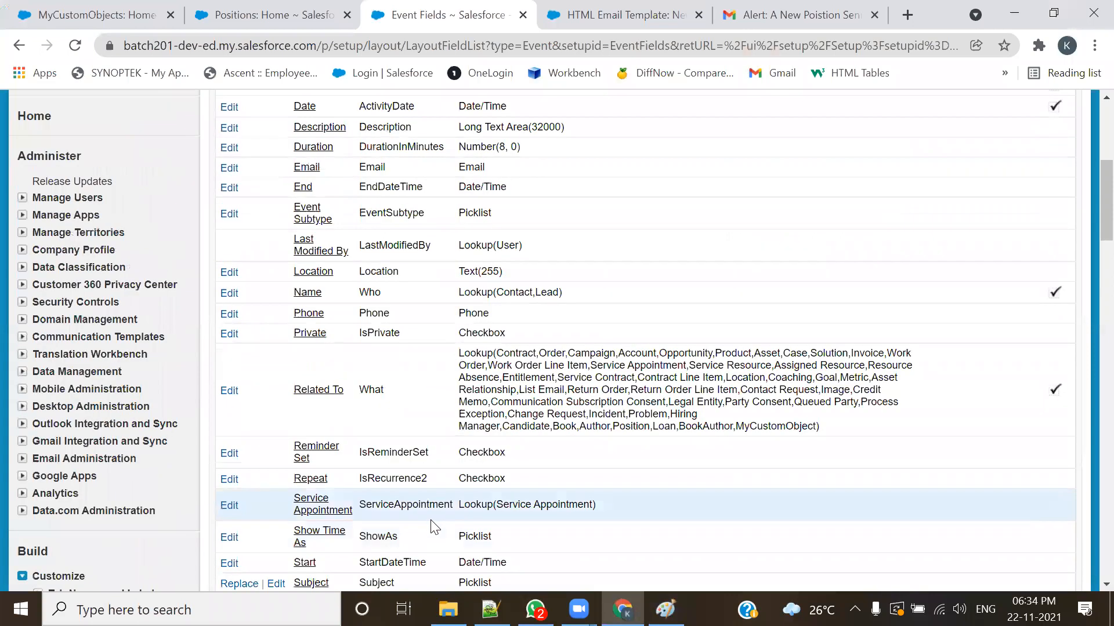
drag(363, 296, 359, 295)
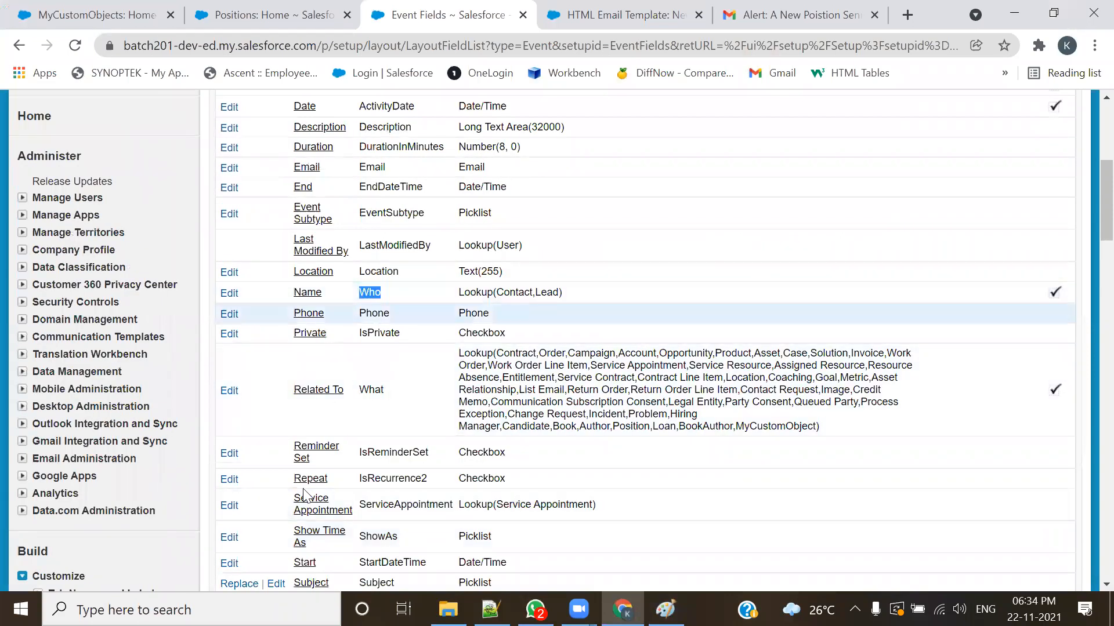
drag(385, 392, 356, 392)
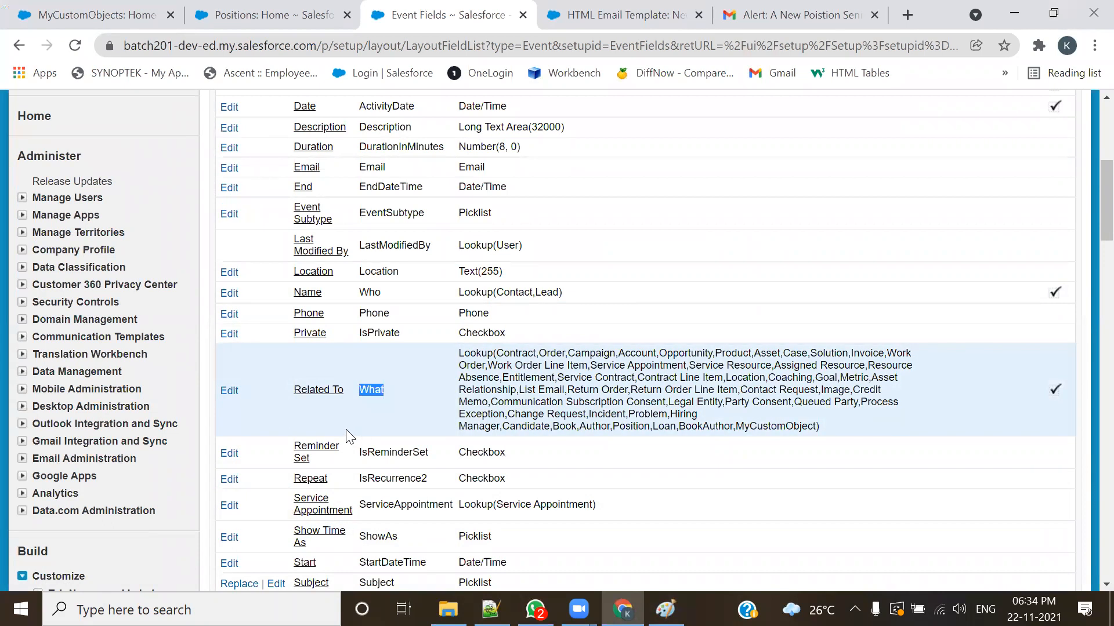
scroll(319, 255, up, 5)
drag(324, 127, 210, 120)
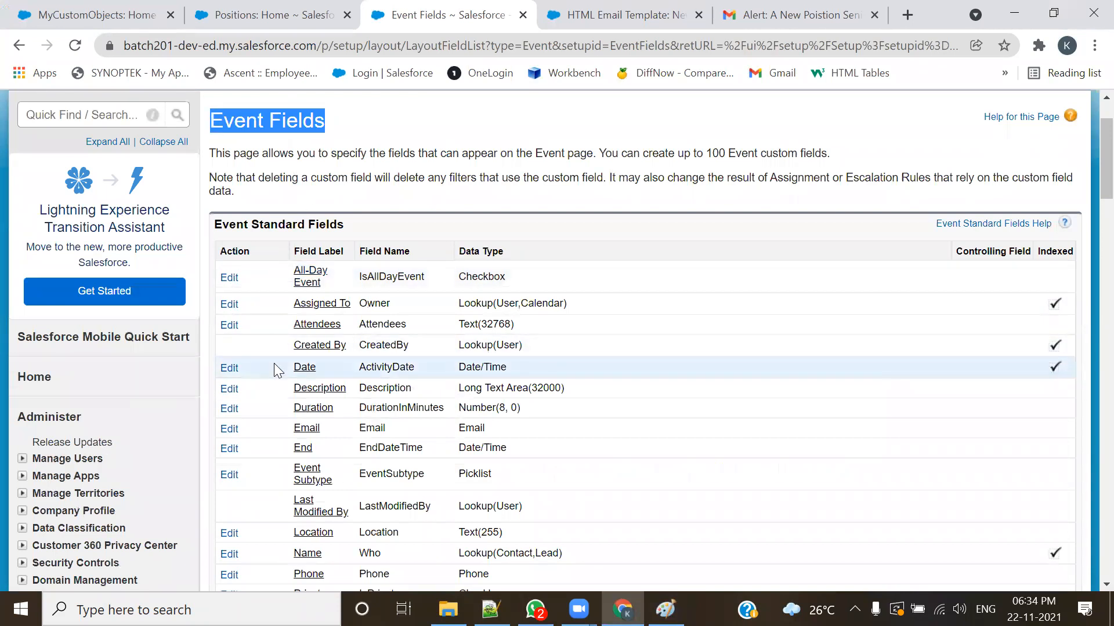
Step: Compare the Who and What rows among the Event standard fields by highlighting each name twice, and return to the page heading
scroll(274, 363, down, 7)
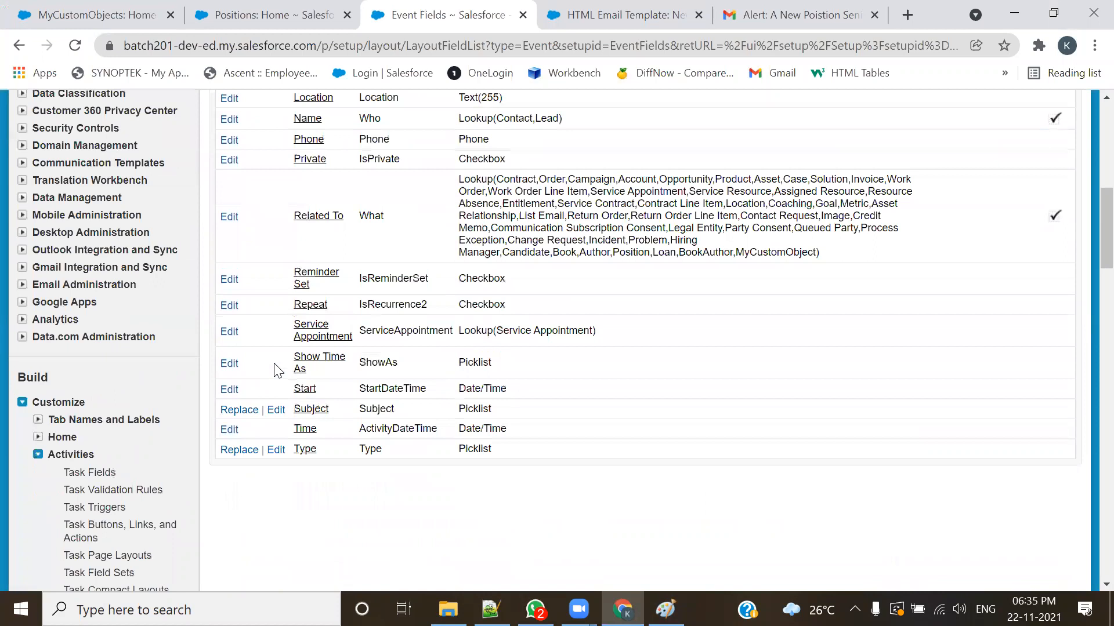
double_click(370, 118)
double_click(370, 216)
double_click(381, 119)
double_click(383, 216)
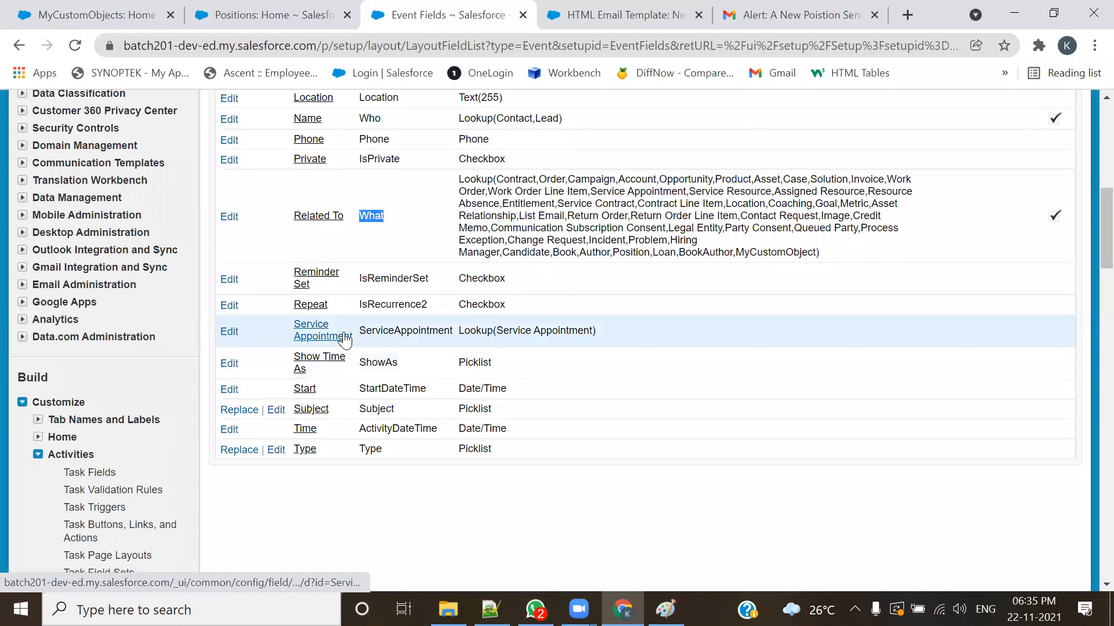
scroll(344, 339, up, 4)
scroll(396, 405, up, 5)
double_click(214, 210)
Step: Open Task Fields under Activities and highlight the page heading and the Who and What field names
scroll(114, 452, down, 9)
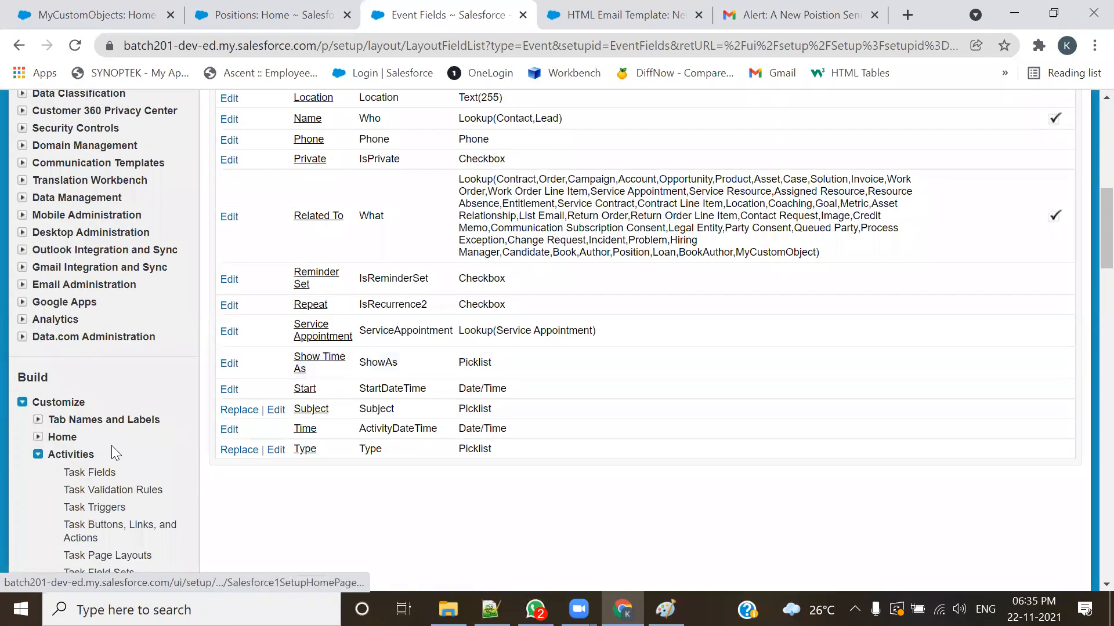
click(87, 473)
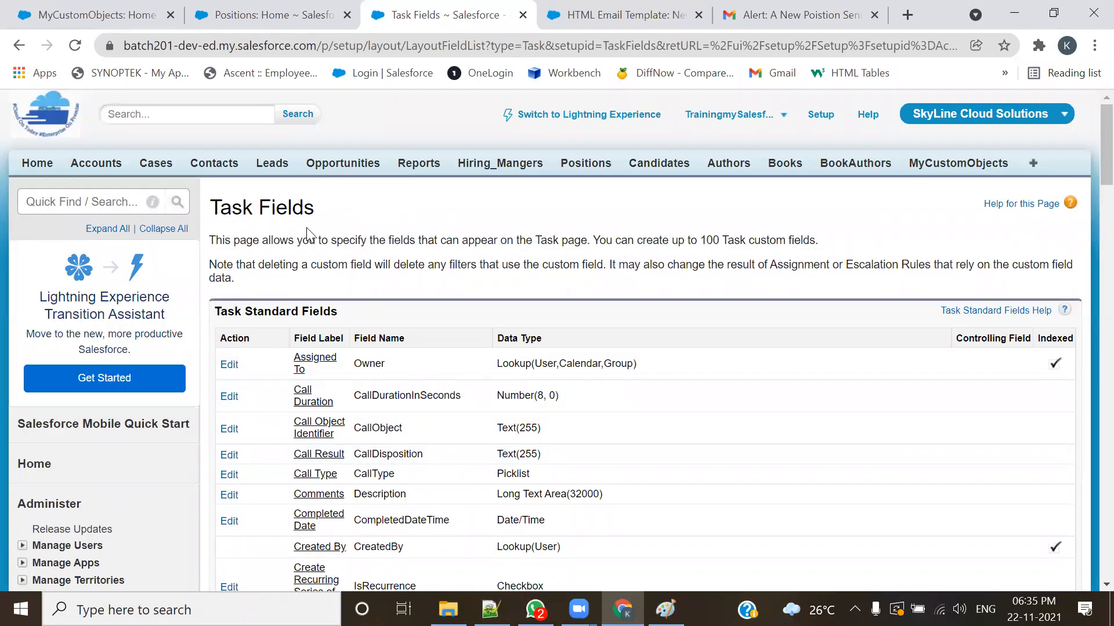
drag(316, 210, 260, 210)
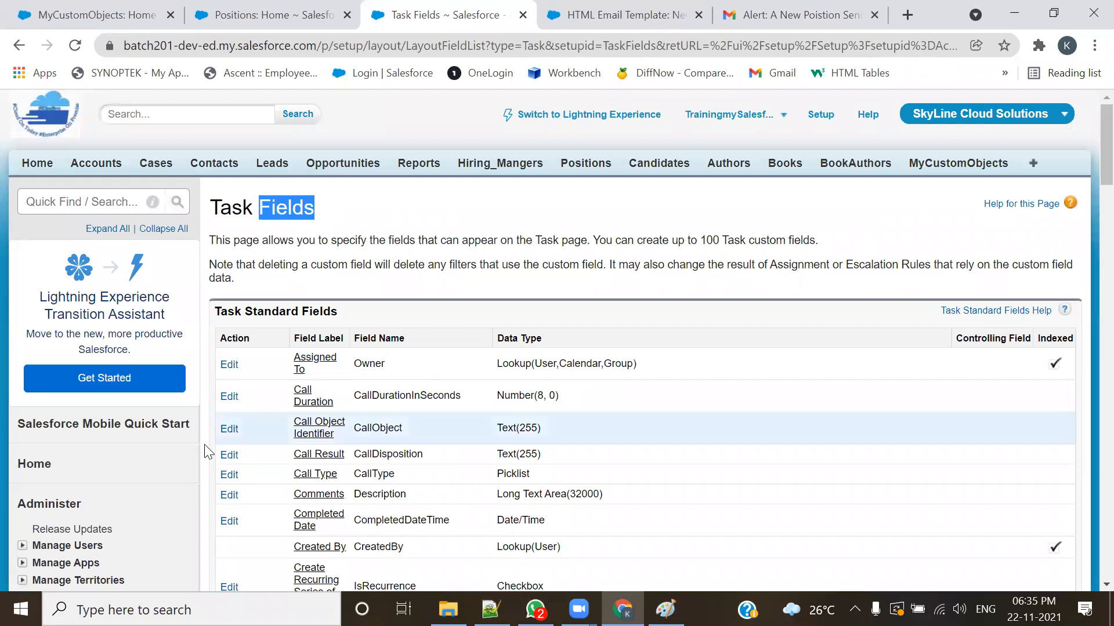
double_click(239, 209)
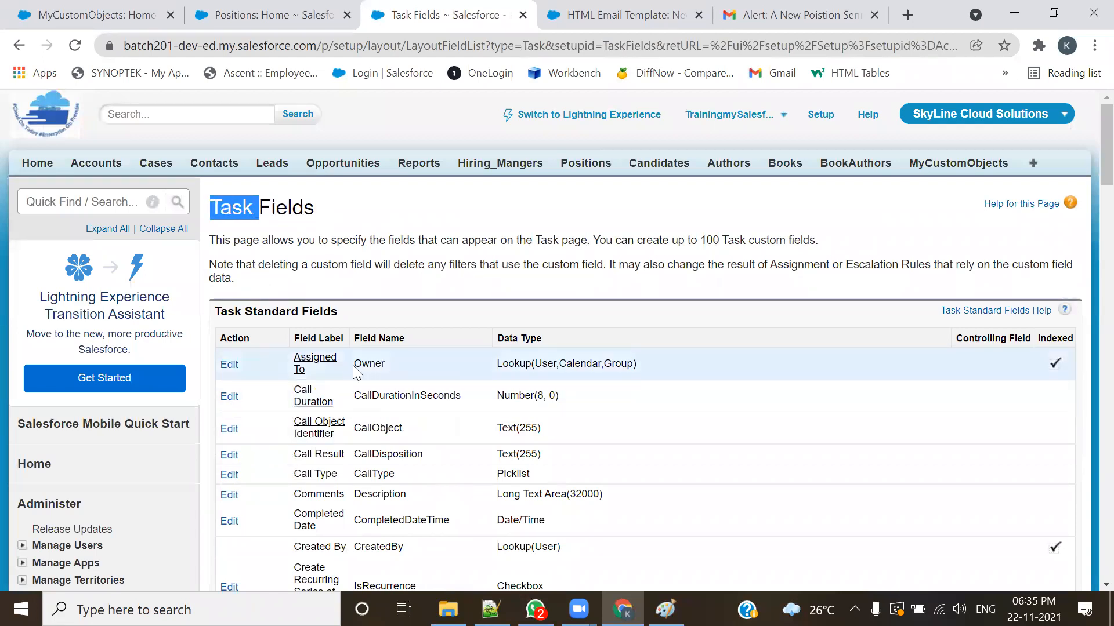
scroll(357, 371, down, 5)
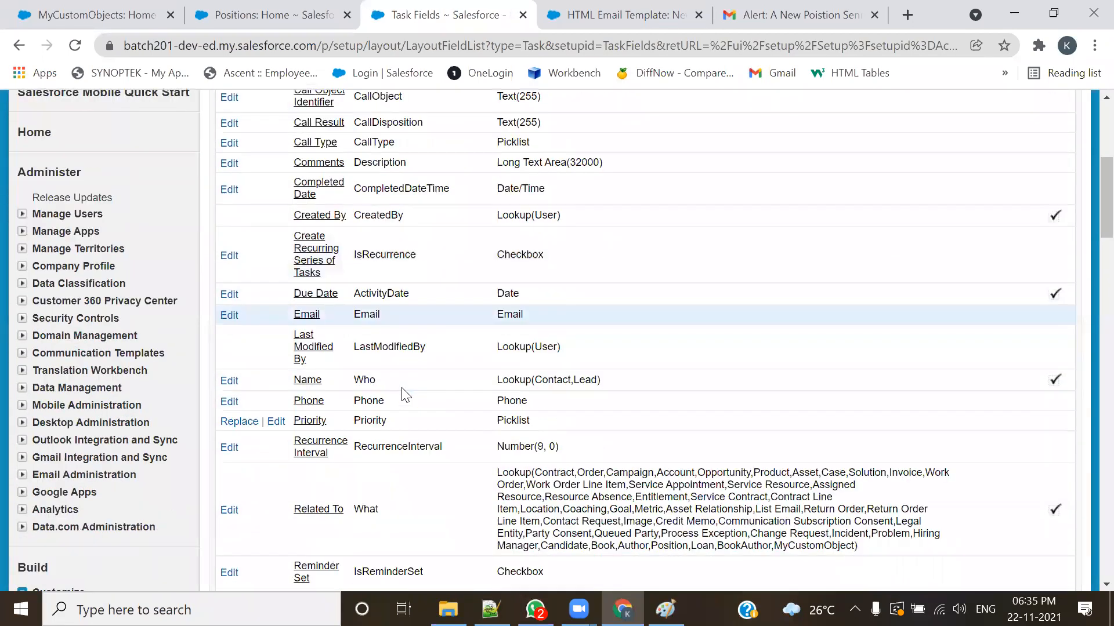
drag(377, 364, 352, 364)
drag(382, 496, 349, 499)
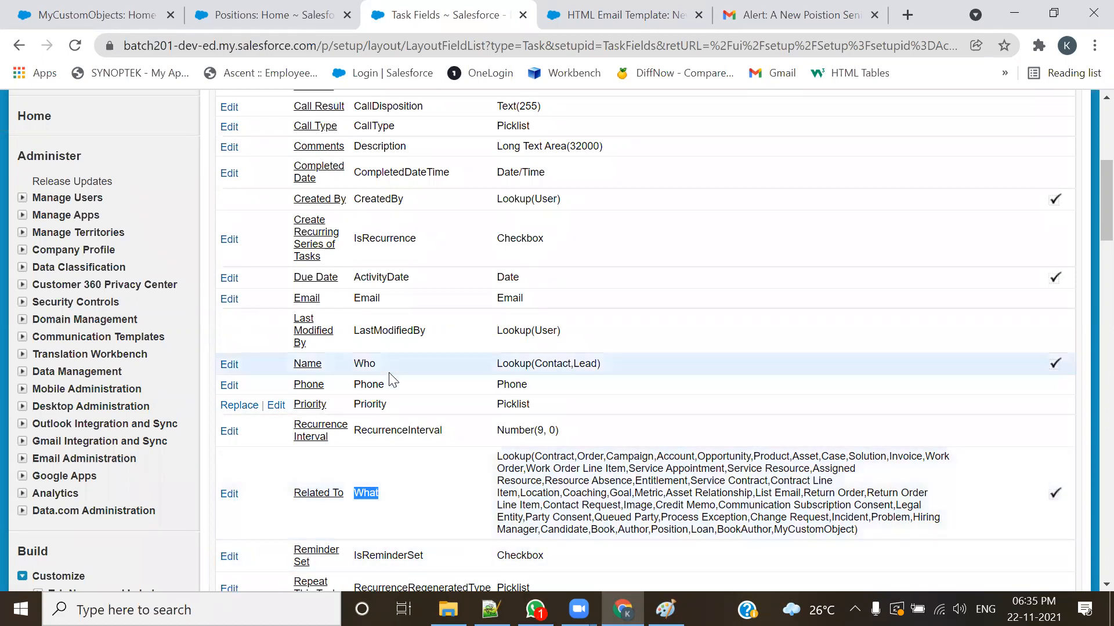
double_click(374, 364)
double_click(355, 494)
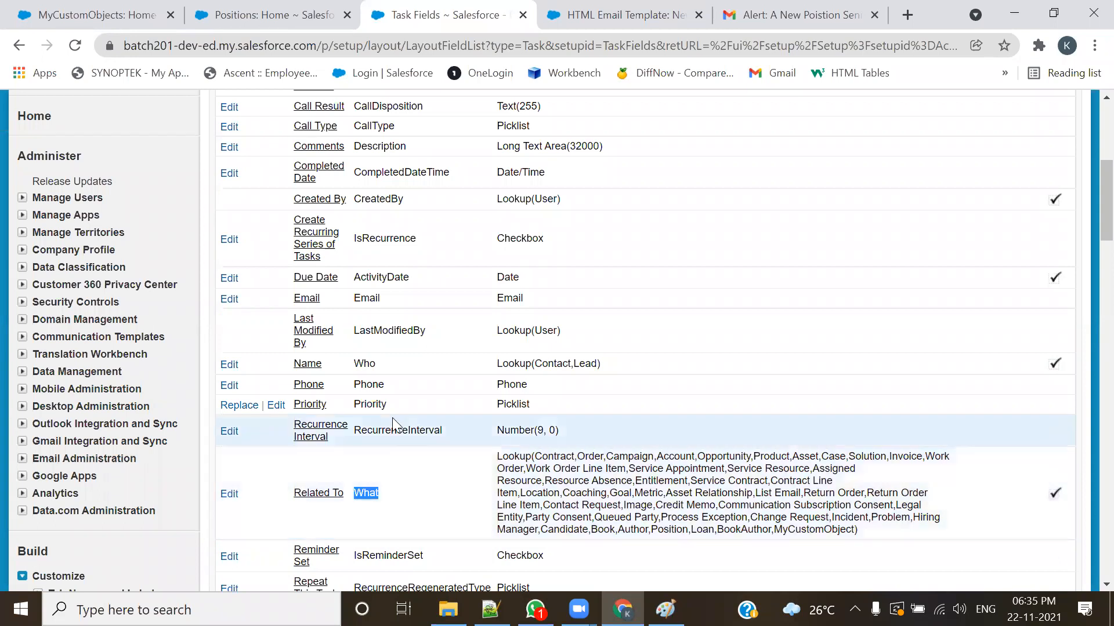
Step: Highlight the Task Standard Fields heading and examine the Who and What rows in its table again
scroll(385, 425, up, 5)
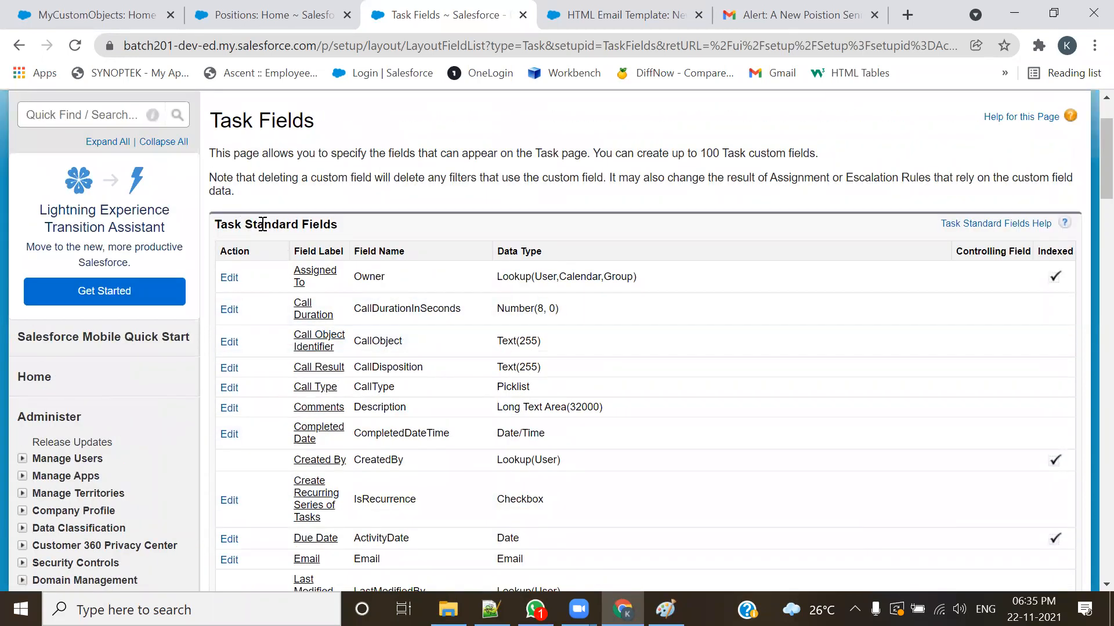
drag(261, 225, 378, 230)
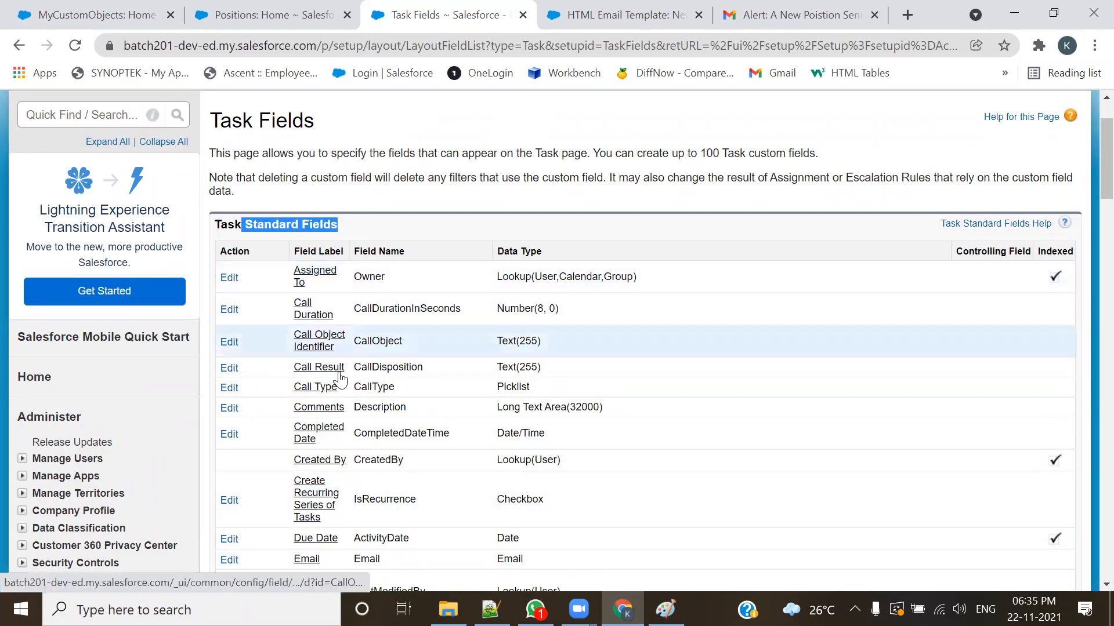
scroll(354, 357, down, 5)
scroll(357, 359, up, 1)
double_click(364, 363)
double_click(391, 491)
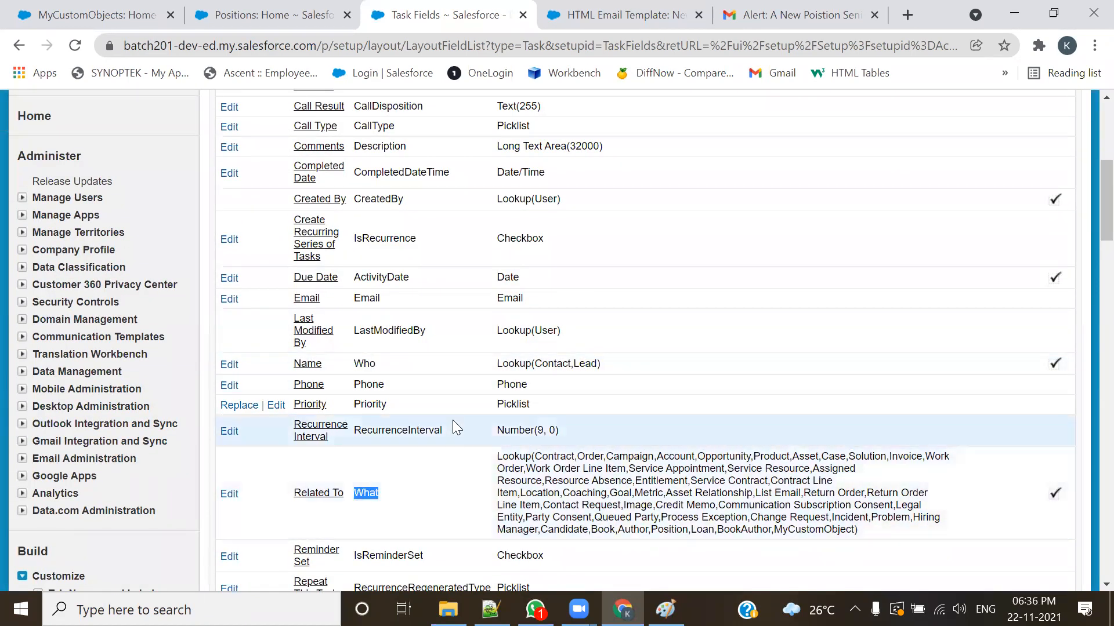
Step: Look over the Activities setup entries, reopen Event Fields and highlight its Who and What field names
scroll(282, 393, down, 6)
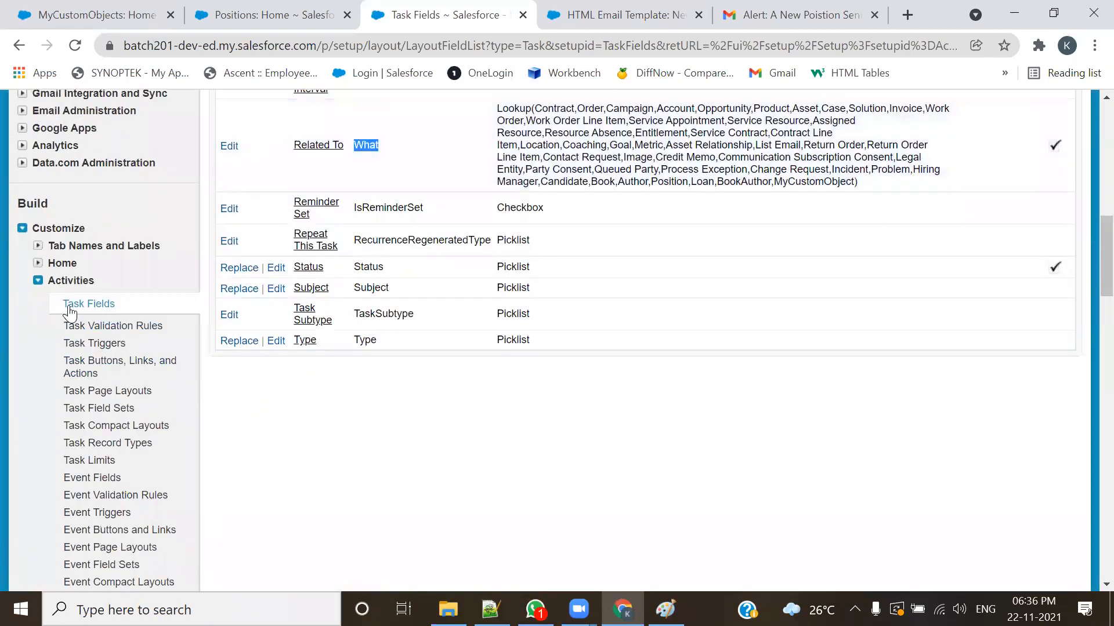
scroll(96, 314, down, 4)
scroll(97, 314, down, 1)
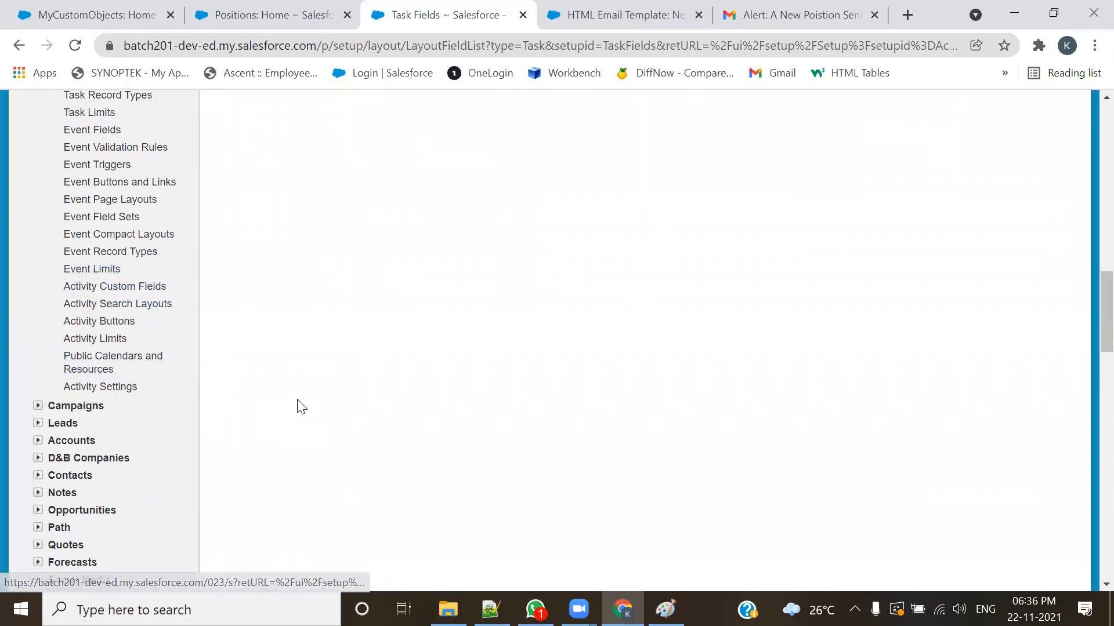
scroll(371, 400, up, 4)
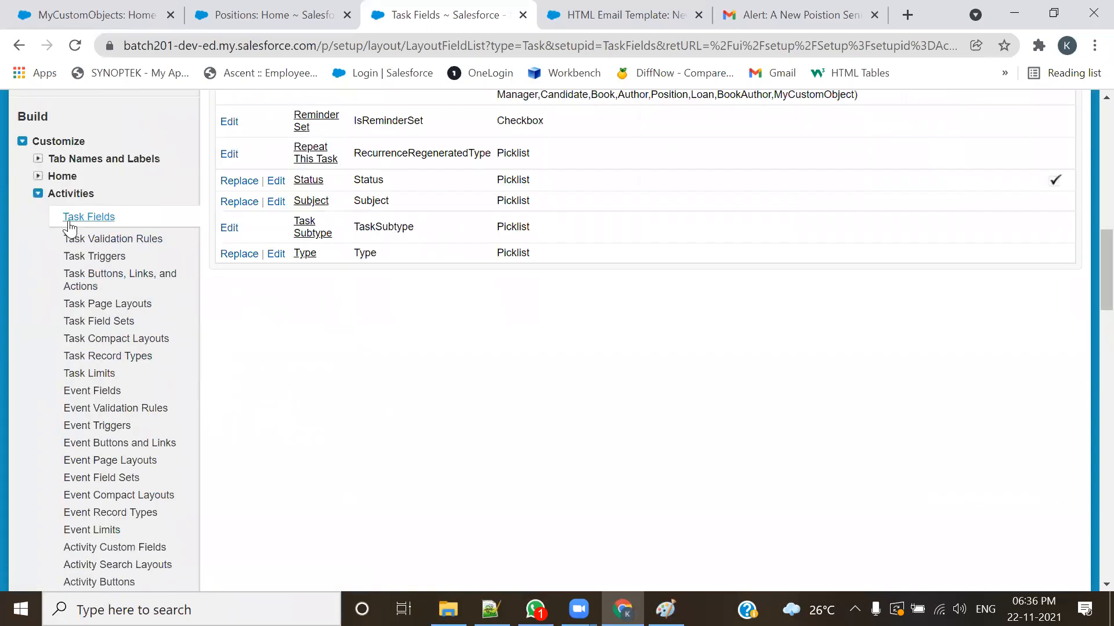
click(96, 392)
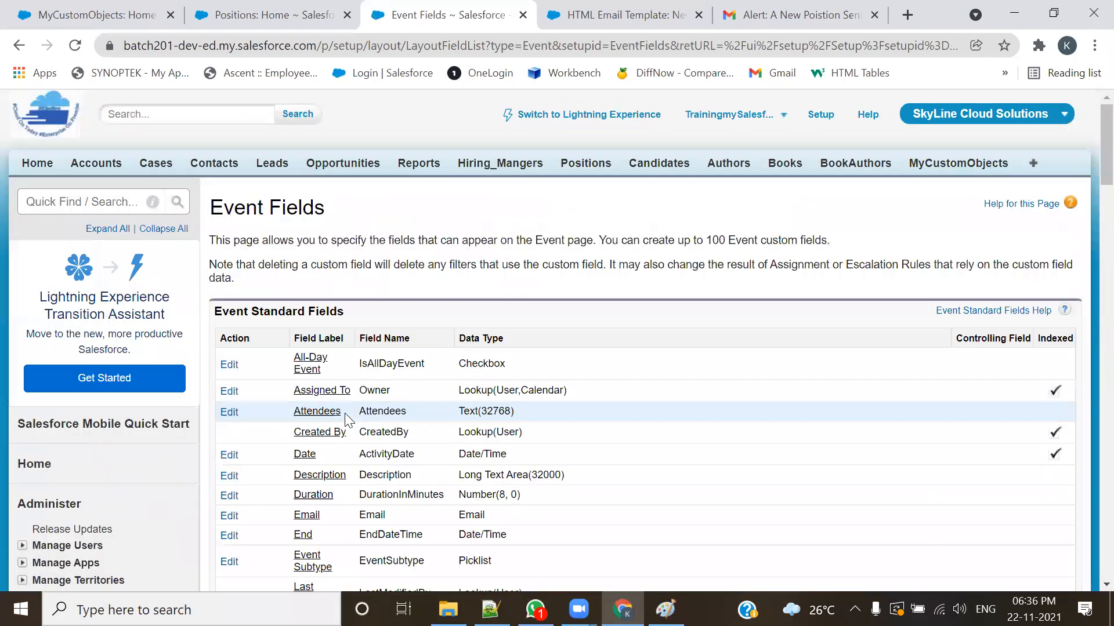
scroll(383, 306, down, 7)
double_click(371, 205)
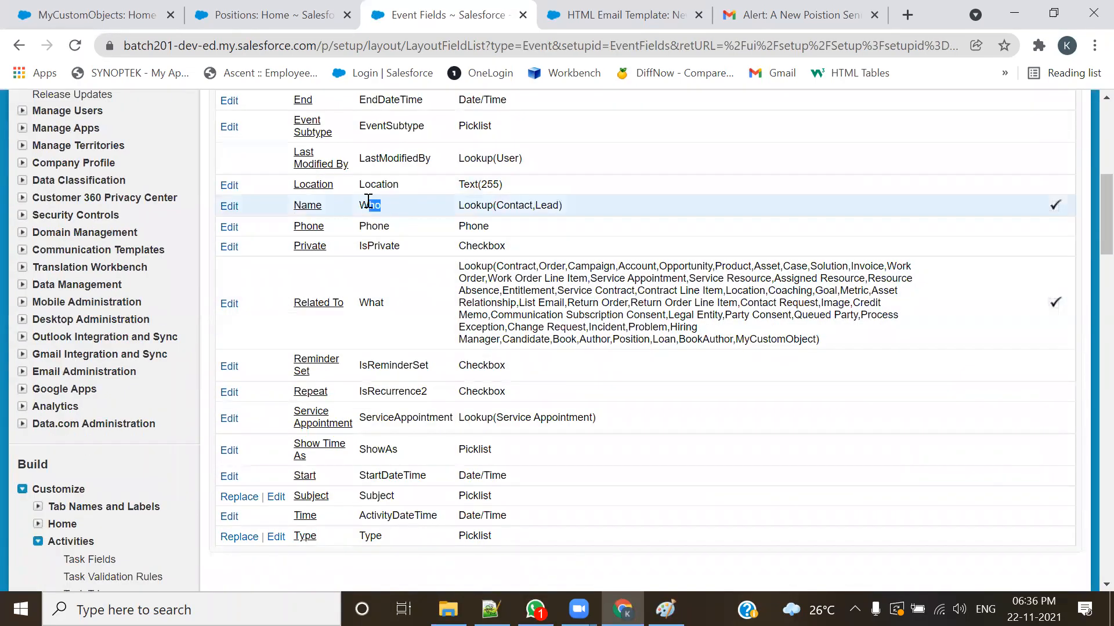
double_click(374, 302)
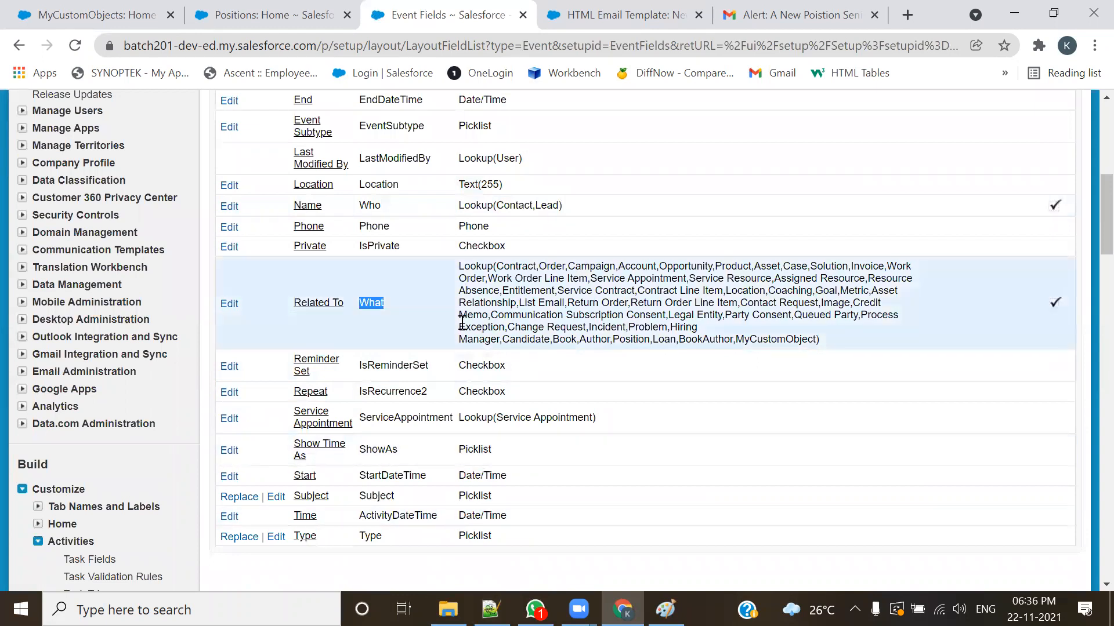
Step: Switch to the 201-Admin.txt notes in Notepad++ and highlight the statement about the two standard fields of Task and Event
key(alt+Tab)
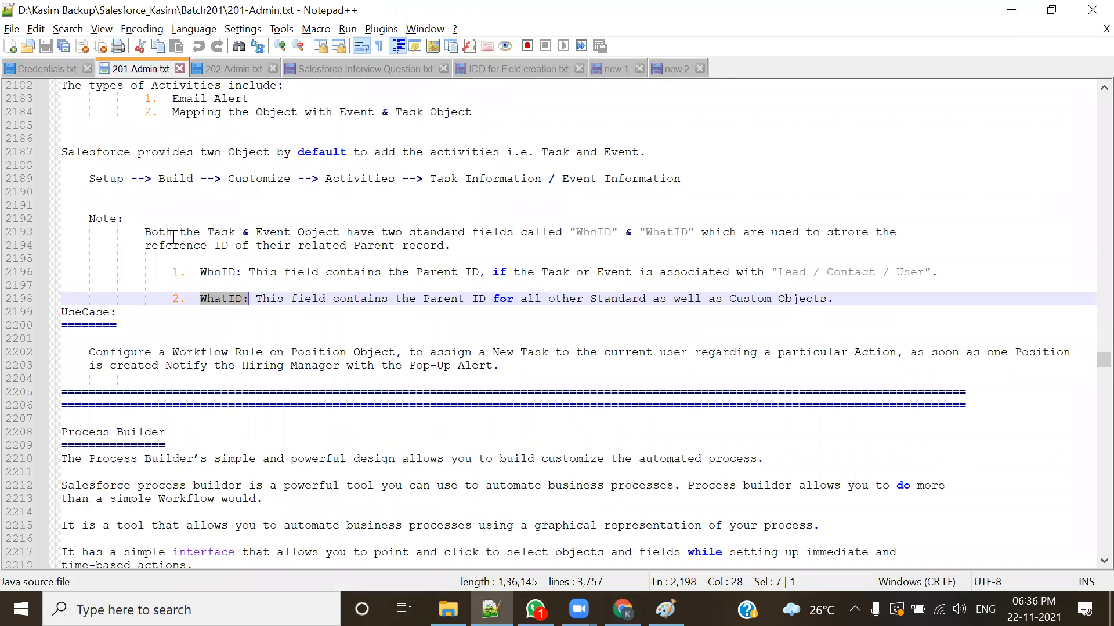
click(485, 237)
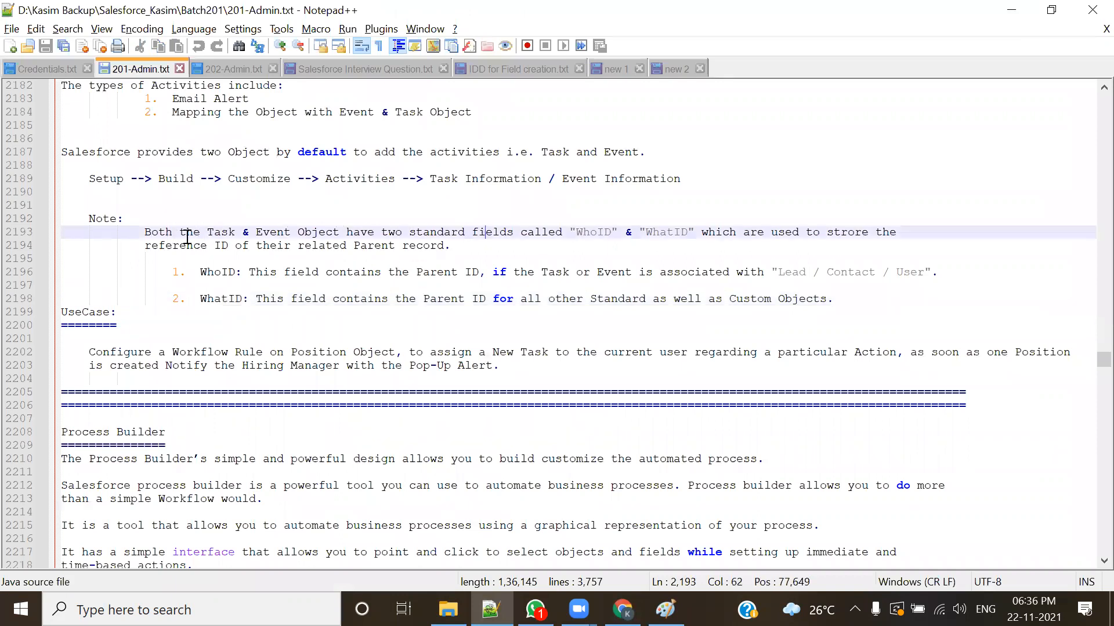
drag(145, 232, 694, 238)
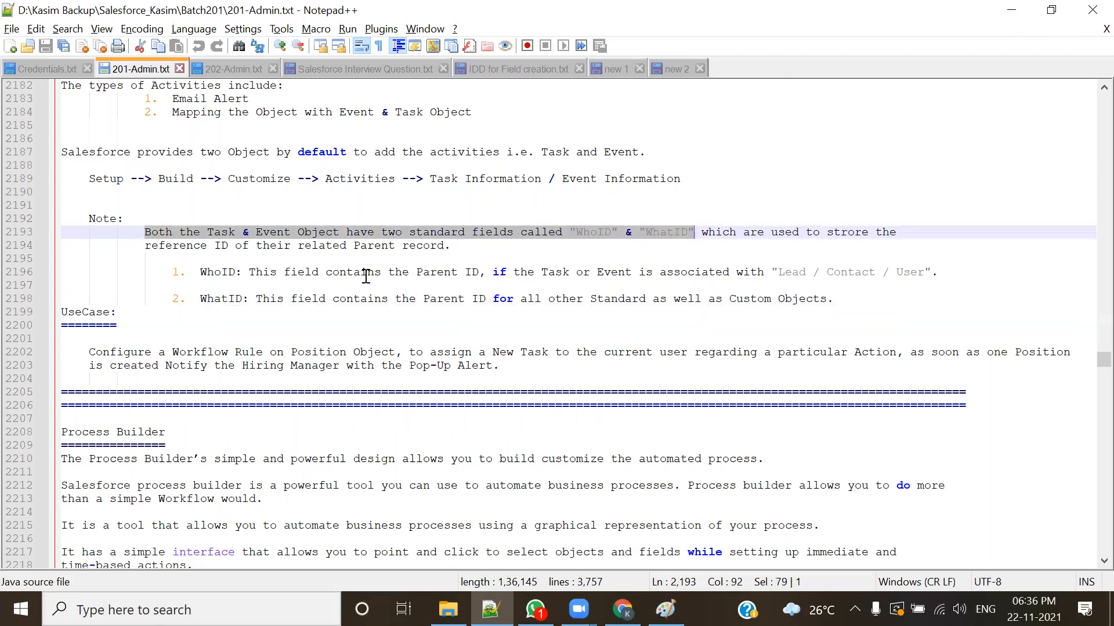
Step: Correct the misspelled word before "the reference ID" to "store" in the Note and save the file
click(850, 233)
key(BackSpace)
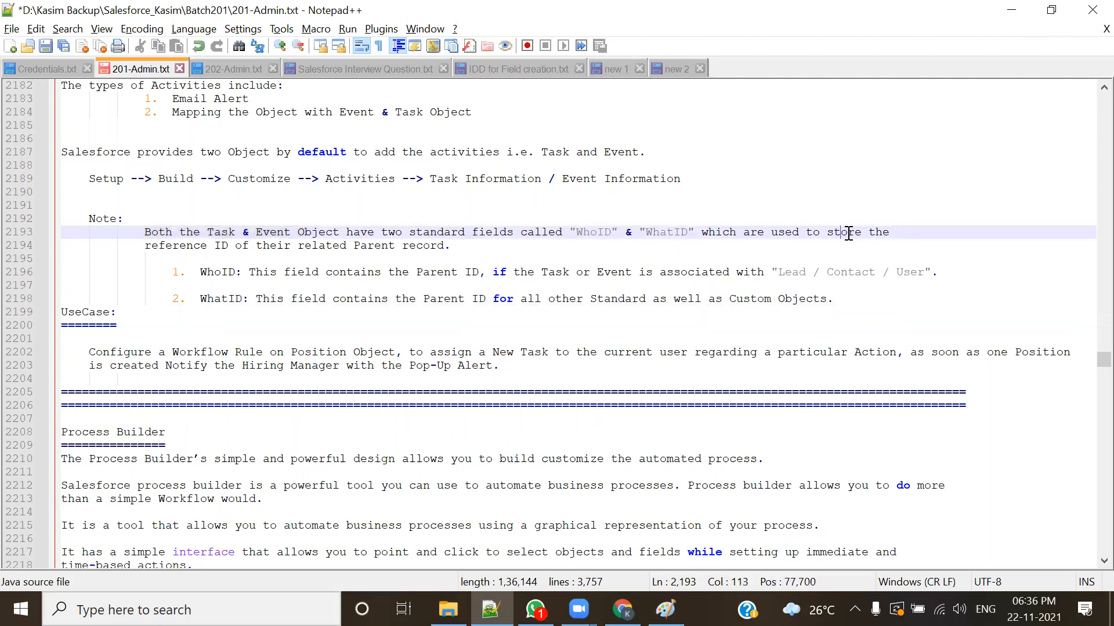
key(ctrl+s)
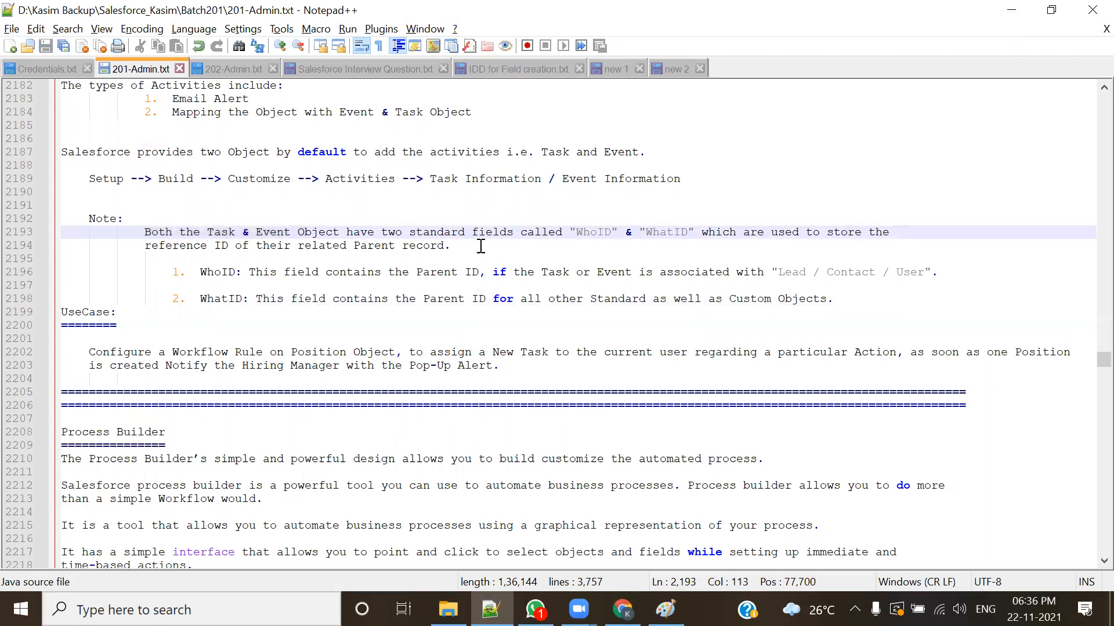
Step: Review the Note's first sentence by highlighting "WhoID", "WhatID", "two standard fields", "Task" and "Event" one after another
click(328, 290)
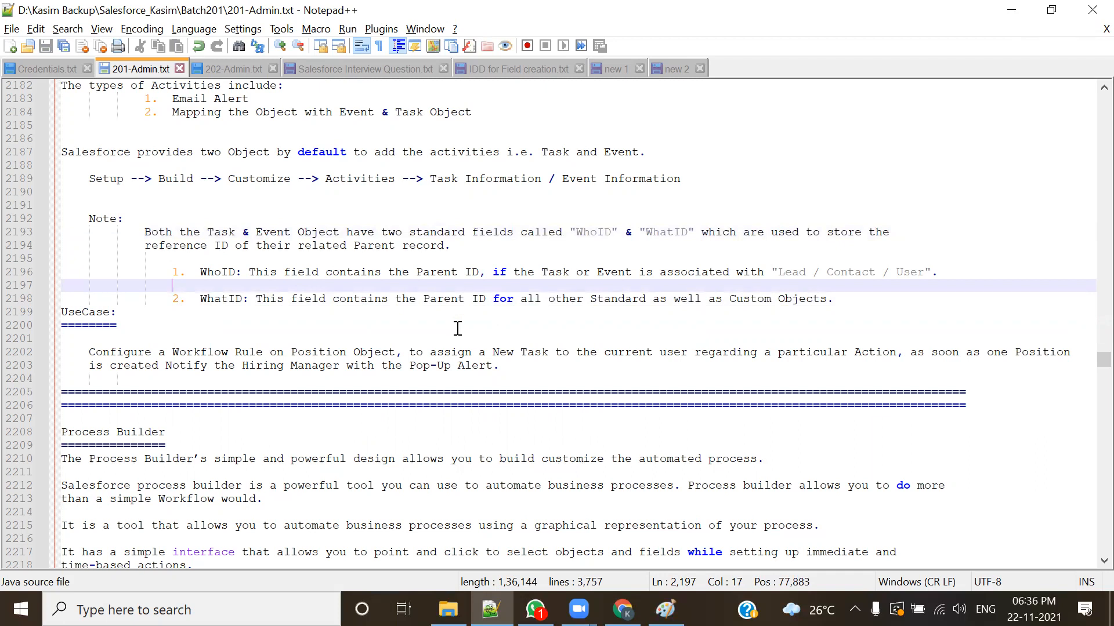
double_click(591, 232)
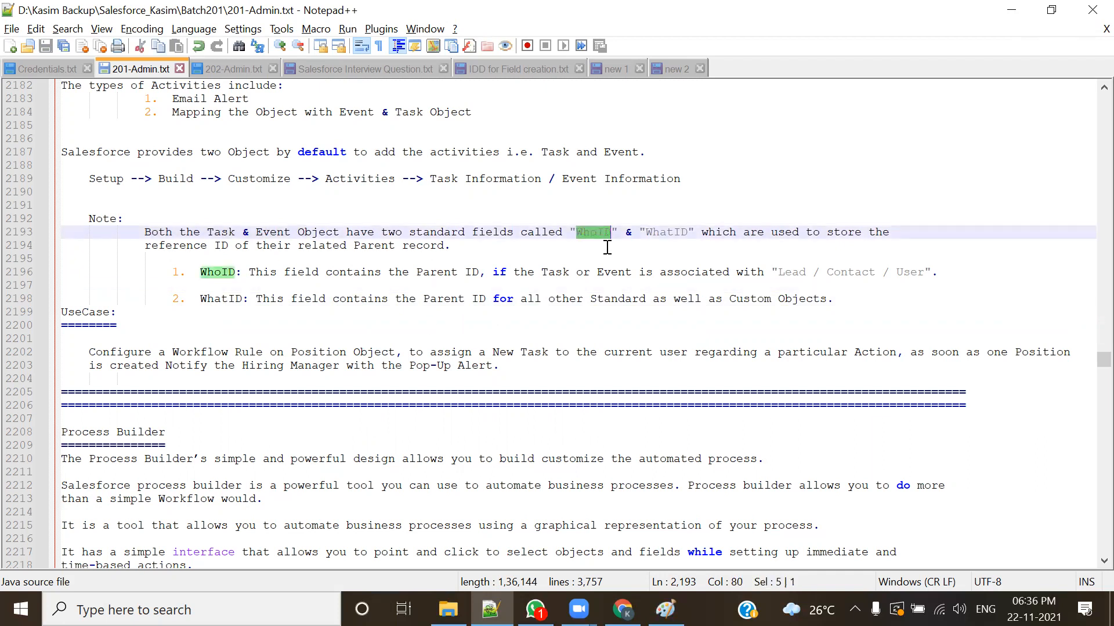
double_click(667, 232)
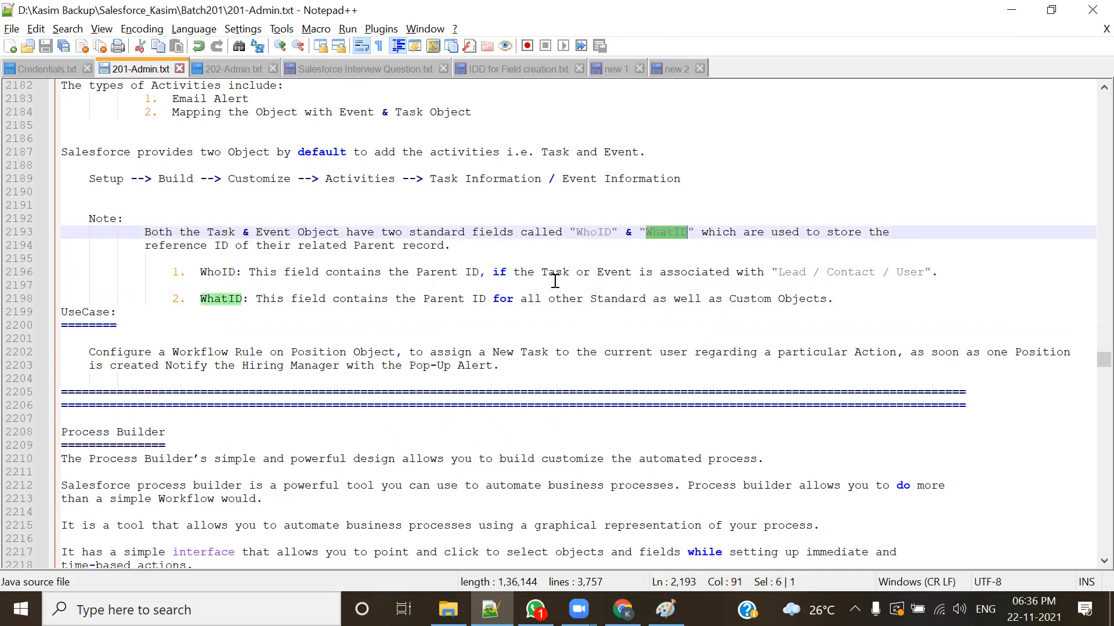
click(381, 233)
drag(396, 236, 513, 233)
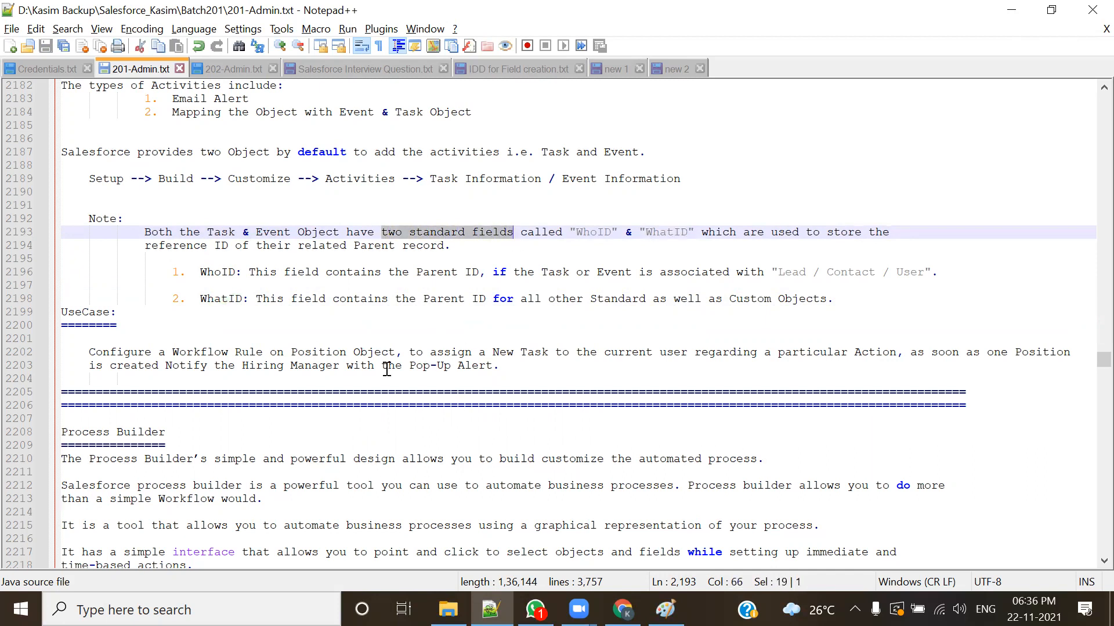
double_click(221, 233)
click(270, 232)
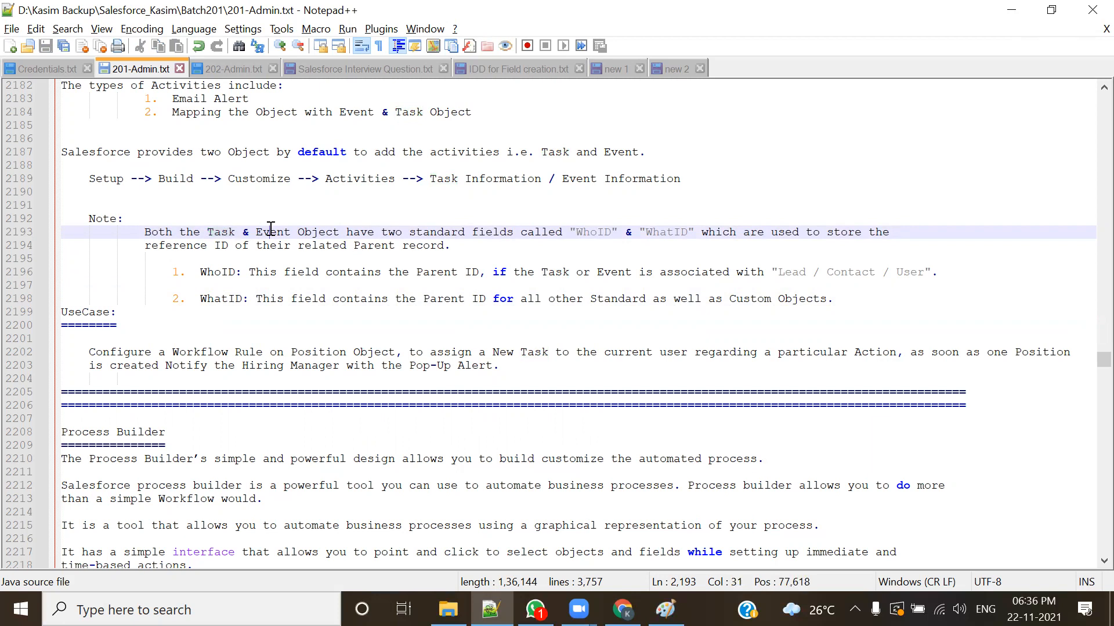
double_click(270, 232)
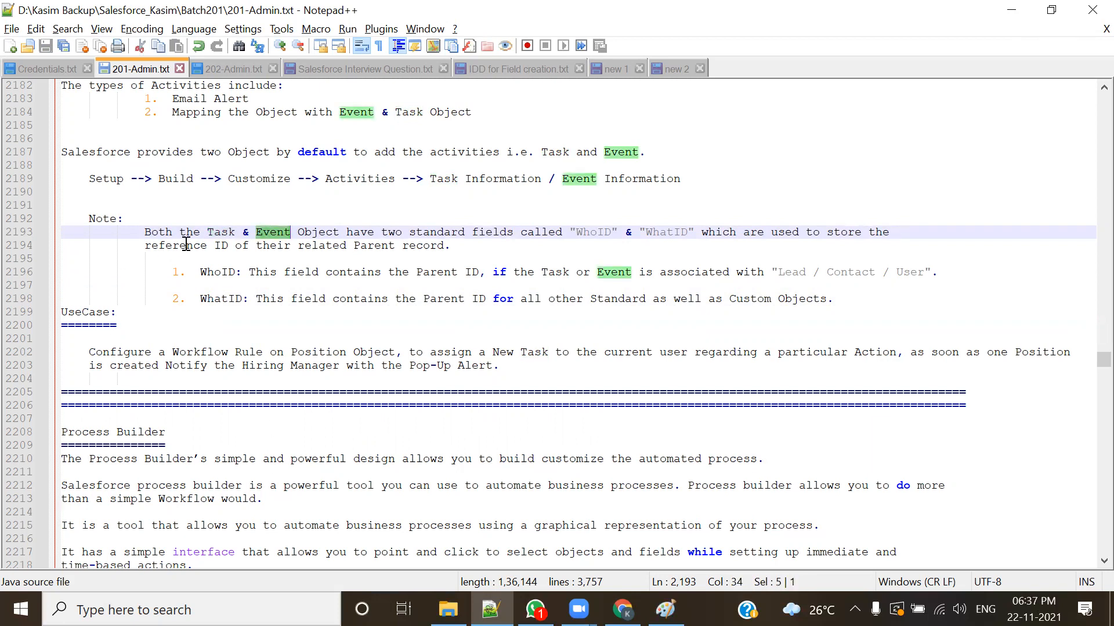
Step: Switch to Paint, shift the drawn rectangle slightly left, and add the bold title "Task / Event" above it
double_click(442, 232)
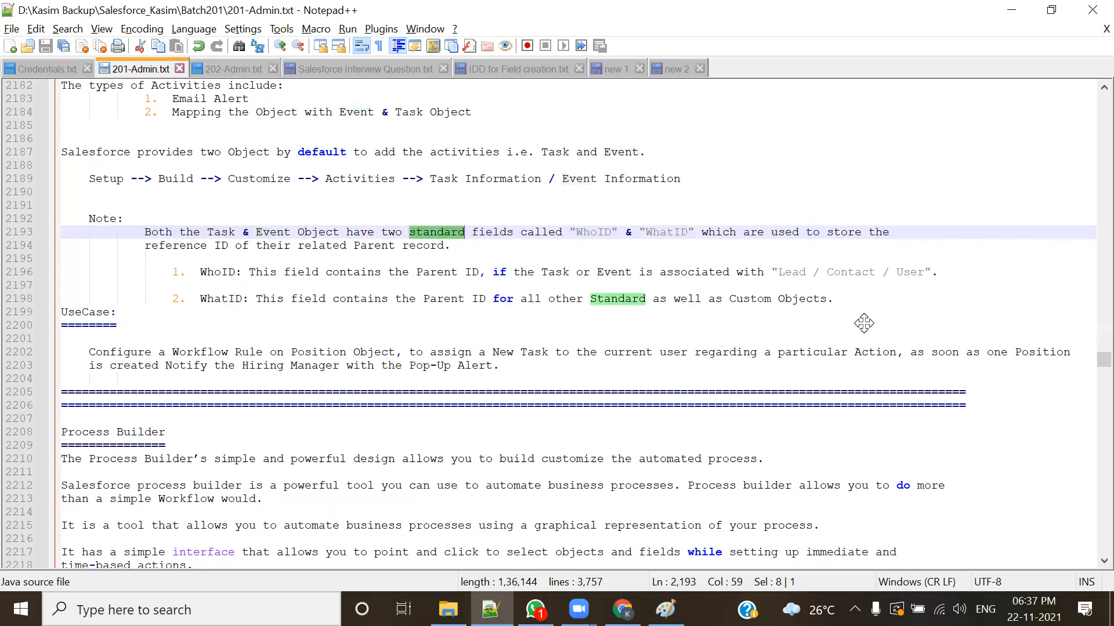
key(alt+Tab)
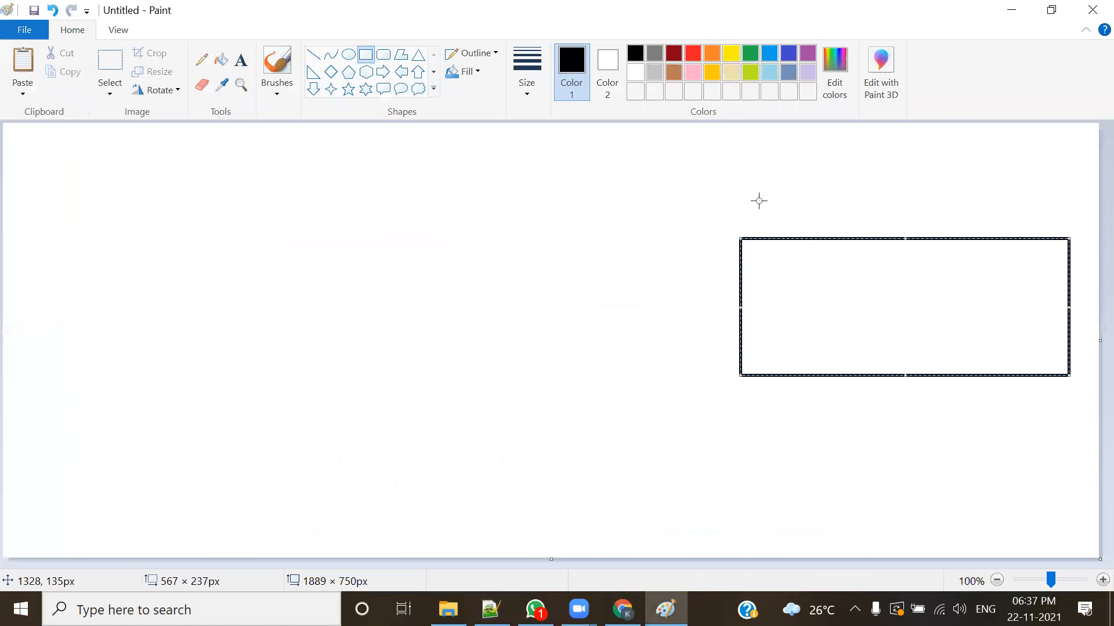
drag(856, 317, 831, 317)
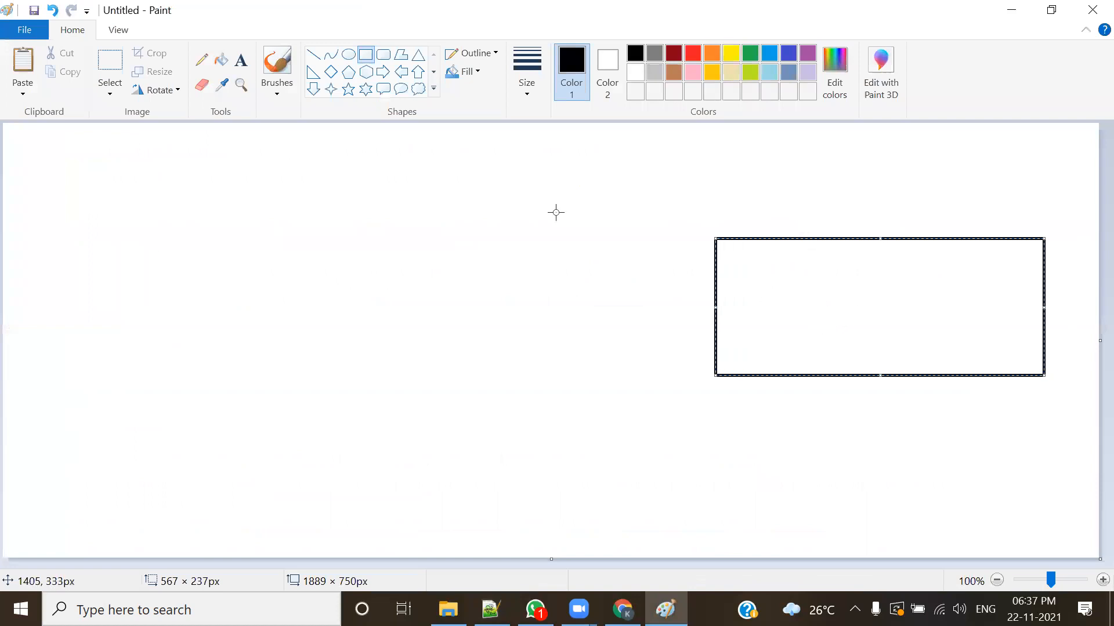
click(660, 233)
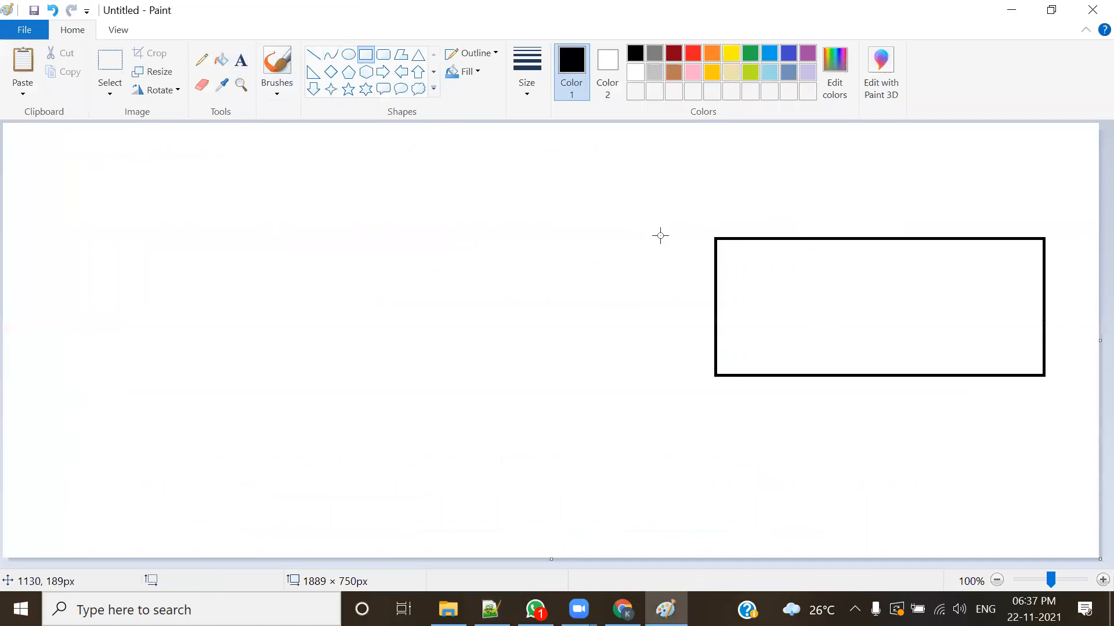
click(242, 60)
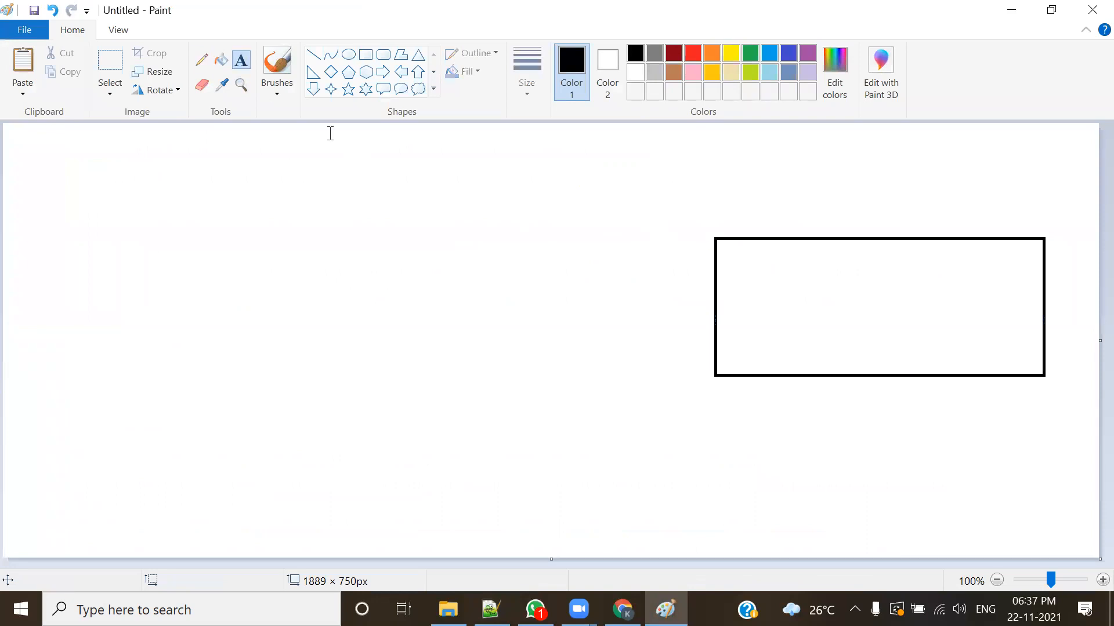
click(764, 218)
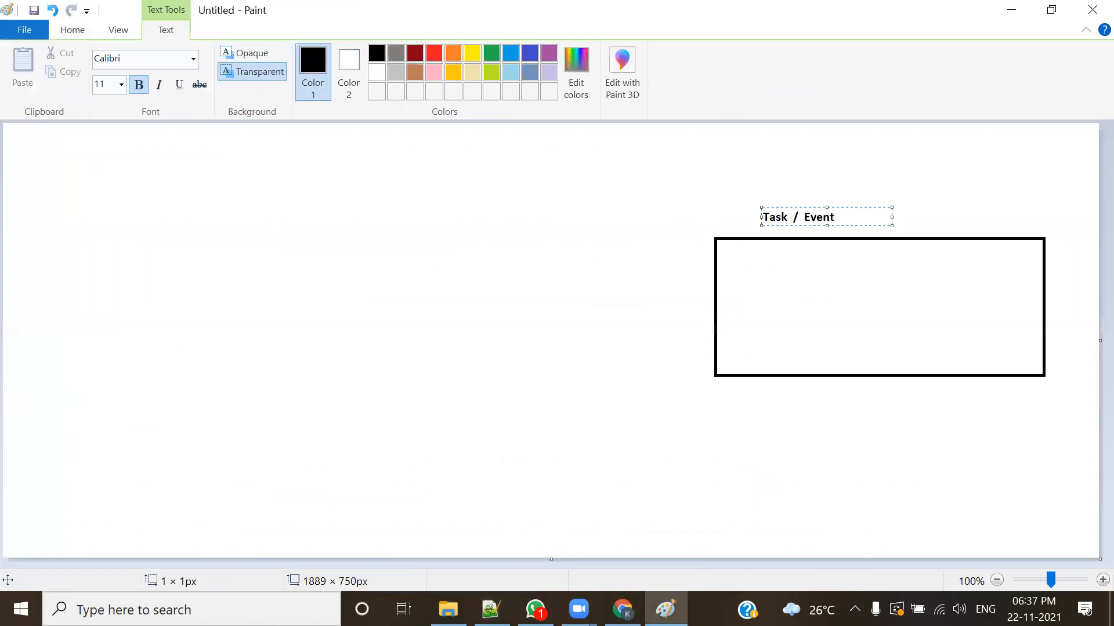
click(862, 439)
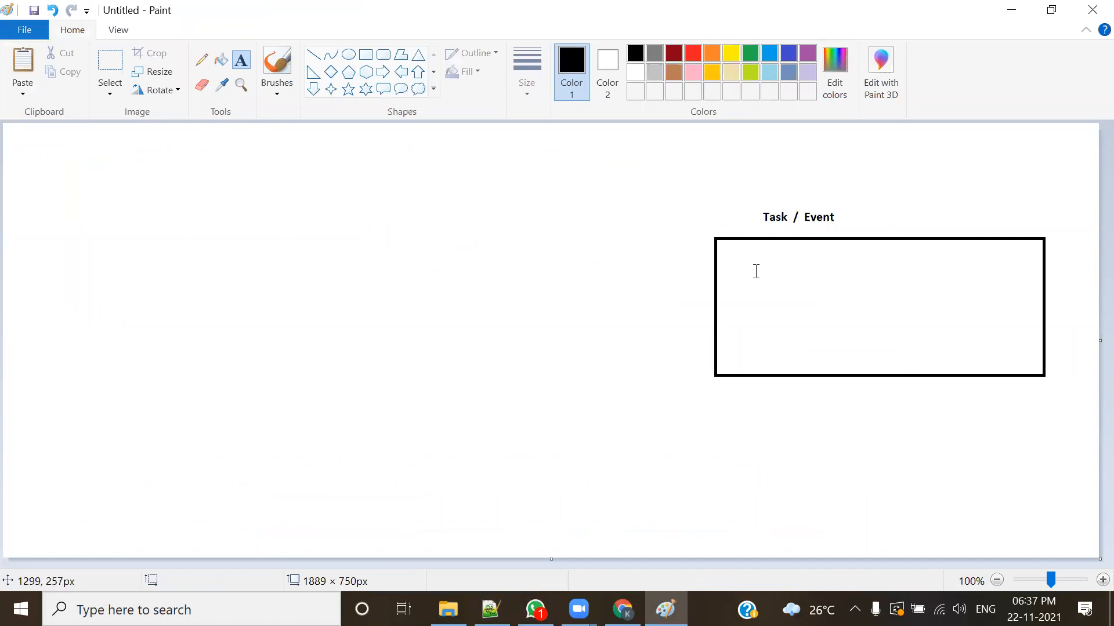
Step: Divide the Task / Event rectangle into four columns and add a header row about 571 × 64 px across its top
click(365, 55)
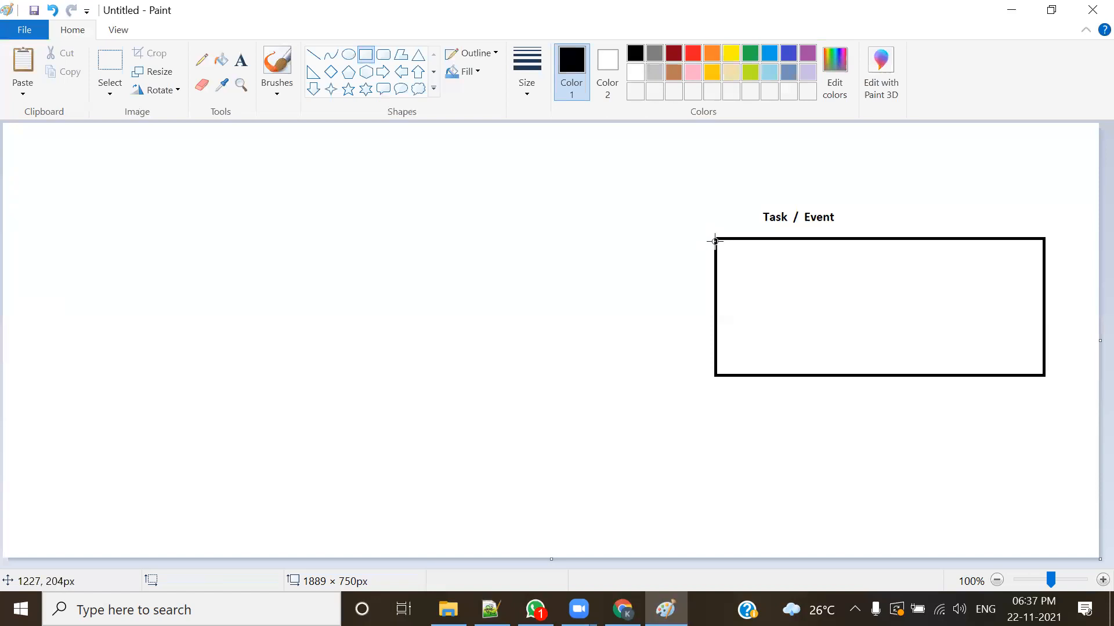
drag(715, 237, 763, 373)
click(739, 211)
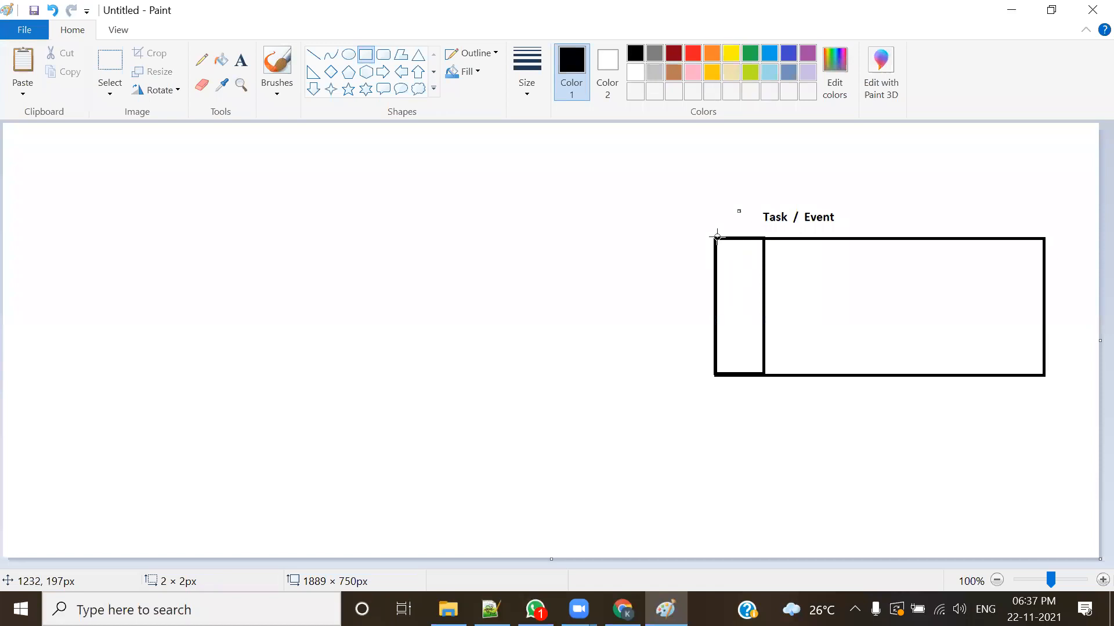
drag(765, 238, 865, 374)
click(915, 211)
drag(866, 237, 957, 376)
click(781, 251)
mouse_move(715, 237)
mouse_down()
mouse_move(766, 263)
mouse_move(1045, 274)
mouse_up()
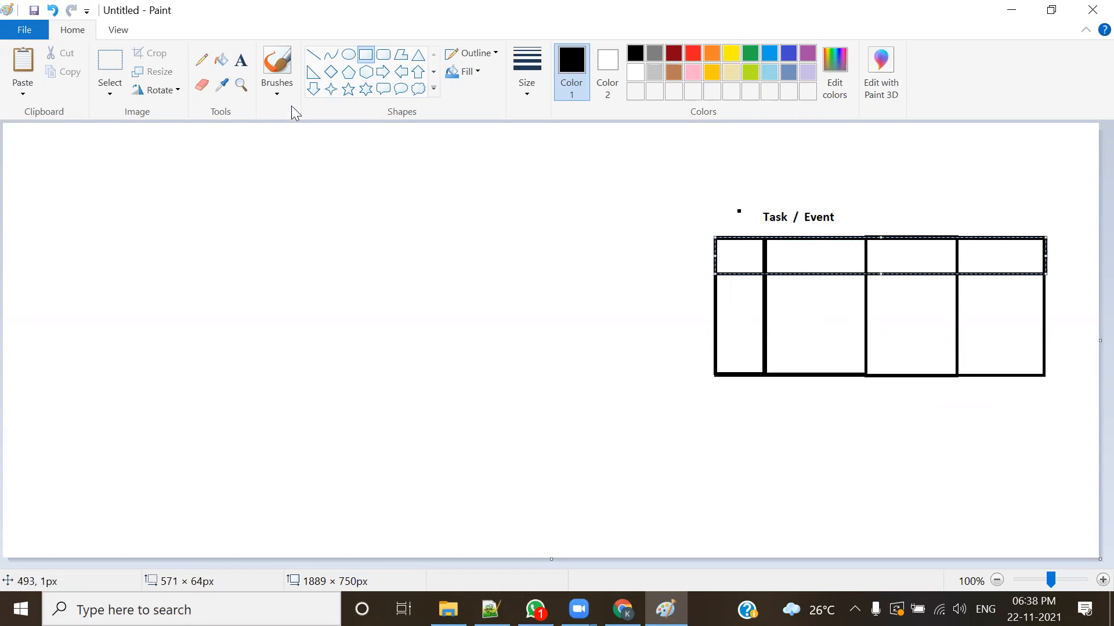
Step: Set the text colour to dark red and place a text box about 546 × 67 px across the table's header row
click(241, 59)
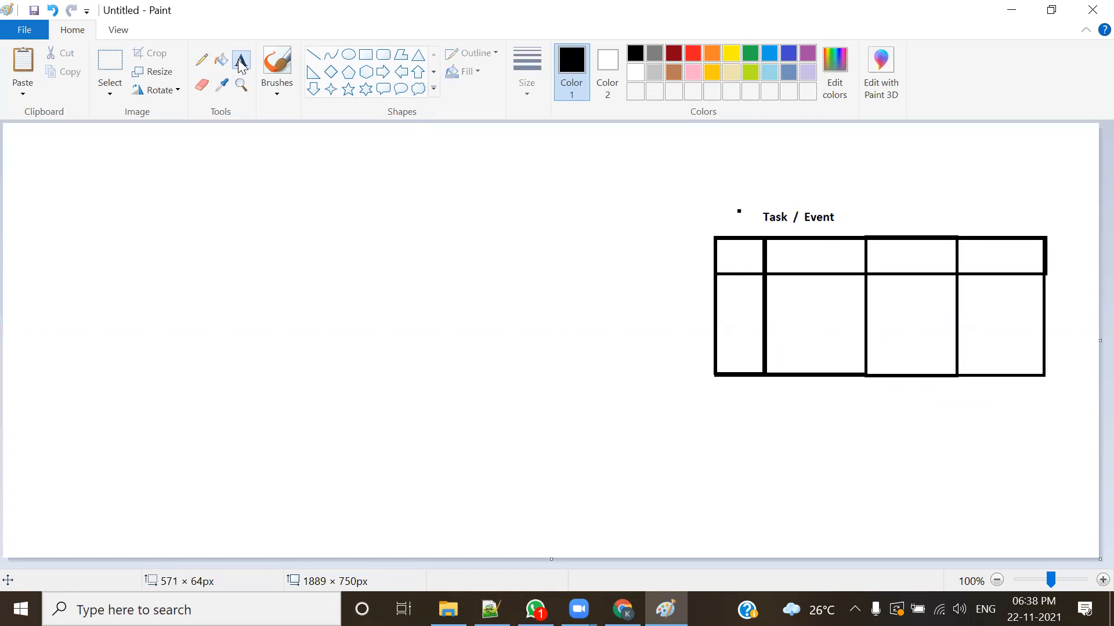
click(725, 255)
click(725, 255)
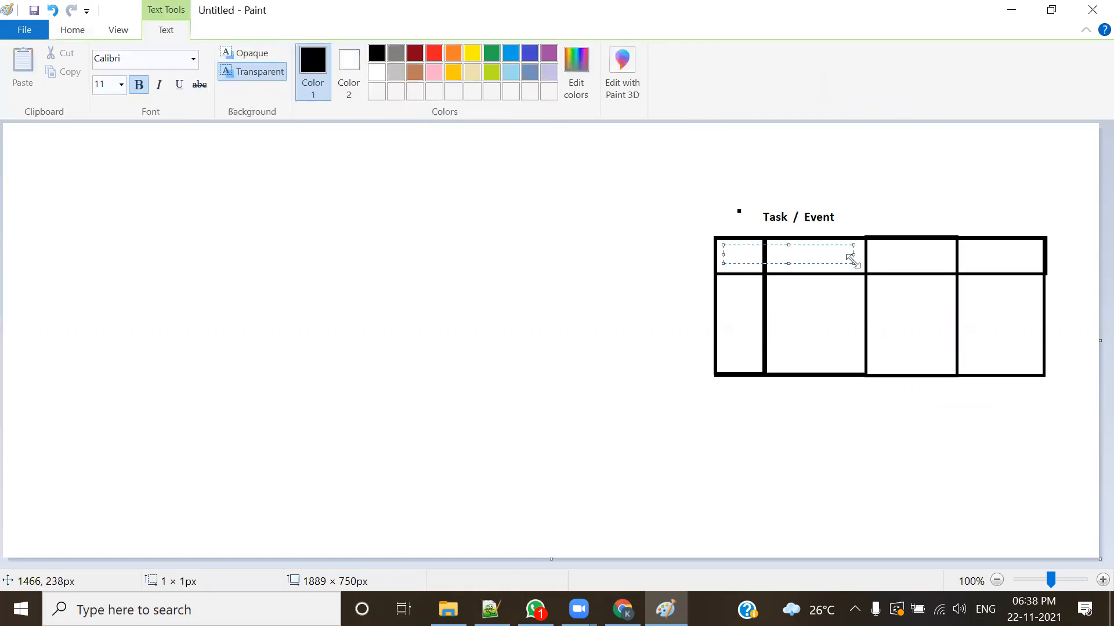
drag(853, 260, 1033, 269)
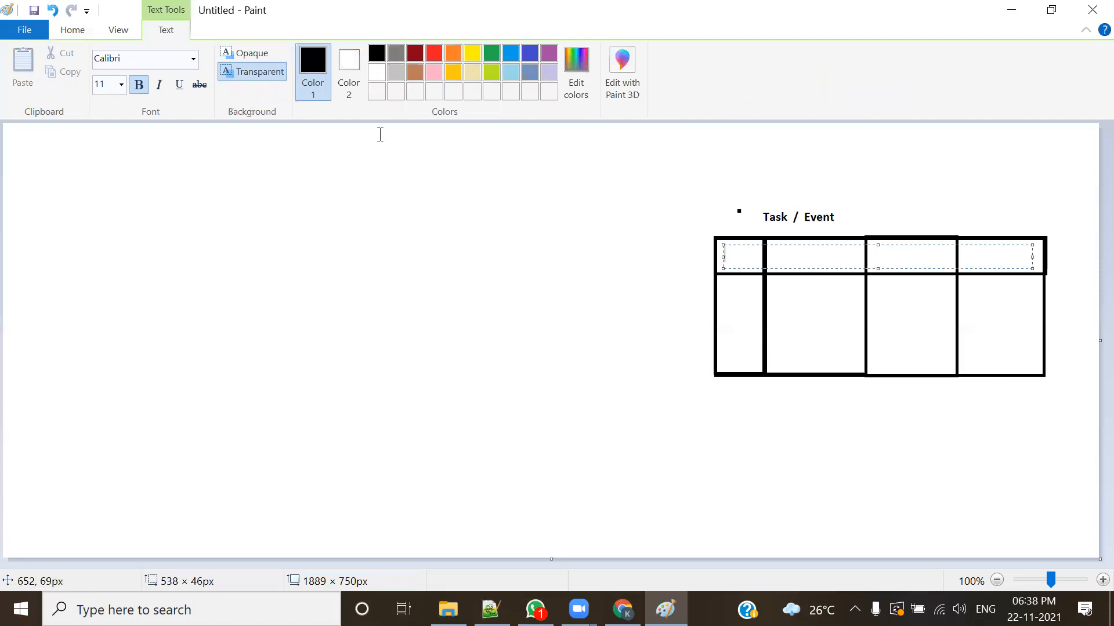
click(416, 50)
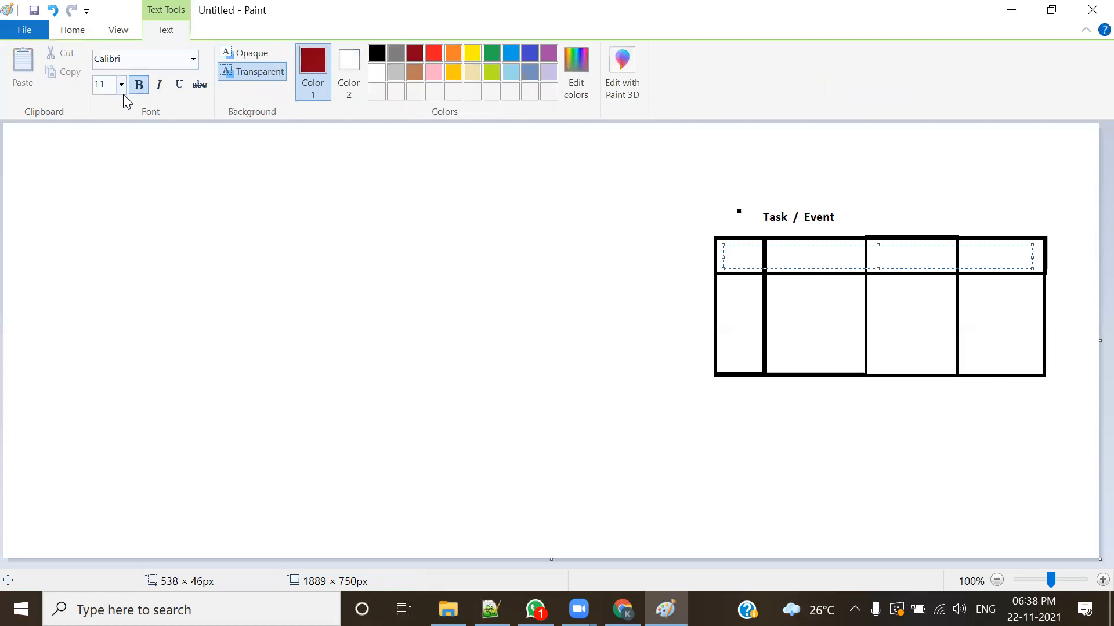
click(604, 336)
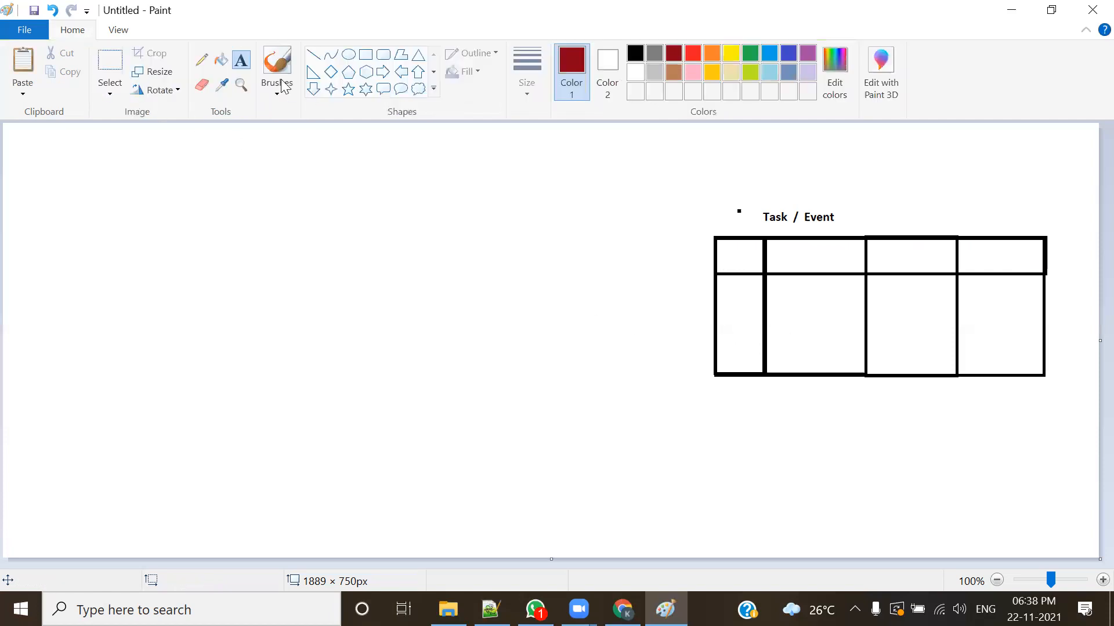
drag(720, 239, 852, 258)
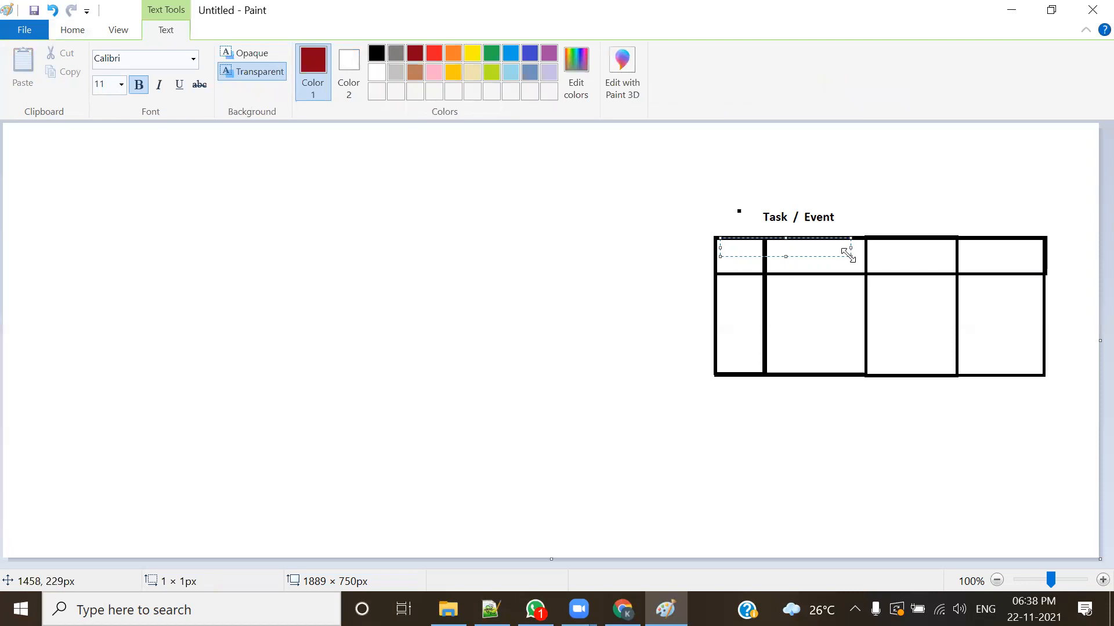
drag(848, 255, 1032, 273)
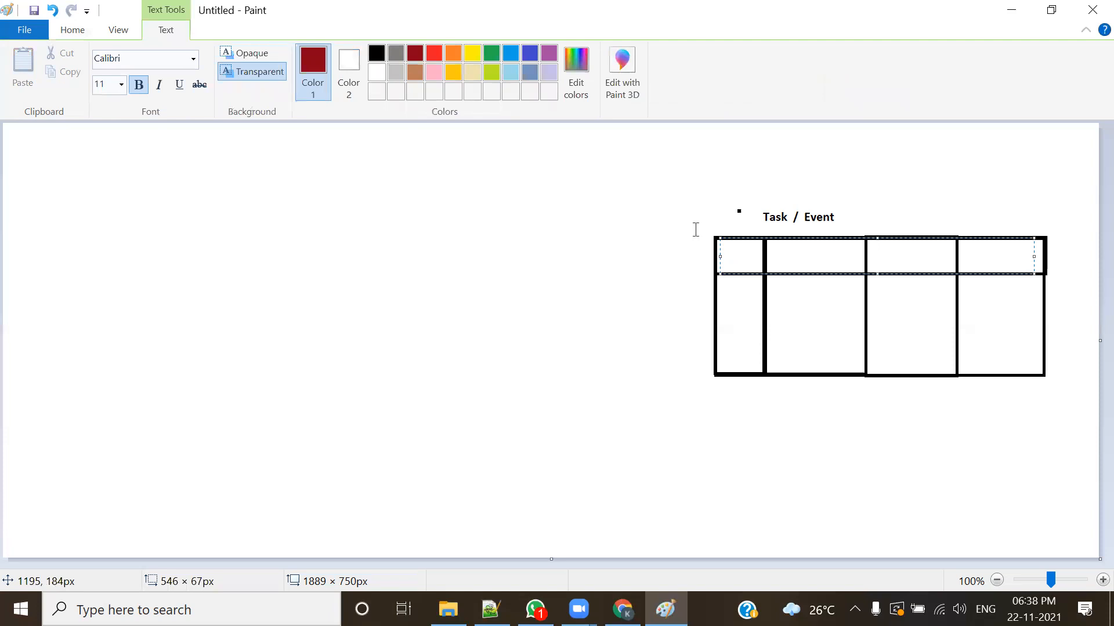
Step: Enter the column headings ID, Name, WHOID and WHATID in the header row, spaced to fit the four columns
text(ID Name WHOID )
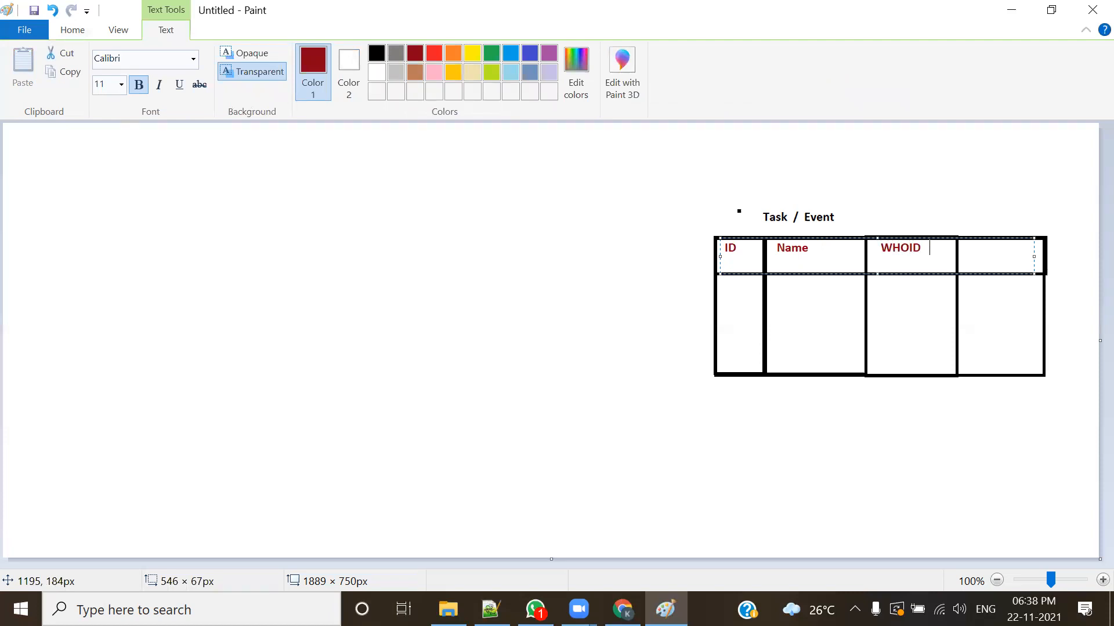
text(WHATID)
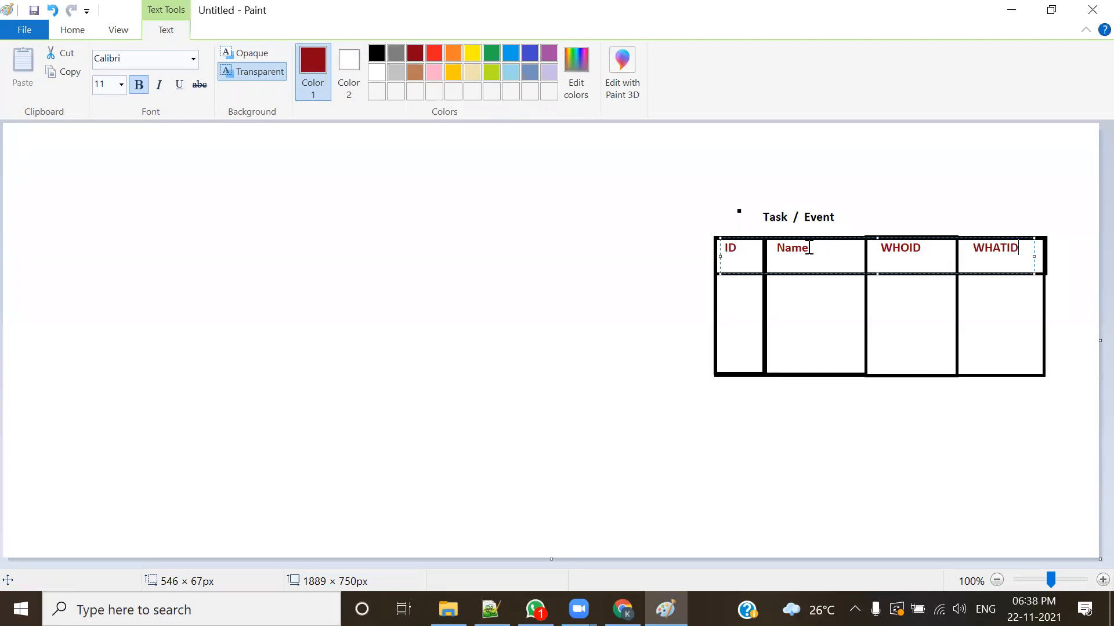
Step: Rewrite the last two column headings in mixed case as WhoID and WhatID and finish the text box
key(BackSpace)
key(BackSpace)
key(BackSpace)
key(BackSpace)
key(BackSpace)
key(BackSpace)
key(BackSpace)
key(BackSpace)
key(BackSpace)
key(BackSpace)
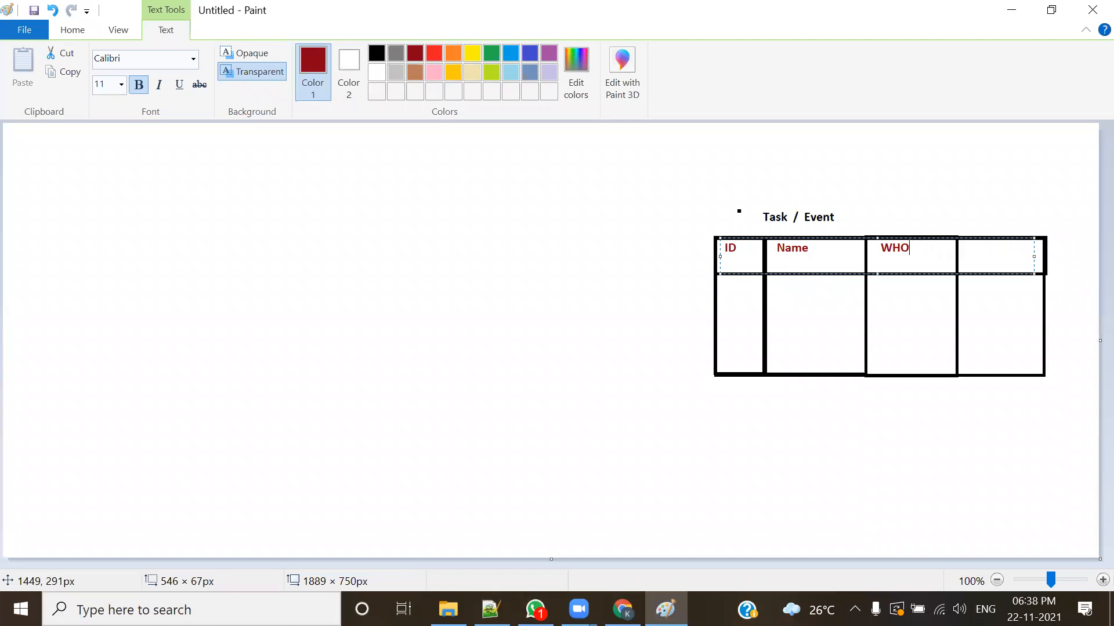
text(hoID WhatID)
click(655, 366)
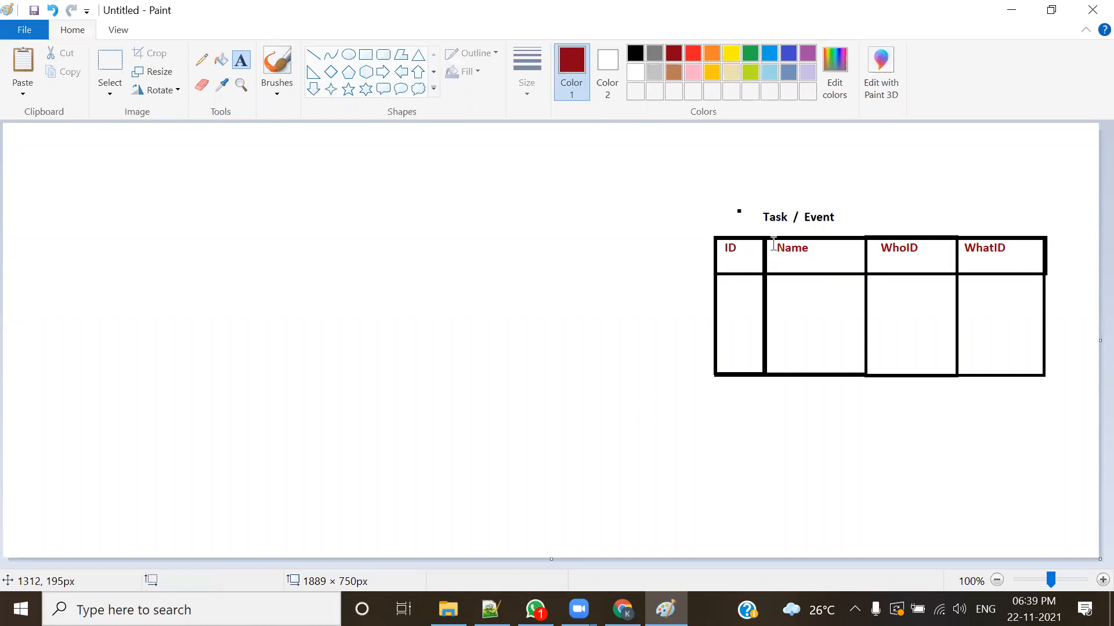
Step: Select the "Task / Event" title and move it right so it sits centred above the table
click(112, 77)
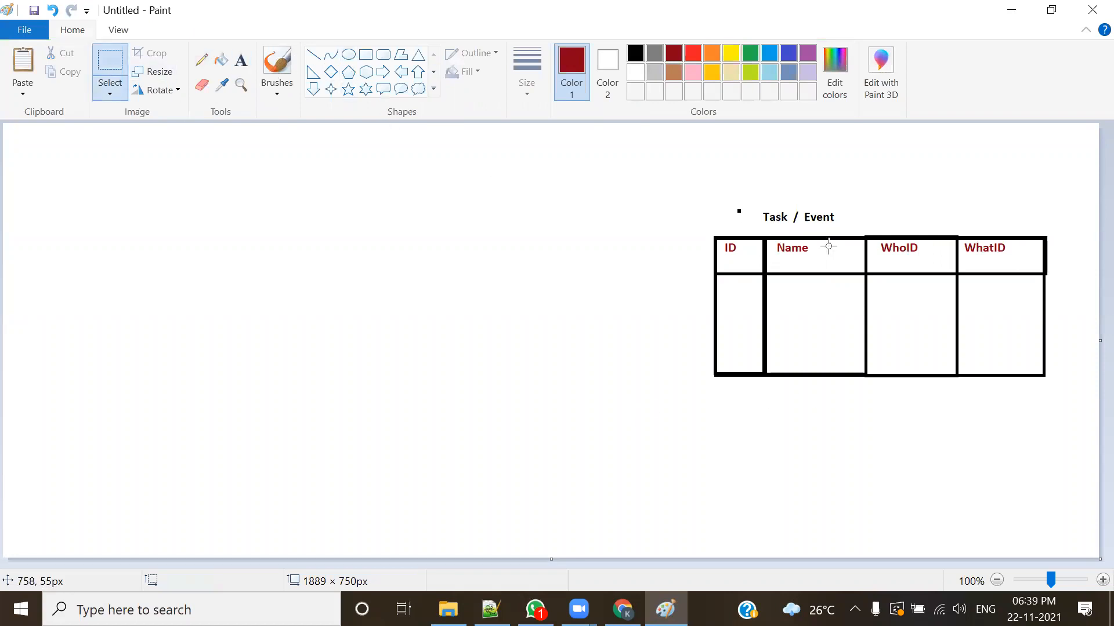
drag(755, 206, 898, 214)
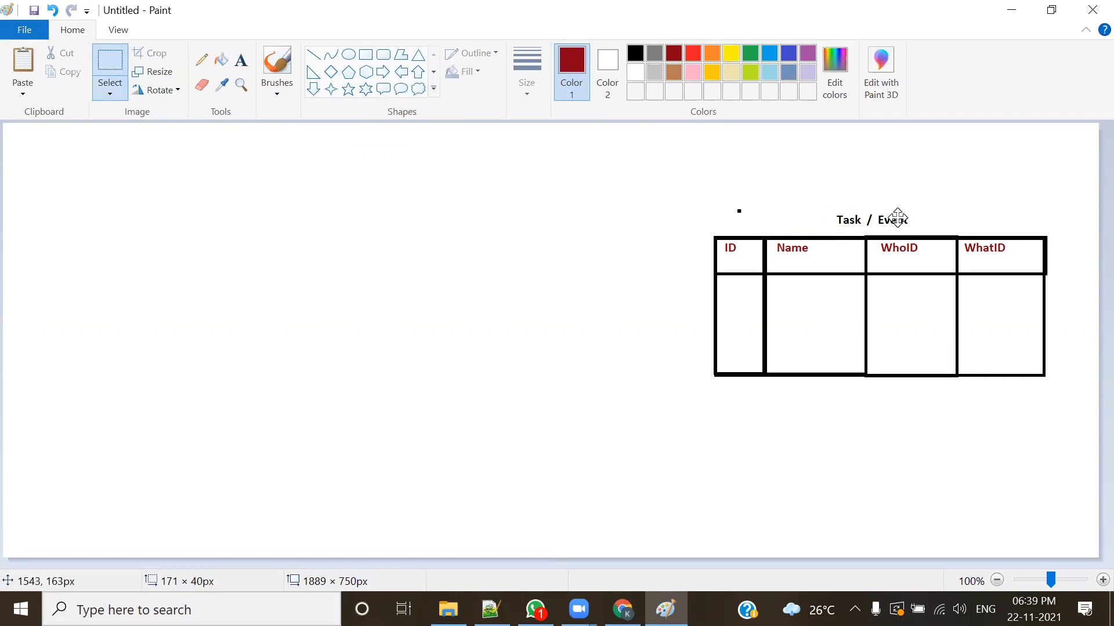
click(820, 467)
Step: Save the drawing as a PNG named "whoid & whatId" in the Batch201 folder on drive D
key(ctrl+s)
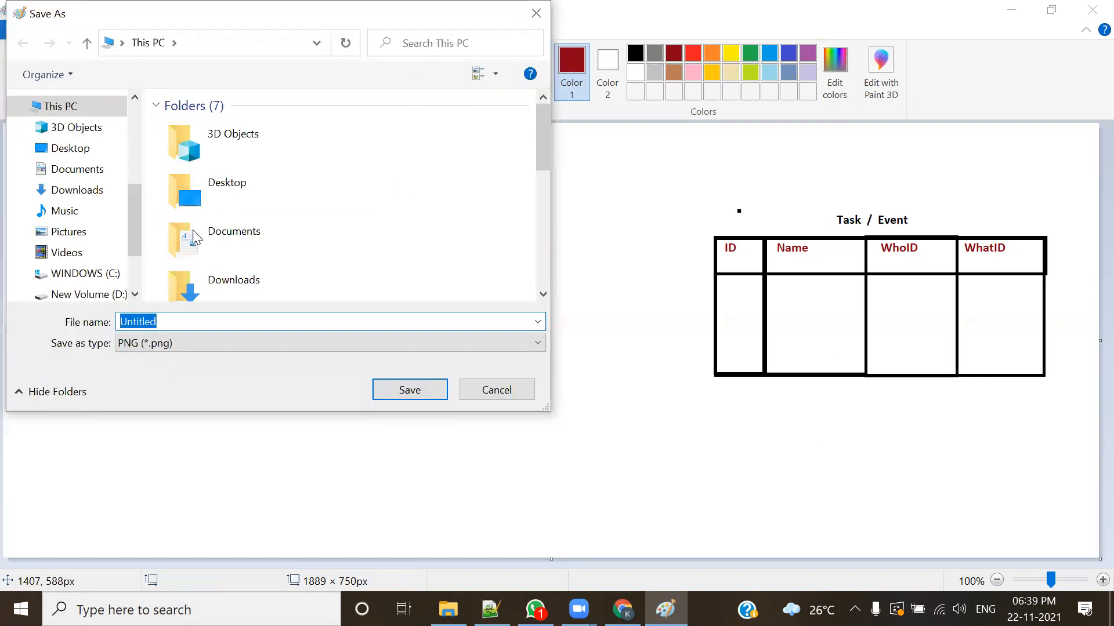
click(82, 294)
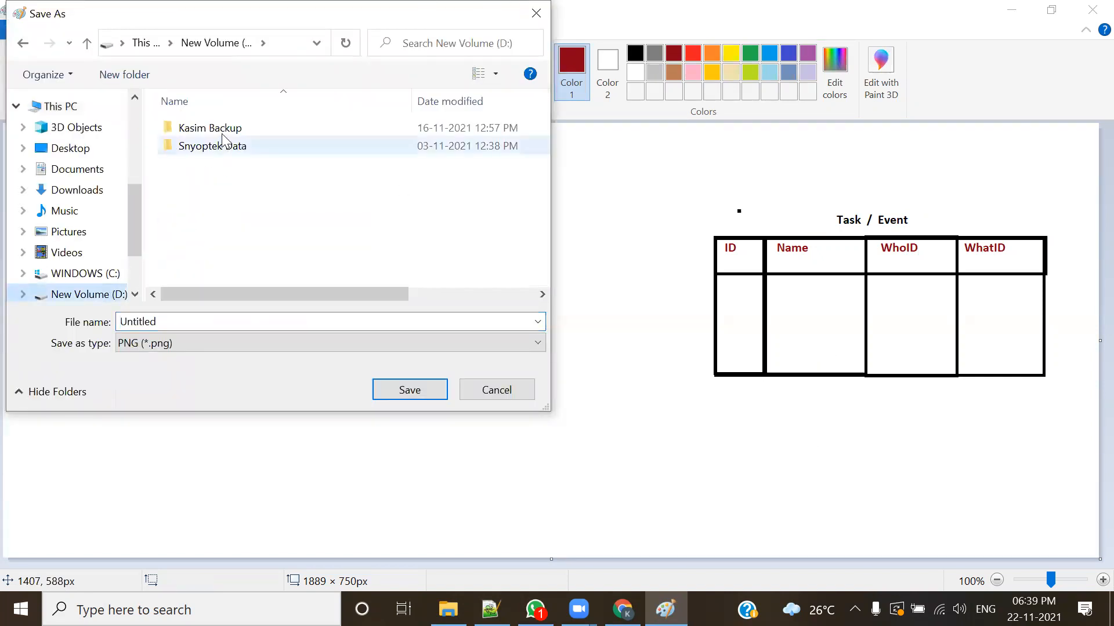
double_click(223, 131)
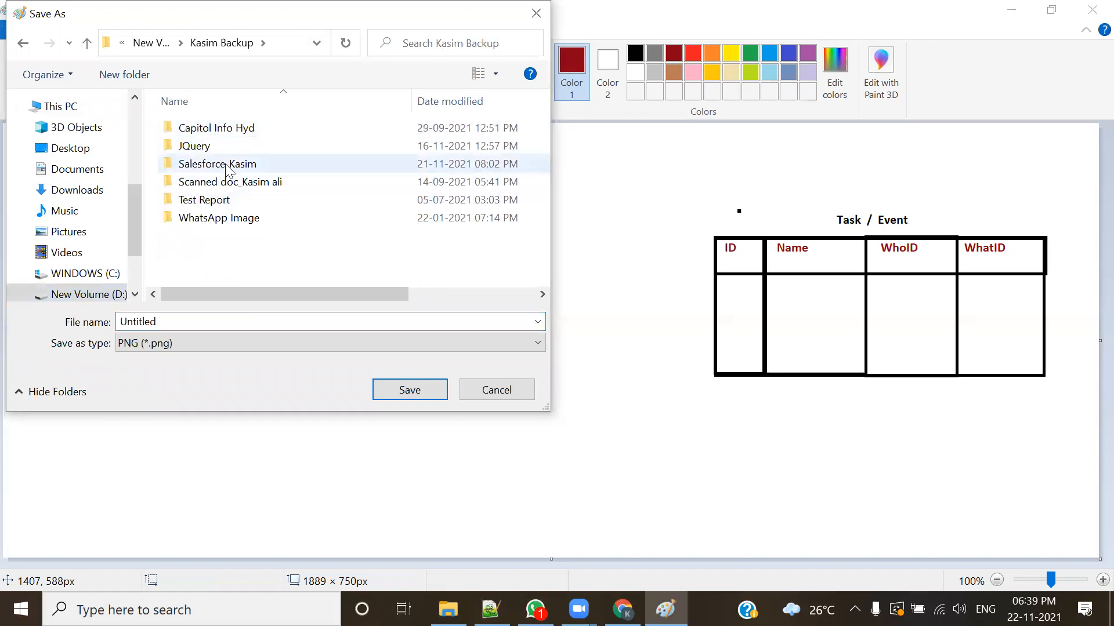
double_click(226, 166)
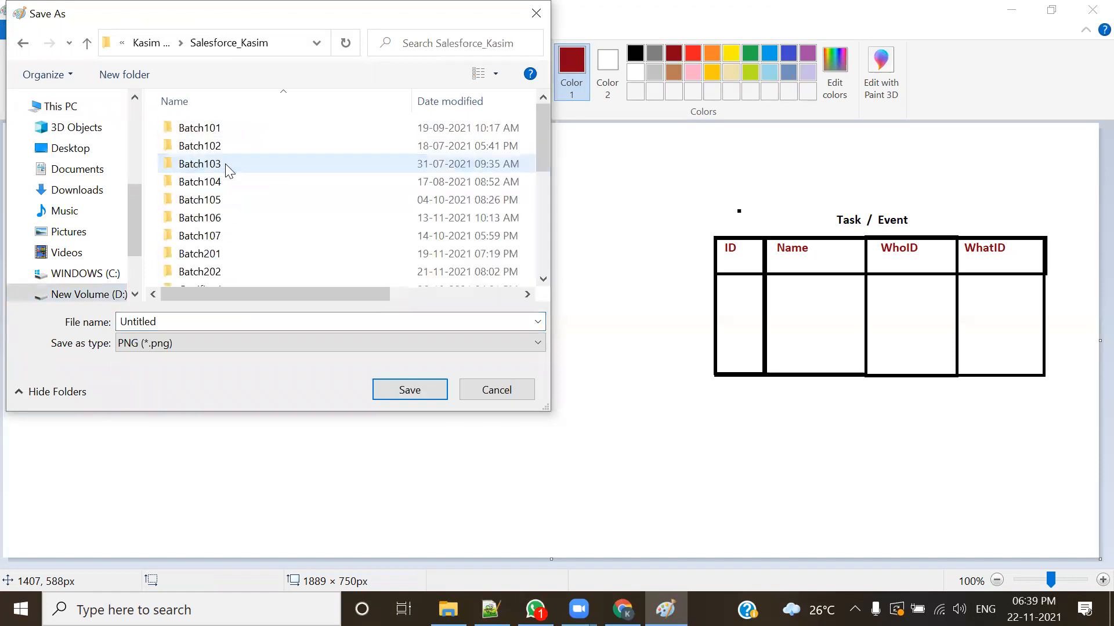
click(213, 259)
double_click(213, 258)
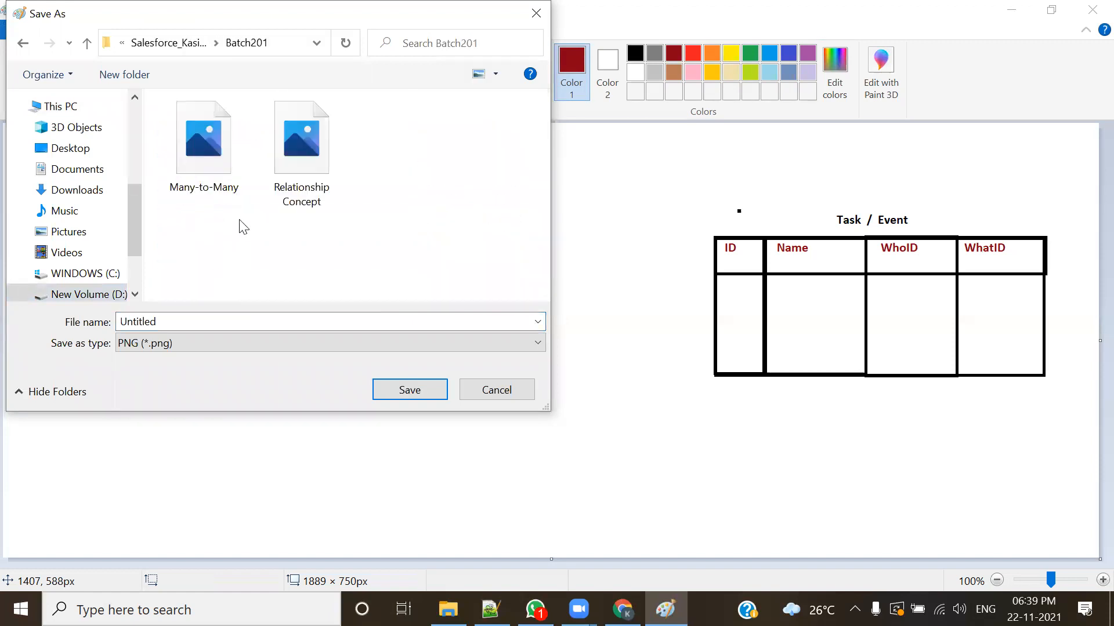
double_click(193, 323)
text(w)
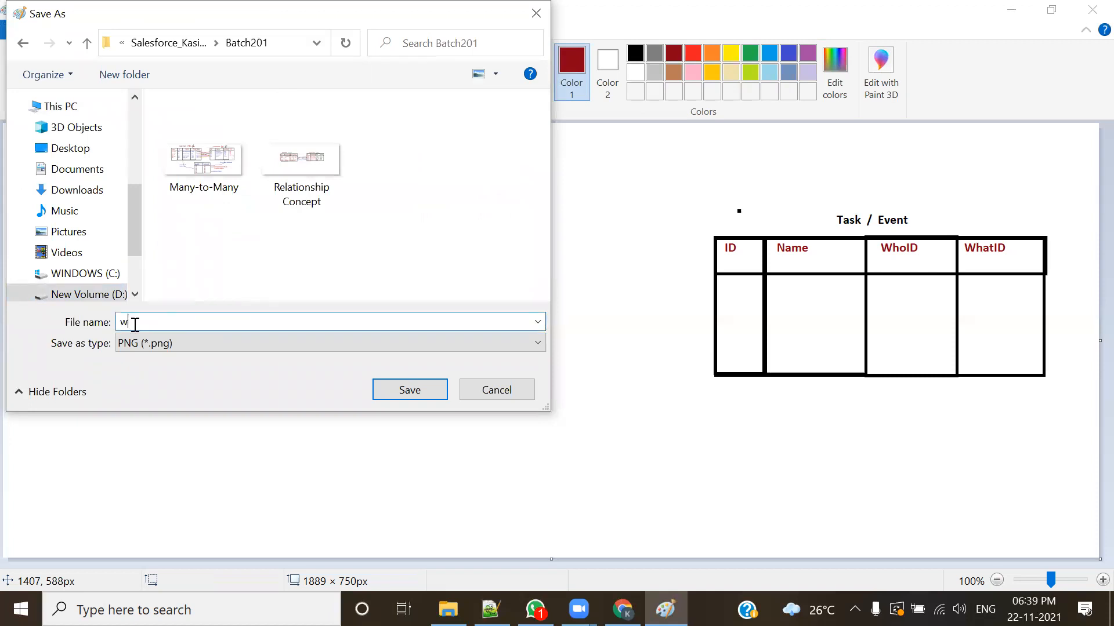
text(hoid & what)
key(Return)
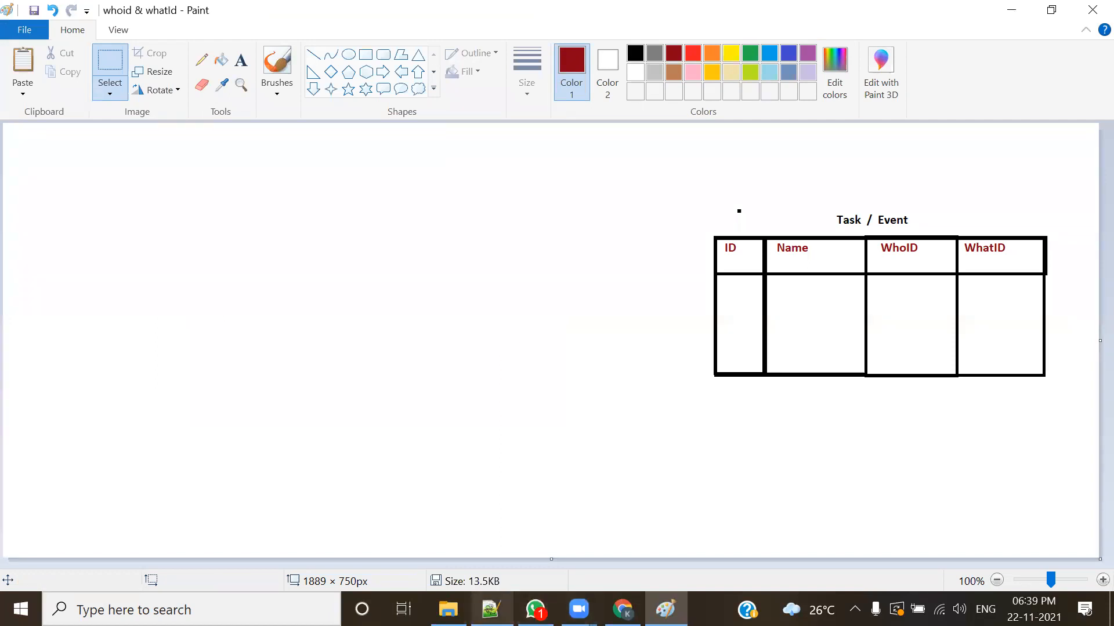
Step: Switch to the Notepad++ notes and highlight the WhoID definition, the two field names and the phrase "reference ID of their related Parent record"
click(491, 609)
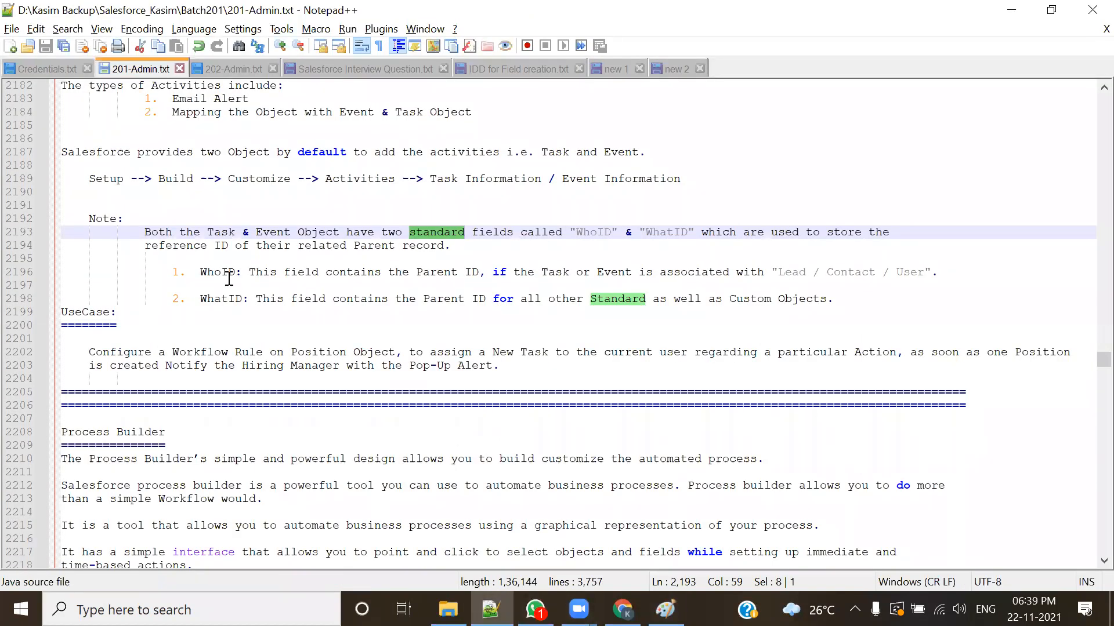
drag(200, 272, 938, 272)
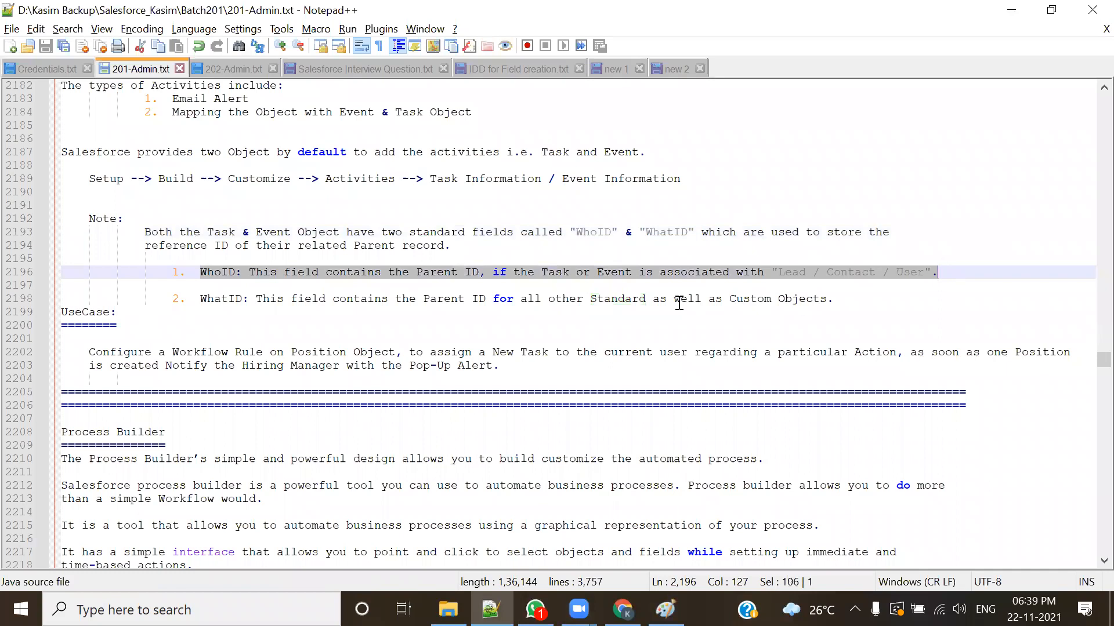
click(678, 302)
drag(575, 232, 694, 234)
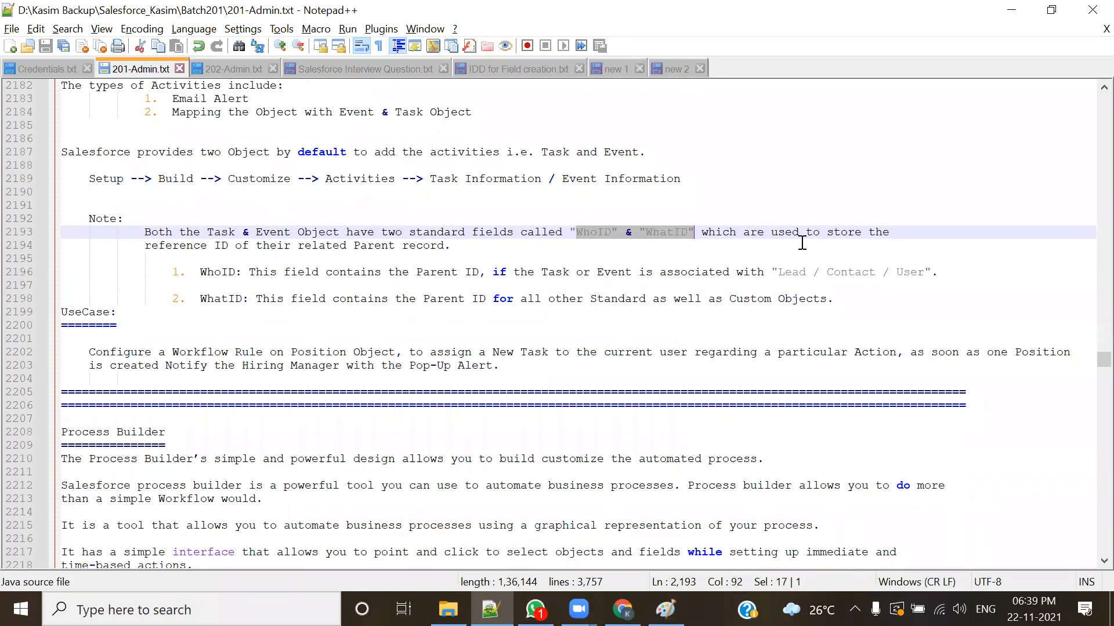
drag(144, 245, 443, 248)
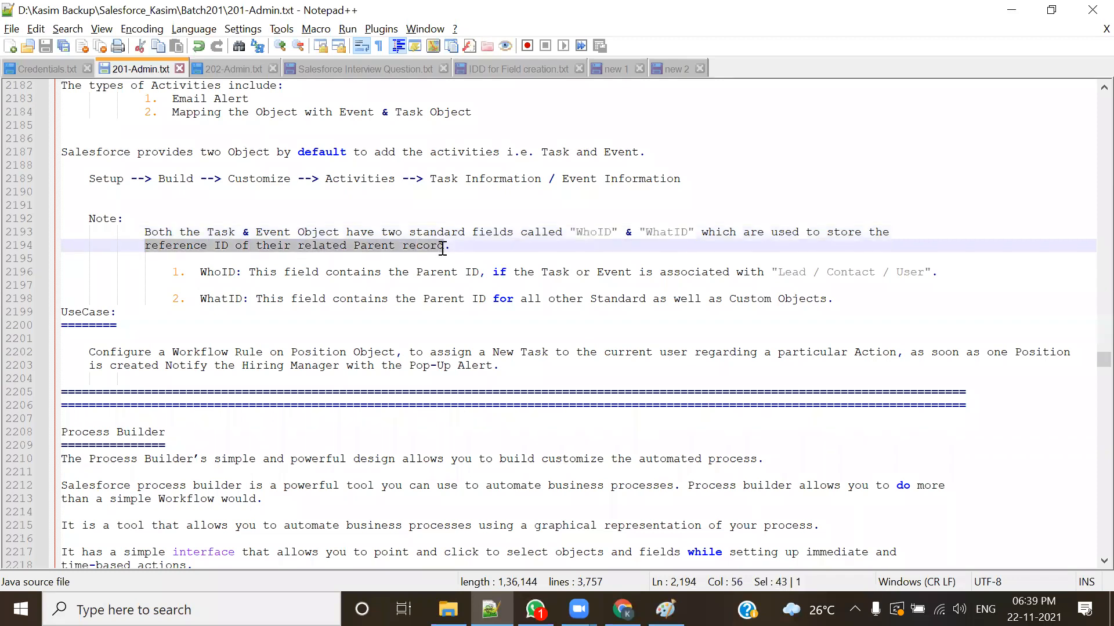
click(409, 299)
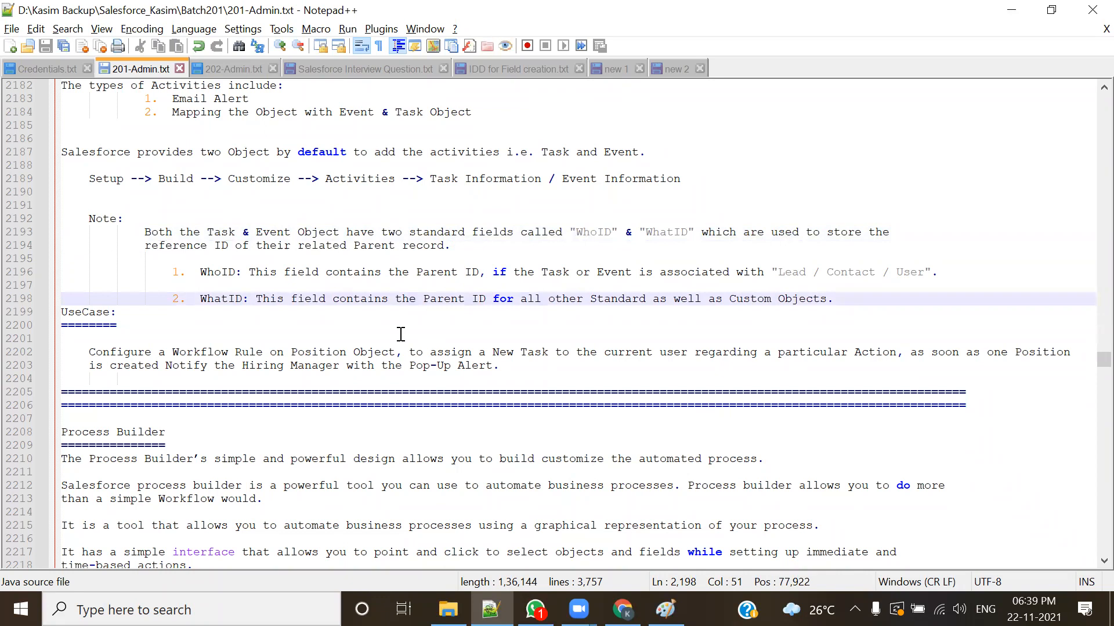
Step: Highlight the WhoID name and the phrase "Lead / Contact / User" in its definition in the notes
double_click(213, 272)
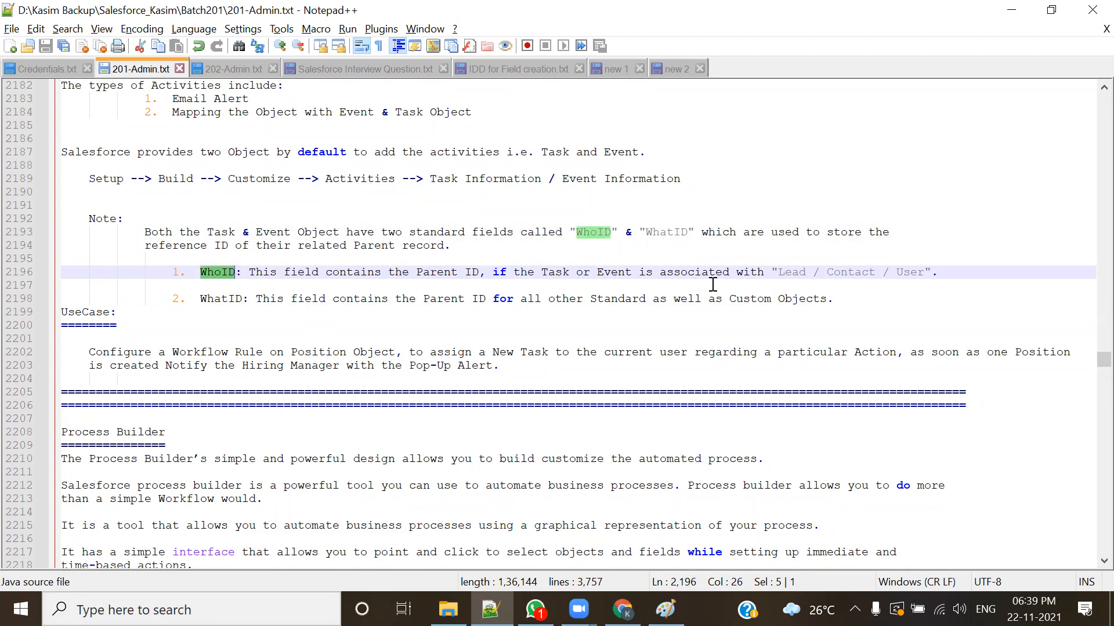
drag(773, 272, 925, 273)
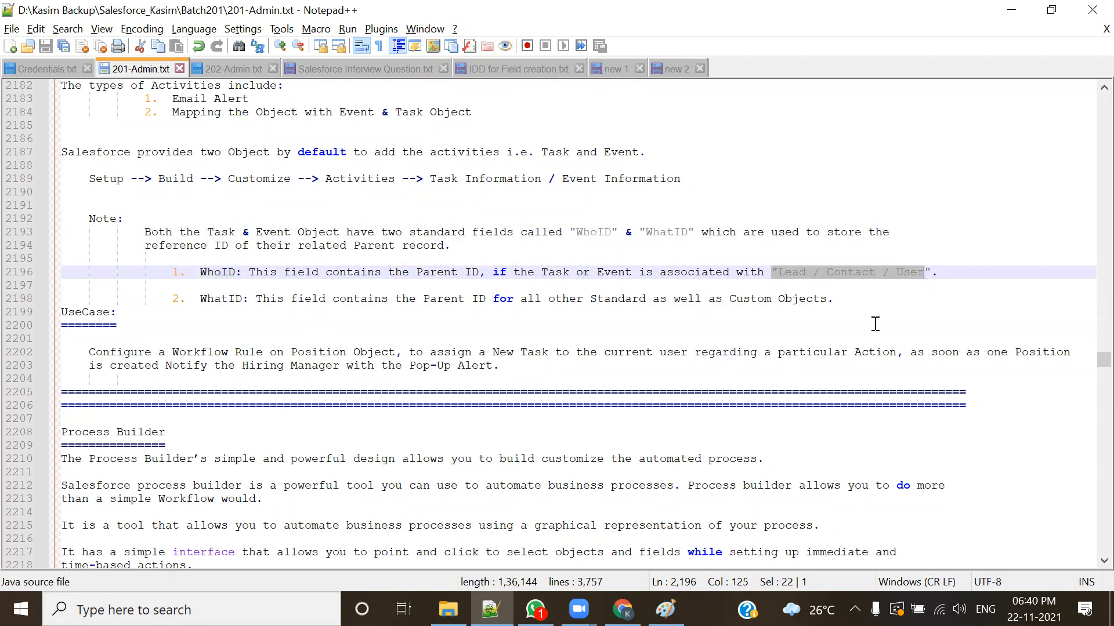
click(317, 316)
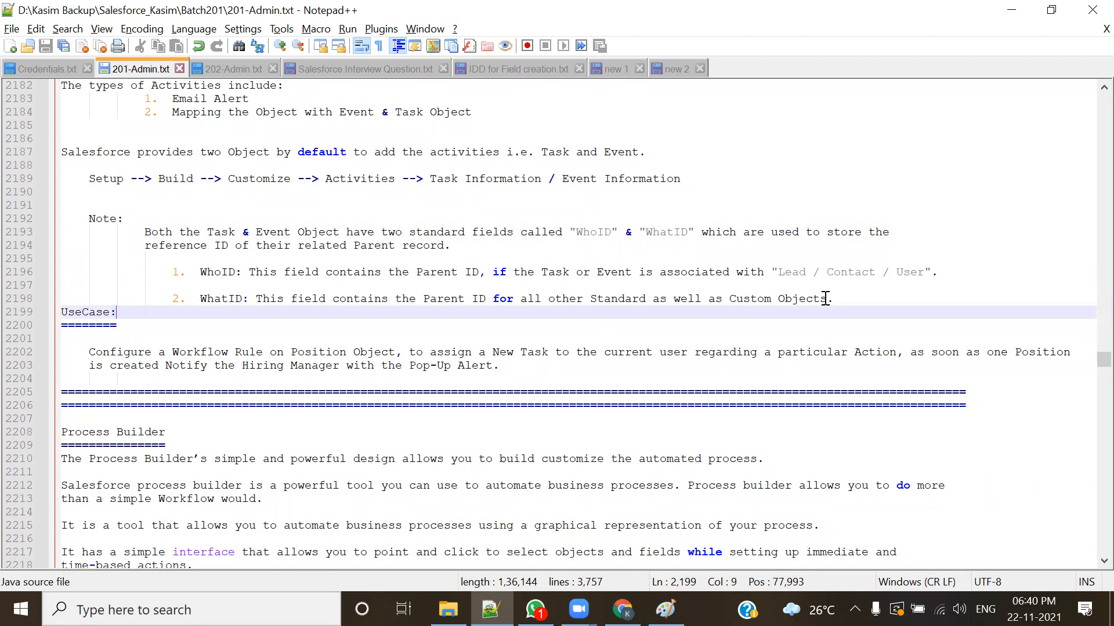
Step: Switch to the Salesforce browser window, collapse the Activities and Customize sections in Setup, and open Schema Builder in a new tab
key(alt+Tab)
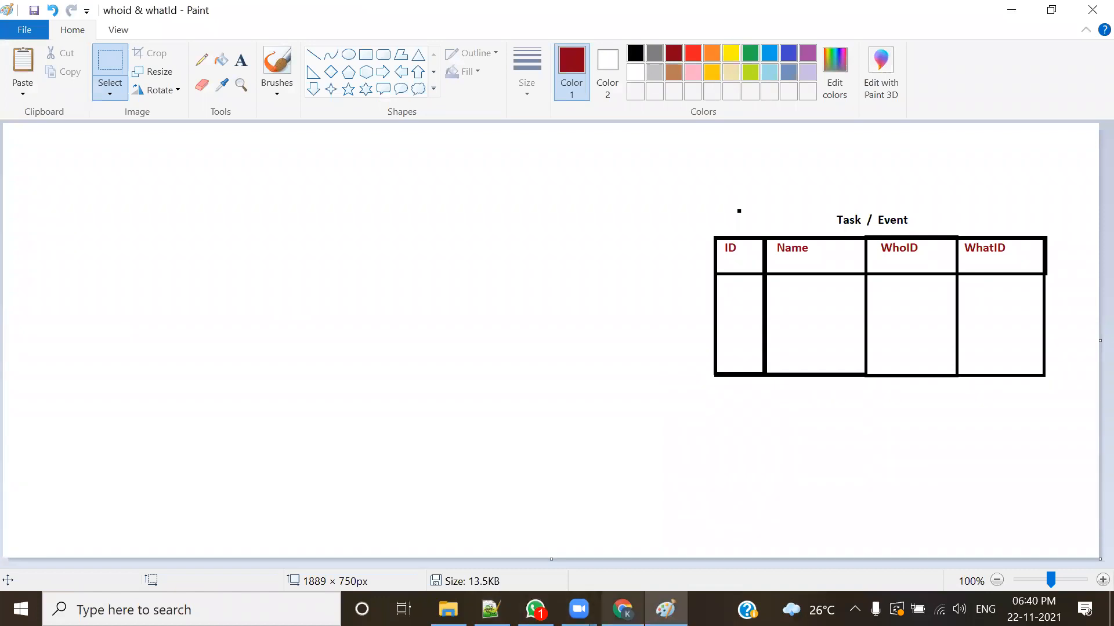
click(622, 609)
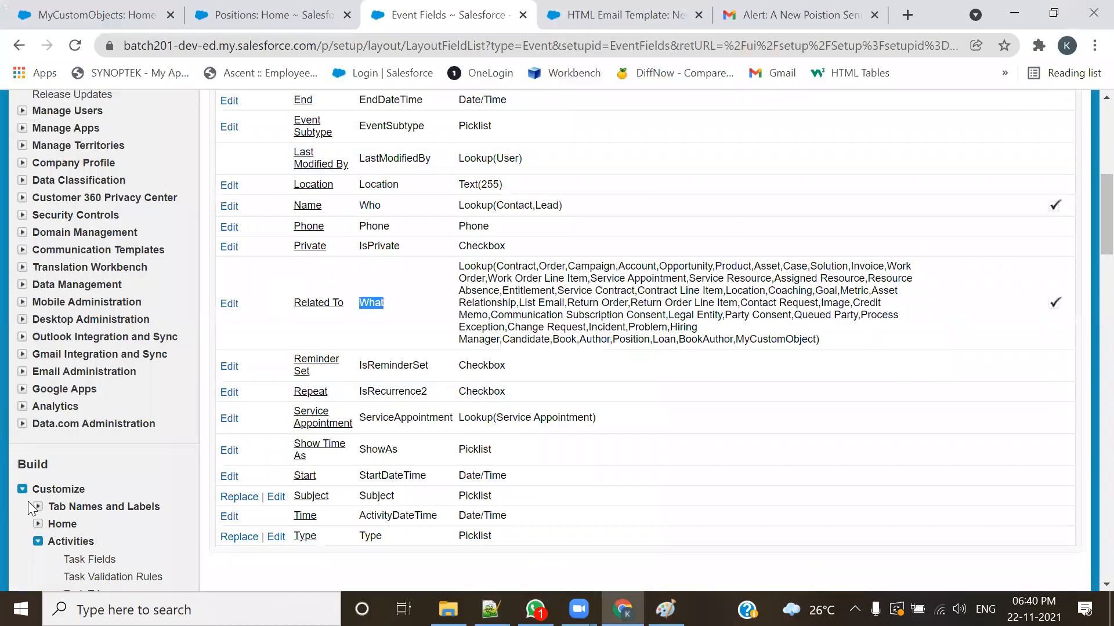
scroll(341, 321, up, 8)
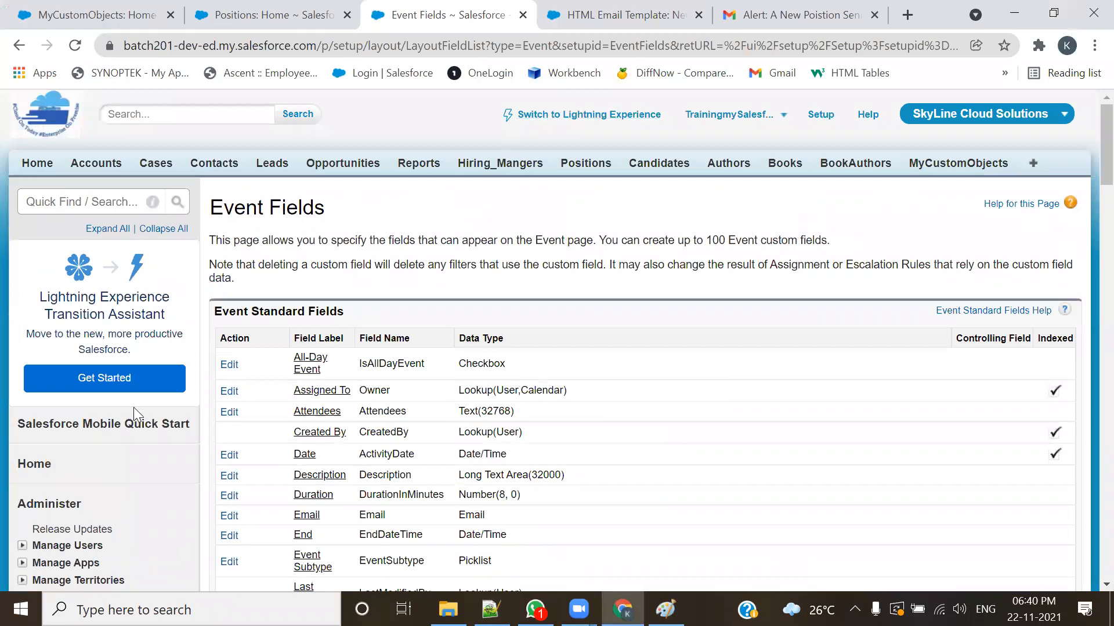
scroll(134, 419, down, 8)
scroll(135, 419, down, 3)
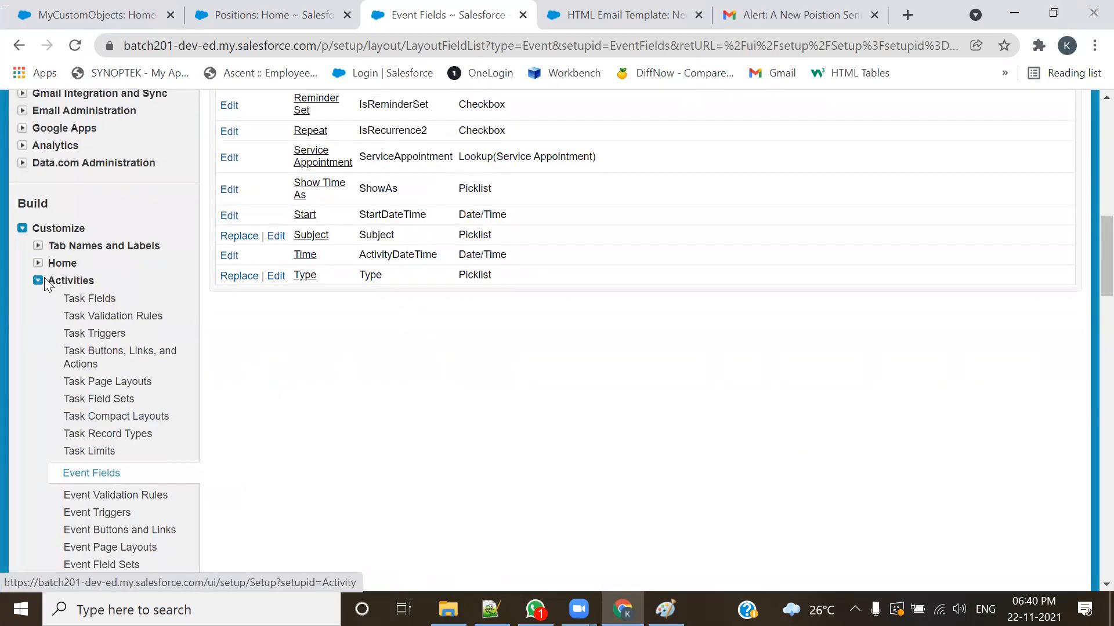
click(38, 283)
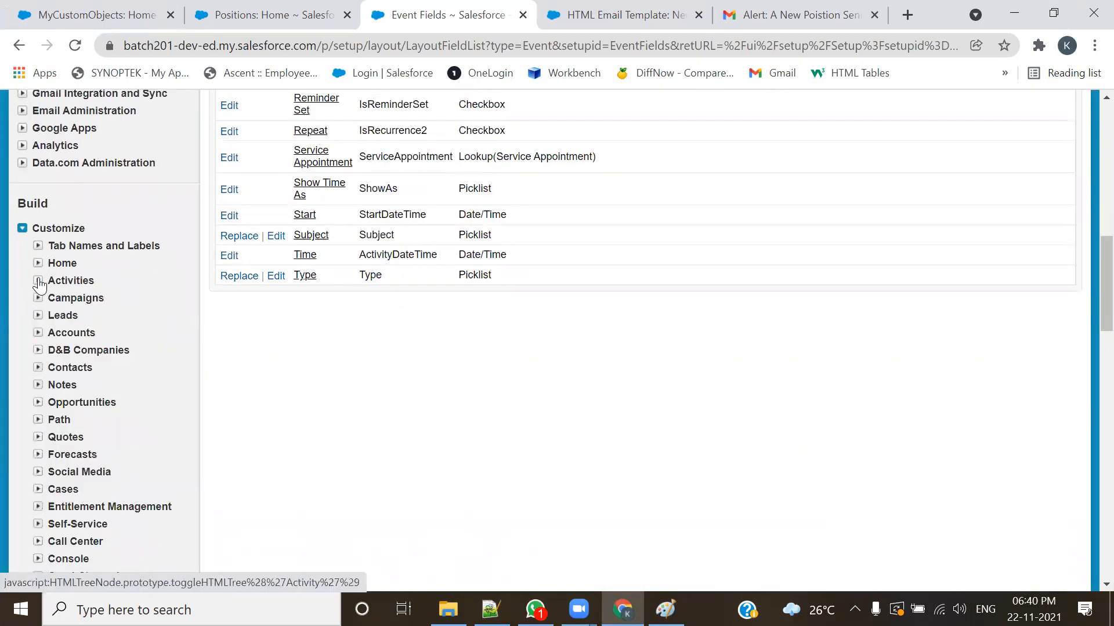
click(22, 230)
middle_click(59, 300)
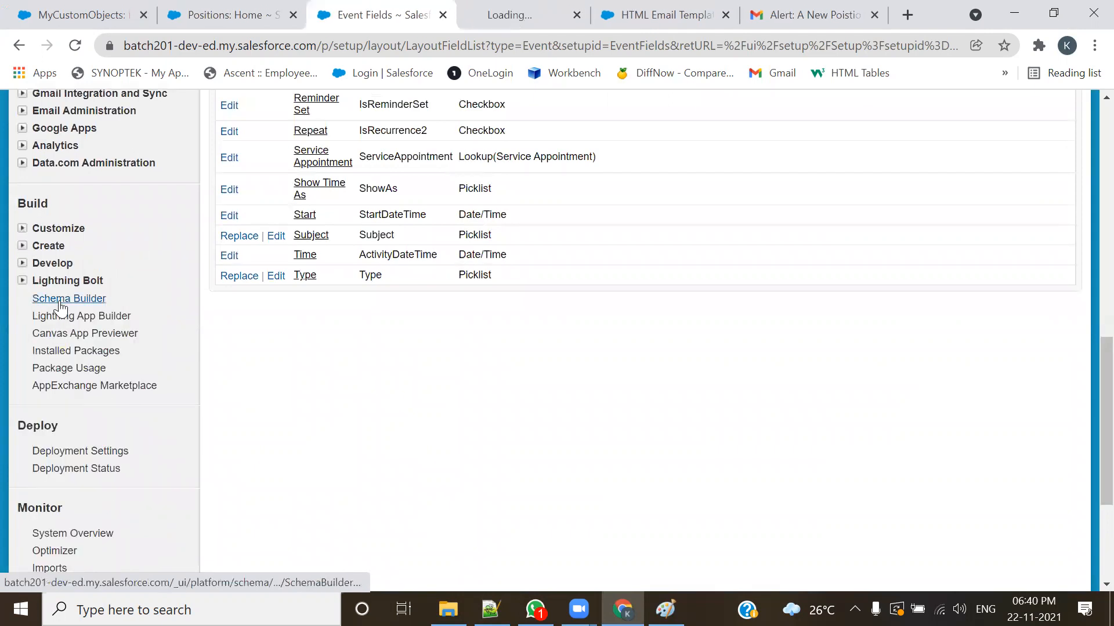
click(508, 12)
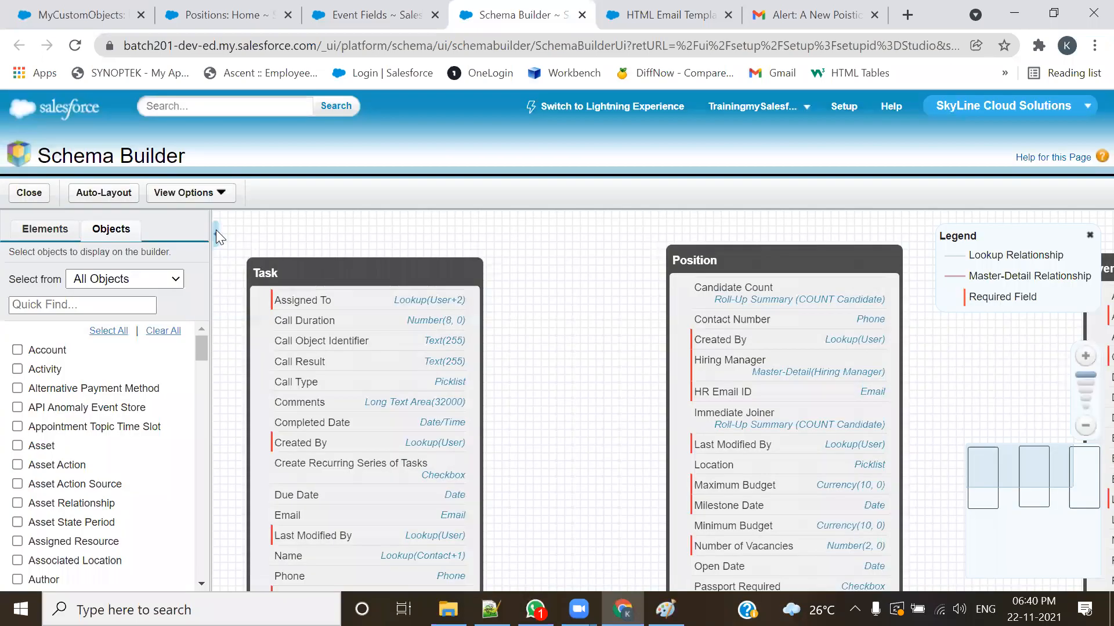
Step: Hide the object list in Schema Builder and frame the Task, Position and Event objects together on the canvas
click(216, 232)
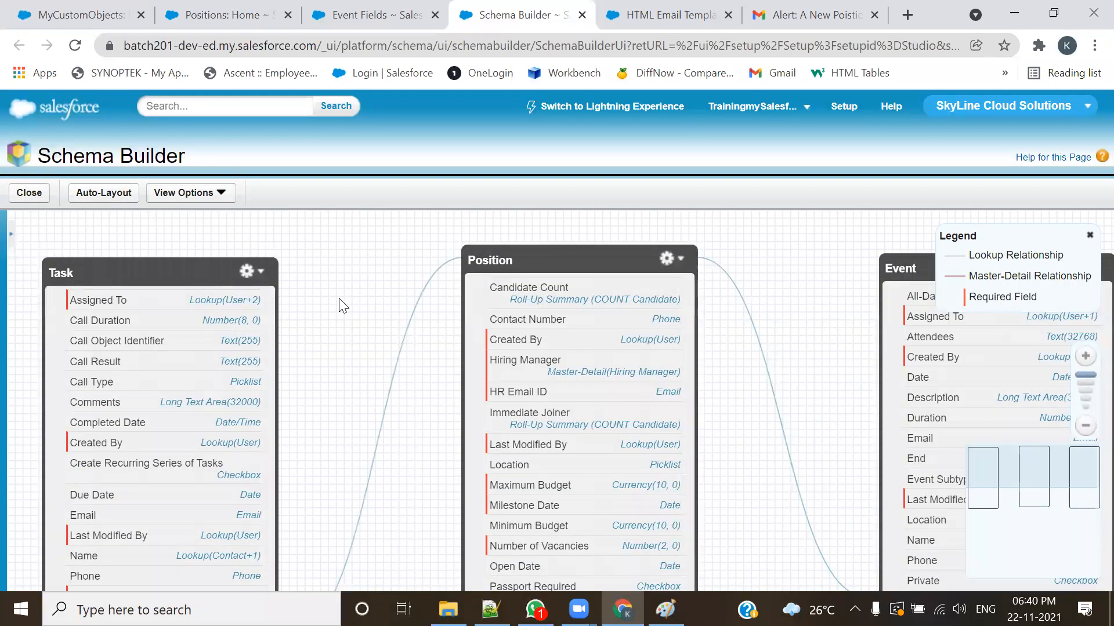
scroll(380, 293, down, 4)
scroll(467, 242, up, 3)
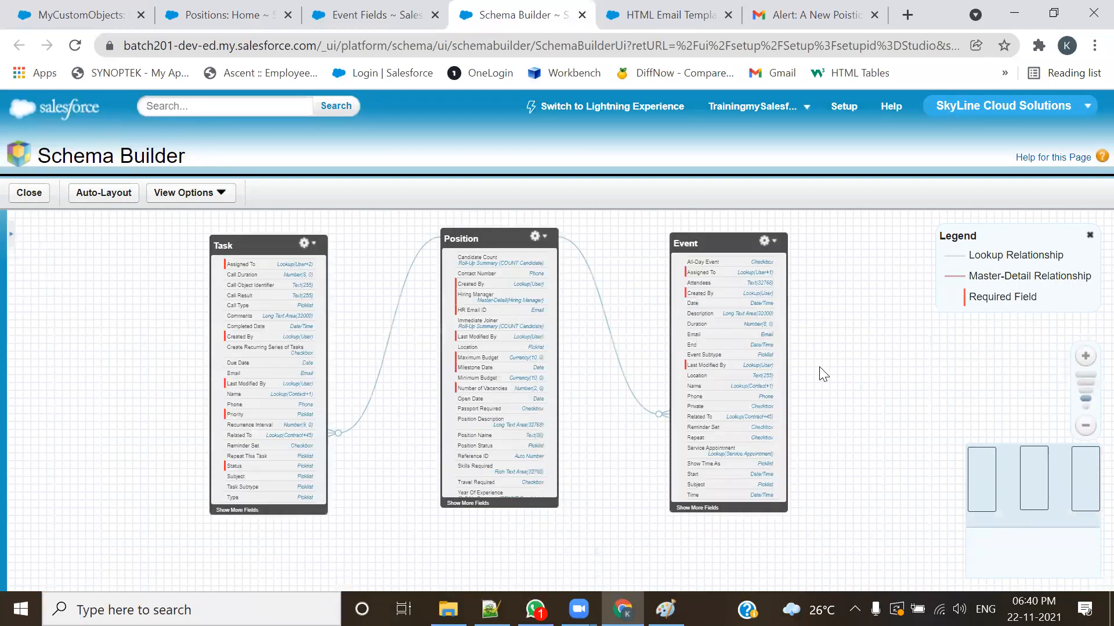
scroll(860, 367, up, 2)
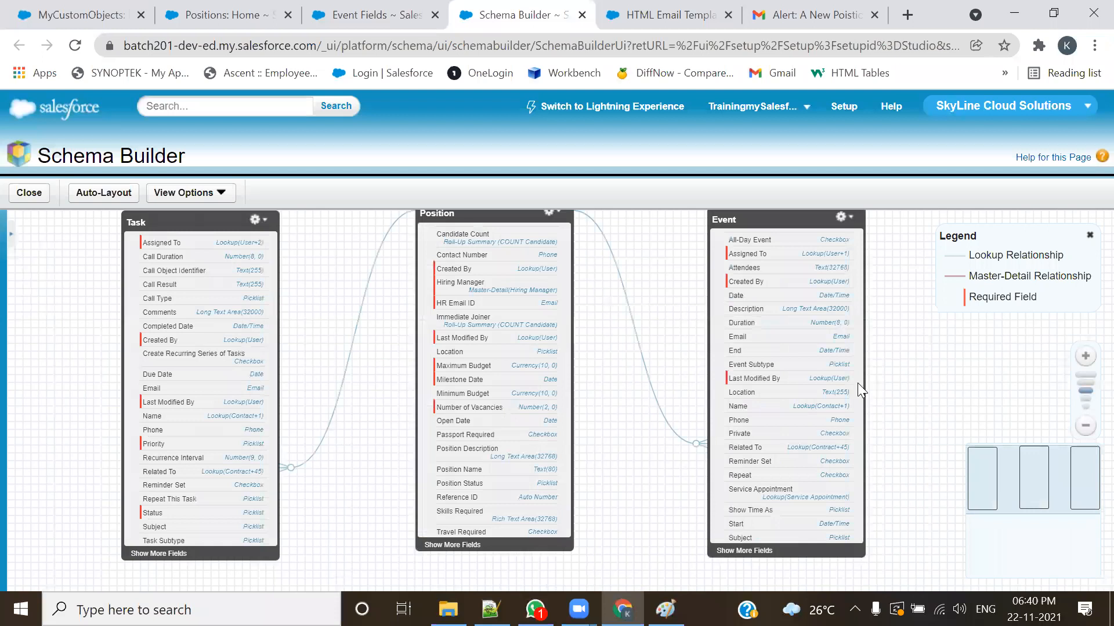
drag(618, 314, 621, 358)
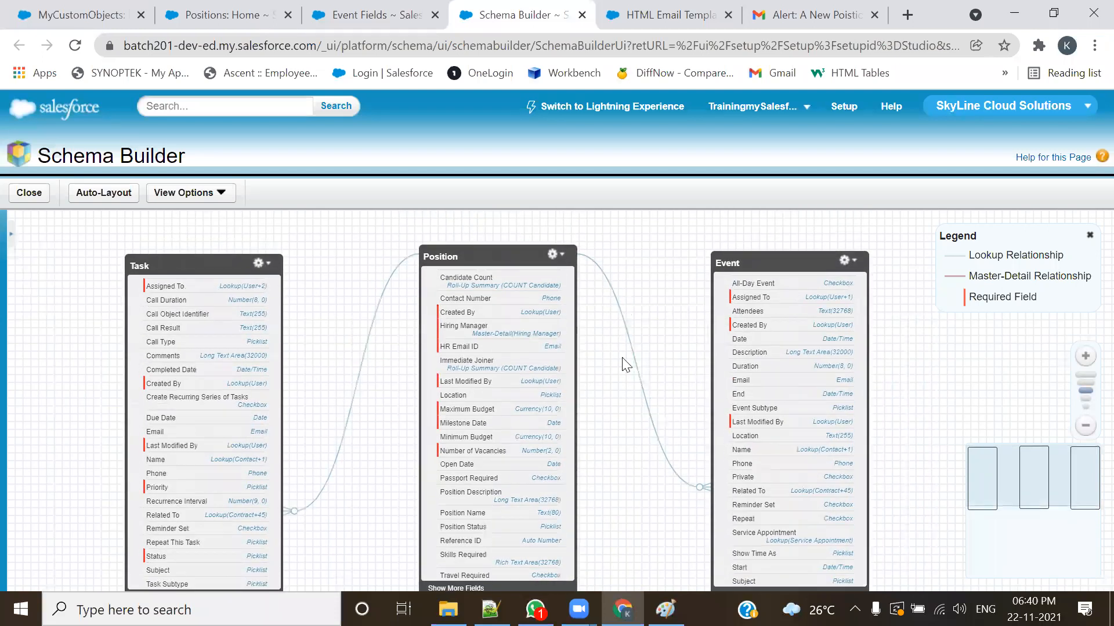
Step: Reposition the Task, Position and Event boxes so Position sits slightly higher between the other two, with both relationship lines clear
click(498, 265)
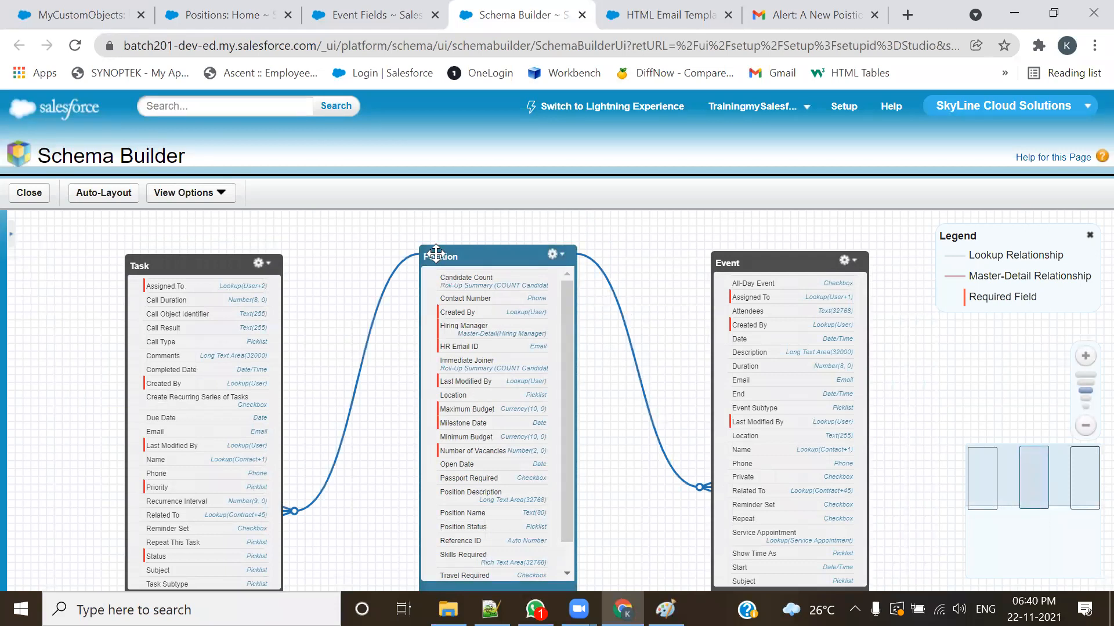
drag(192, 263, 201, 246)
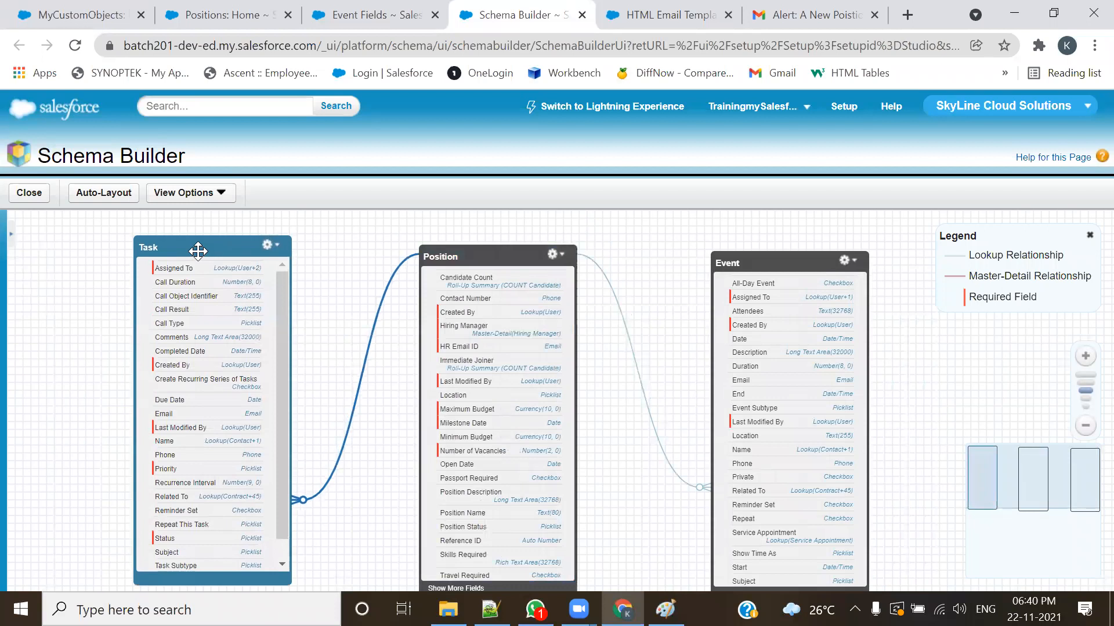
drag(774, 261, 782, 249)
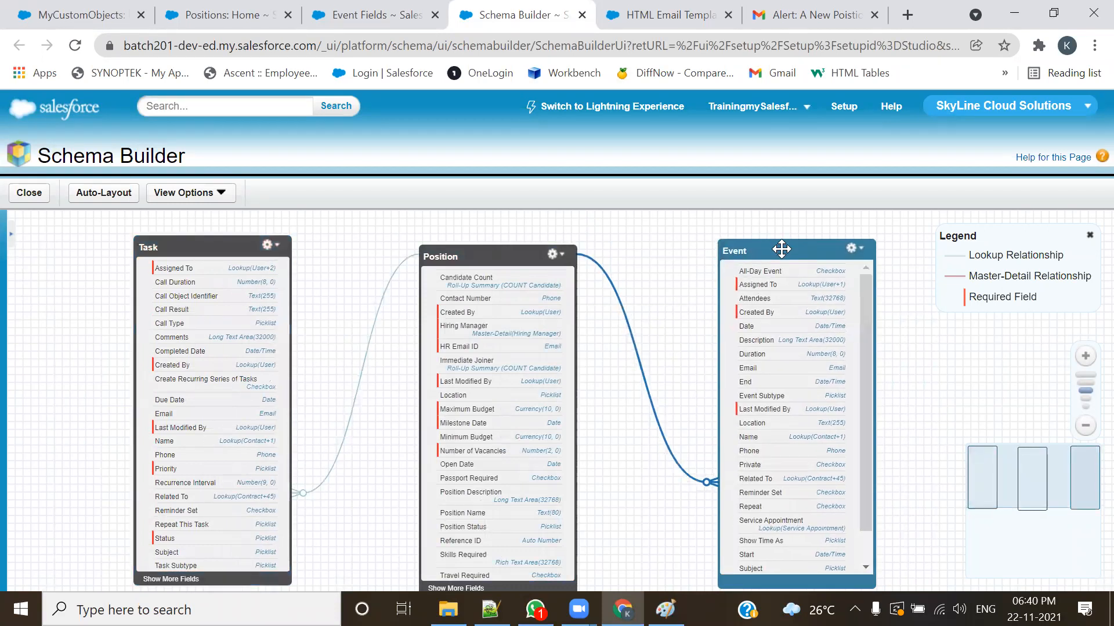
mouse_move(495, 261)
mouse_down()
mouse_move(527, 240)
mouse_move(514, 288)
mouse_move(511, 226)
mouse_move(489, 256)
mouse_move(511, 250)
mouse_up()
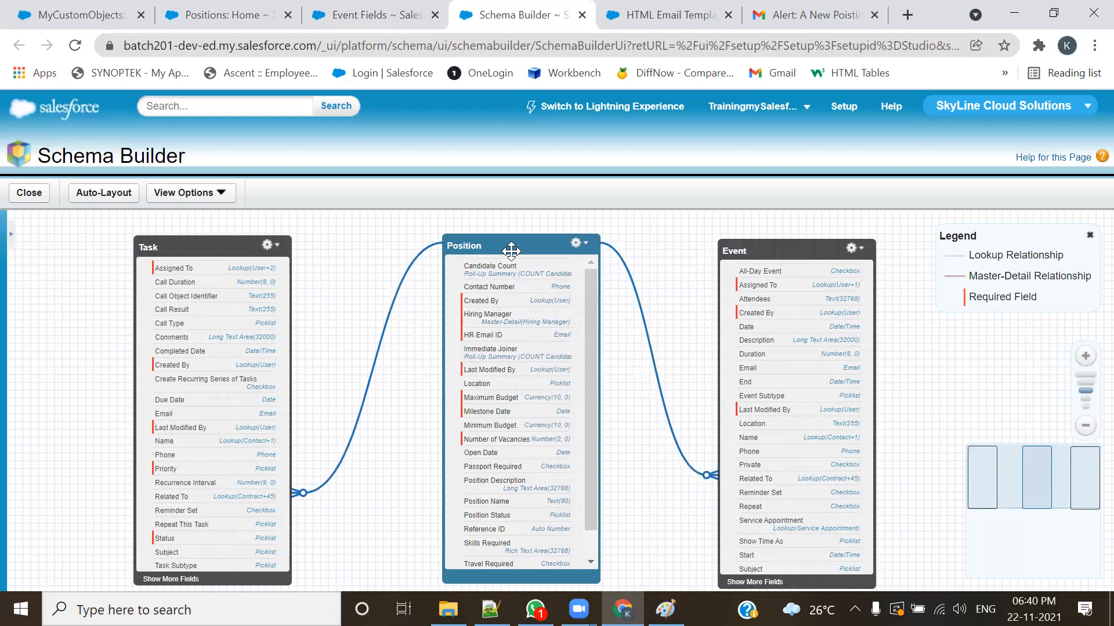
mouse_move(510, 244)
mouse_down()
mouse_move(500, 328)
mouse_move(506, 230)
mouse_up()
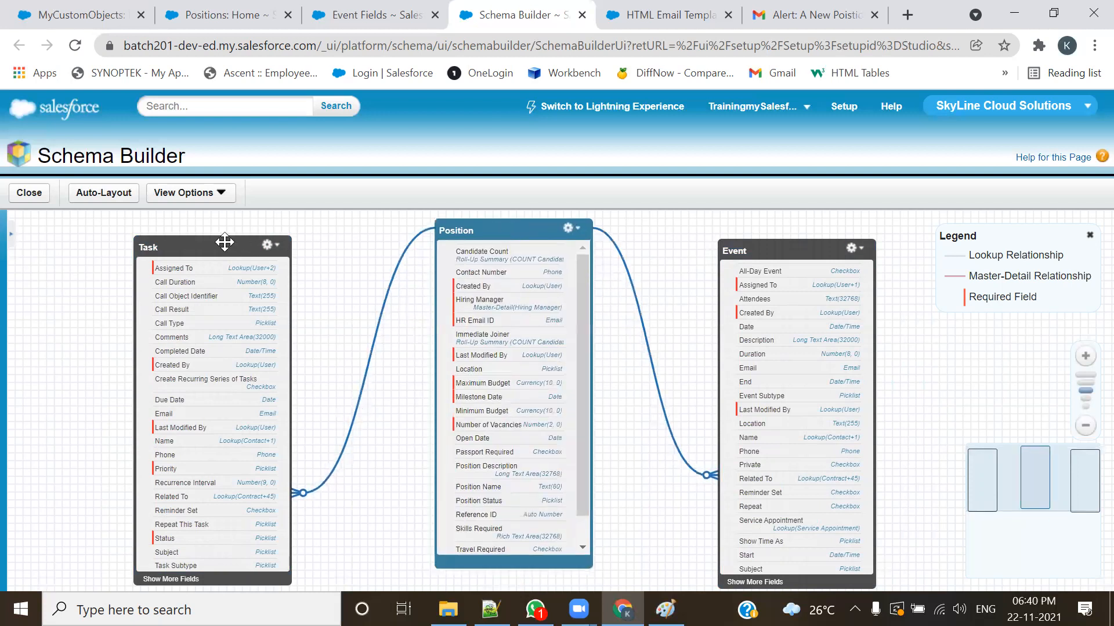
drag(219, 244, 235, 242)
drag(786, 246, 781, 236)
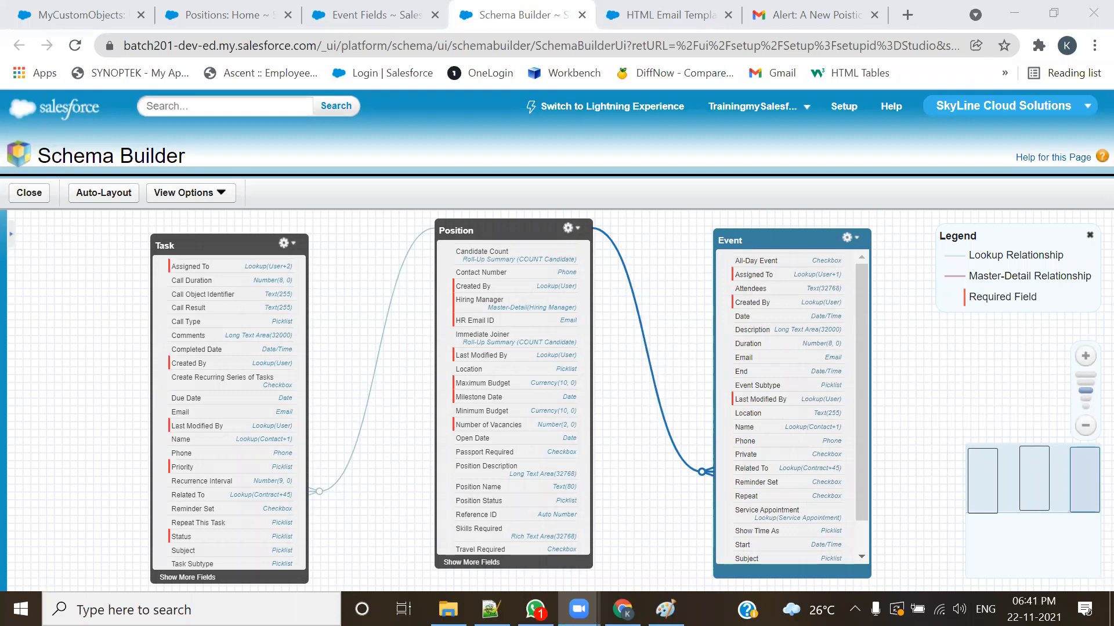
Step: Switch to File Explorer, open the Batch101 folder in the Salesforce backup on drive D, and look through its diagrams up to Rollup Summary
click(448, 609)
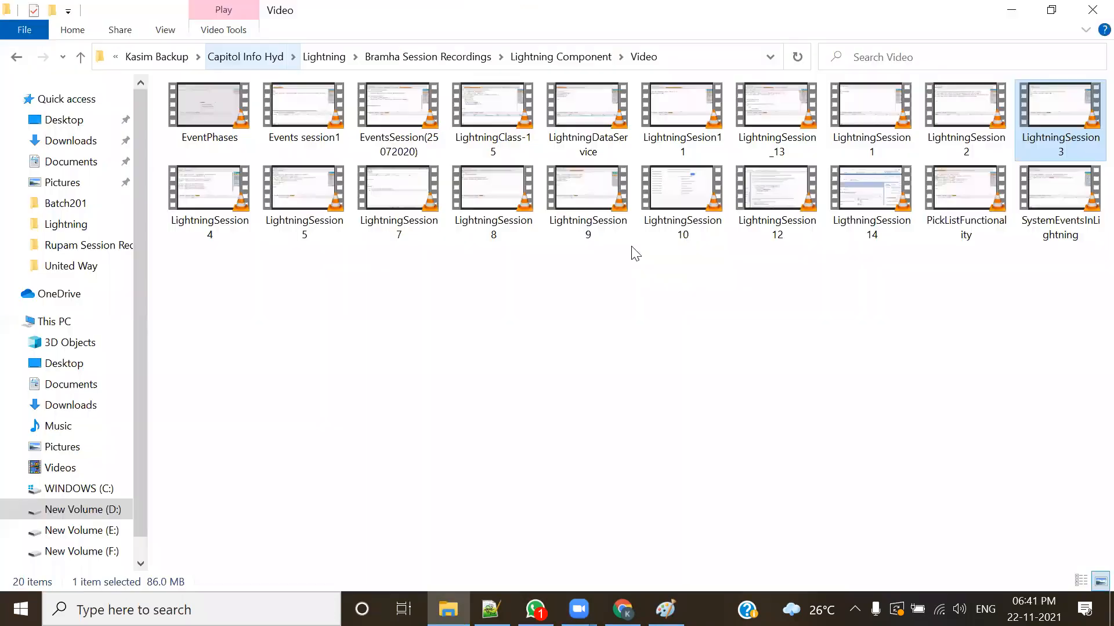
click(173, 56)
double_click(246, 153)
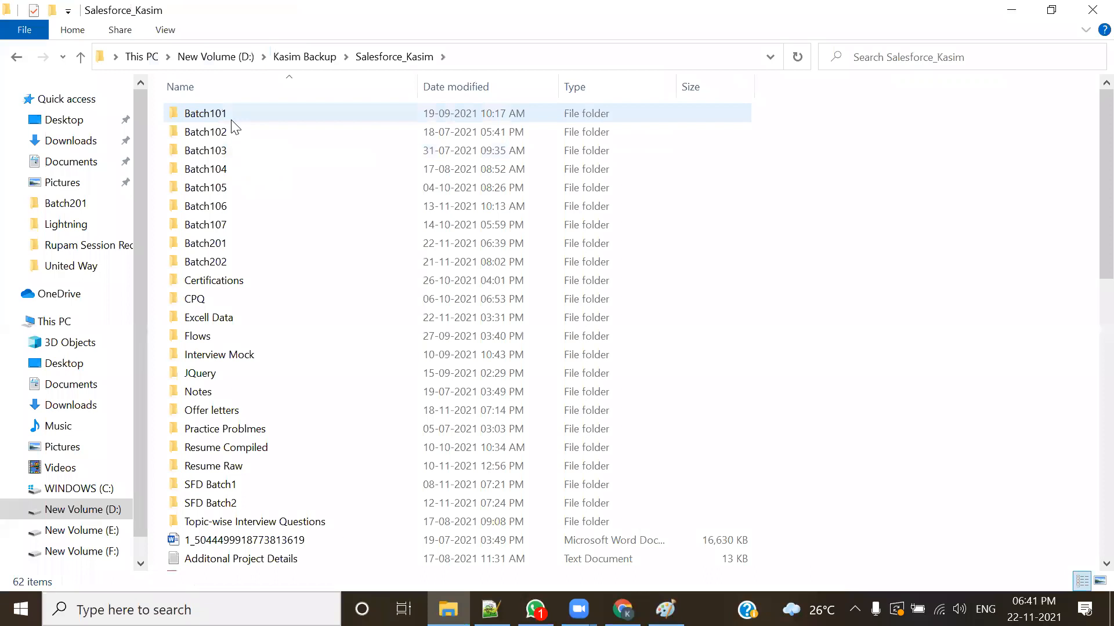
double_click(231, 120)
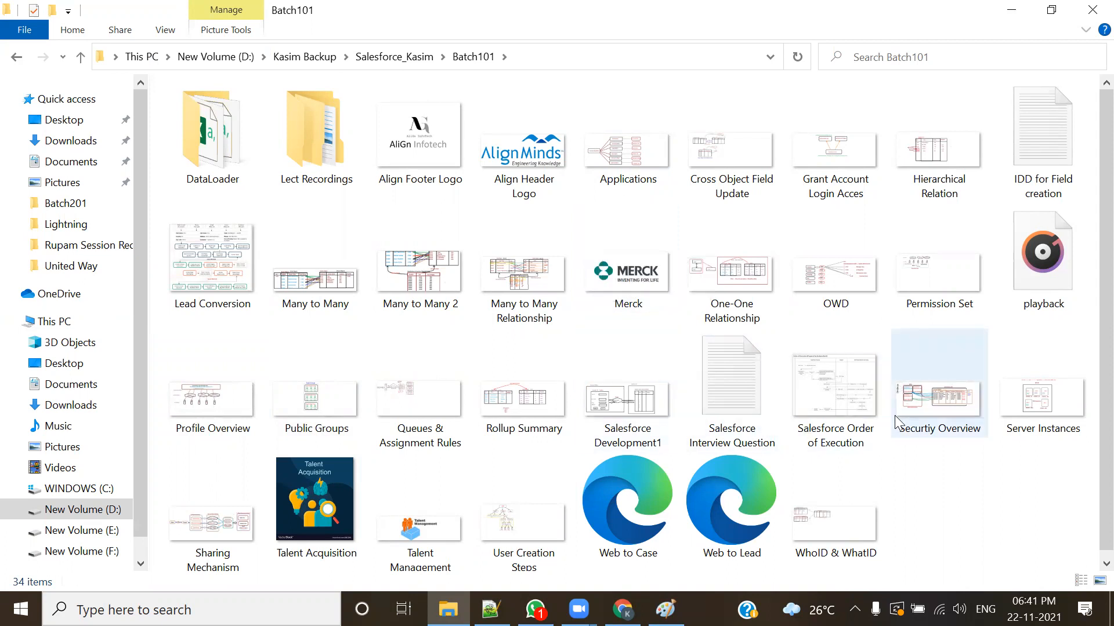
scroll(899, 423, down, 1)
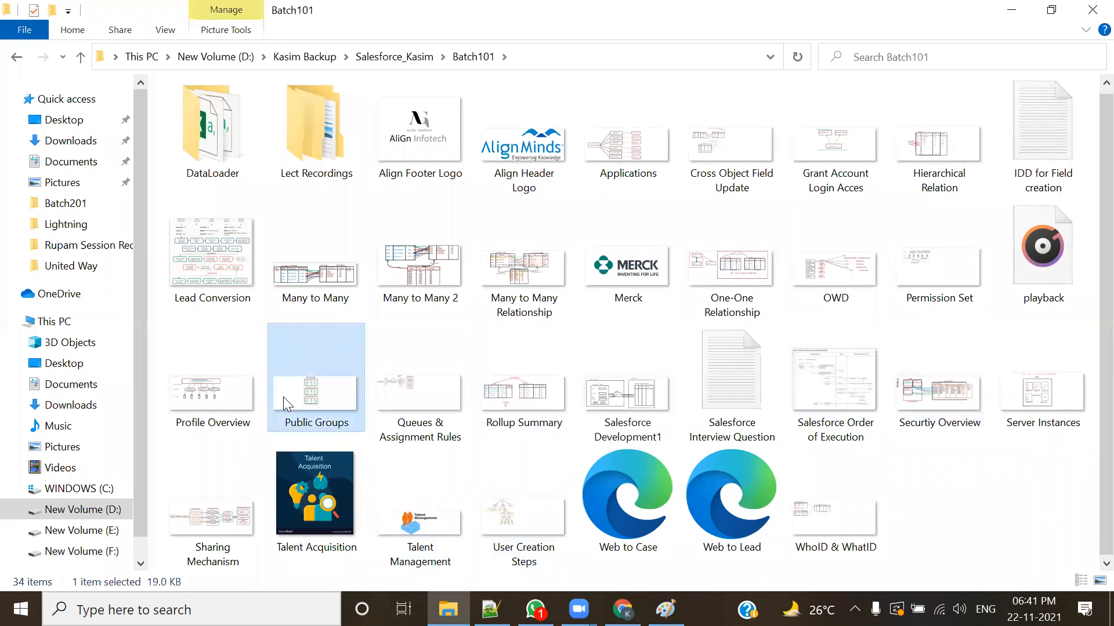
key(r)
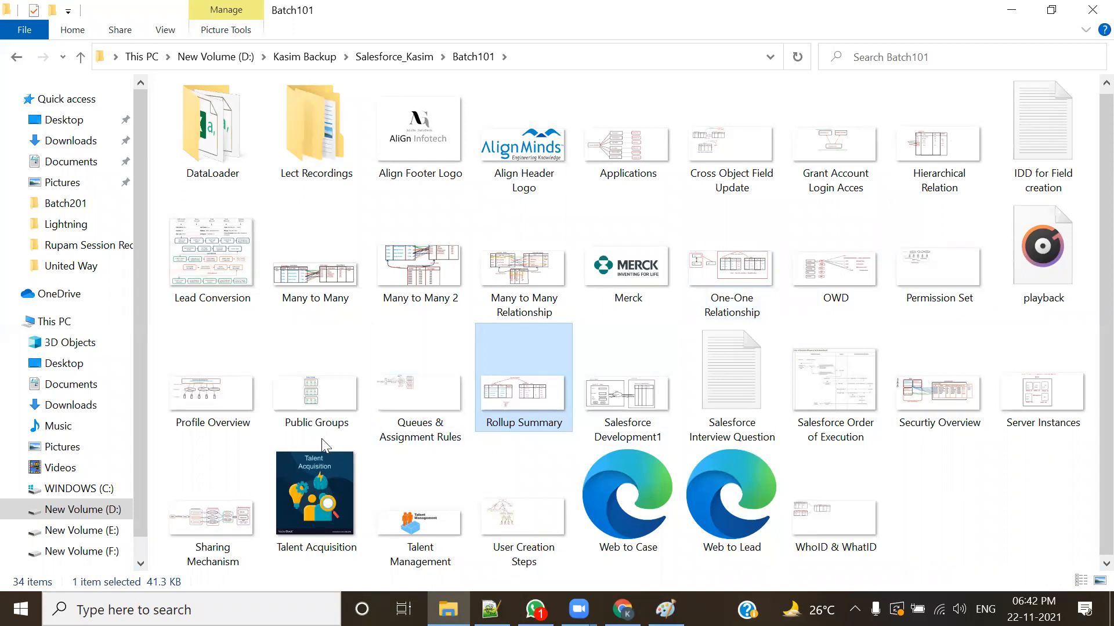
Step: Browse to the Admin folder under Lect Recordings in Batch102 and select the Relationship image
click(443, 57)
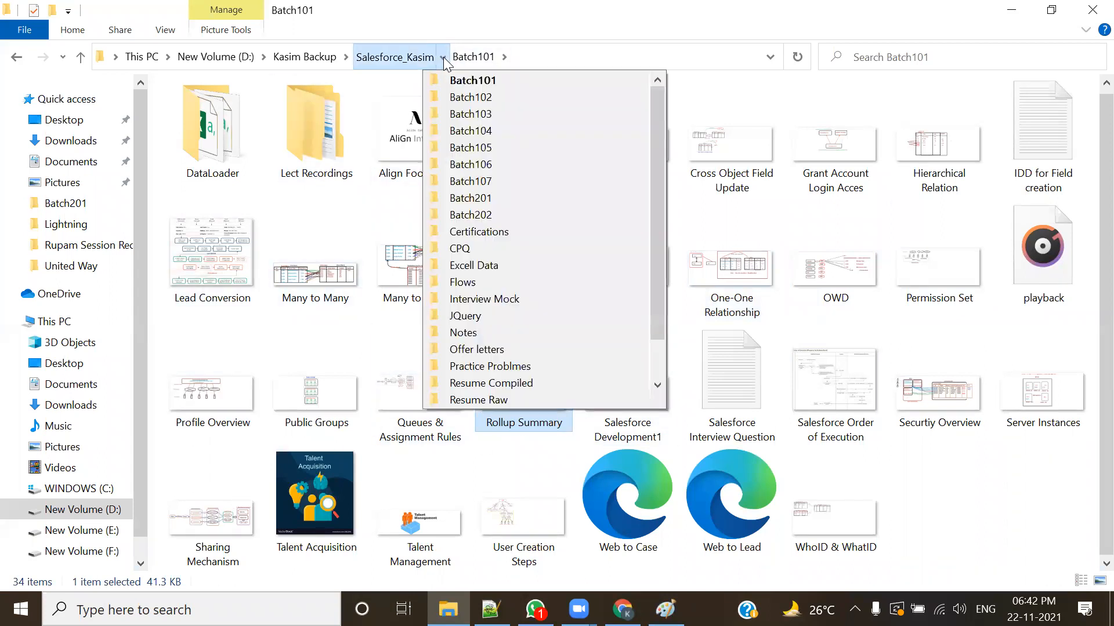
click(458, 96)
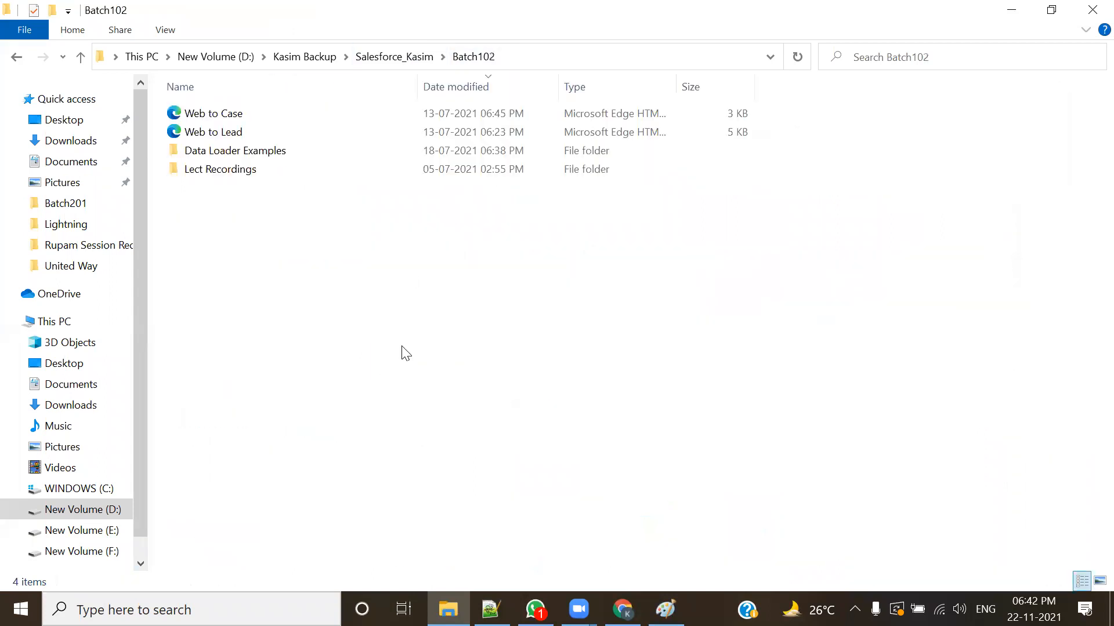
double_click(247, 171)
double_click(199, 114)
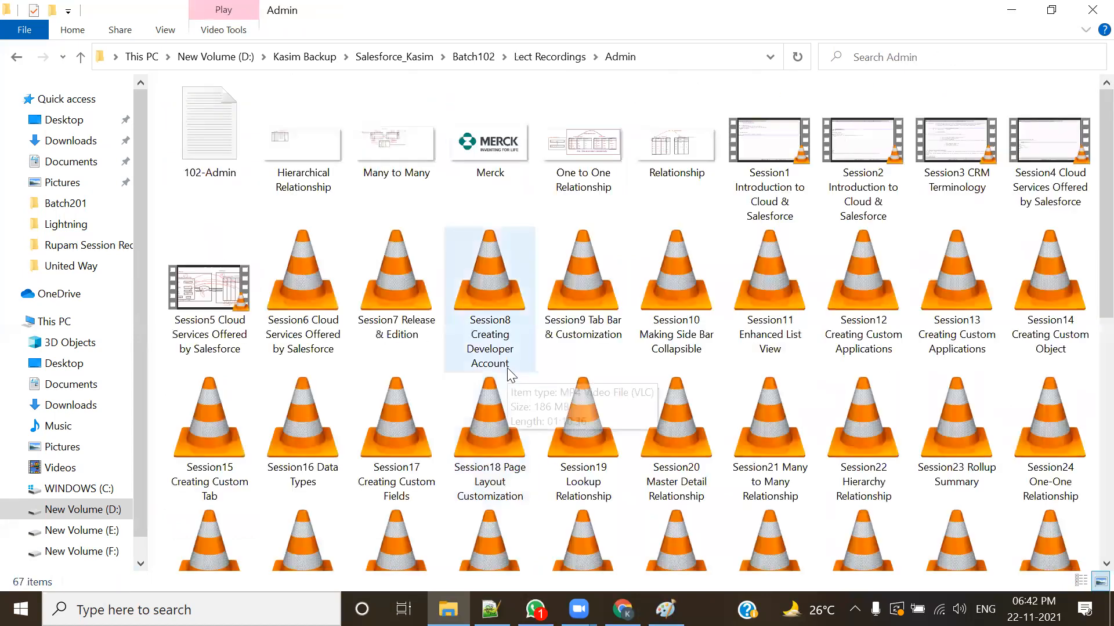
click(663, 164)
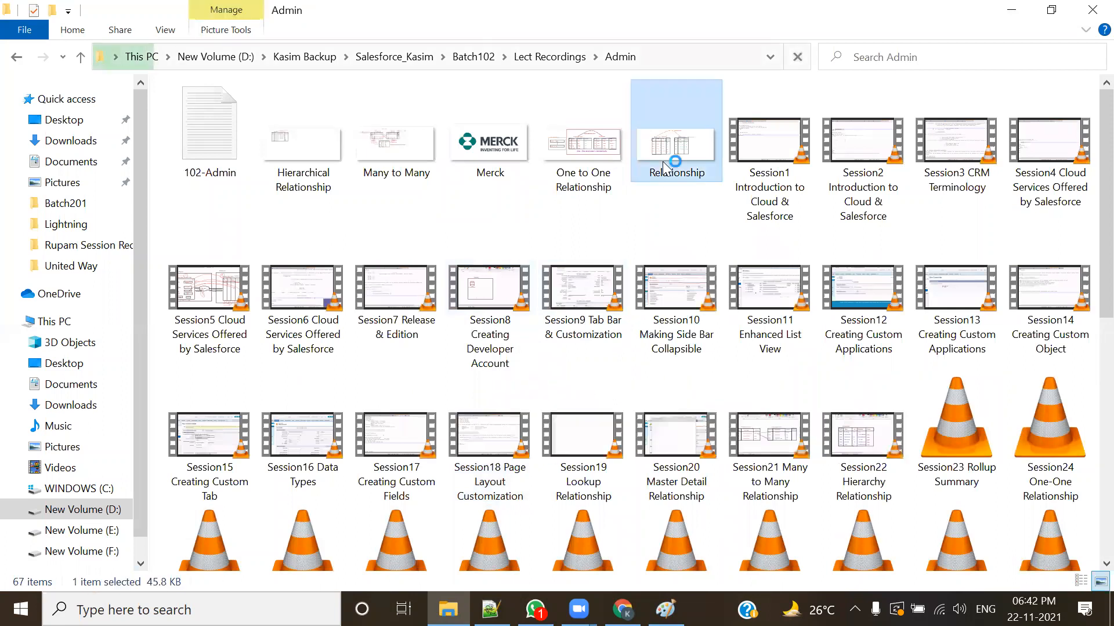